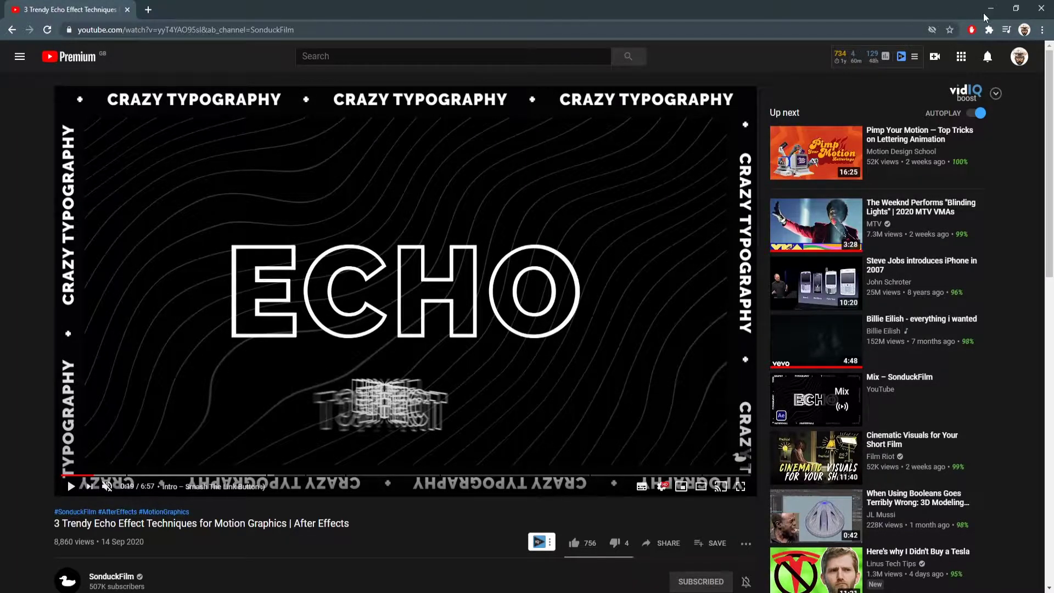
Switch to Ventuz and open the recent ONLYGOODSIR project without loading an existing scene.
{"action": "left_click", "coordinate": [991, 9]}
{"action": "key", "text": "super"}
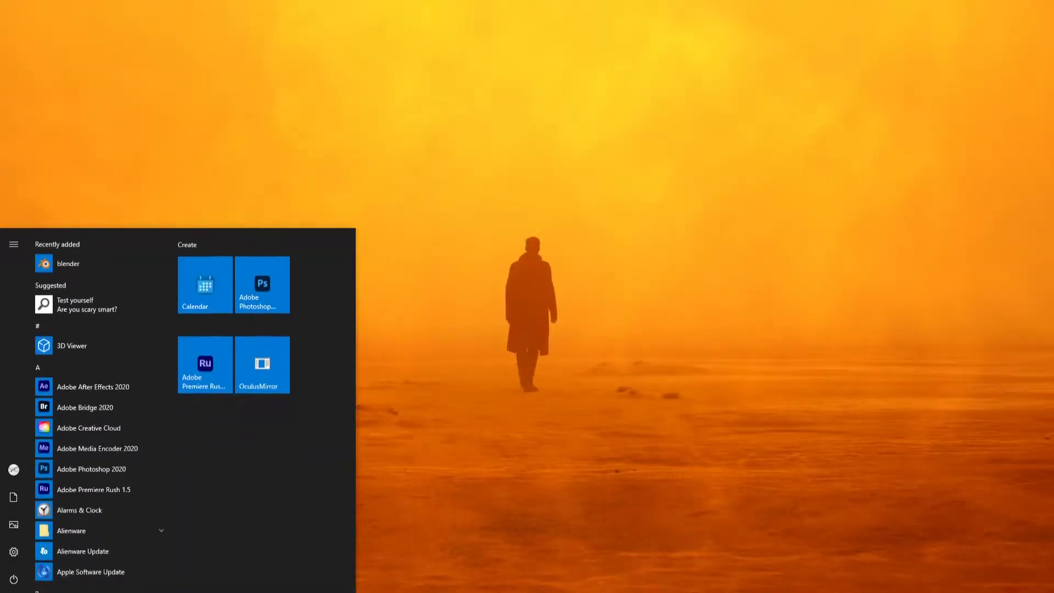
{"action": "type", "text": "ven"}
{"action": "key", "text": "Return"}
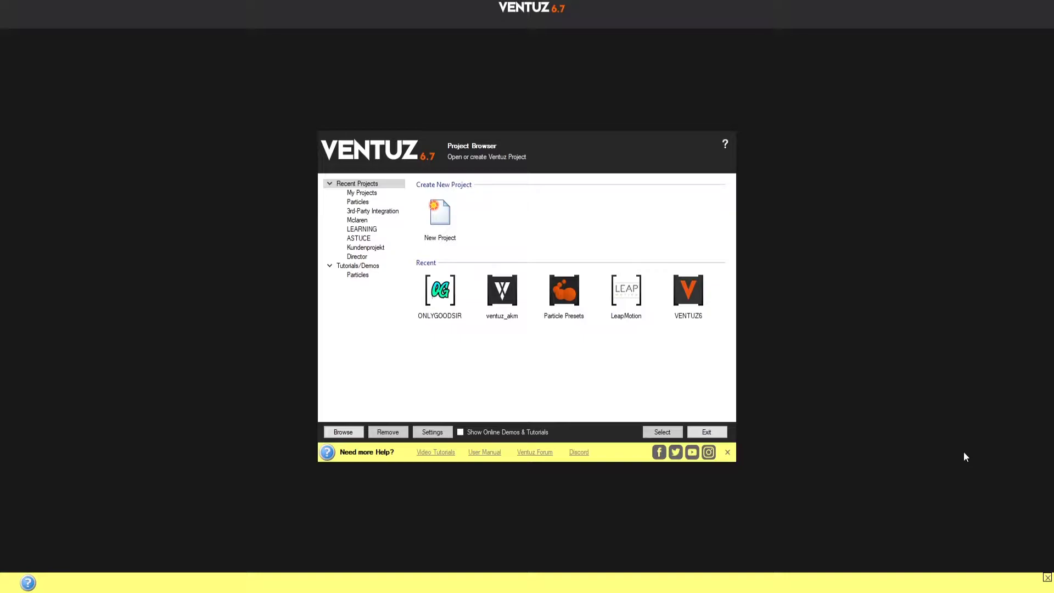
{"action": "double_click", "coordinate": [430, 289]}
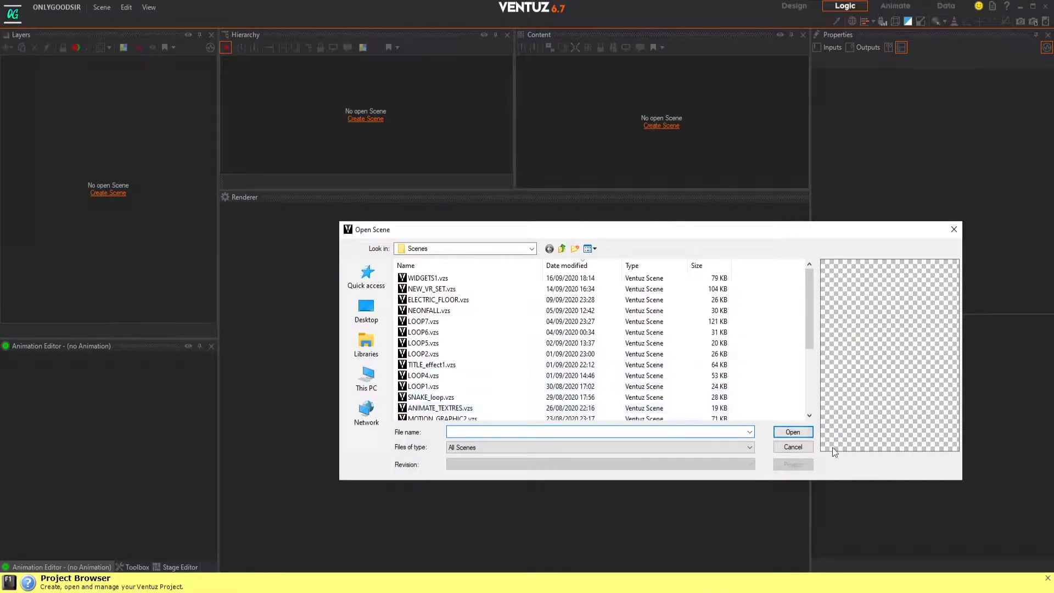
{"action": "left_click", "coordinate": [793, 447]}
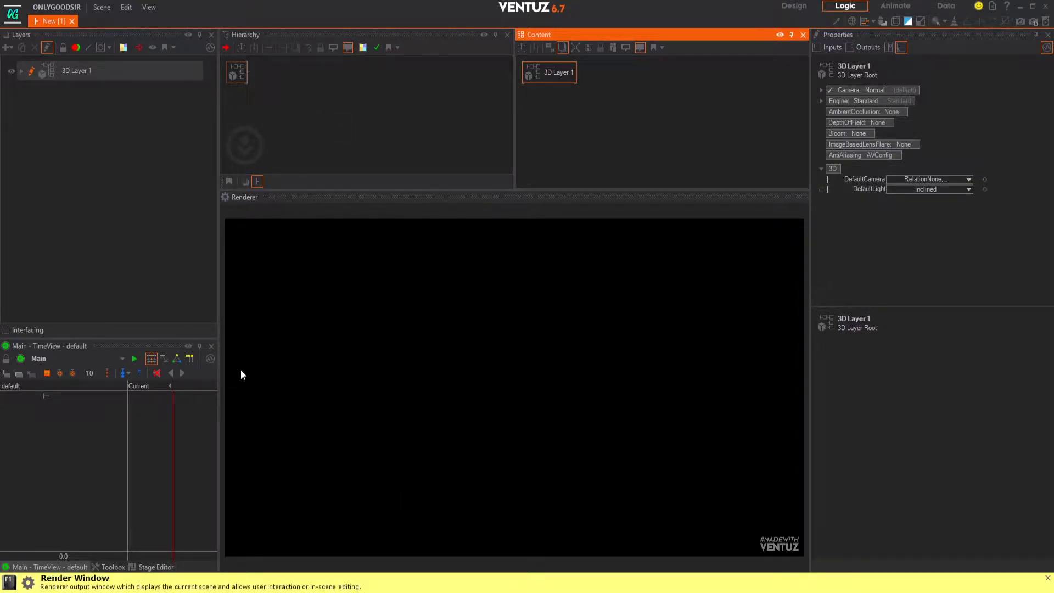
Widen the Layers and animation area of the workspace and bring up the node Toolbox.
{"action": "left_click_drag", "start_coordinate": [222, 340], "coordinate": [325, 339]}
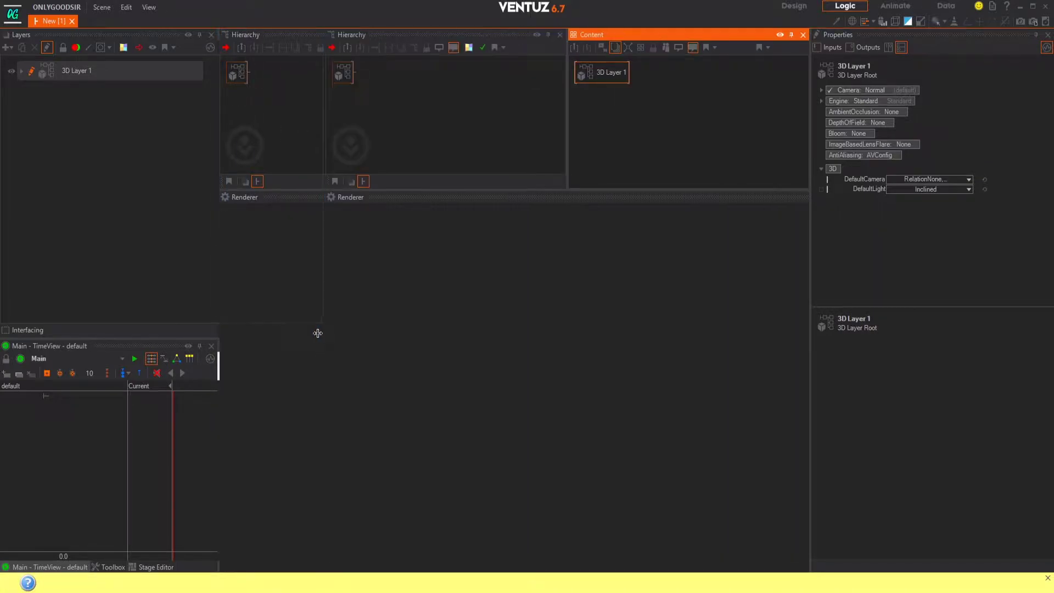
{"action": "left_click_drag", "start_coordinate": [326, 303], "coordinate": [306, 303]}
{"action": "left_click", "coordinate": [112, 567]}
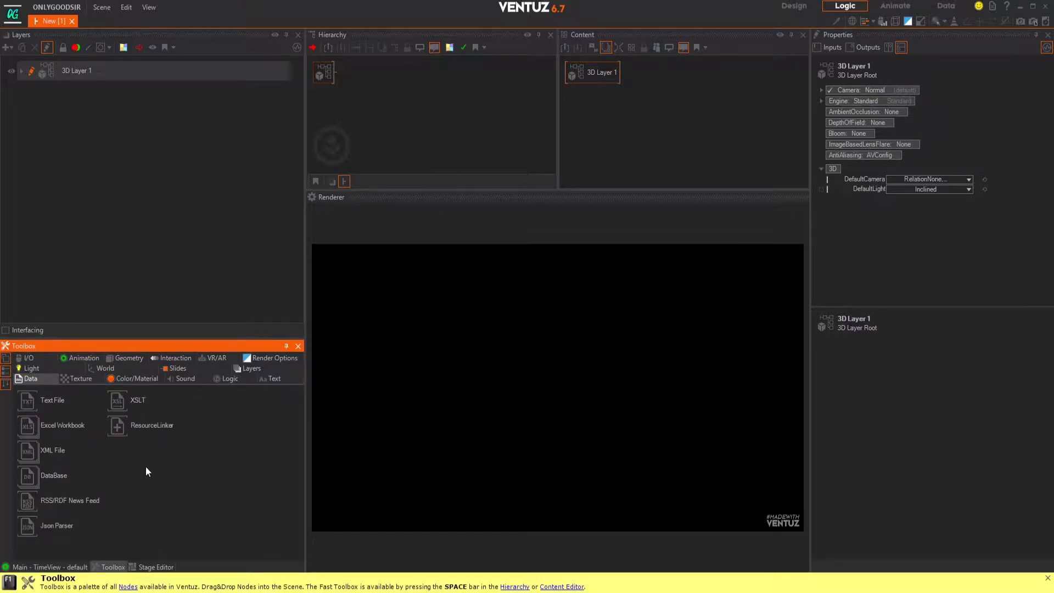
Add an Axis node from the World category to the hierarchy of 3D Layer 1.
{"action": "left_click", "coordinate": [117, 367]}
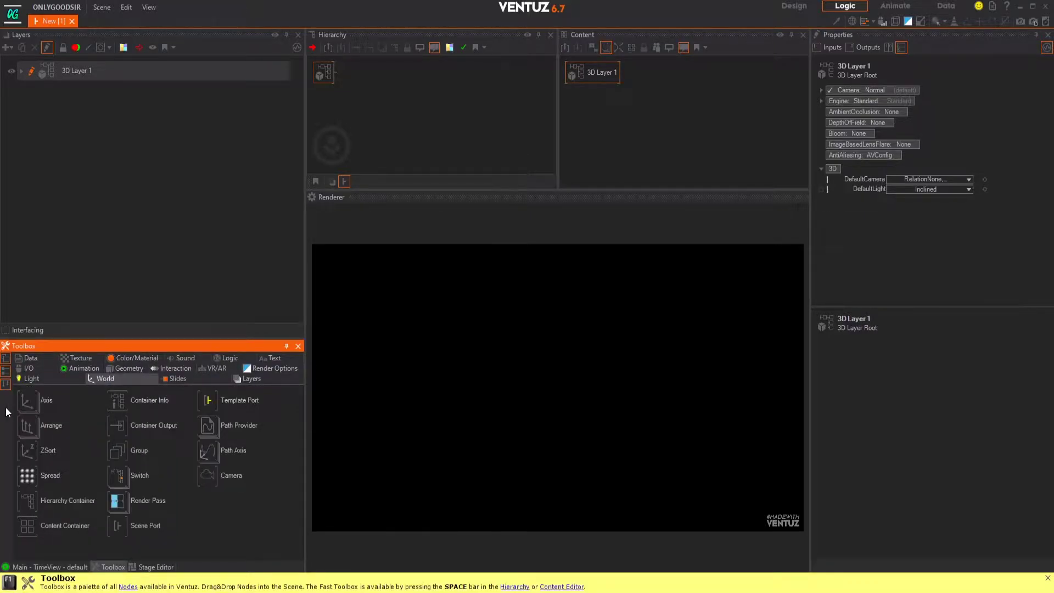
{"action": "left_click_drag", "start_coordinate": [31, 402], "coordinate": [156, 240]}
{"action": "left_click_drag", "start_coordinate": [332, 80], "coordinate": [333, 78]}
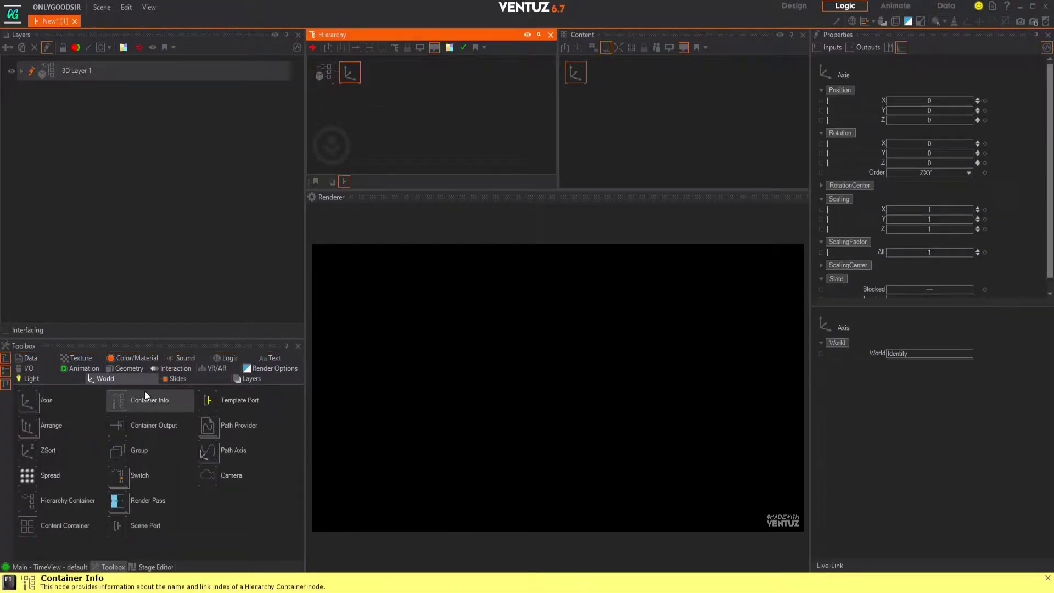
Add a Text 2D node of the Scroll Text type after the Axis in the hierarchy.
{"action": "left_click", "coordinate": [269, 358]}
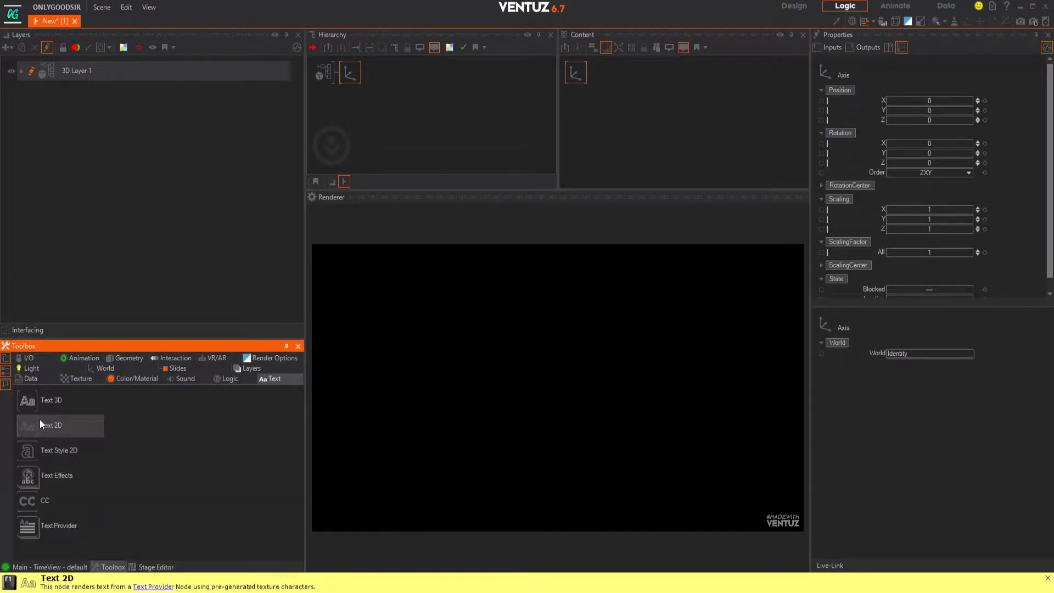
{"action": "left_click_drag", "start_coordinate": [34, 426], "coordinate": [399, 81]}
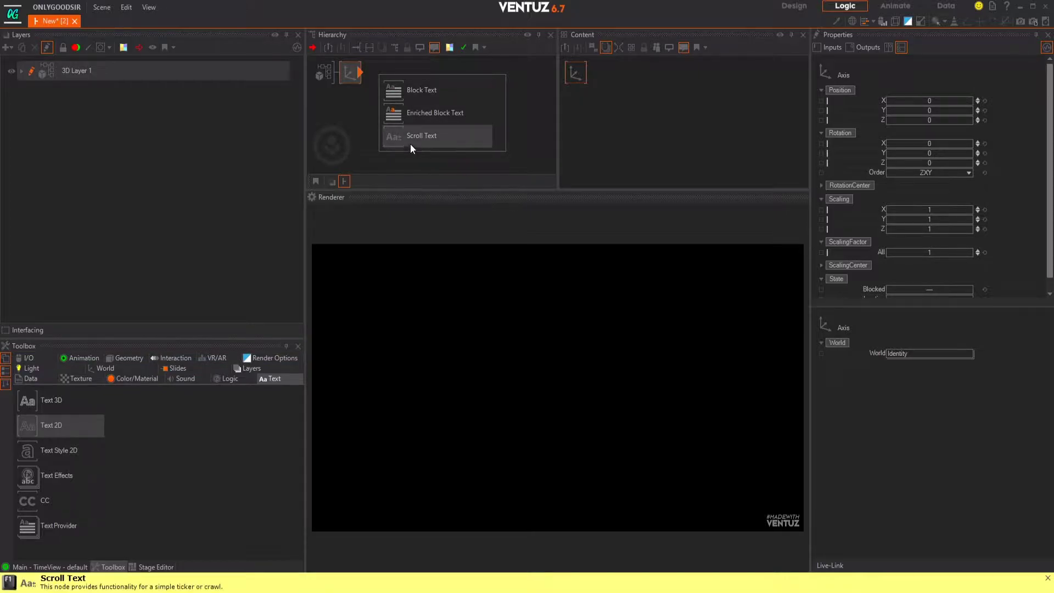
{"action": "left_click", "coordinate": [419, 135]}
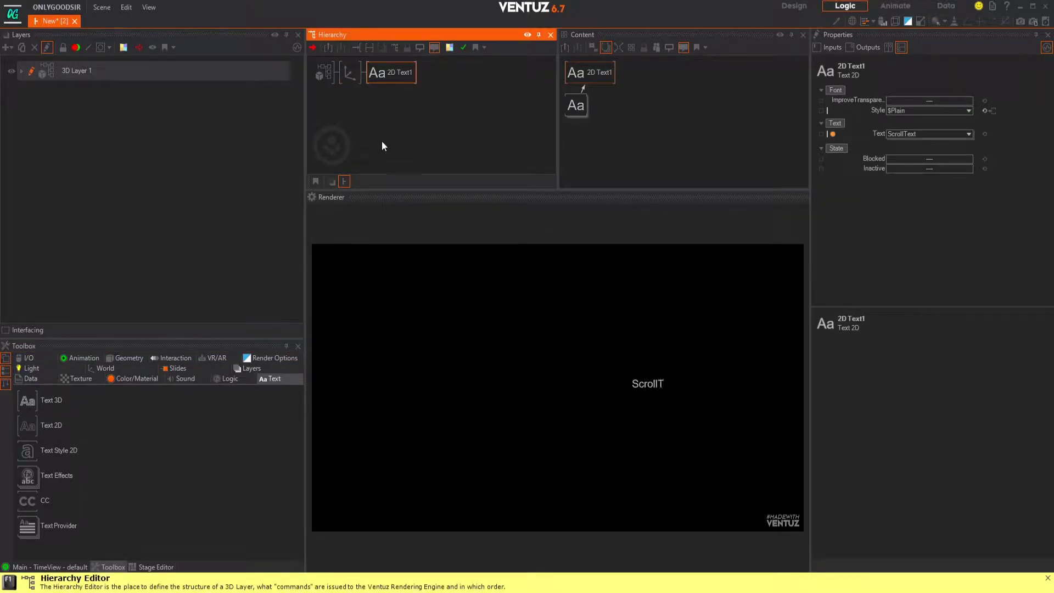
Move the Scroll Text node below its 2D Text node, then set its Size to 0 and its font to Headline.
{"action": "left_click_drag", "start_coordinate": [585, 113], "coordinate": [603, 128]}
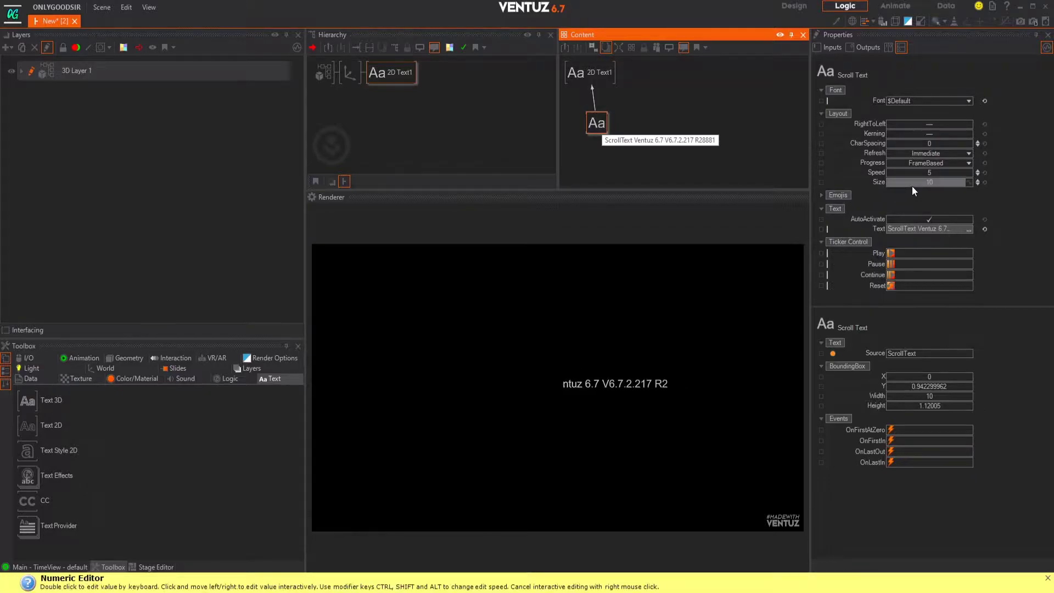
{"action": "left_click_drag", "start_coordinate": [918, 181], "coordinate": [888, 183]}
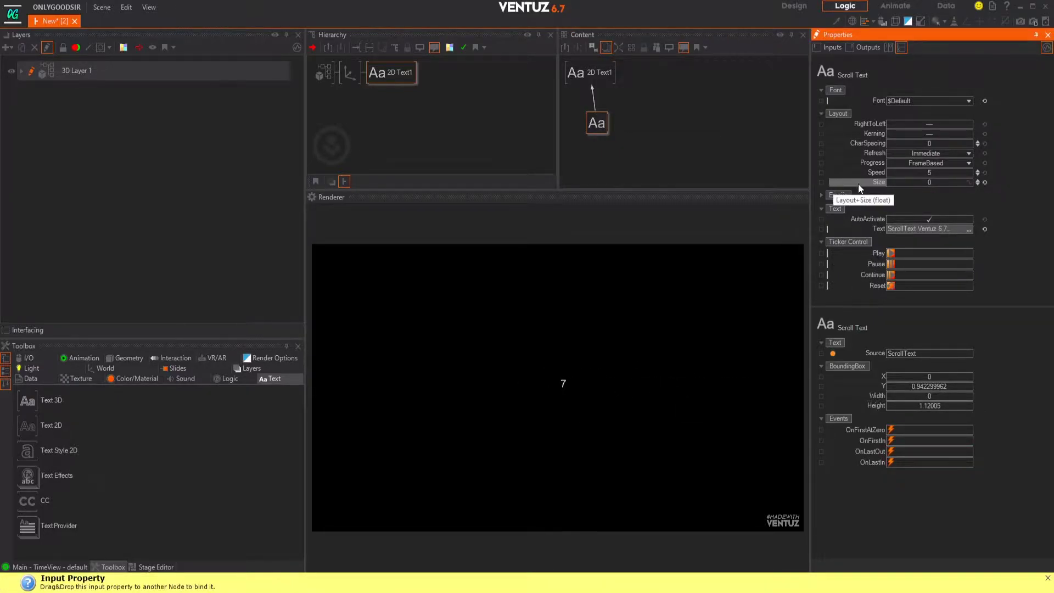
{"action": "left_click", "coordinate": [968, 101]}
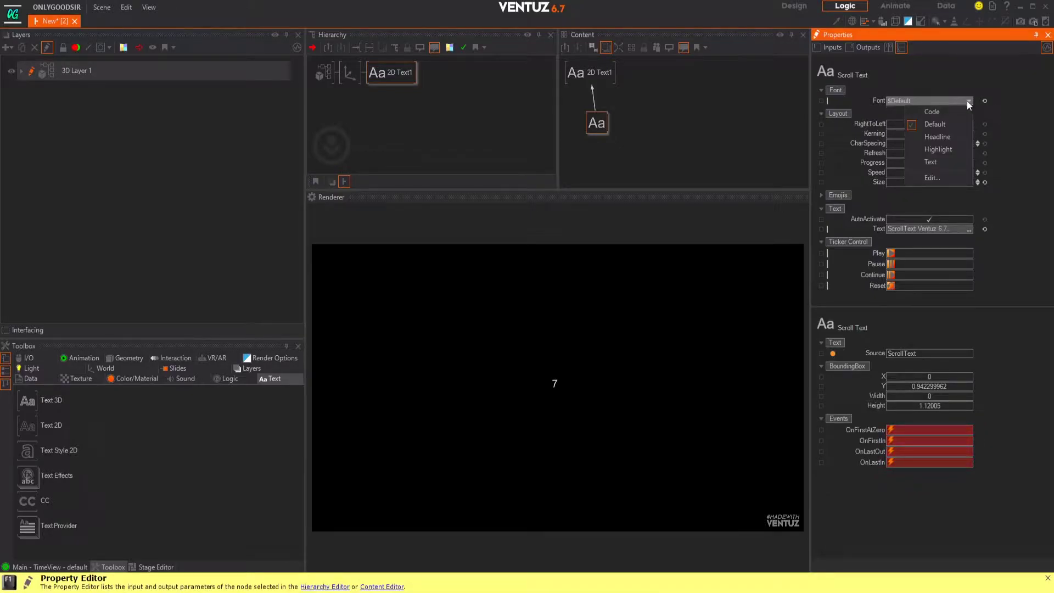
{"action": "left_click", "coordinate": [946, 138]}
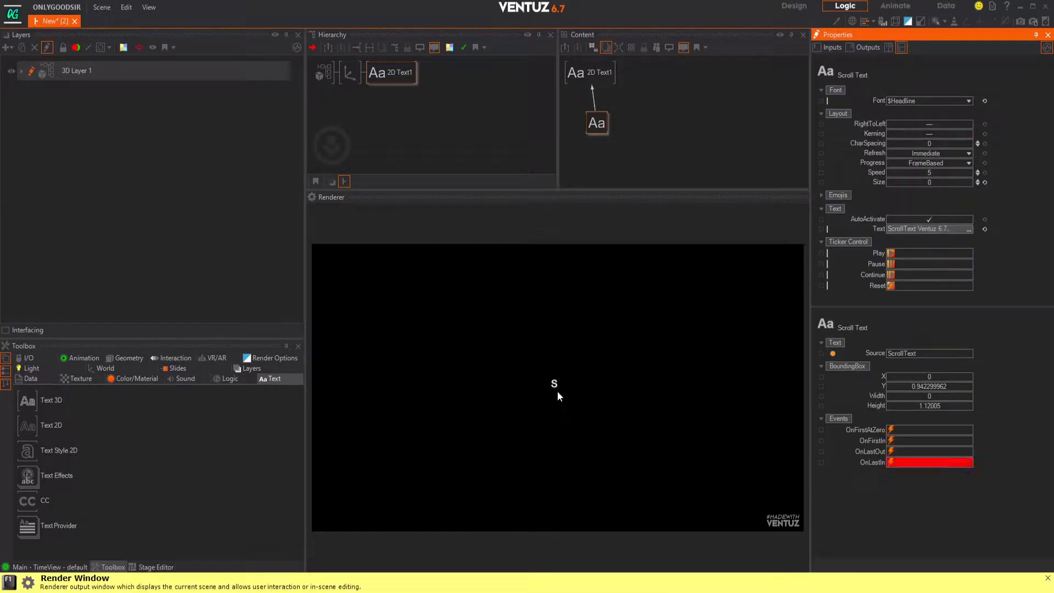
Show the bounding box of the selected Scroll Text in the renderer and reset its ticker.
{"action": "left_click", "coordinate": [584, 127]}
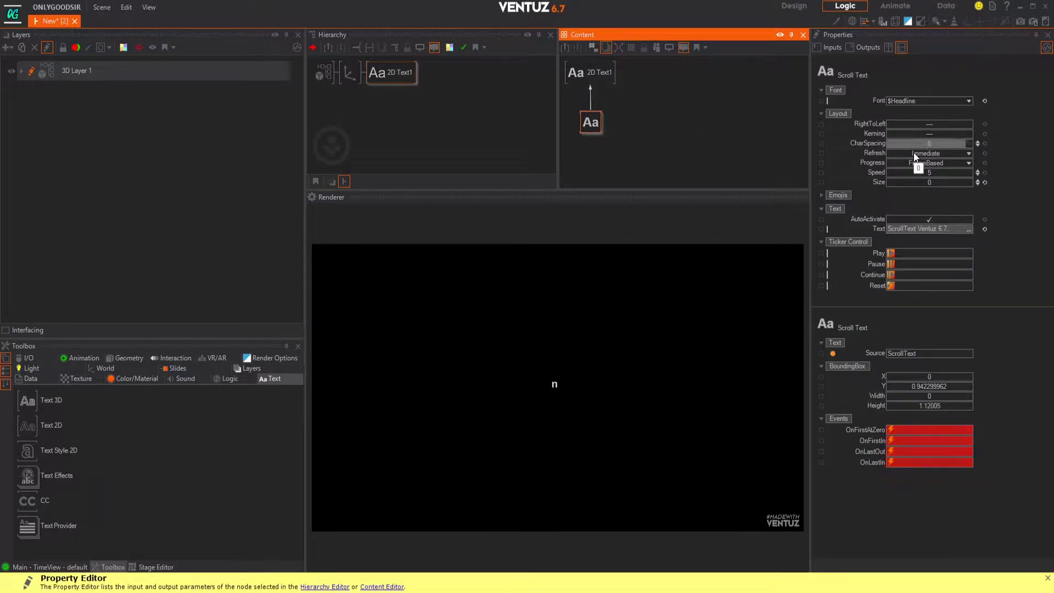
{"action": "left_click", "coordinate": [893, 22]}
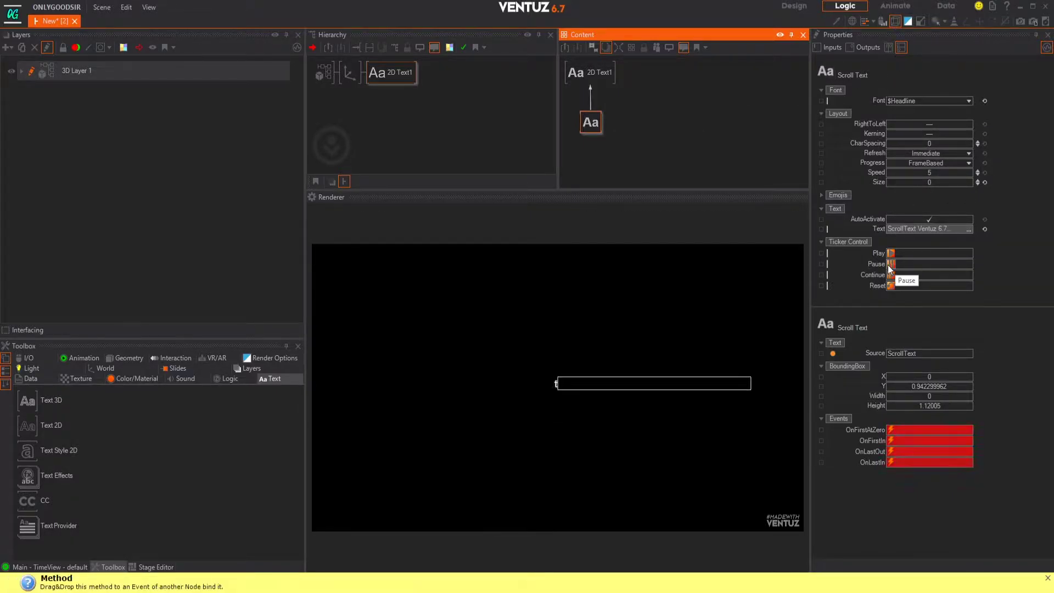
{"action": "left_click", "coordinate": [889, 285]}
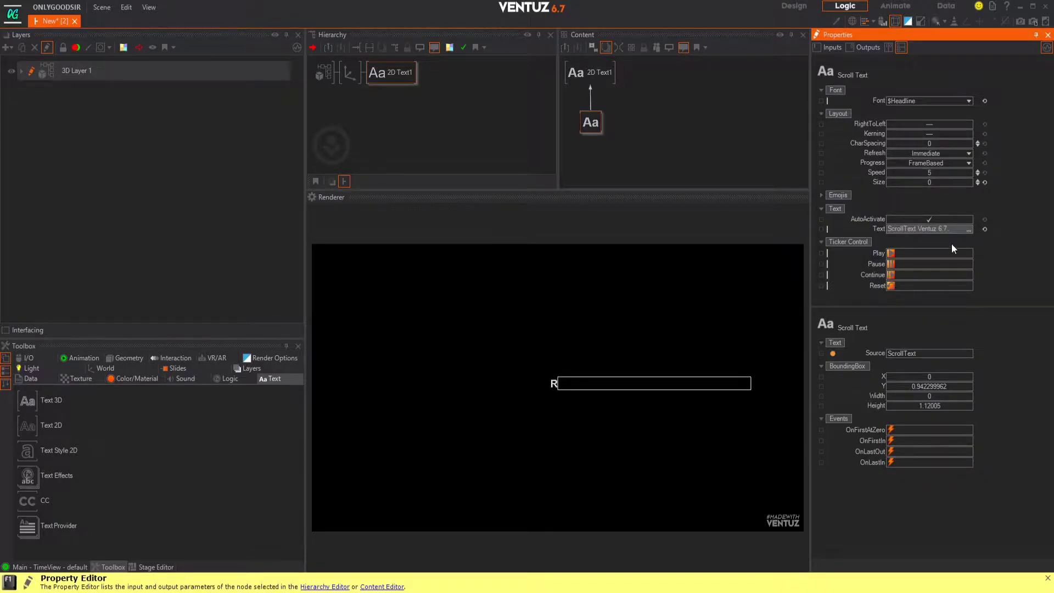
Replace the scroll text with "REMAKING A AFTER EFFECTS SCENE IN VENTUZ BLA BLA BLA" and close the text editor.
{"action": "left_click", "coordinate": [965, 230]}
{"action": "key", "text": "ctrl+a"}
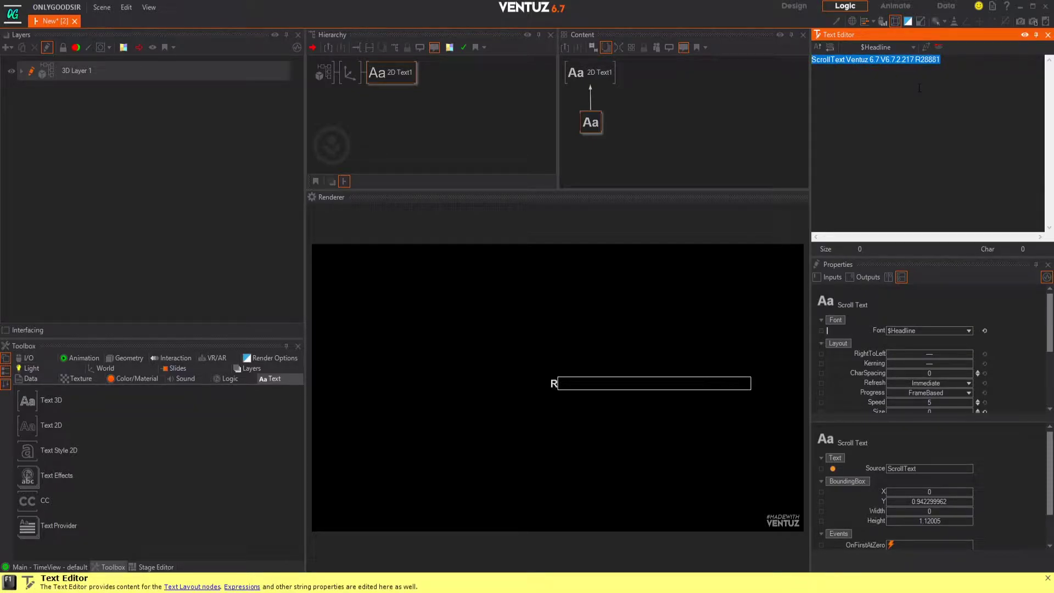
{"action": "type", "text": "R"}
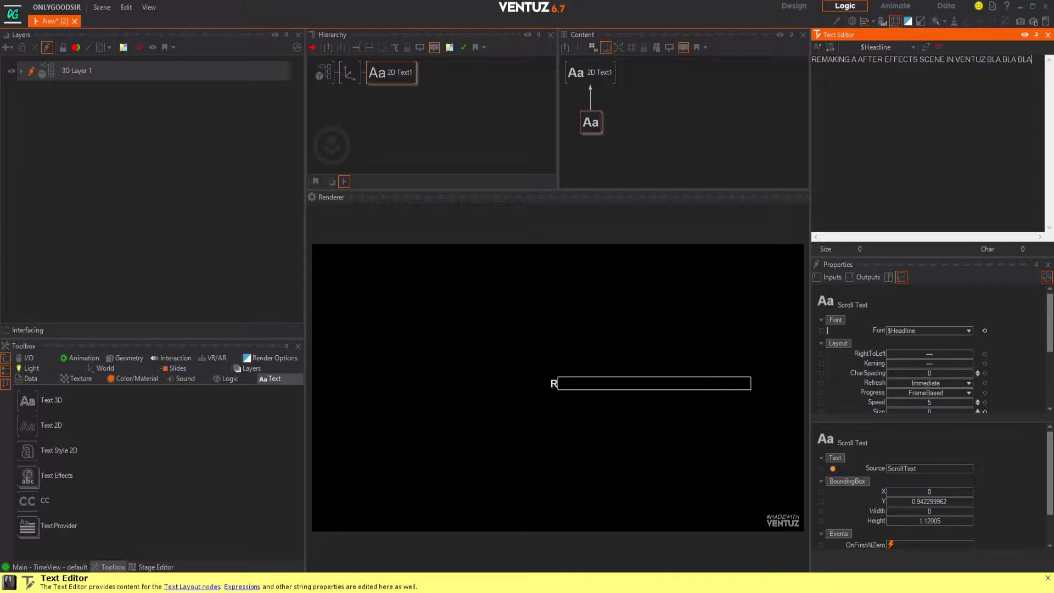
{"action": "left_click", "coordinate": [597, 123]}
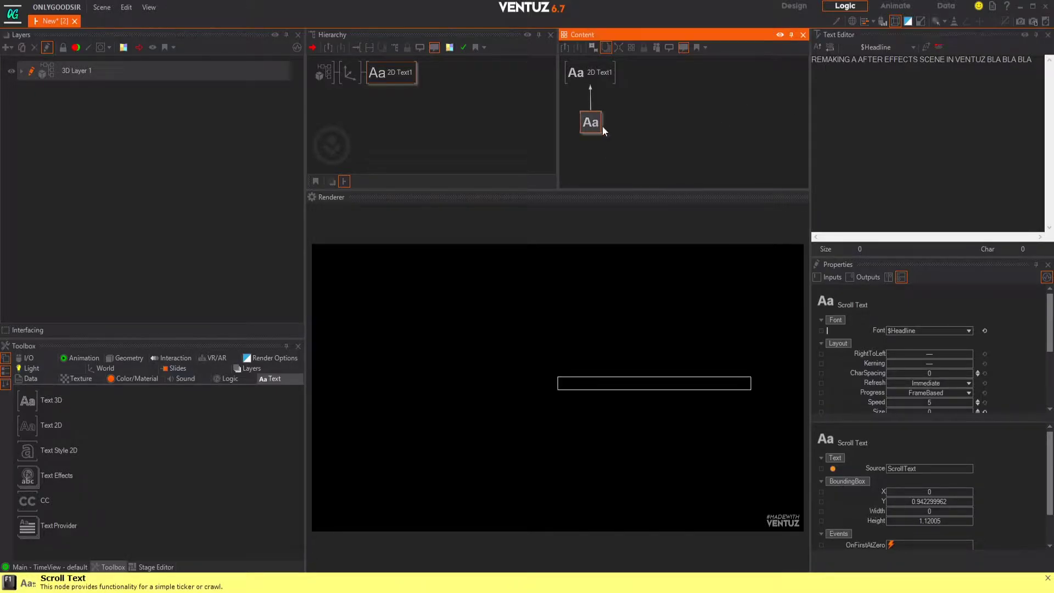
{"action": "left_click", "coordinate": [394, 73]}
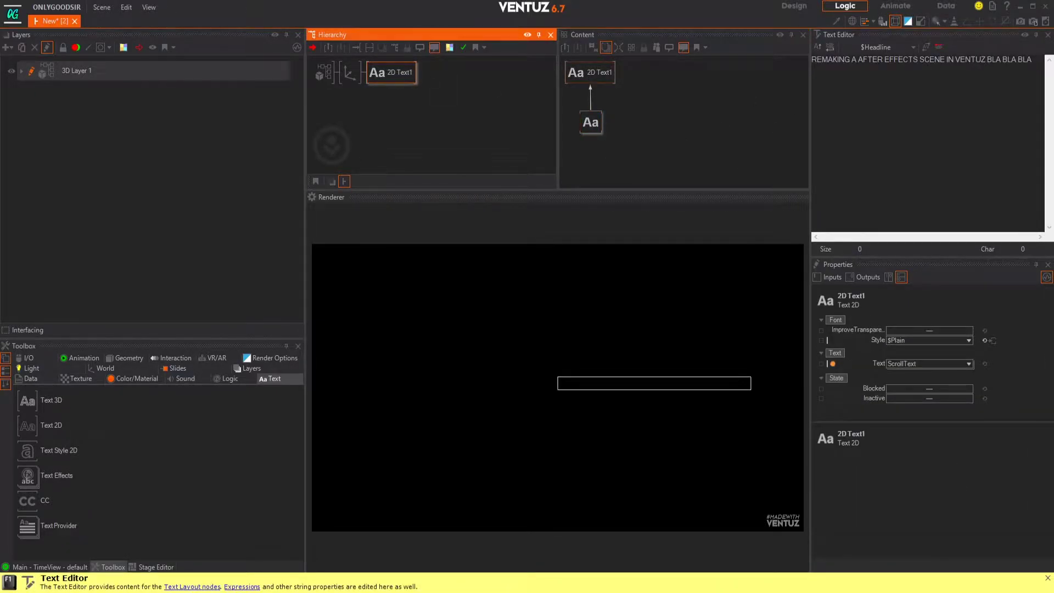
{"action": "left_click", "coordinate": [589, 124]}
{"action": "left_click", "coordinate": [1048, 35]}
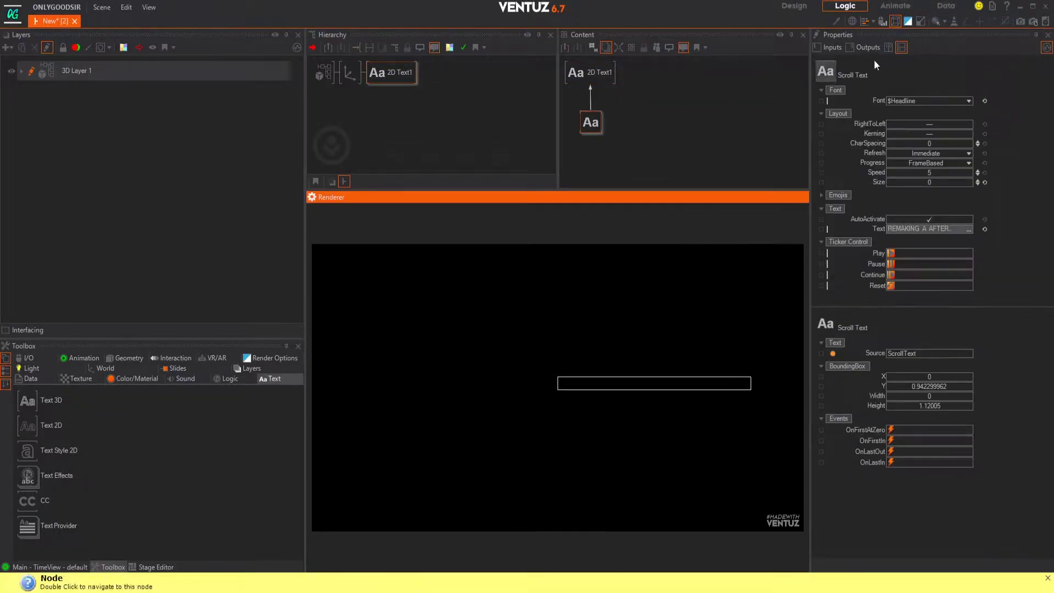
Play the ticker and enlarge the Scroll Text's Size to 23.9.
{"action": "left_click", "coordinate": [892, 253]}
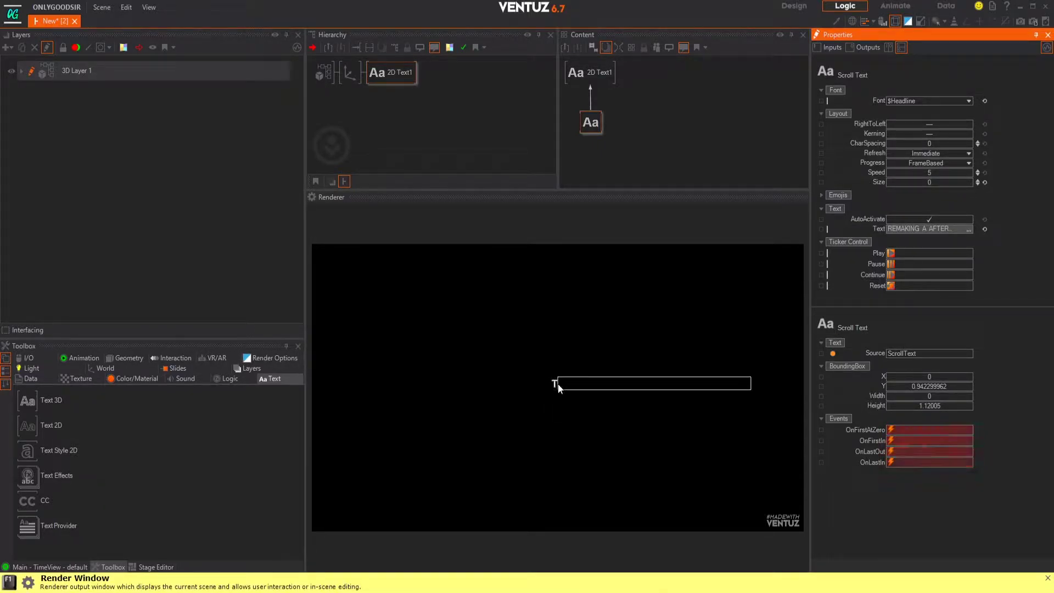
{"action": "left_click", "coordinate": [978, 180]}
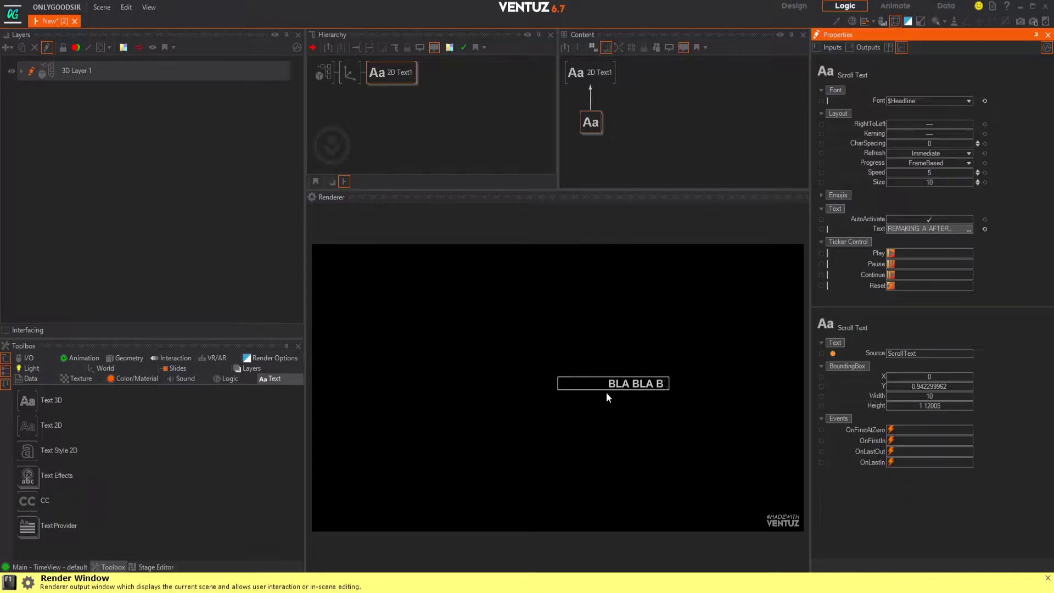
{"action": "left_click_drag", "start_coordinate": [931, 182], "coordinate": [966, 180]}
Span the ticker across the frame by setting the Axis X position to -22.29 and the Scroll Text's Size to 44.7.
{"action": "left_click", "coordinate": [349, 72]}
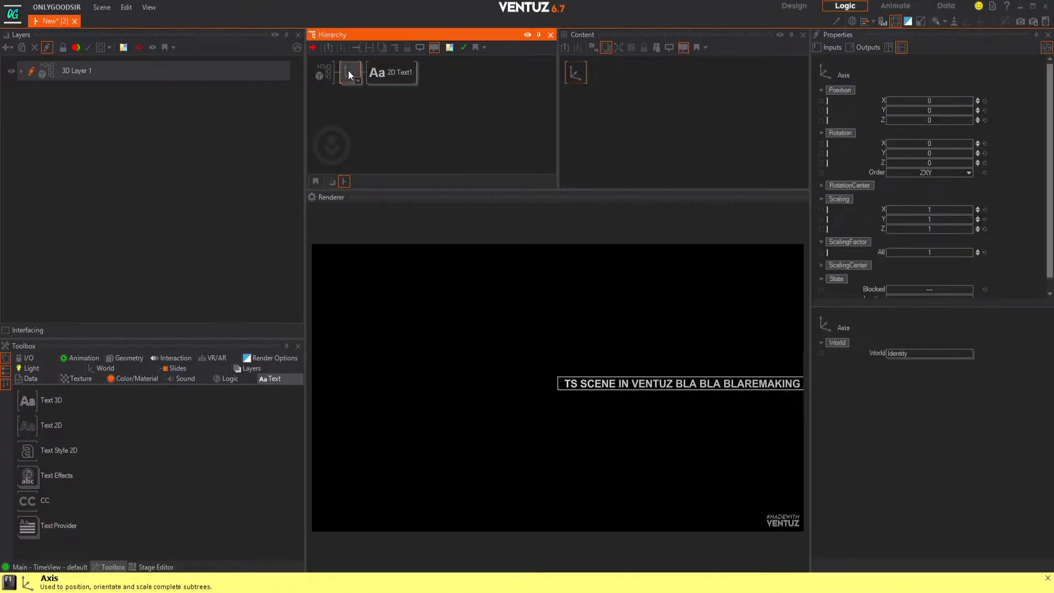
{"action": "left_click_drag", "start_coordinate": [935, 100], "coordinate": [880, 104]}
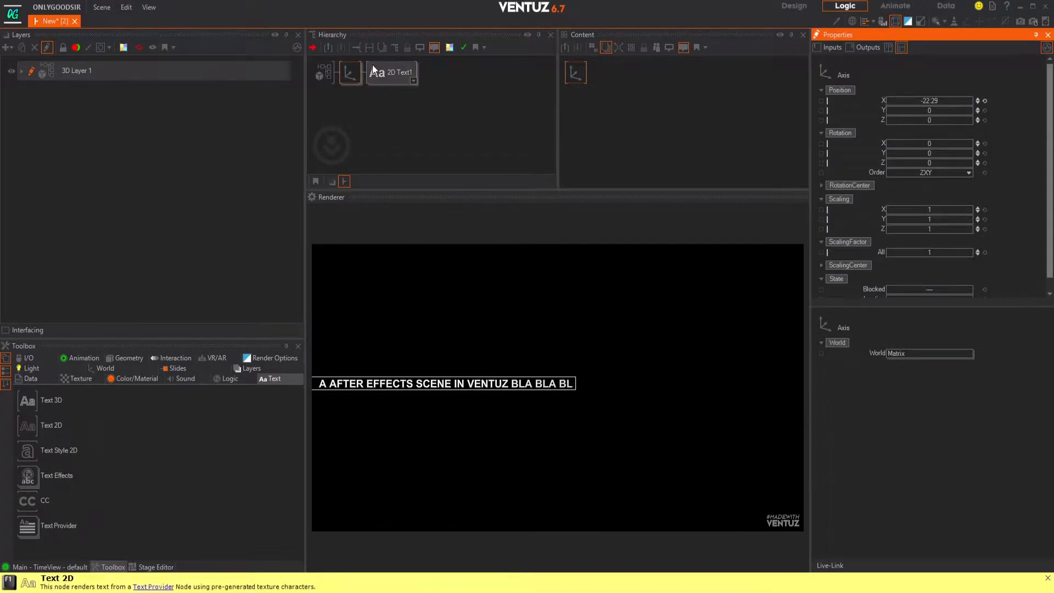
{"action": "left_click", "coordinate": [393, 73]}
{"action": "left_click", "coordinate": [588, 126]}
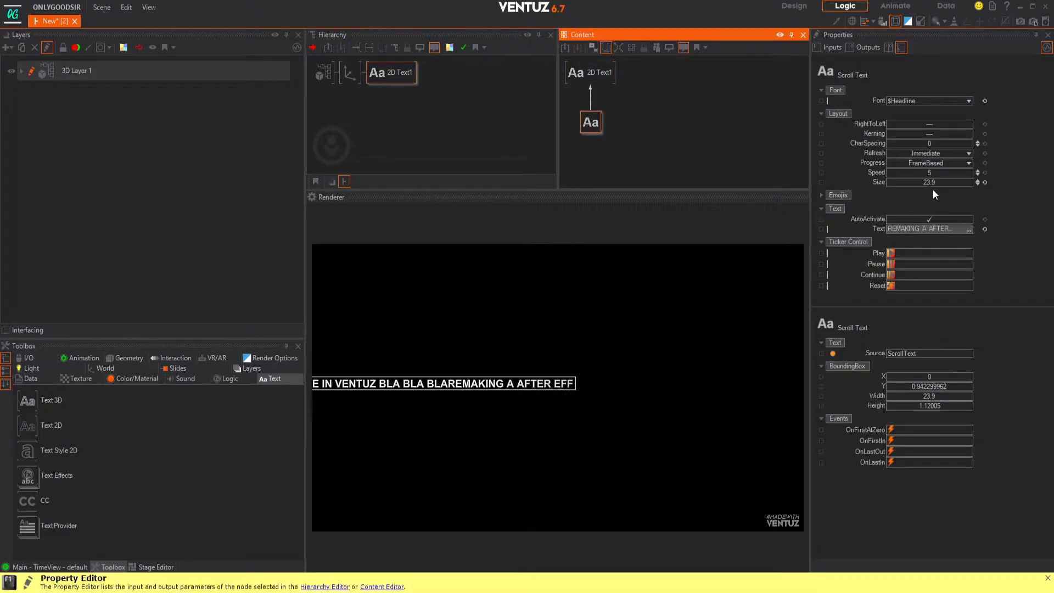
{"action": "left_click_drag", "start_coordinate": [930, 181], "coordinate": [969, 185]}
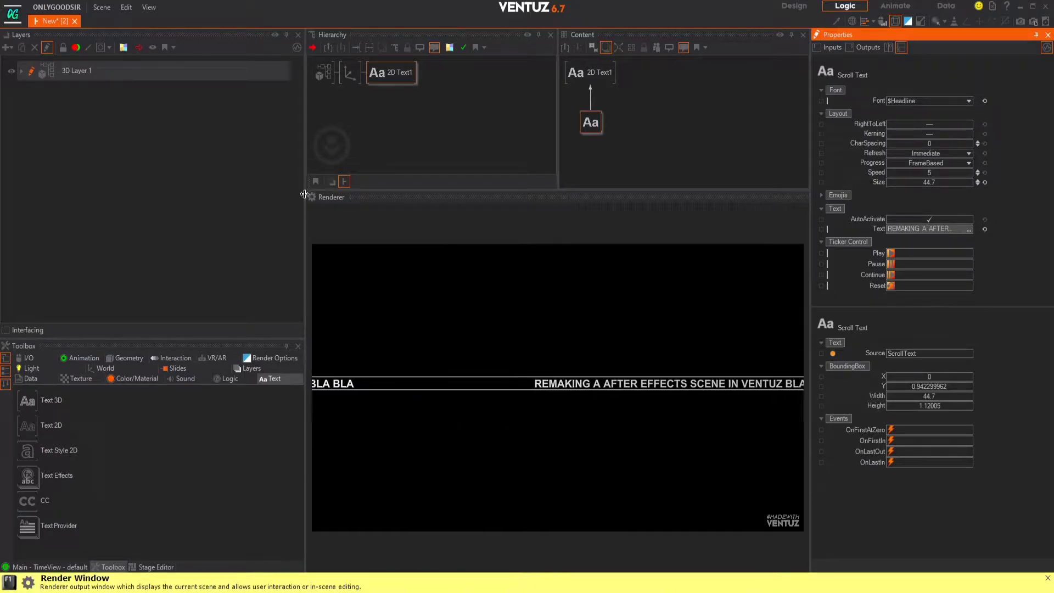
Raise the ticker to the frame's upper edge by setting the Axis Y position to 11.
{"action": "left_click", "coordinate": [353, 108]}
{"action": "left_click", "coordinate": [349, 73]}
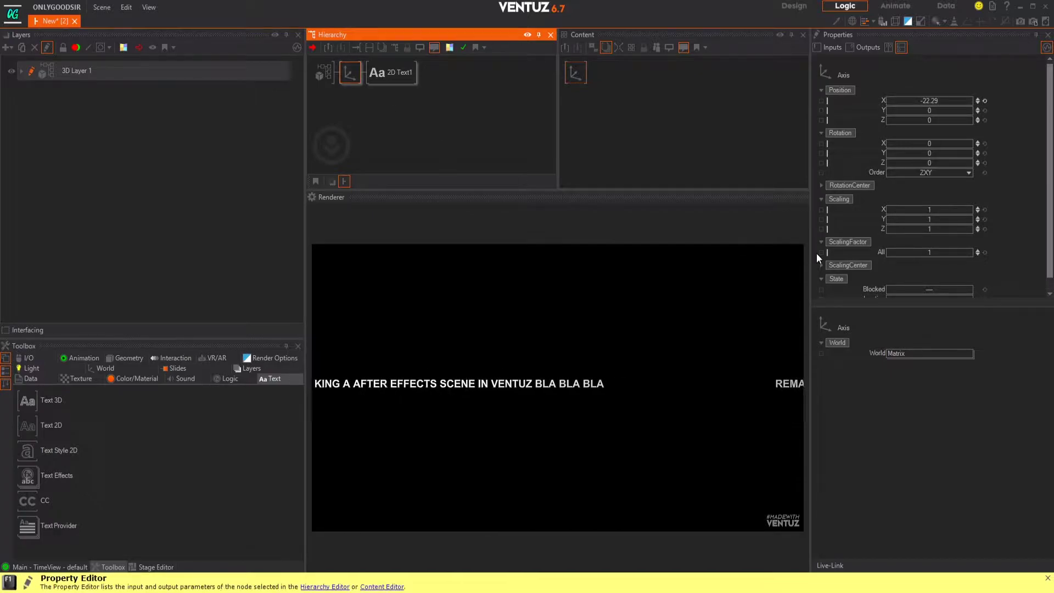
{"action": "left_click_drag", "start_coordinate": [933, 110], "coordinate": [962, 114]}
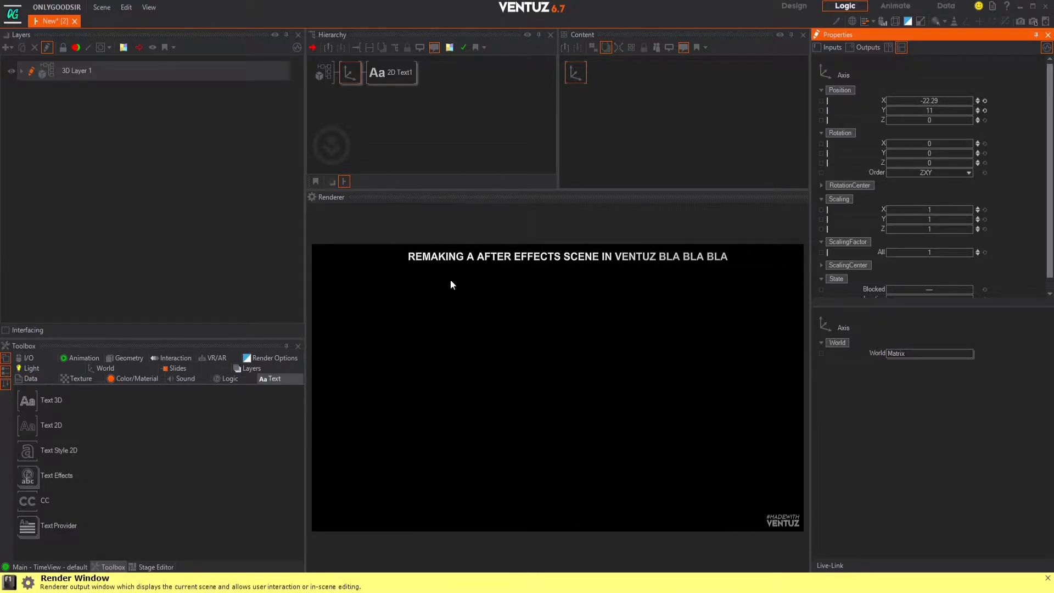
Duplicate the Axis with its 2D Text as a second branch and set the copy's Y position to -11.85.
{"action": "left_click", "coordinate": [353, 87]}
{"action": "left_click", "coordinate": [347, 82]}
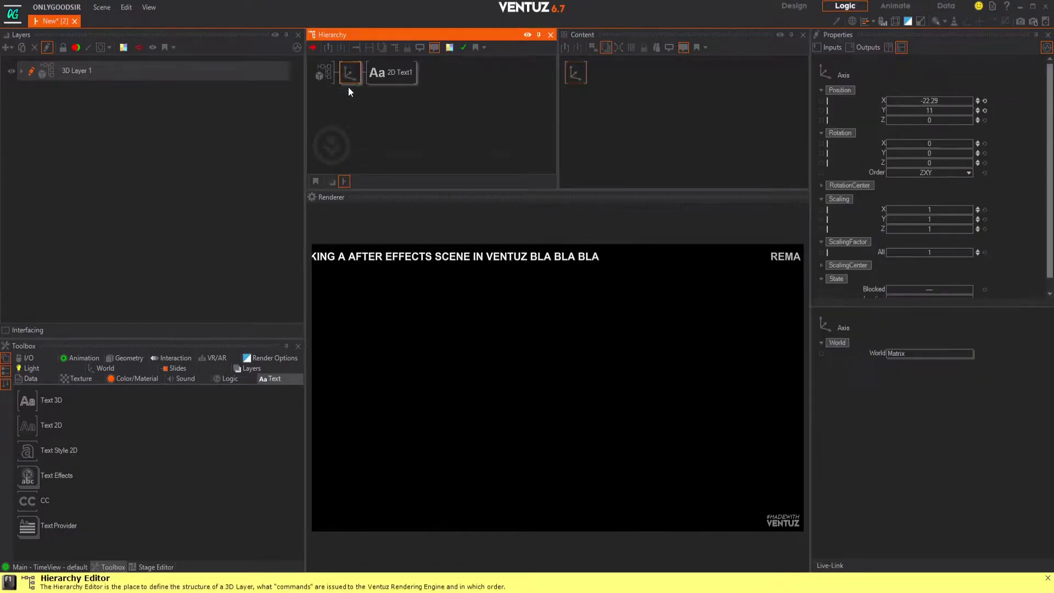
{"action": "left_click_drag", "start_coordinate": [351, 73], "coordinate": [348, 82], "text": "ctrl"}
{"action": "left_click_drag", "start_coordinate": [947, 111], "coordinate": [885, 113]}
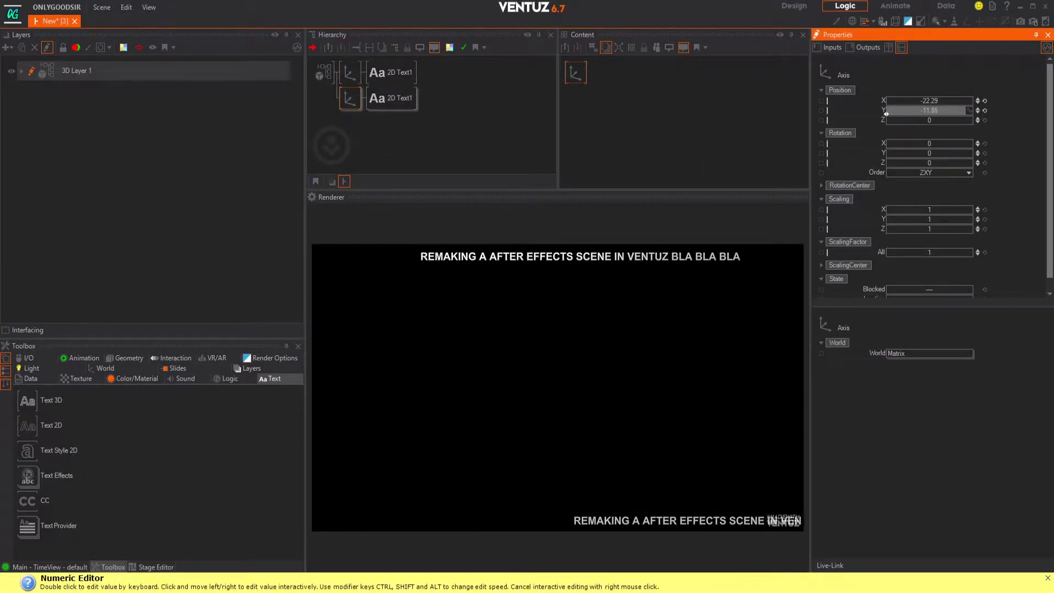
Enable RightToLeft on the Scroll Text node of the duplicated lower ticker.
{"action": "left_click", "coordinate": [401, 103]}
{"action": "left_click", "coordinate": [591, 119]}
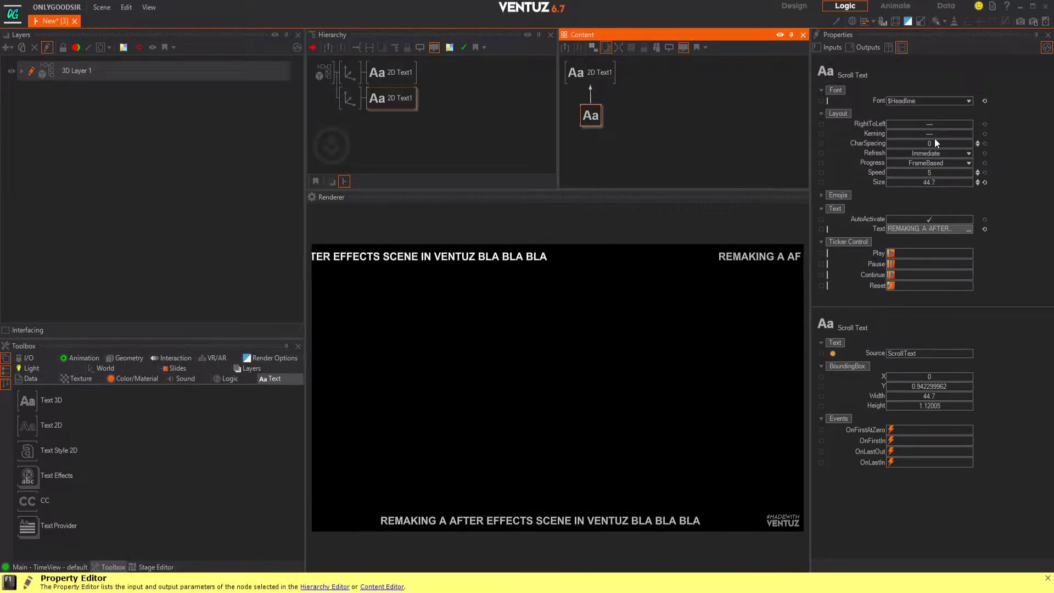
{"action": "left_click", "coordinate": [926, 124]}
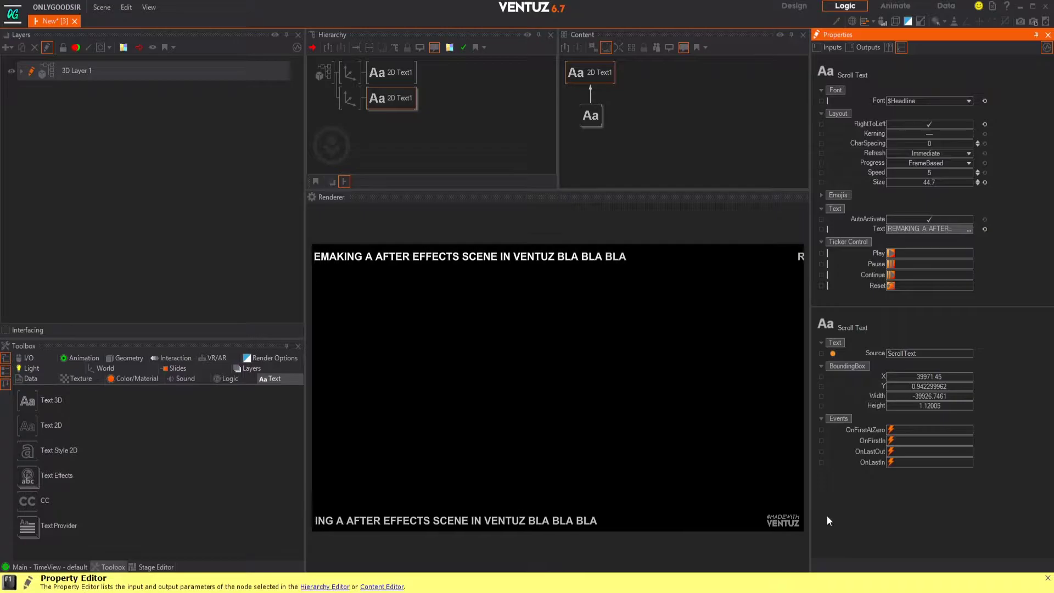
Duplicate the lower ticker's Axis with its 2D Text as a third branch and reset the copy's X and Y position.
{"action": "left_click", "coordinate": [380, 131]}
{"action": "left_click_drag", "start_coordinate": [346, 100], "coordinate": [345, 123], "text": "ctrl"}
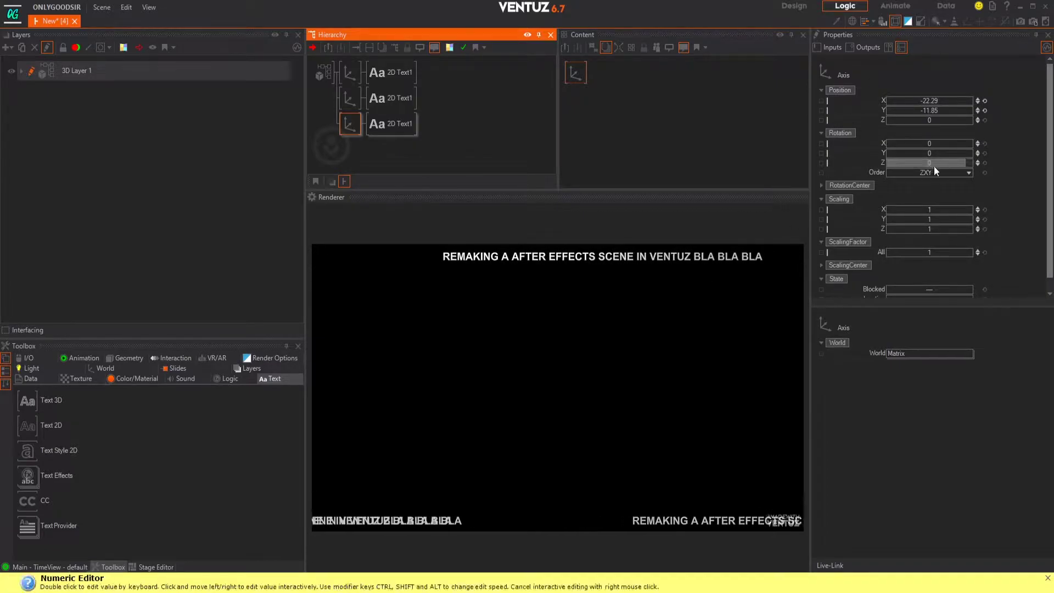
{"action": "left_click_drag", "start_coordinate": [941, 163], "coordinate": [900, 166]}
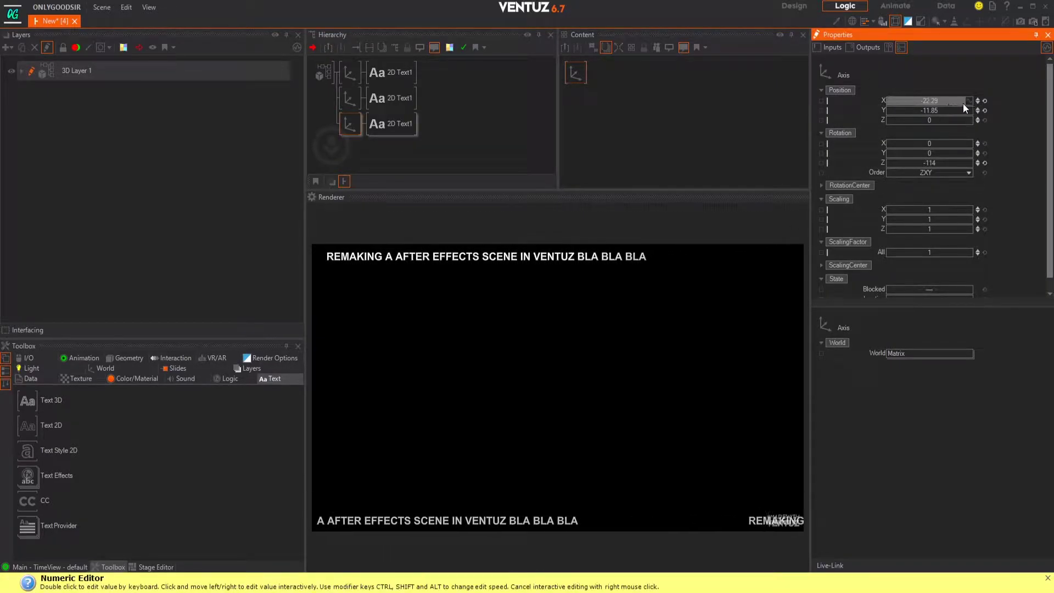
{"action": "left_click", "coordinate": [984, 100]}
{"action": "left_click", "coordinate": [985, 111]}
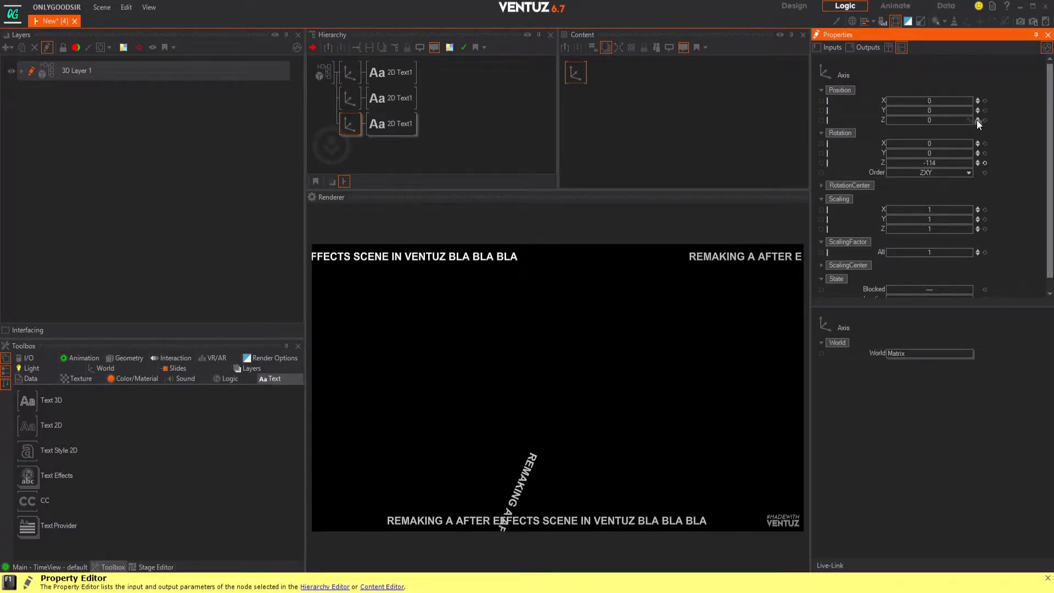
Stand the third ticker upright along the frame's left edge with Z rotation -90, X position -21.8 and Y position 9.5.
{"action": "left_click", "coordinate": [984, 163]}
{"action": "left_click_drag", "start_coordinate": [941, 163], "coordinate": [902, 165]}
{"action": "double_click", "coordinate": [936, 164]}
{"action": "type", "text": "-90"}
{"action": "key", "text": "Return"}
{"action": "left_click_drag", "start_coordinate": [933, 100], "coordinate": [886, 104]}
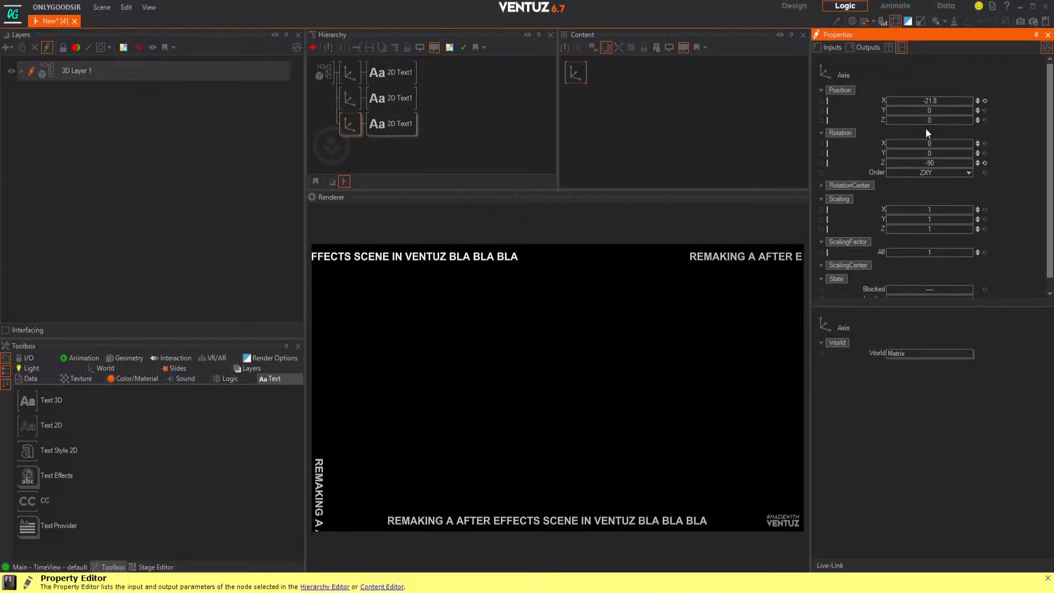
{"action": "mouse_move", "coordinate": [930, 110]}
{"action": "left_mouse_down"}
{"action": "mouse_move", "coordinate": [889, 114]}
{"action": "mouse_move", "coordinate": [946, 111]}
{"action": "left_mouse_up"}
Block the upper and lower ticker branches and move the vertical ticker's Axis to X -21.4 and Y 10.9.
{"action": "left_click", "coordinate": [351, 98]}
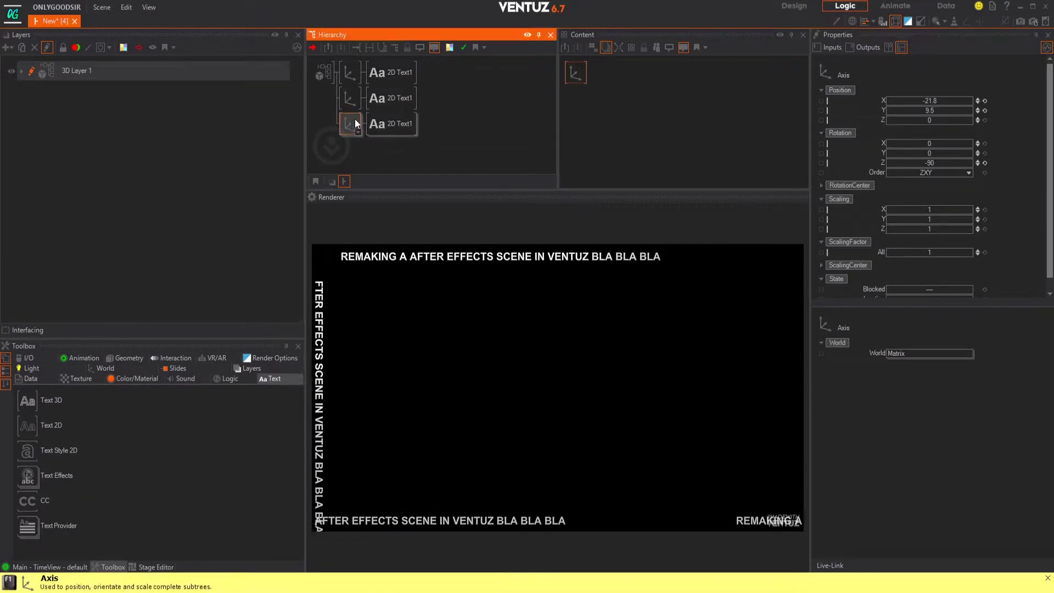
{"action": "left_click", "coordinate": [349, 72], "text": "ctrl"}
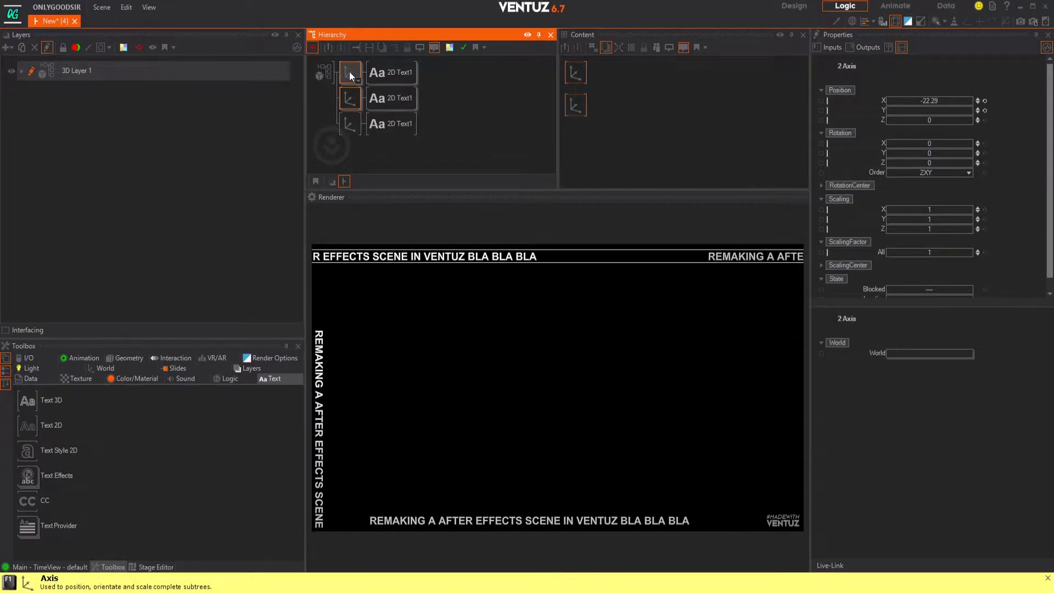
{"action": "key", "text": "ctrl+b"}
{"action": "left_click", "coordinate": [345, 126]}
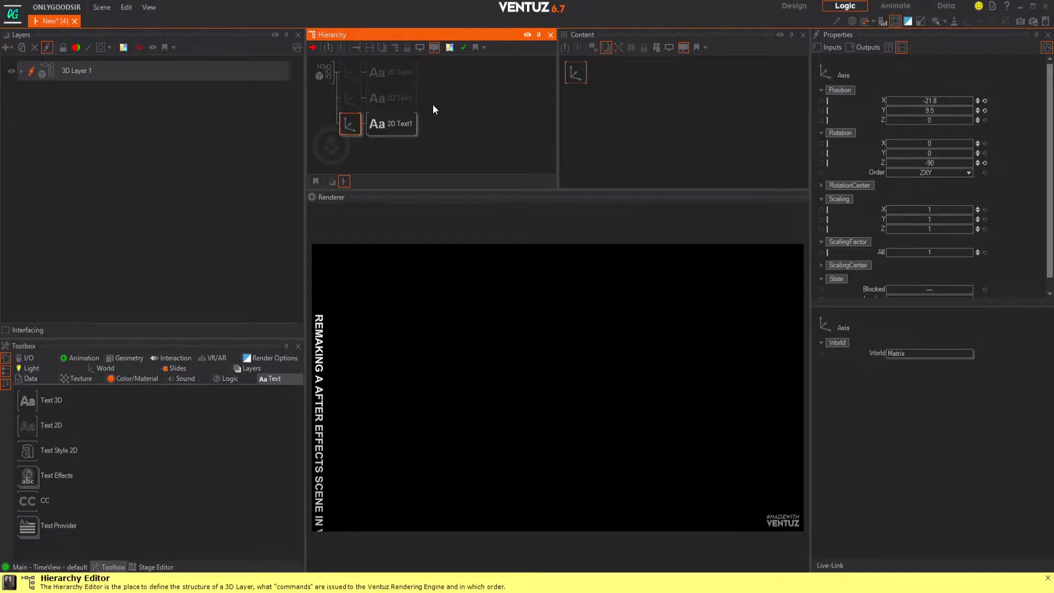
{"action": "left_click_drag", "start_coordinate": [918, 99], "coordinate": [936, 100]}
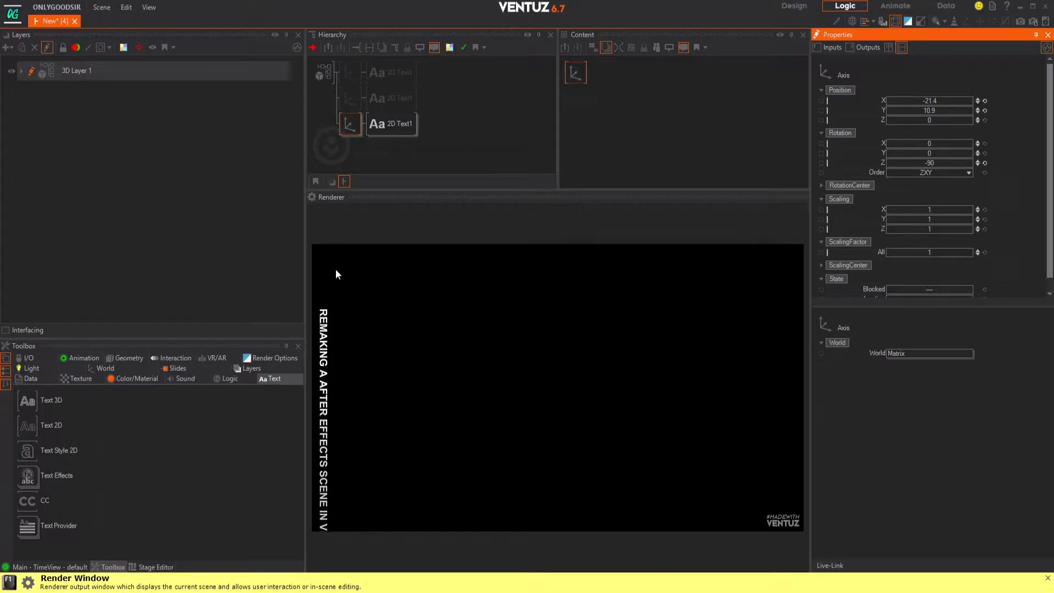
Shorten the vertical ticker by setting its Scroll Text Size to 21.2.
{"action": "left_click", "coordinate": [397, 124]}
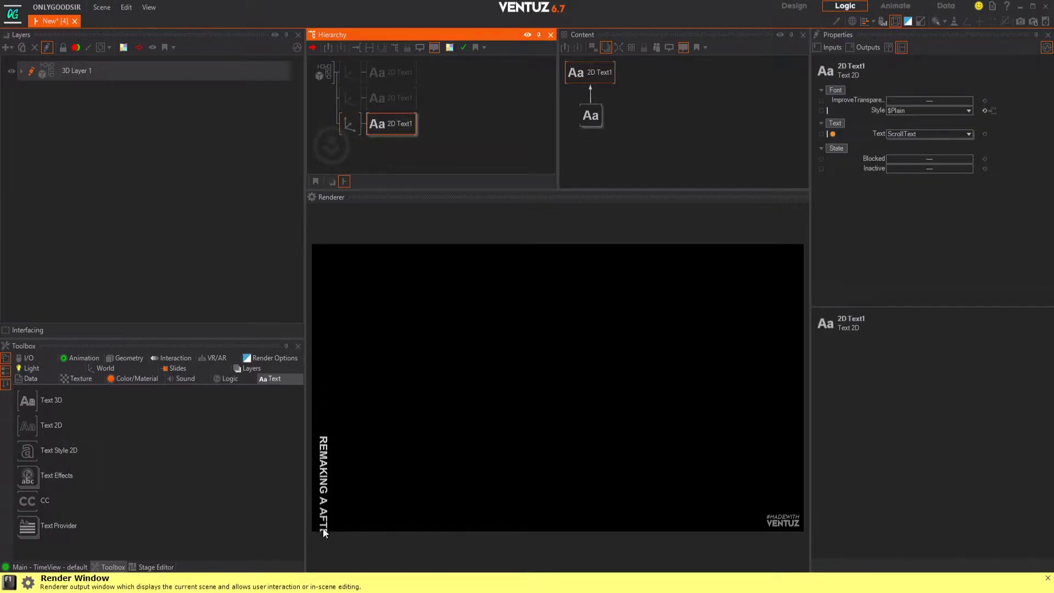
{"action": "left_click", "coordinate": [591, 115]}
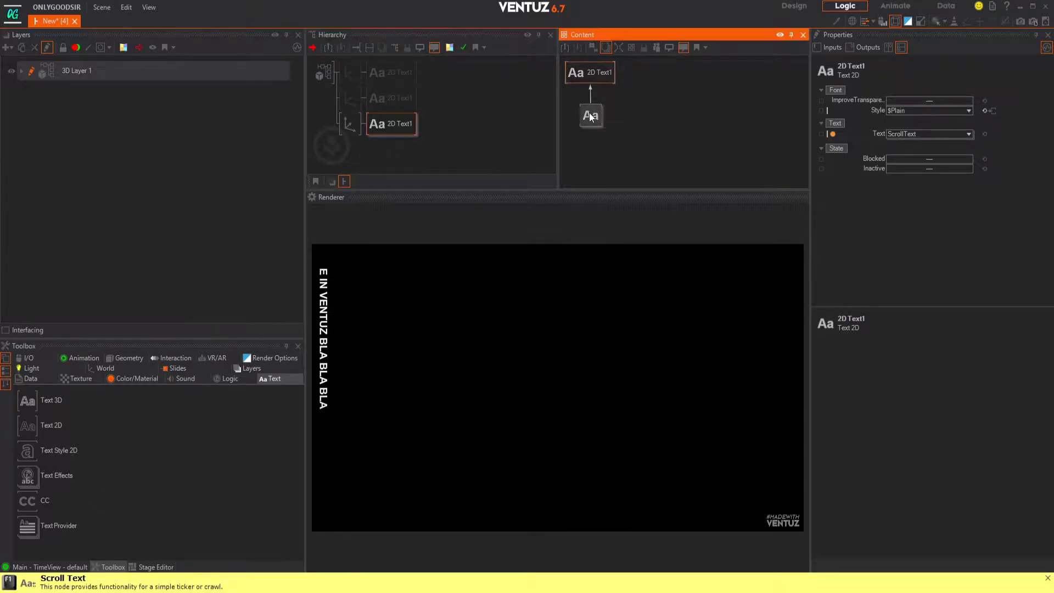
{"action": "left_click_drag", "start_coordinate": [938, 179], "coordinate": [905, 181]}
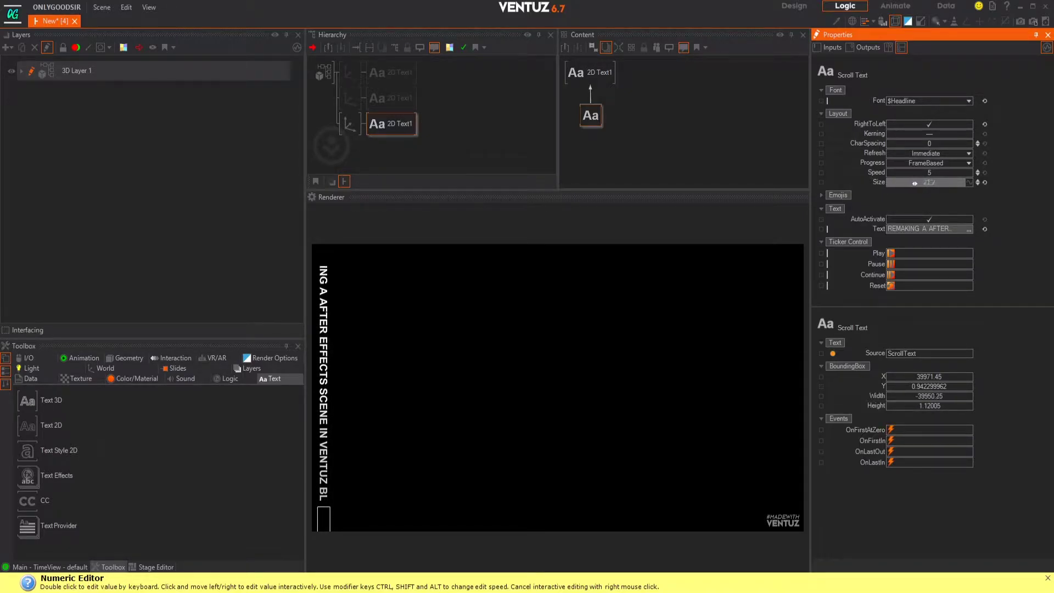
{"action": "left_click_drag", "start_coordinate": [919, 183], "coordinate": [916, 184]}
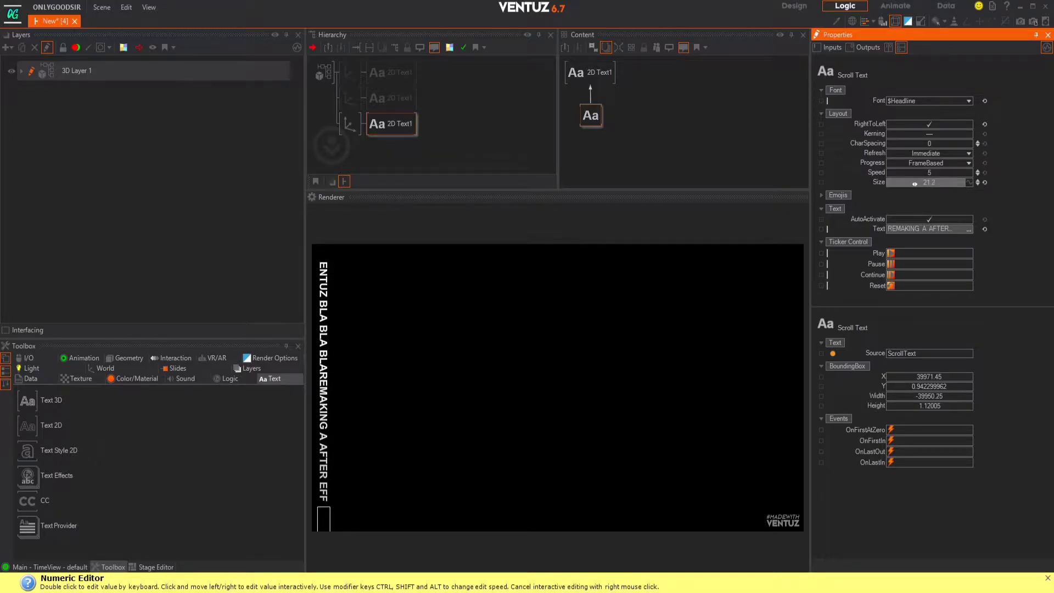
Unblock the Axis nodes of the upper and lower tickers.
{"action": "left_click", "coordinate": [426, 153]}
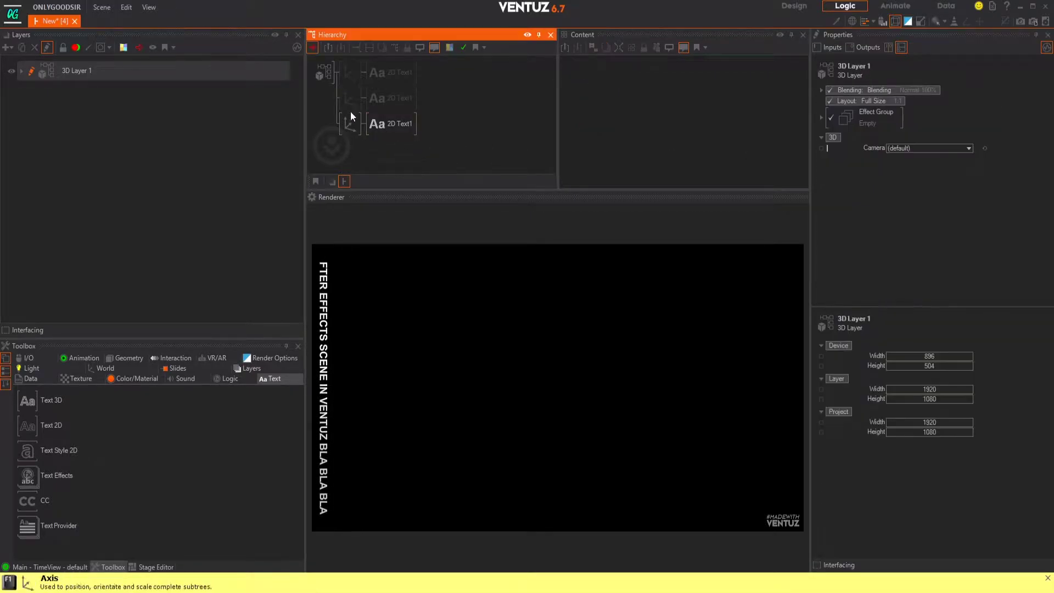
{"action": "left_click", "coordinate": [351, 99]}
{"action": "left_click", "coordinate": [354, 70]}
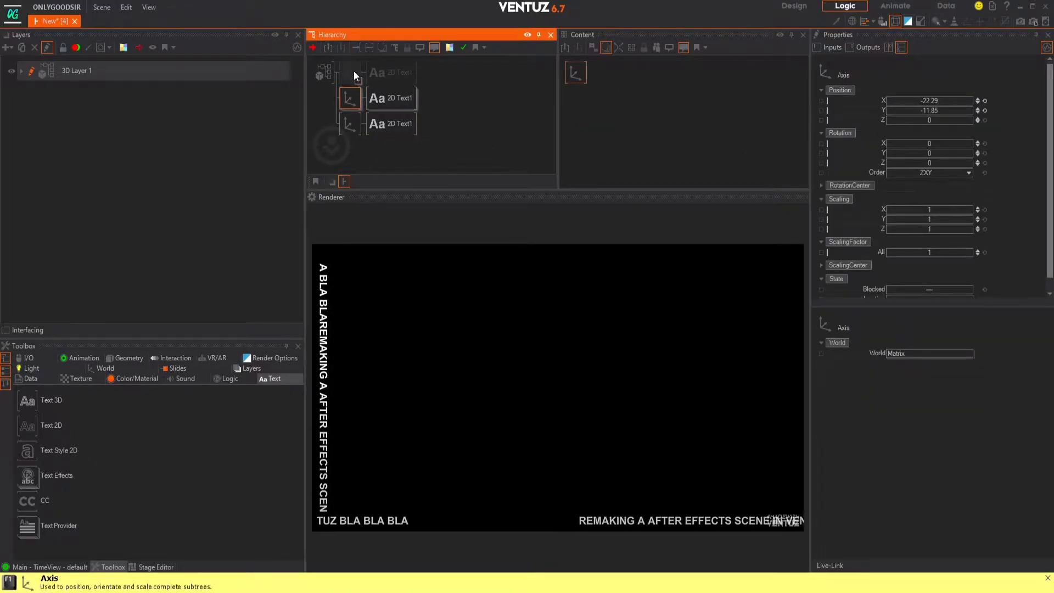
Fit the vertical ticker between the horizontal ones with Scroll Text Size 20.72 and Axis position X -21.69, Y 9.93.
{"action": "left_click", "coordinate": [384, 124]}
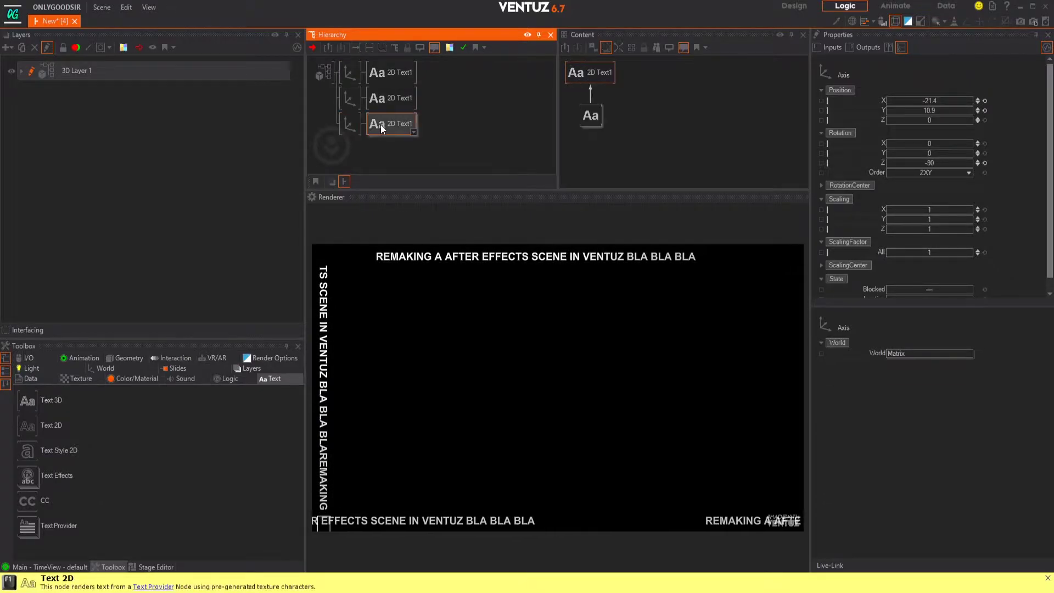
{"action": "left_click_drag", "start_coordinate": [914, 182], "coordinate": [899, 185]}
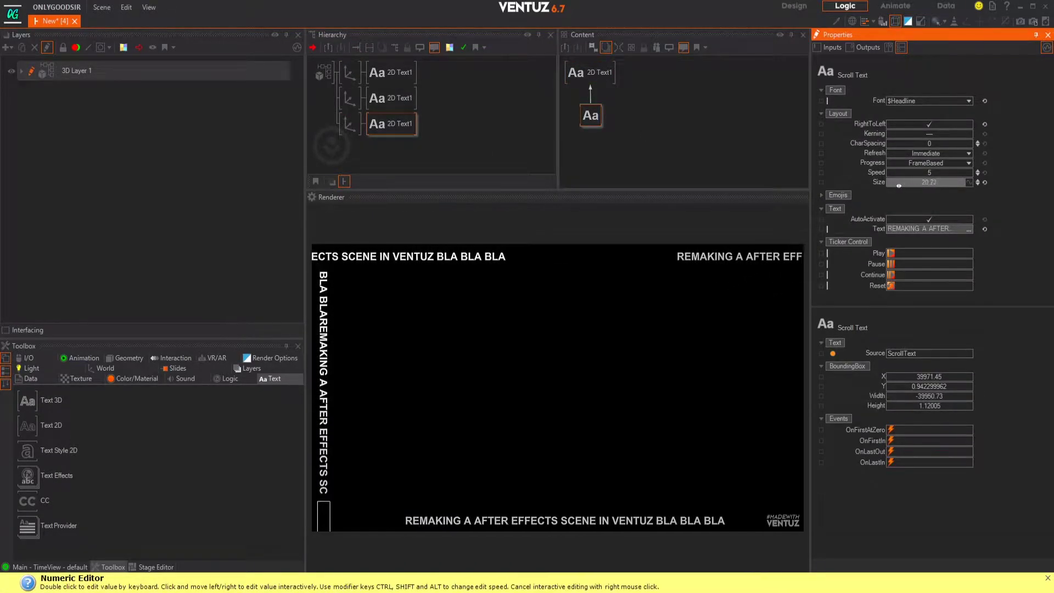
{"action": "left_click", "coordinate": [345, 122]}
{"action": "left_click_drag", "start_coordinate": [950, 114], "coordinate": [929, 110]}
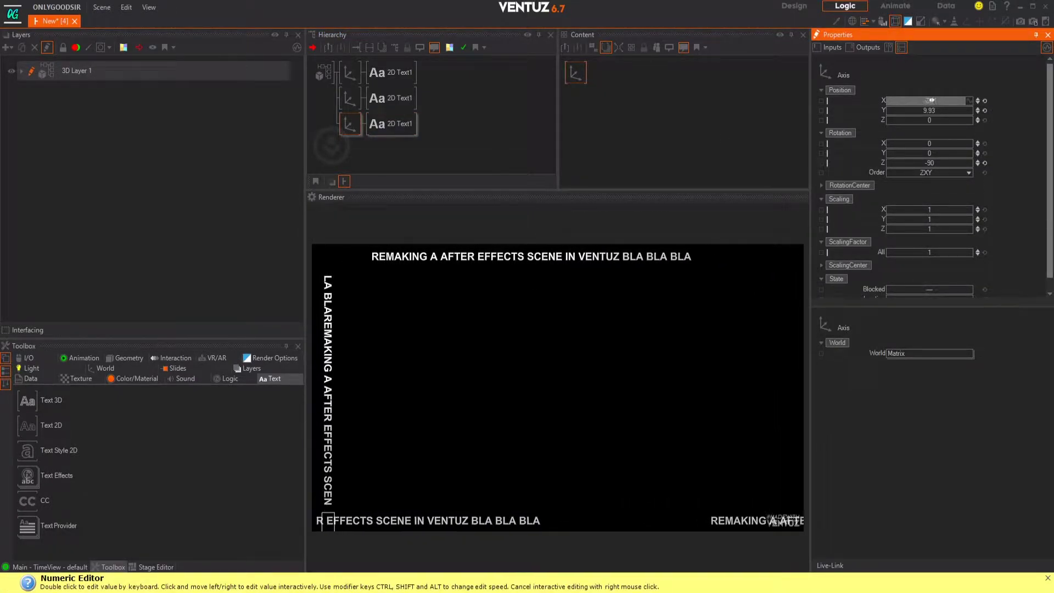
Duplicate the vertical ticker's Axis as a fourth branch and place the copy at the frame's right edge with X position 20.88.
{"action": "left_click", "coordinate": [348, 127]}
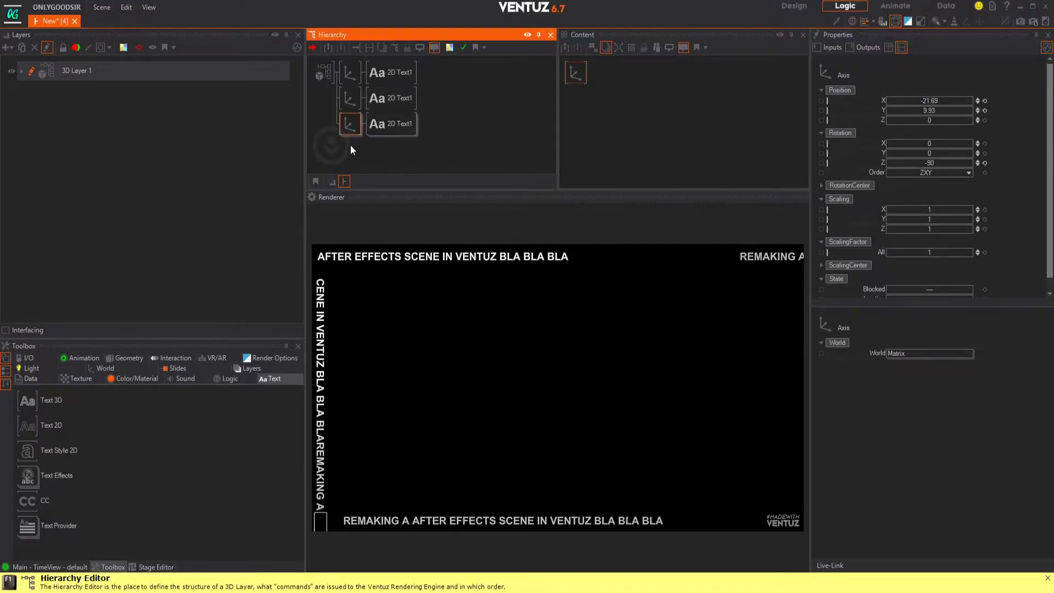
{"action": "left_click_drag", "start_coordinate": [348, 131], "coordinate": [348, 144], "text": "ctrl"}
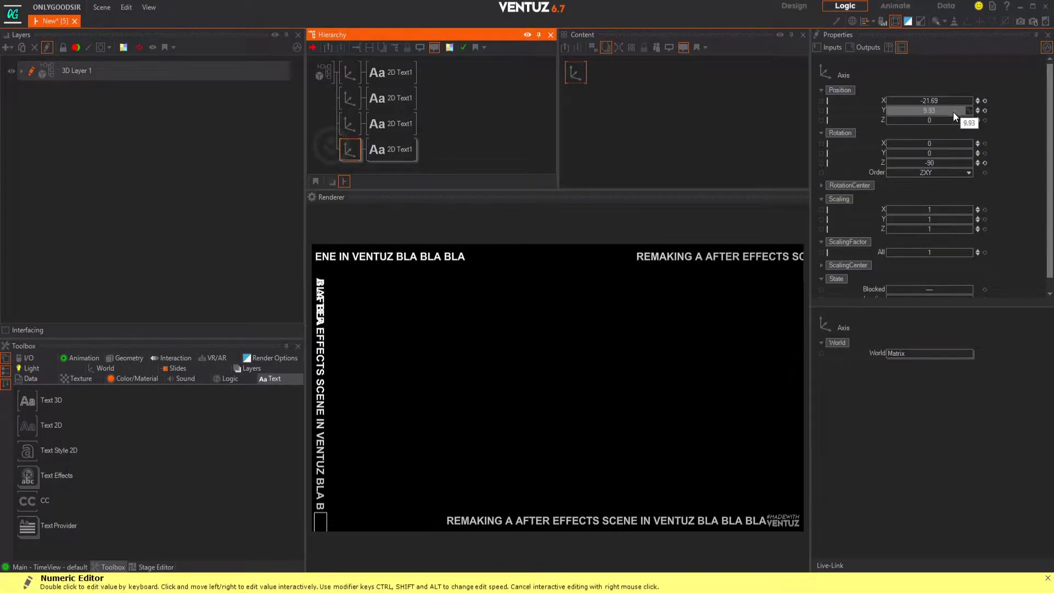
{"action": "left_click_drag", "start_coordinate": [950, 100], "coordinate": [966, 103]}
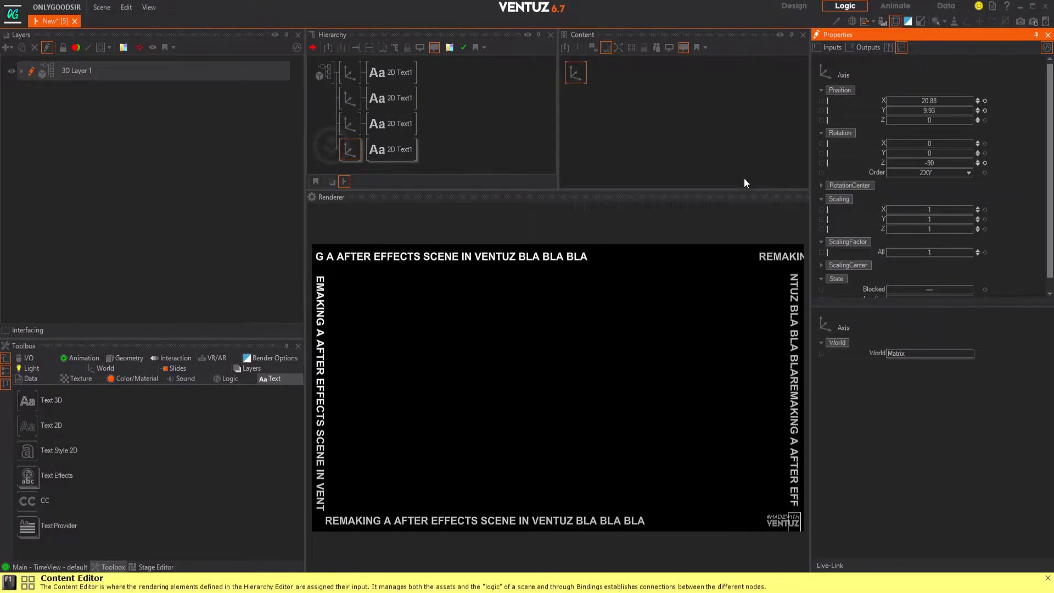
Enable Kerning and disable RightToLeft on the Scroll Text node of the fourth ticker.
{"action": "left_click", "coordinate": [391, 151]}
{"action": "left_click", "coordinate": [591, 115]}
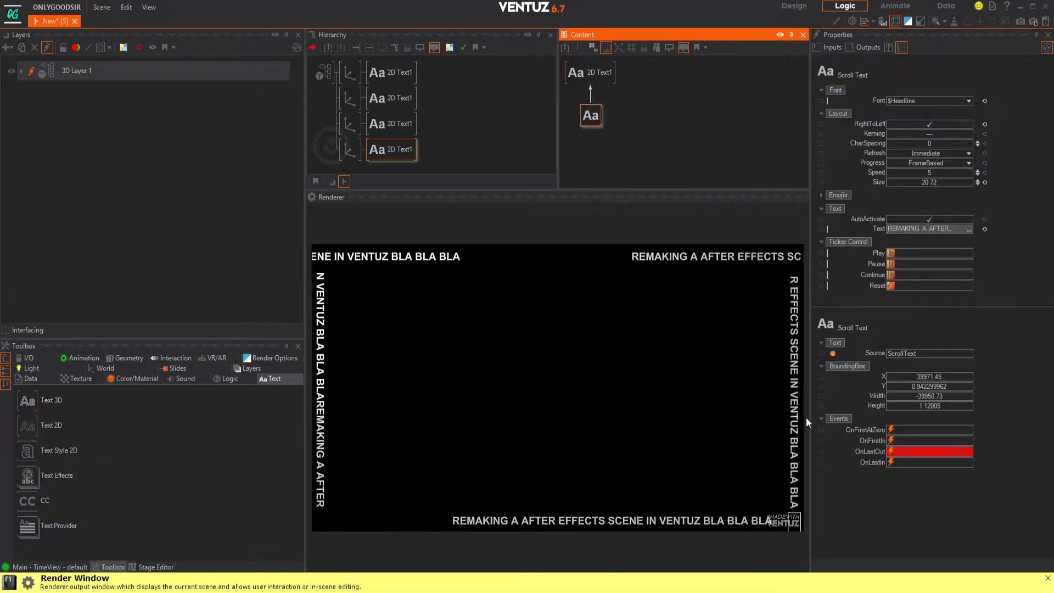
{"action": "left_click", "coordinate": [932, 135]}
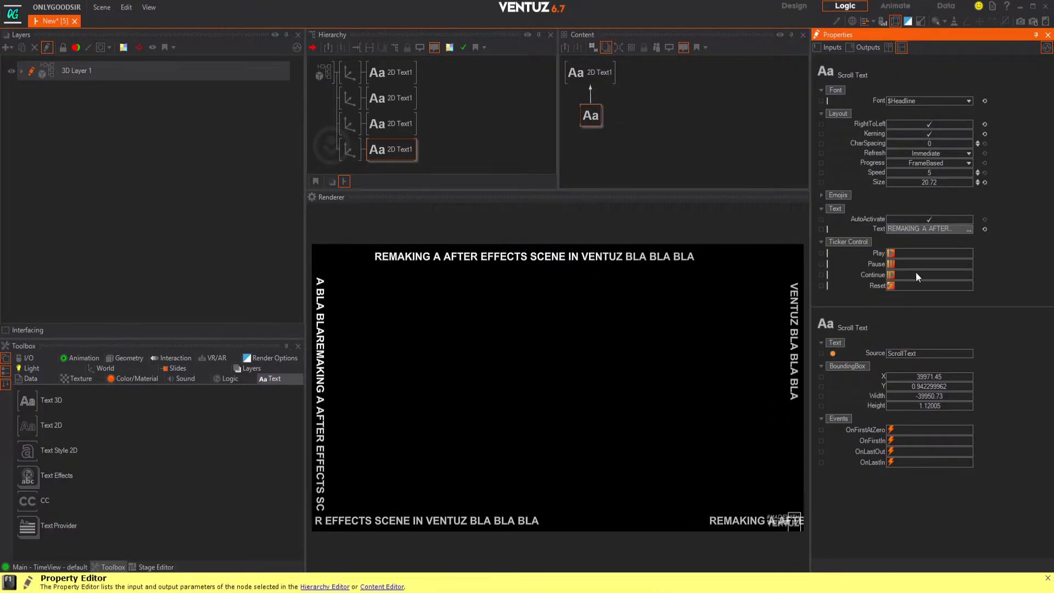
{"action": "left_click", "coordinate": [942, 125]}
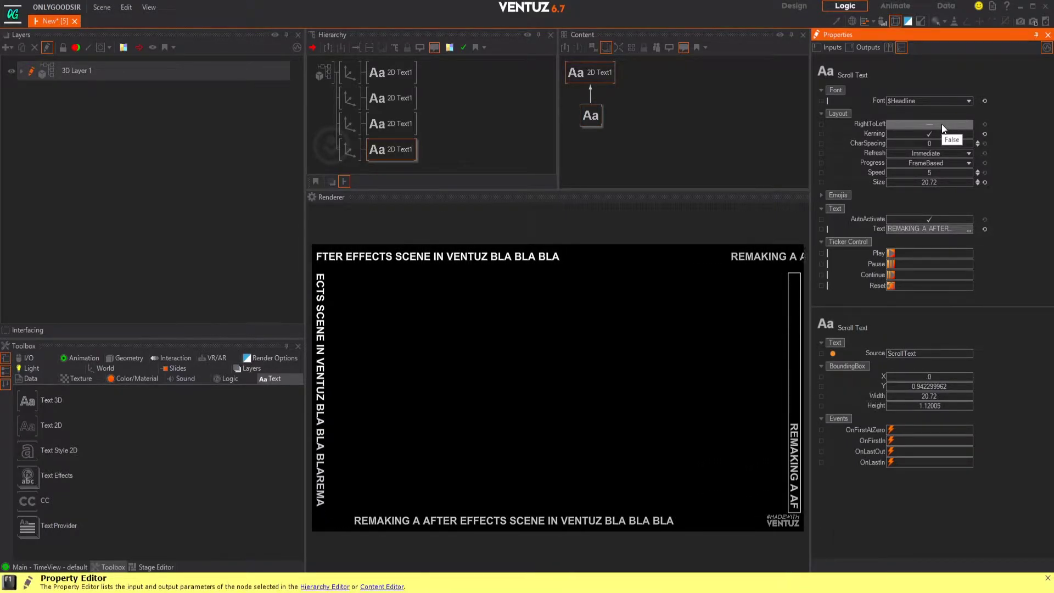
{"action": "left_click", "coordinate": [674, 130]}
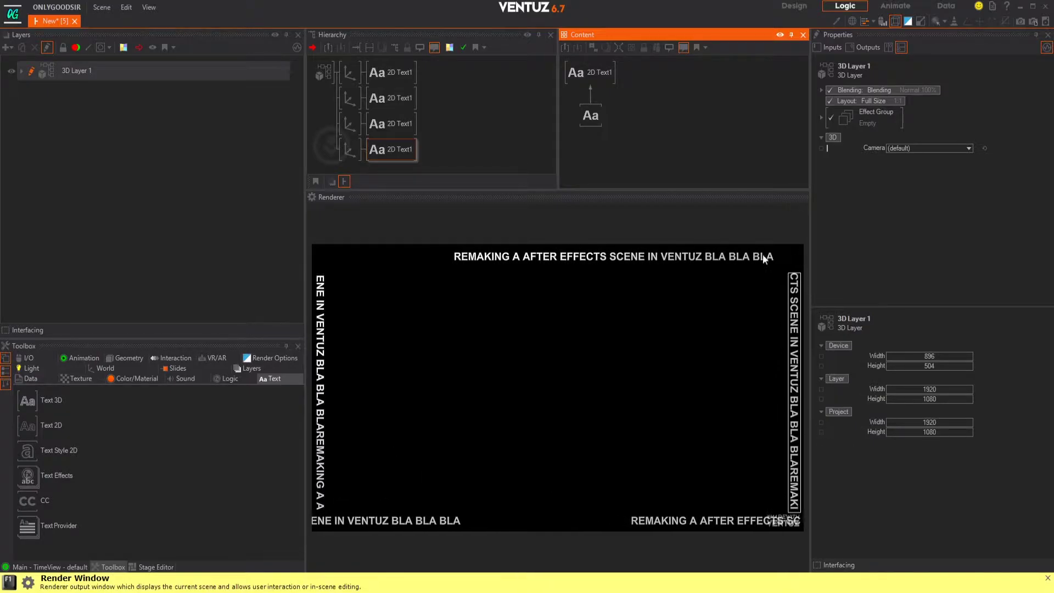
Display the content nodes of all four 2D Text tickers together by selecting them in the hierarchy.
{"action": "left_click", "coordinate": [393, 73]}
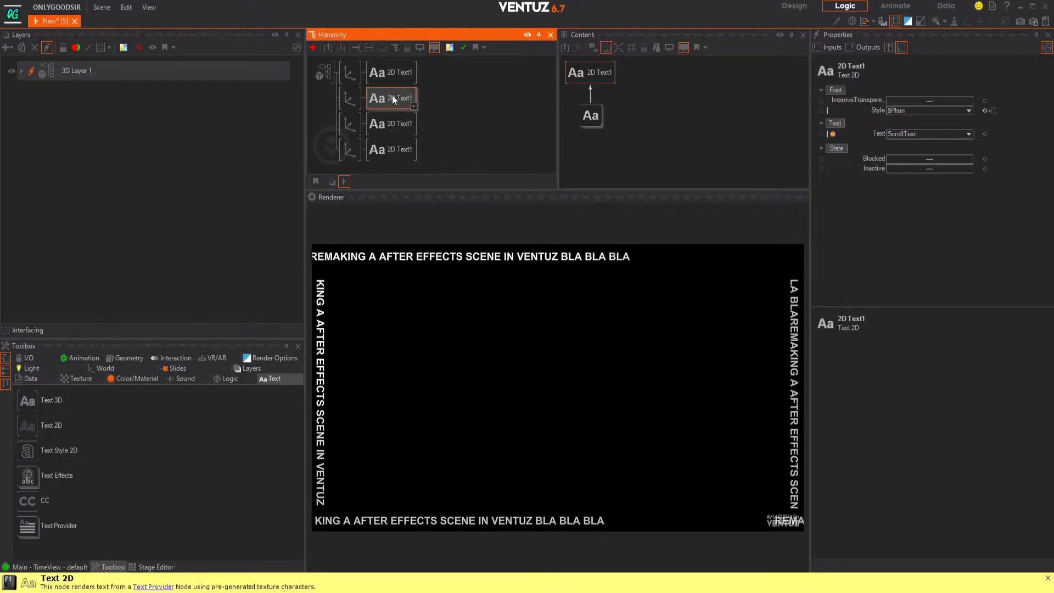
{"action": "left_click", "coordinate": [391, 99], "text": "ctrl"}
{"action": "left_click", "coordinate": [393, 124], "text": "ctrl"}
{"action": "left_click", "coordinate": [387, 147], "text": "ctrl"}
{"action": "left_click", "coordinate": [709, 96]}
{"action": "scroll", "coordinate": [714, 99], "scroll_direction": "down", "scroll_amount": 3}
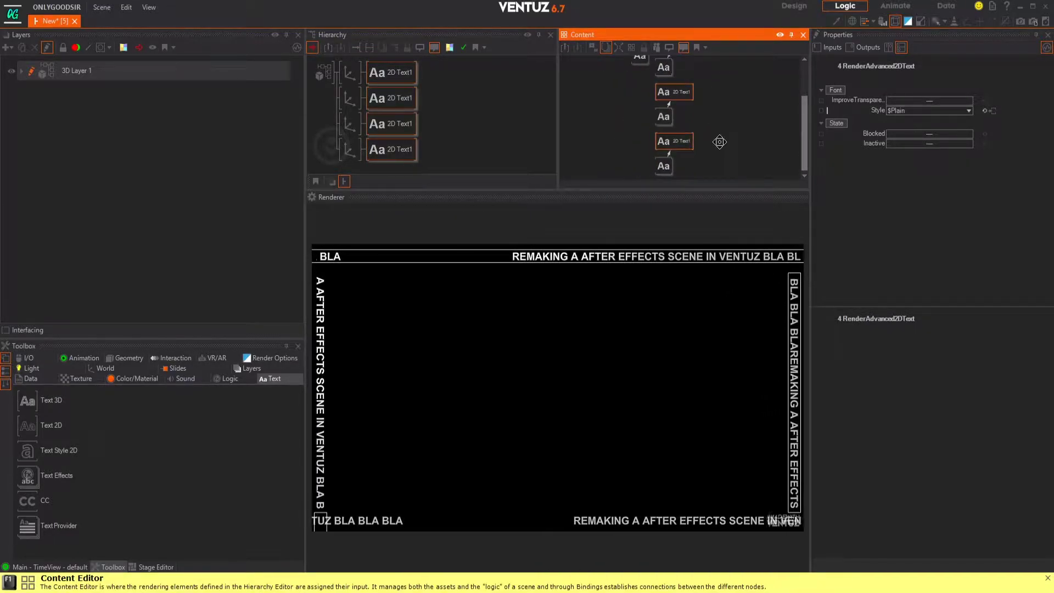
{"action": "left_click", "coordinate": [704, 126]}
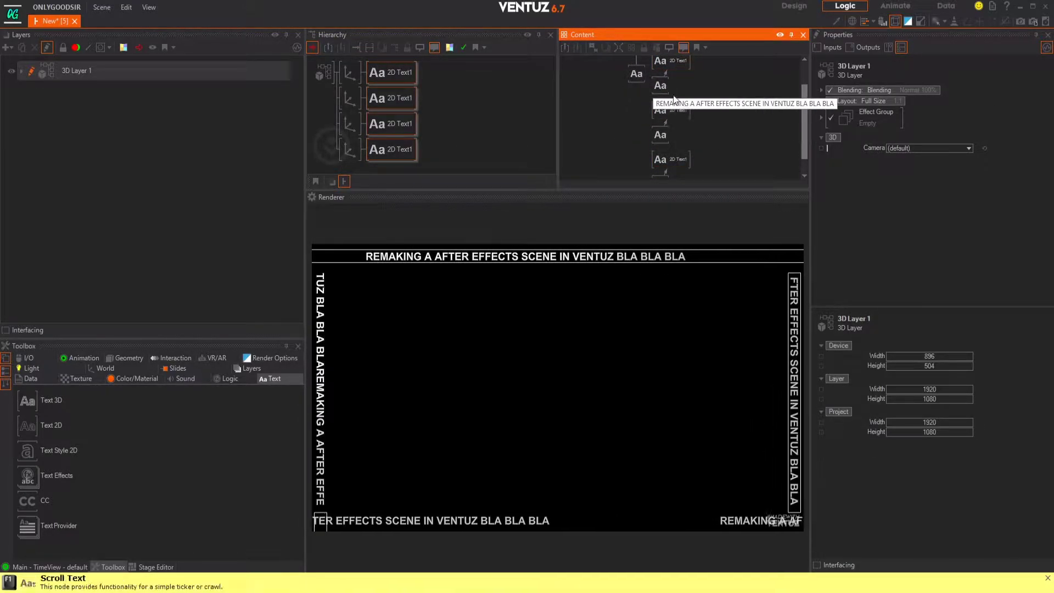
Spread out the 2D Text nodes and gather their four Scroll Text nodes beside them in the content graph.
{"action": "left_click_drag", "start_coordinate": [669, 112], "coordinate": [722, 100]}
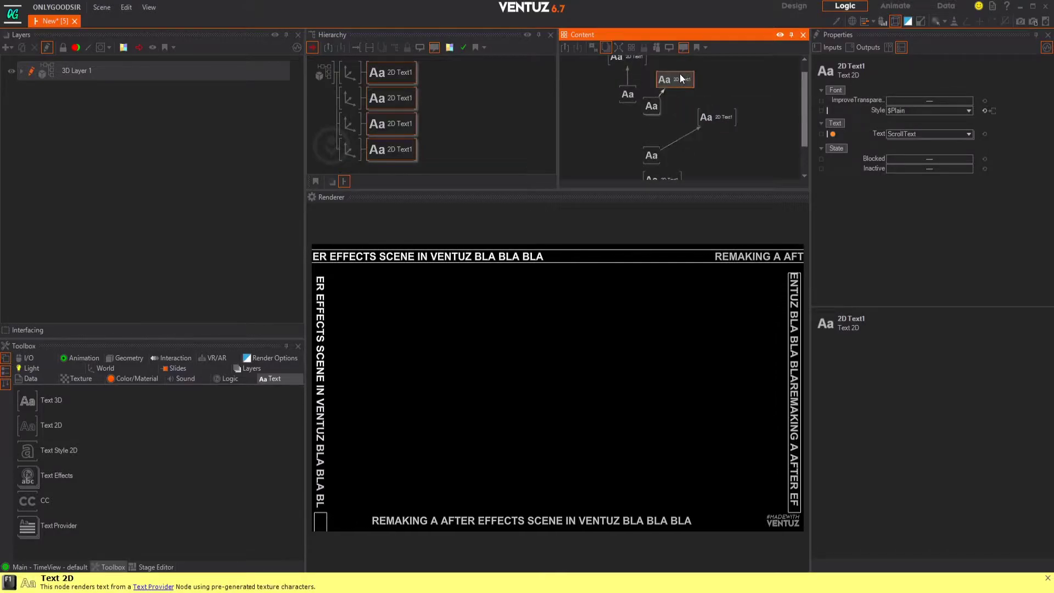
{"action": "middle_click_drag", "start_coordinate": [622, 127], "coordinate": [630, 113]}
{"action": "left_click_drag", "start_coordinate": [645, 146], "coordinate": [653, 125]}
{"action": "left_click_drag", "start_coordinate": [660, 168], "coordinate": [723, 138]}
{"action": "middle_click_drag", "start_coordinate": [674, 167], "coordinate": [687, 139]}
{"action": "left_click_drag", "start_coordinate": [664, 166], "coordinate": [679, 126]}
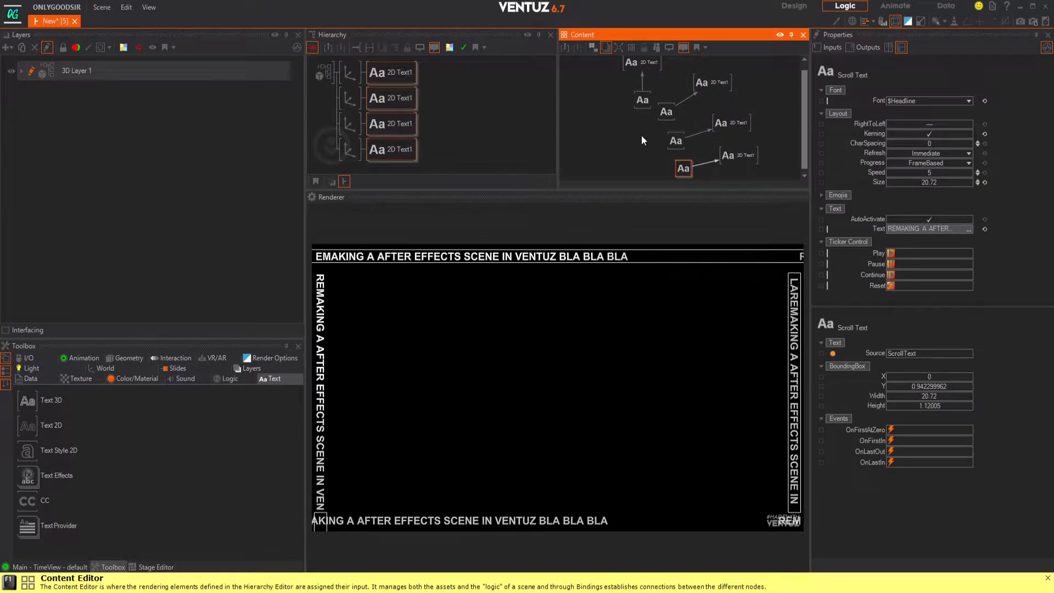
{"action": "left_click", "coordinate": [666, 112]}
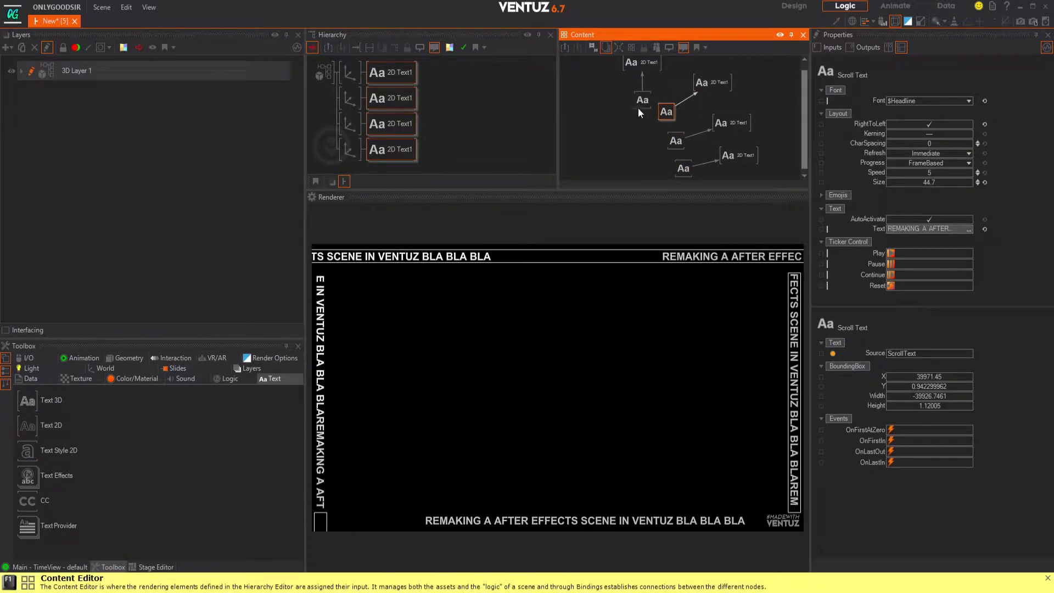
{"action": "left_click_drag", "start_coordinate": [638, 103], "coordinate": [638, 92]}
{"action": "left_click", "coordinate": [627, 158]}
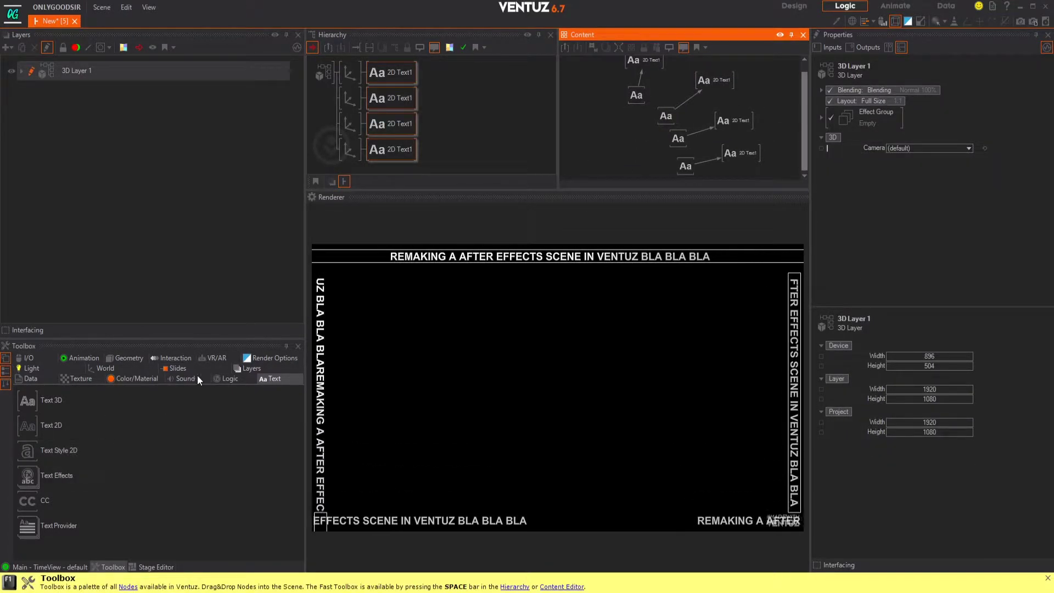
Add a String variable node next to the Scroll Text nodes in the content graph.
{"action": "left_click", "coordinate": [224, 378]}
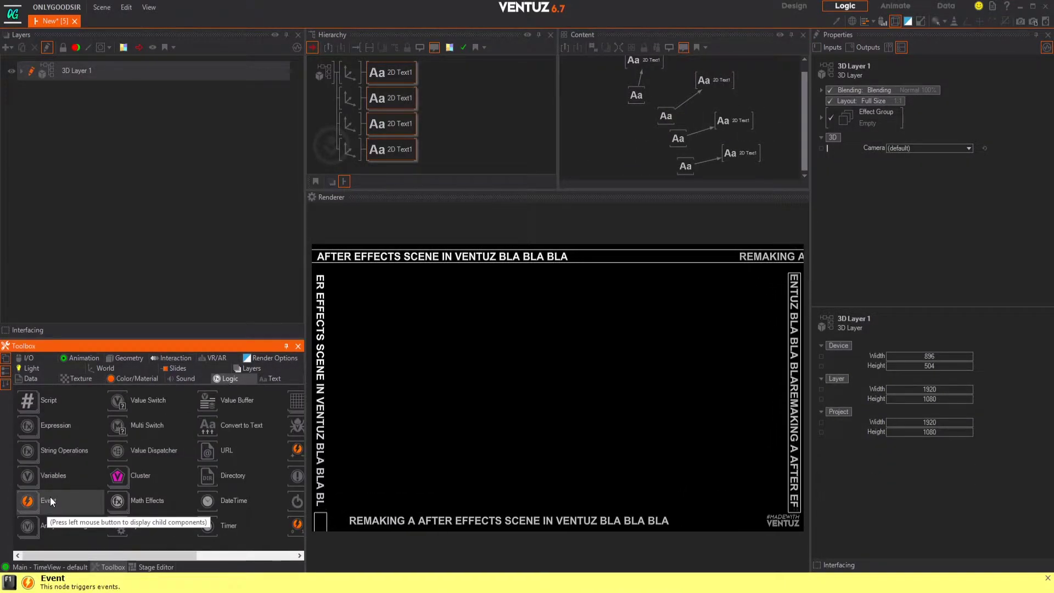
{"action": "left_click", "coordinate": [27, 475]}
{"action": "left_click_drag", "start_coordinate": [60, 440], "coordinate": [415, 274]}
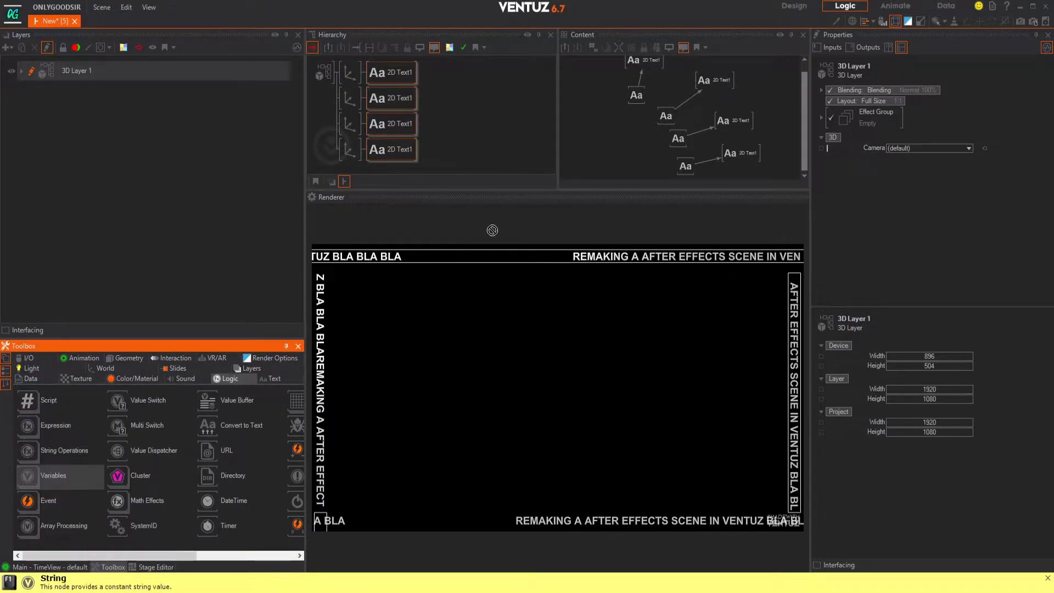
{"action": "left_click_drag", "start_coordinate": [633, 145], "coordinate": [632, 143]}
{"action": "left_click", "coordinate": [665, 115]}
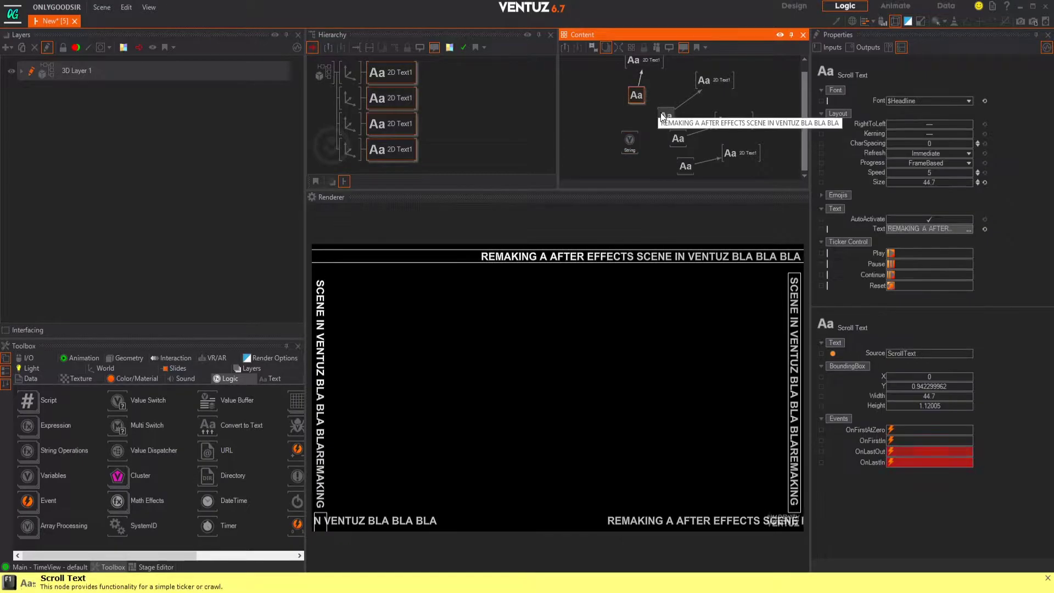
{"action": "left_click", "coordinate": [683, 171]}
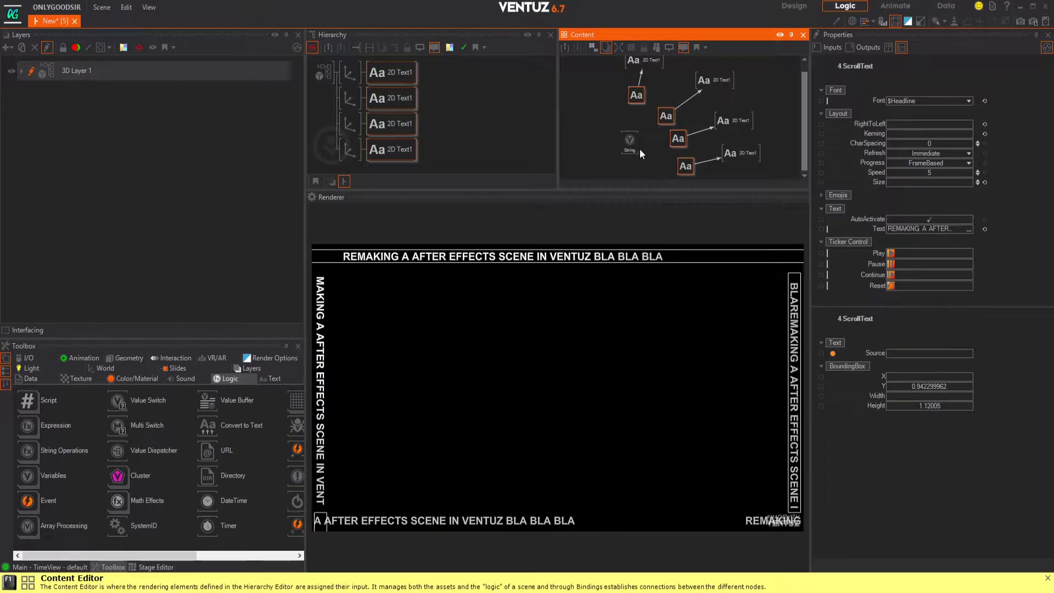
{"action": "left_click", "coordinate": [650, 134]}
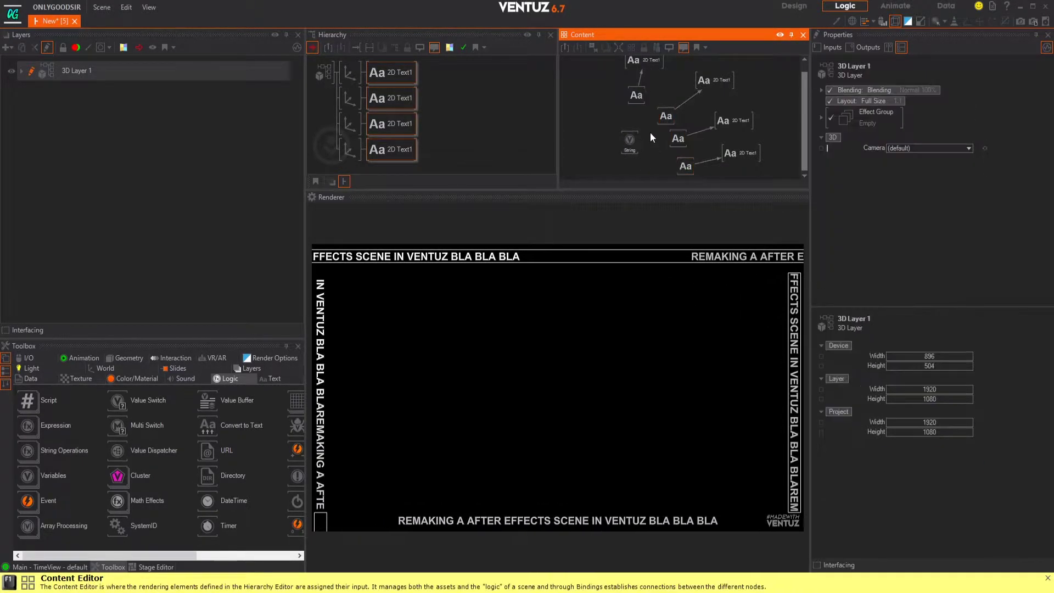
Copy the ticker text from the first Scroll Text node into the String node's value, repeated twice with a space between.
{"action": "left_click", "coordinate": [632, 100]}
{"action": "left_click", "coordinate": [933, 231]}
{"action": "key", "text": "ctrl+c"}
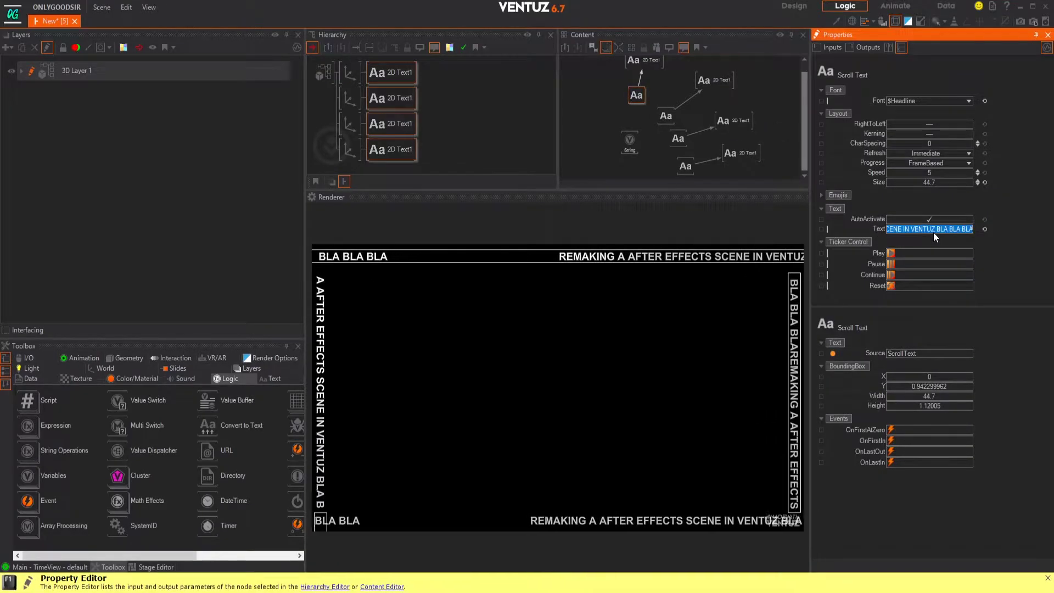
{"action": "left_click", "coordinate": [634, 143]}
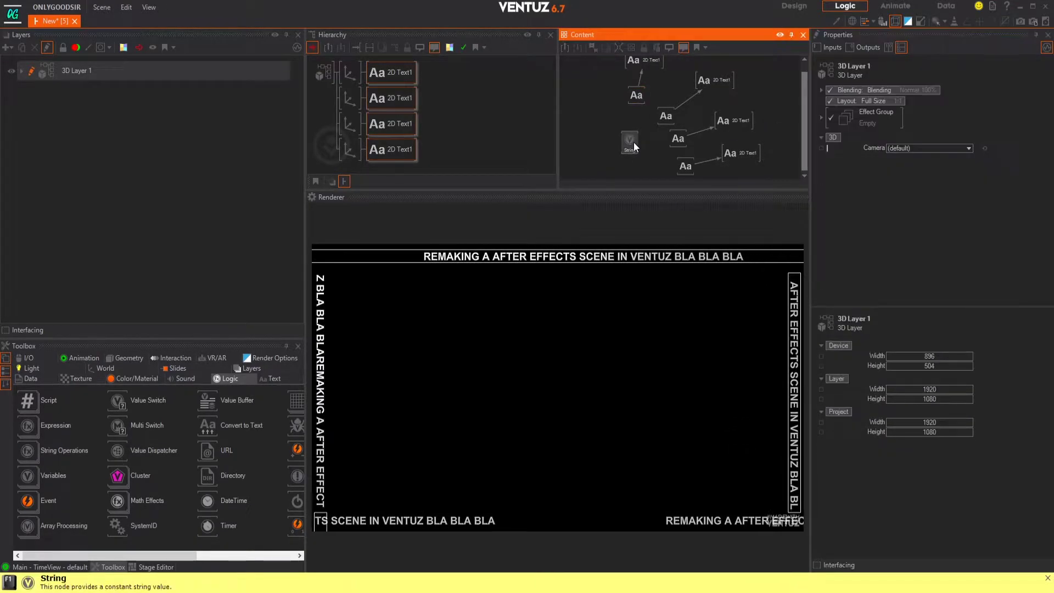
{"action": "left_click", "coordinate": [969, 101]}
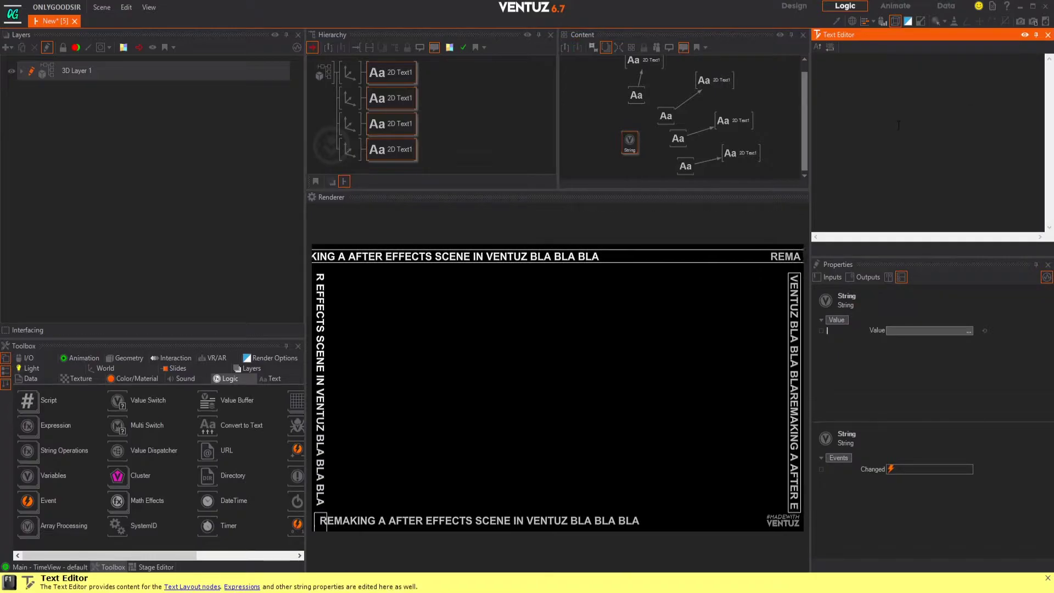
{"action": "key", "text": "ctrl+v"}
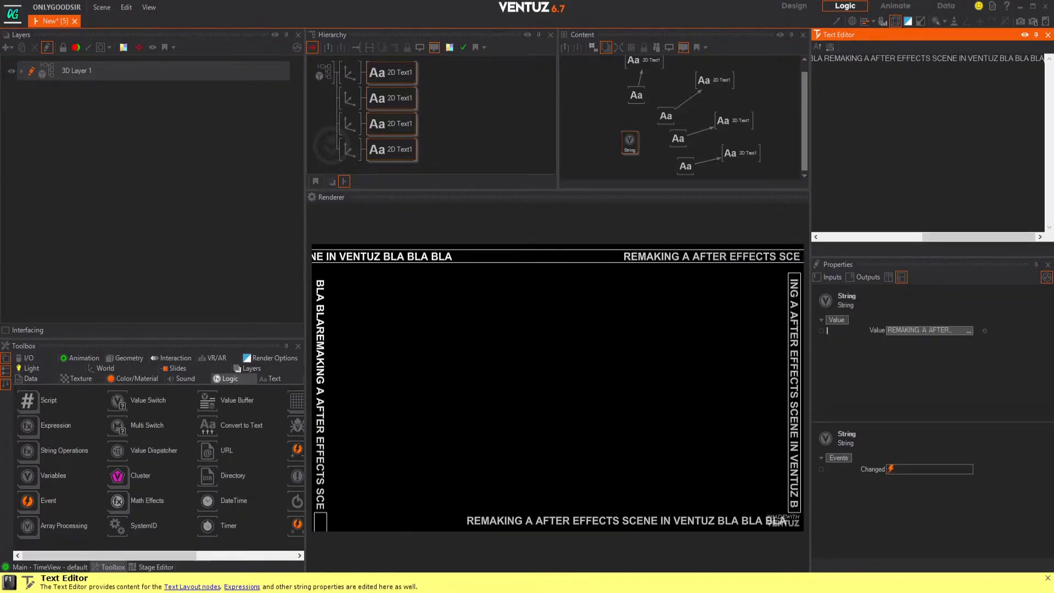
Bind the Text property of all four Scroll Text nodes to the String node.
{"action": "left_click", "coordinate": [612, 144]}
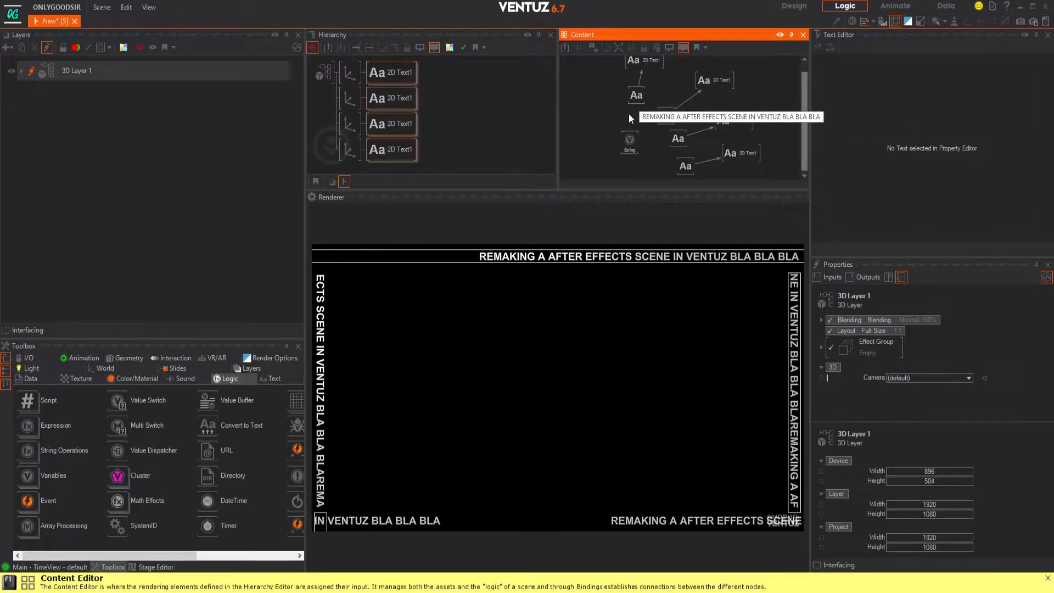
{"action": "left_click", "coordinate": [635, 98]}
{"action": "left_click", "coordinate": [666, 116], "text": "ctrl"}
{"action": "left_click", "coordinate": [678, 138], "text": "ctrl"}
{"action": "left_click", "coordinate": [685, 166], "text": "ctrl"}
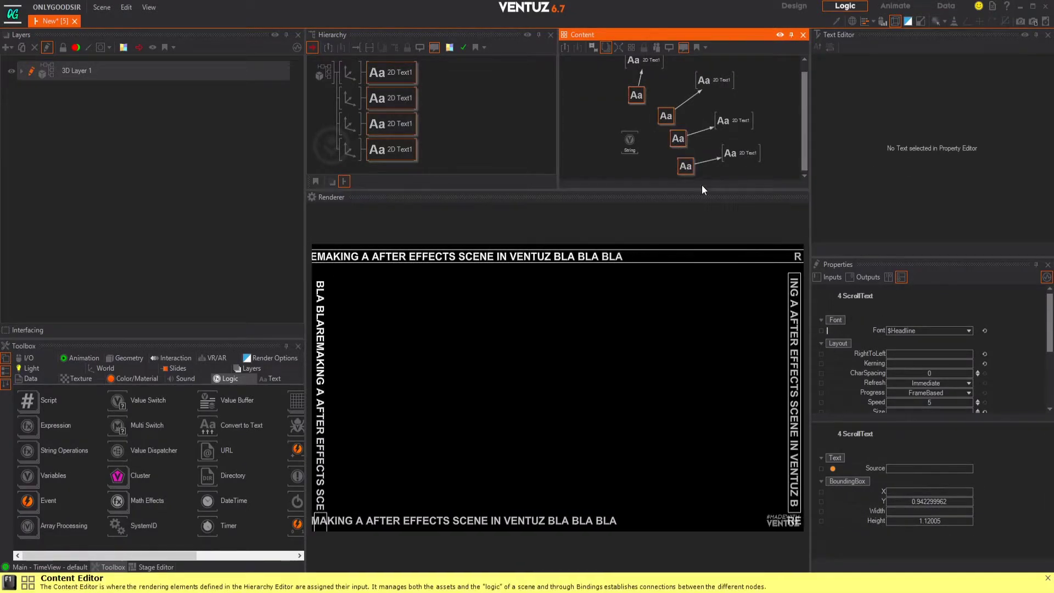
{"action": "left_click", "coordinate": [1048, 38]}
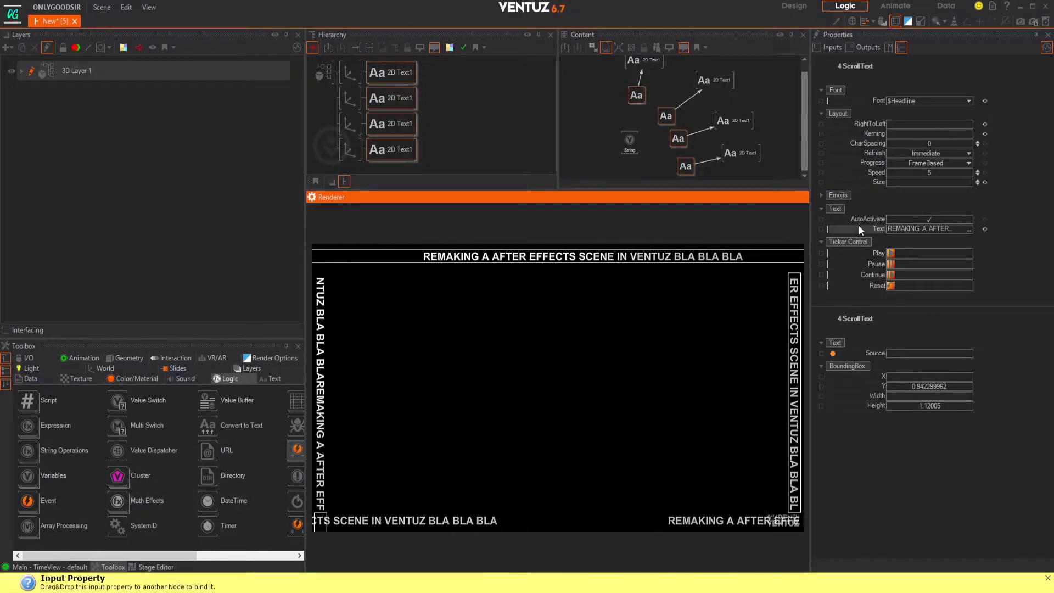
{"action": "left_click_drag", "start_coordinate": [861, 230], "coordinate": [623, 148]}
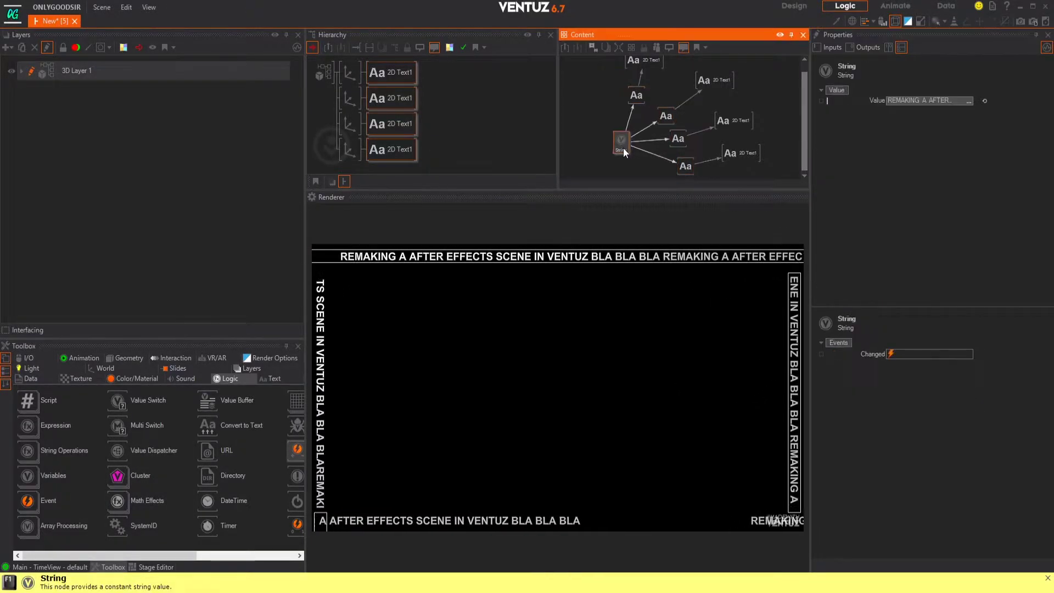
Rename the String node TEXT_INPUT and move it further away from the Scroll Text nodes in the content graph.
{"action": "double_click", "coordinate": [616, 150]}
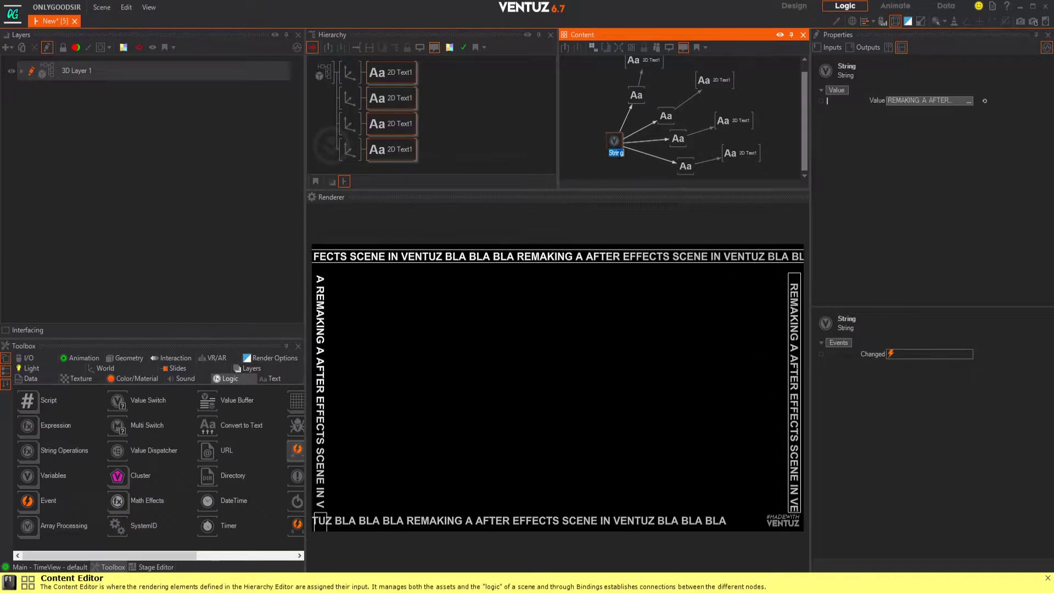
{"action": "type", "text": "TEXT"}
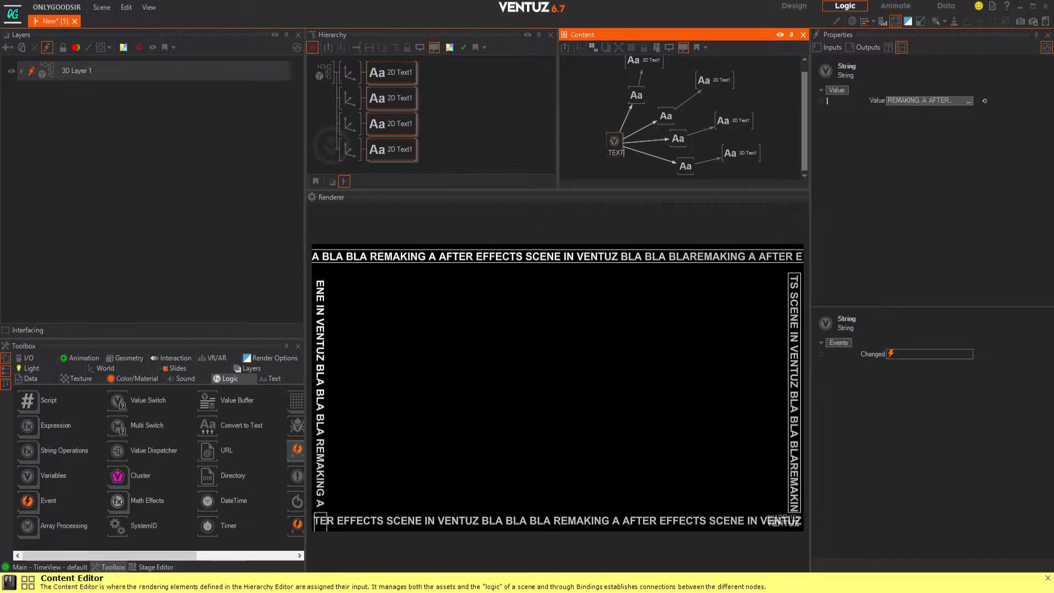
{"action": "type", "text": "_INPUT"}
{"action": "key", "text": "Return"}
{"action": "left_click_drag", "start_coordinate": [616, 158], "coordinate": [598, 140]}
{"action": "left_click", "coordinate": [588, 112]}
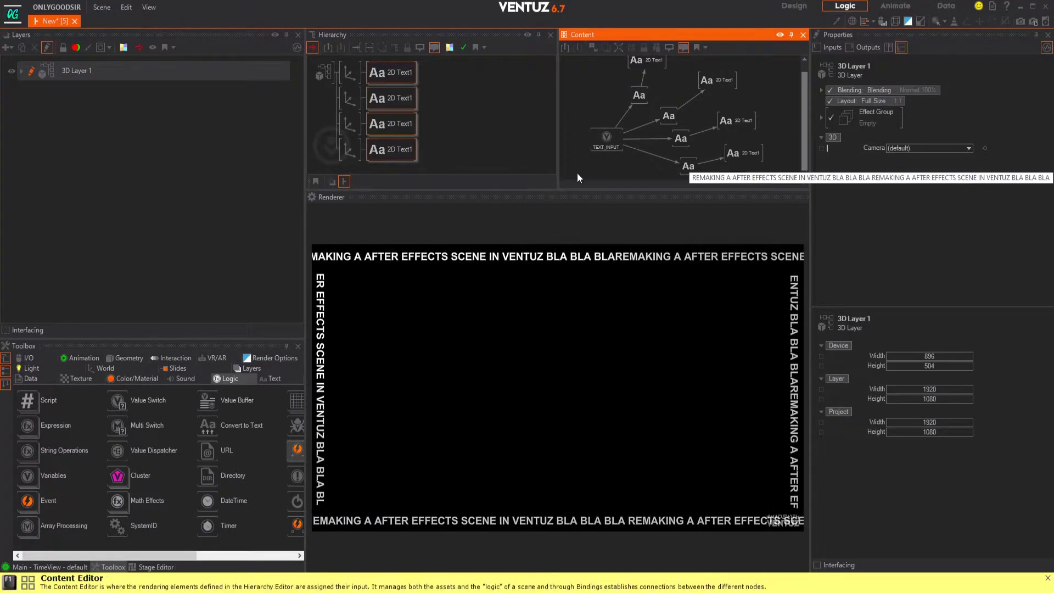
Insert a Group node in the hierarchy as the parent of the four ticker branches.
{"action": "left_click", "coordinate": [328, 109]}
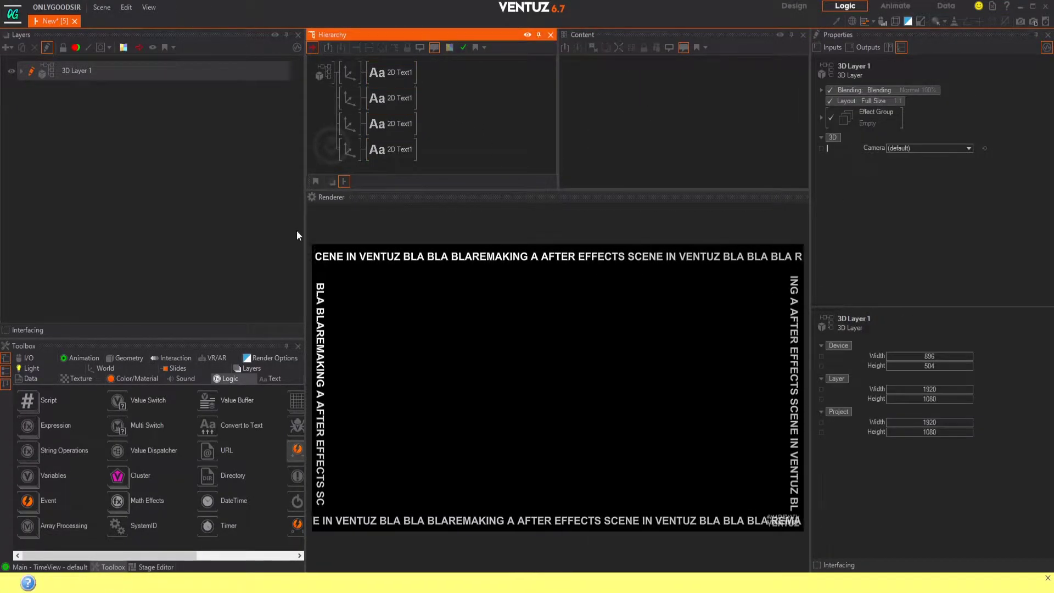
{"action": "left_click", "coordinate": [94, 368]}
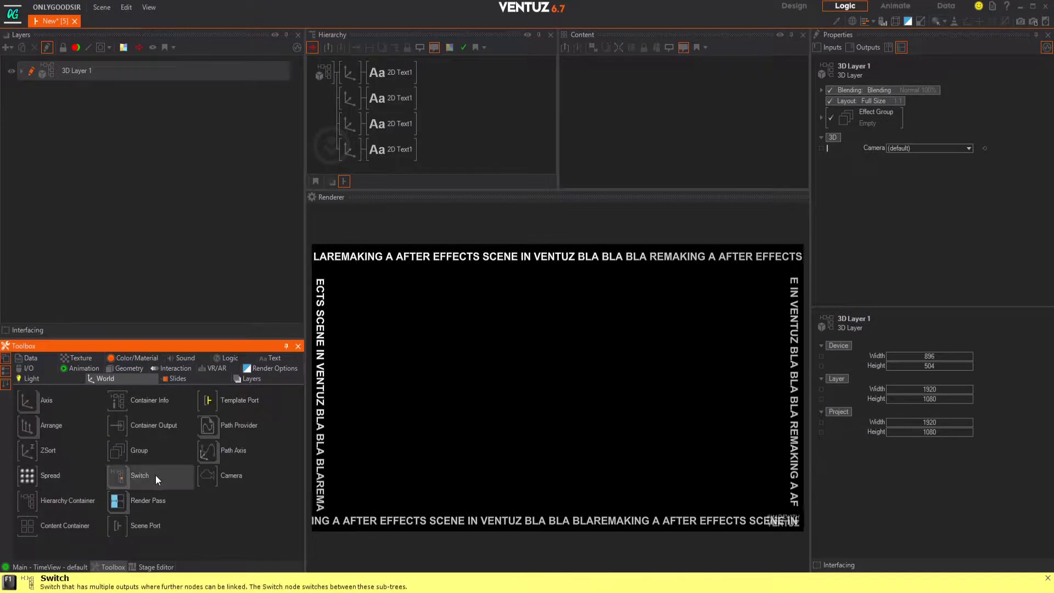
{"action": "left_click_drag", "start_coordinate": [123, 453], "coordinate": [341, 76]}
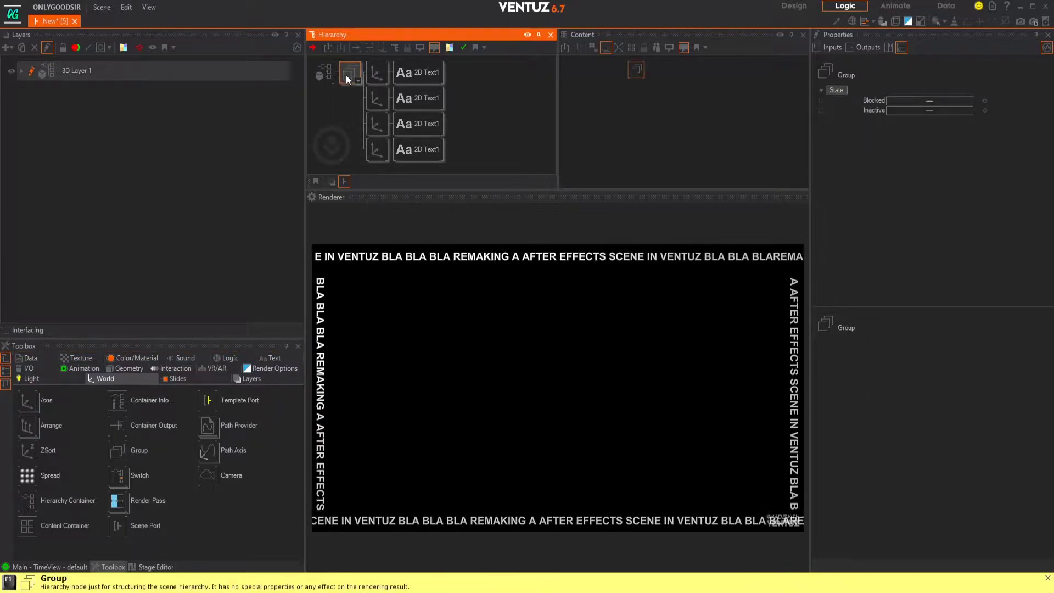
Wrap the Group and its tickers in a Hierarchy Container named BOARDER_TEXT.
{"action": "double_click", "coordinate": [348, 76]}
{"action": "double_click", "coordinate": [350, 72]}
{"action": "right_click", "coordinate": [347, 74]}
{"action": "left_click", "coordinate": [362, 188]}
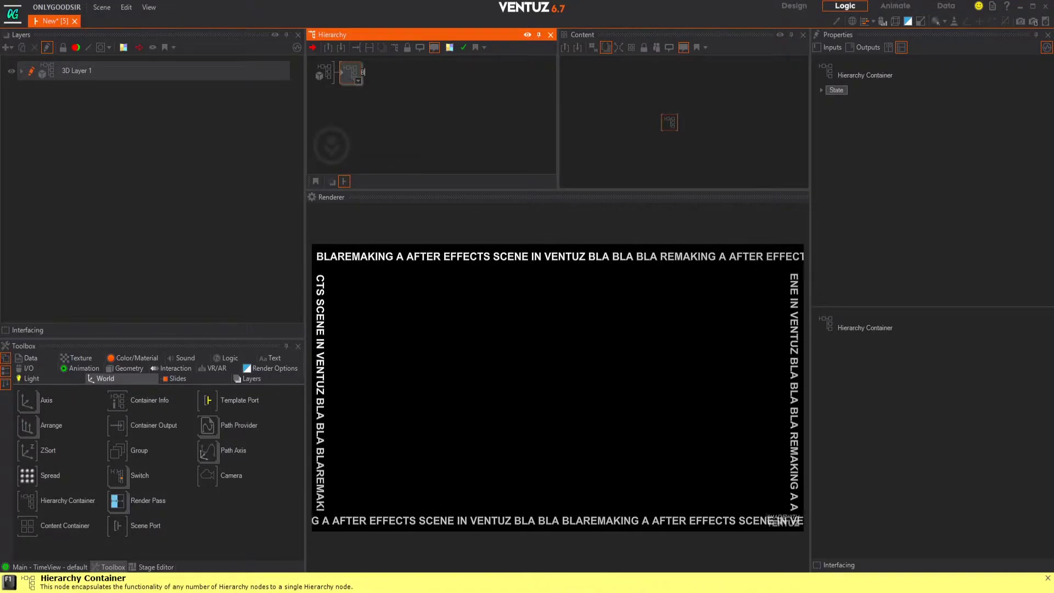
{"action": "type", "text": "RDER_TEXT"}
{"action": "key", "text": "Return"}
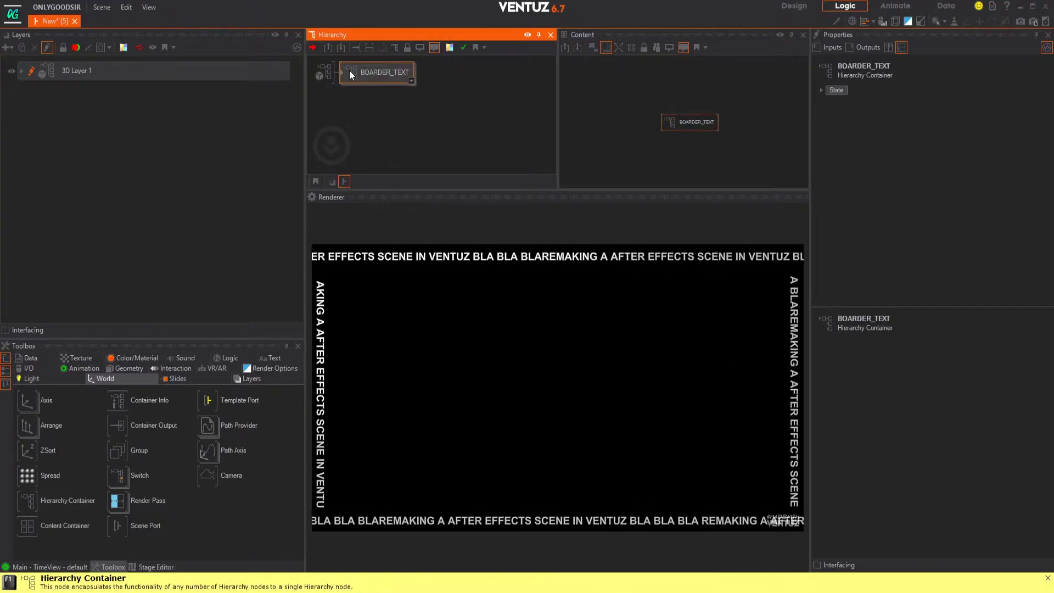
Inside the BOARDER_TEXT container, expose the TEXT_INPUT node's Value under the name TEXT_INPUT.
{"action": "double_click", "coordinate": [341, 72]}
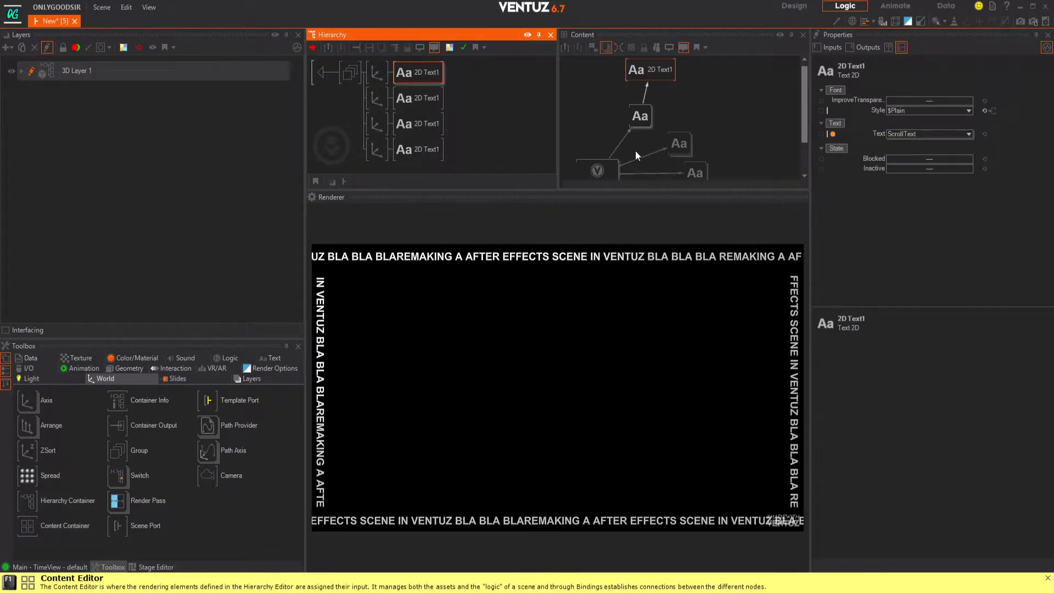
{"action": "middle_click_drag", "start_coordinate": [605, 134], "coordinate": [662, 88]}
{"action": "left_click", "coordinate": [660, 124]}
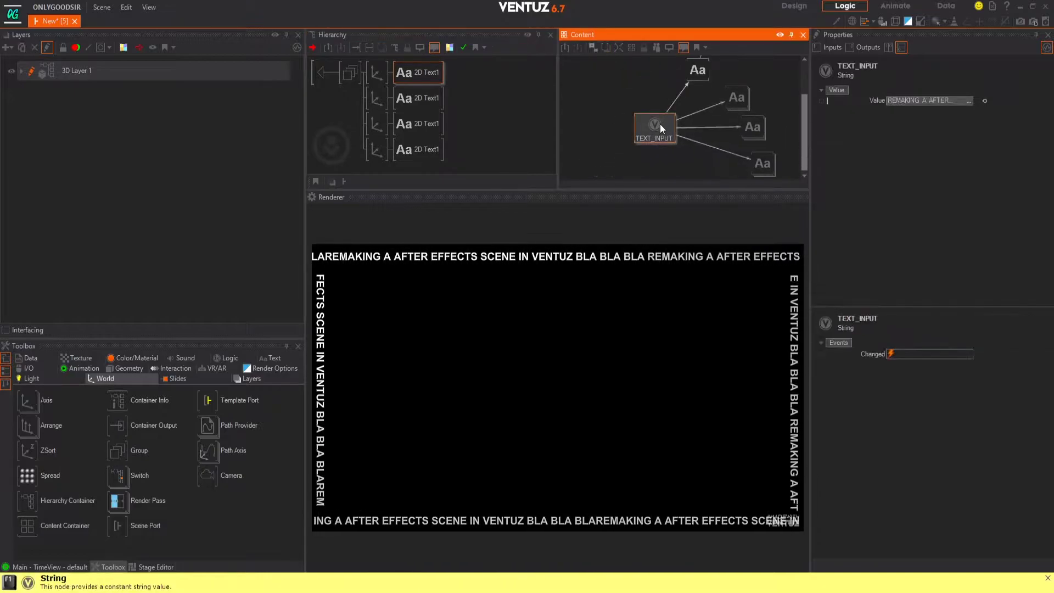
{"action": "double_click", "coordinate": [824, 101]}
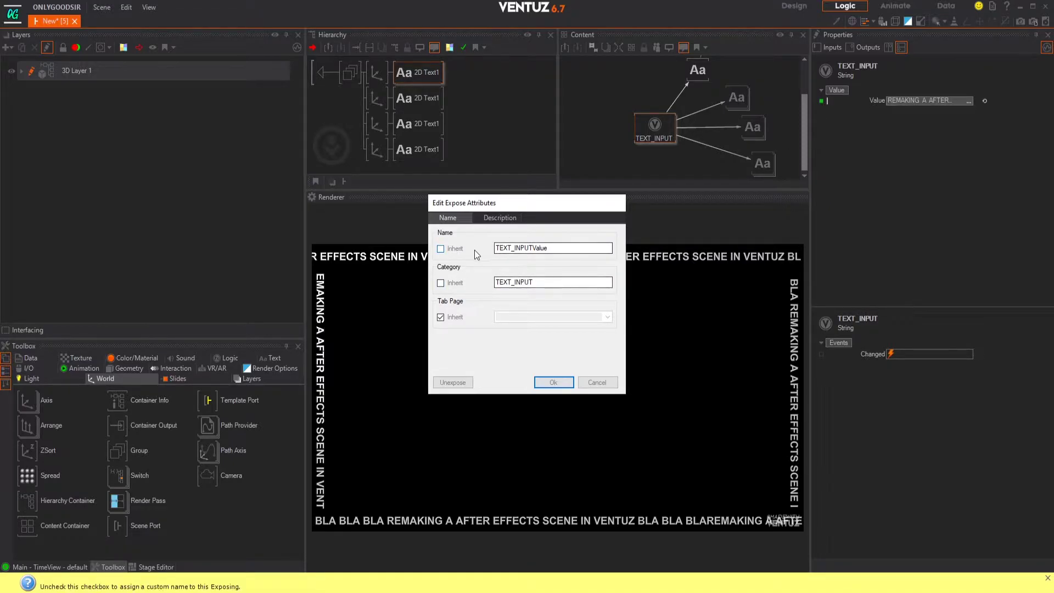
{"action": "left_click", "coordinate": [562, 251]}
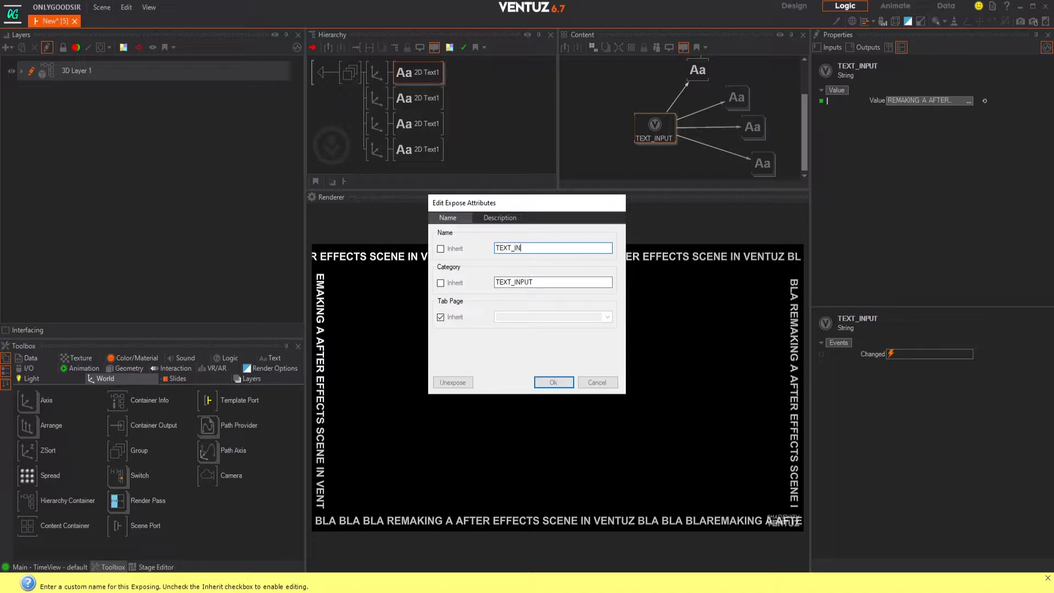
{"action": "key", "text": "Return"}
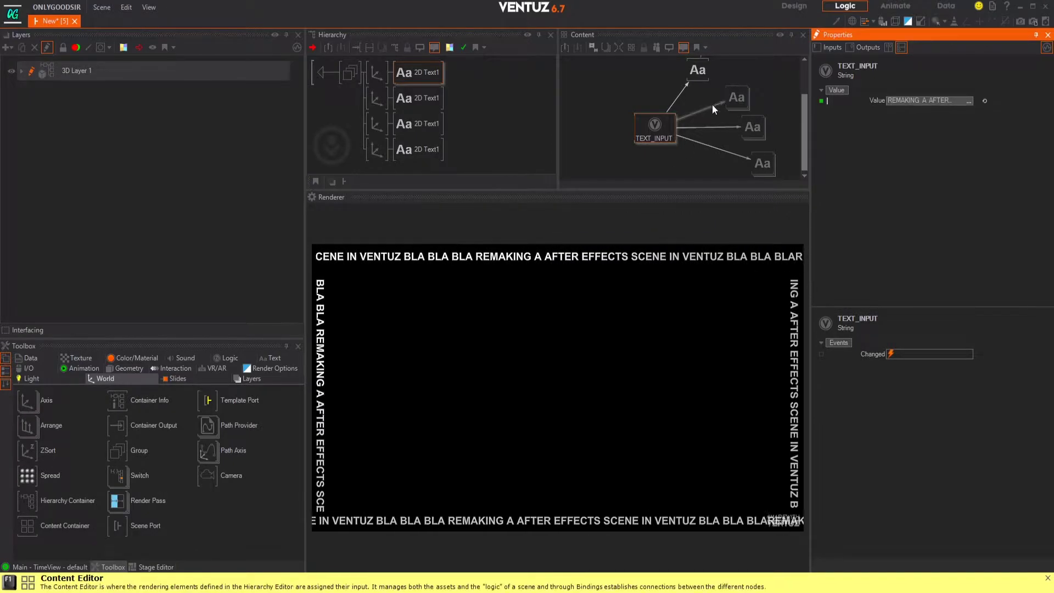
Examine the layout, speed and size properties of the four Scroll Text nodes inside the container.
{"action": "left_click", "coordinate": [657, 125]}
{"action": "left_click", "coordinate": [674, 83]}
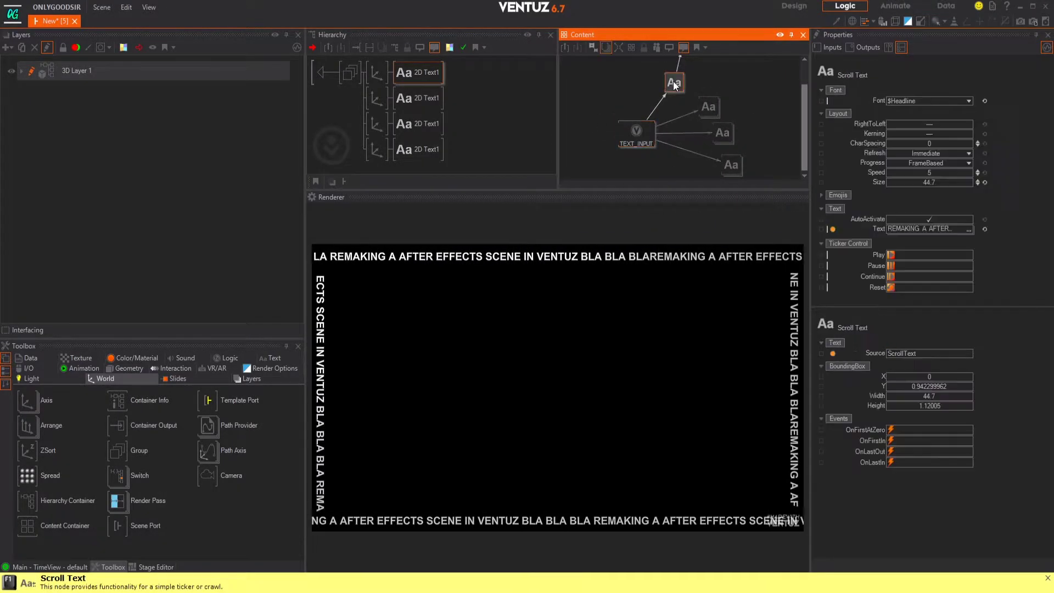
{"action": "left_click", "coordinate": [708, 106]}
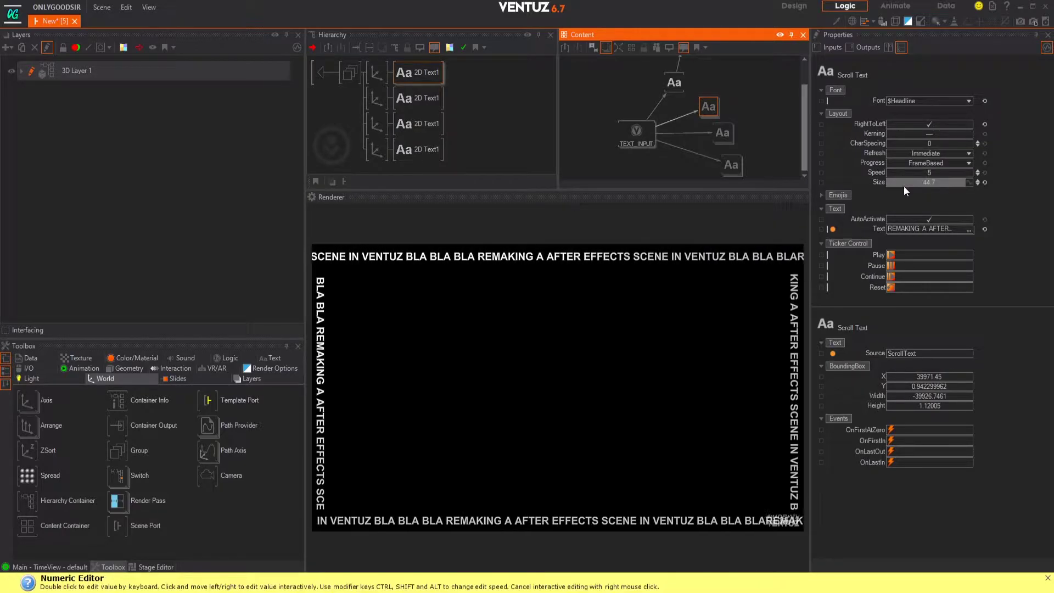
{"action": "left_click", "coordinate": [700, 78]}
{"action": "double_click", "coordinate": [709, 108]}
{"action": "double_click", "coordinate": [725, 135]}
{"action": "double_click", "coordinate": [719, 164]}
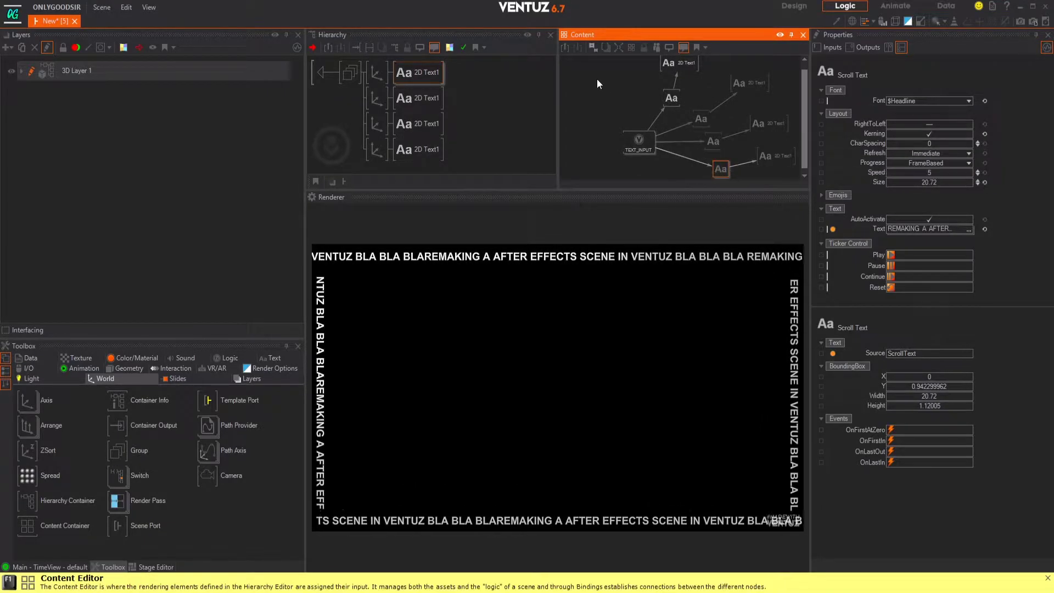
{"action": "left_click", "coordinate": [627, 94]}
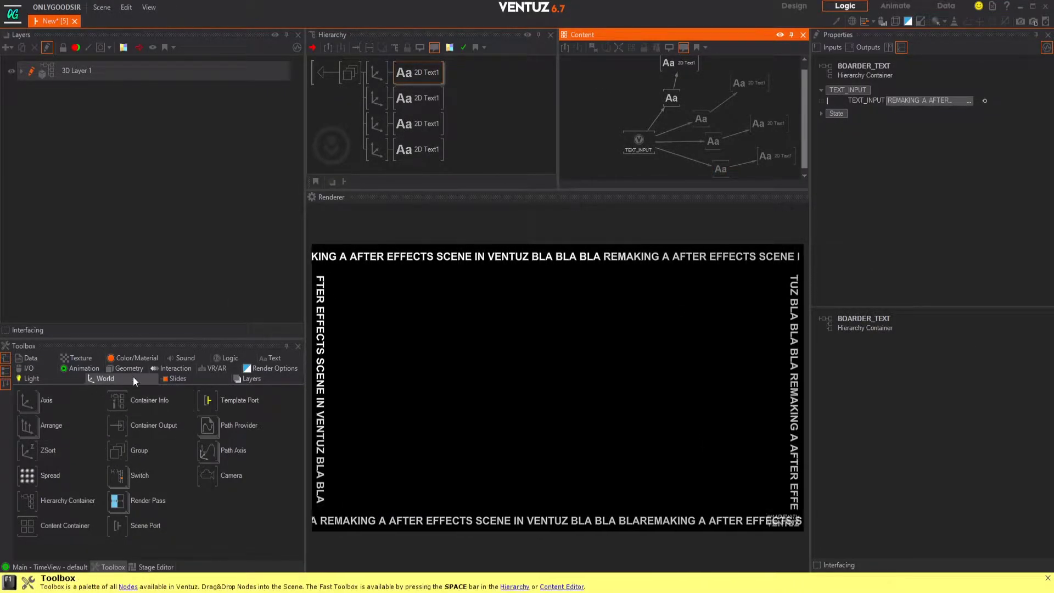
Add an Int variable node above TEXT_INPUT in the content graph and name it SPEED.
{"action": "left_click", "coordinate": [229, 358]}
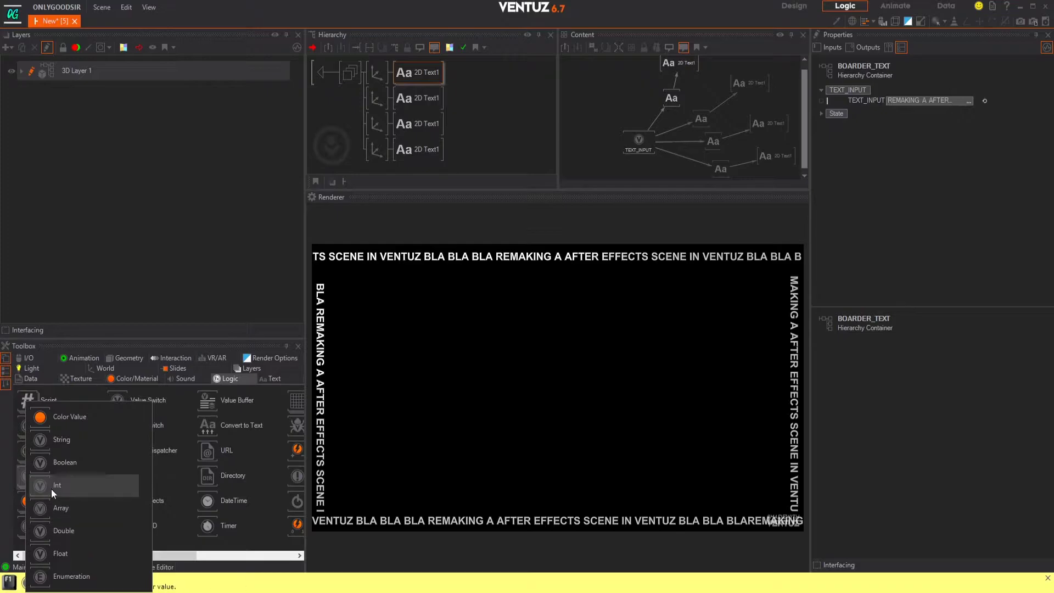
{"action": "left_click_drag", "start_coordinate": [51, 486], "coordinate": [240, 399]}
{"action": "left_click_drag", "start_coordinate": [661, 96], "coordinate": [626, 102]}
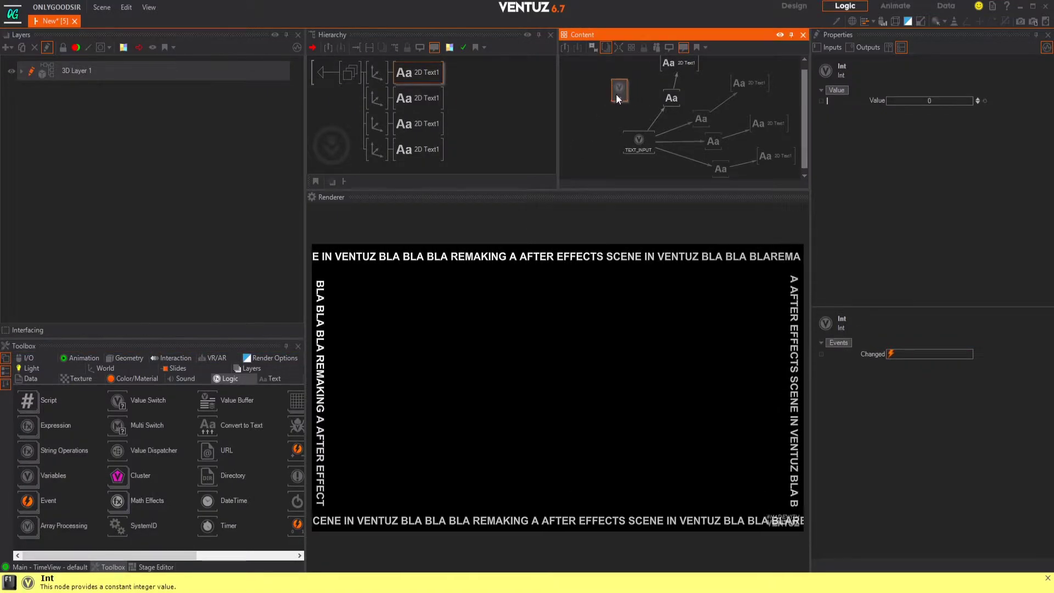
{"action": "double_click", "coordinate": [618, 97]}
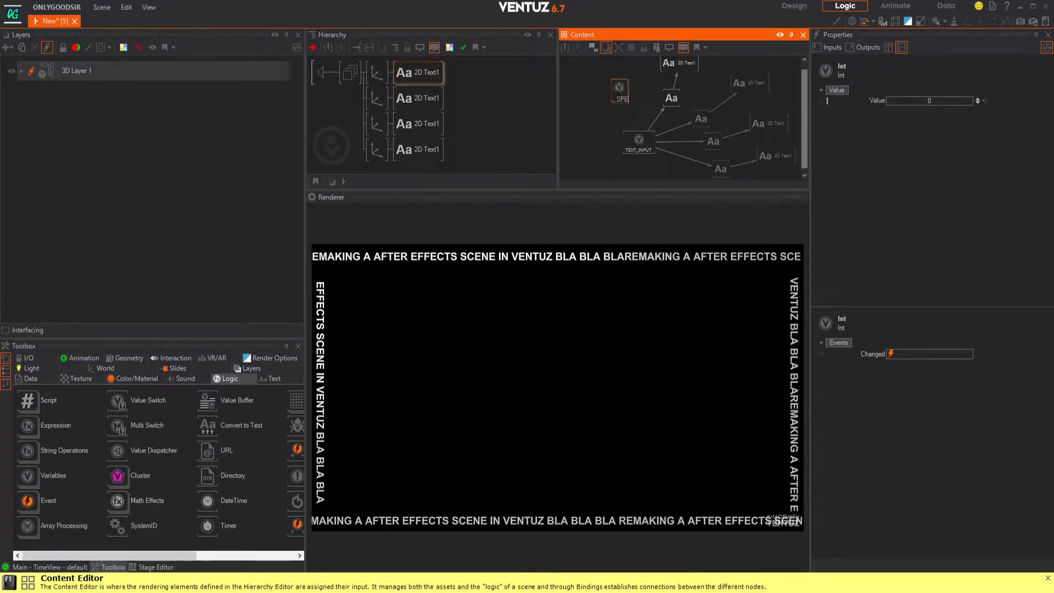
{"action": "key", "text": "Return"}
Bind the Speed property of all four Scroll Text nodes to the SPEED node.
{"action": "left_click", "coordinate": [698, 115]}
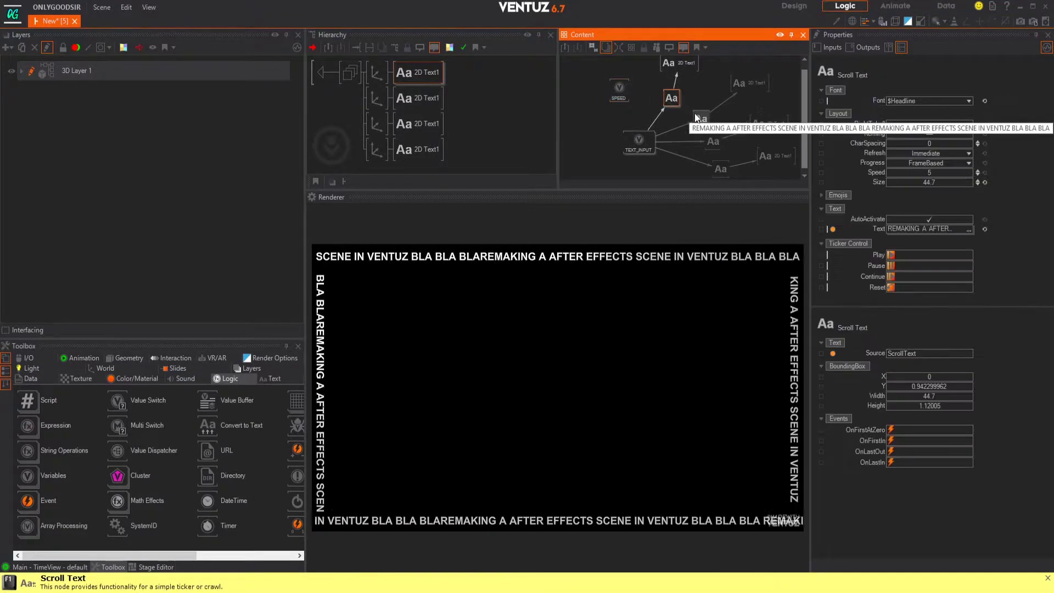
{"action": "left_click", "coordinate": [715, 140], "text": "ctrl"}
{"action": "left_click", "coordinate": [720, 171], "text": "ctrl"}
{"action": "left_click_drag", "start_coordinate": [869, 175], "coordinate": [621, 93]}
Try a few values on the SPEED node, including 3, and settle on a Value of 2.
{"action": "left_click", "coordinate": [621, 94]}
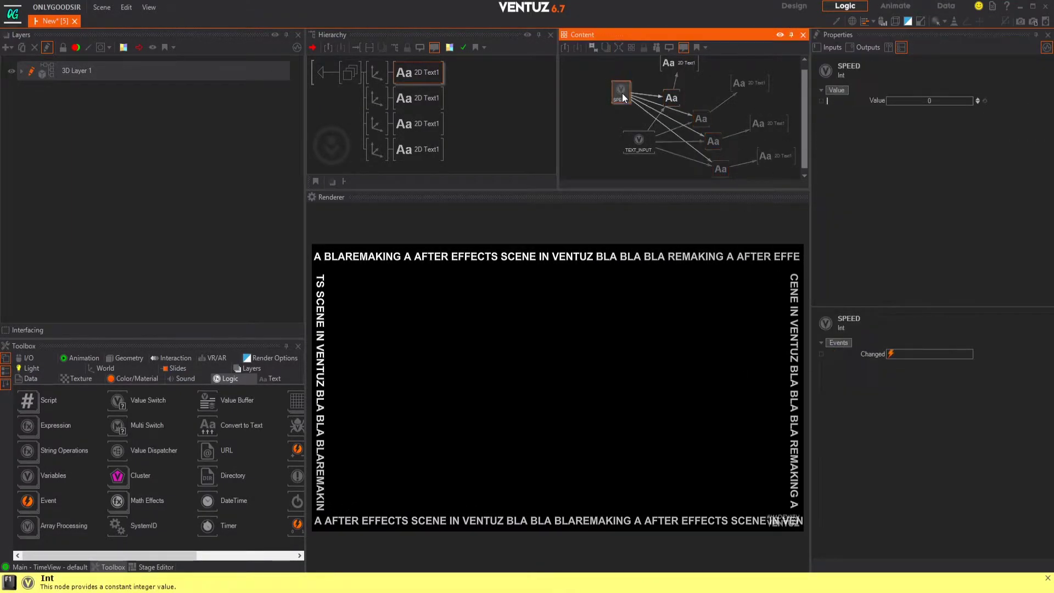
{"action": "left_click", "coordinate": [951, 100]}
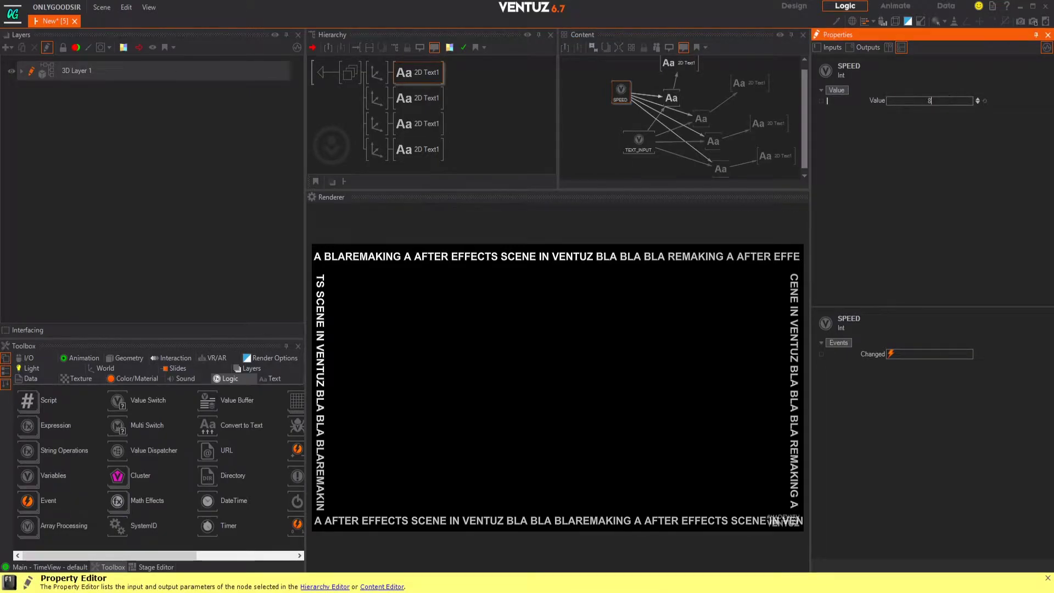
{"action": "key", "text": "Return"}
{"action": "double_click", "coordinate": [945, 100]}
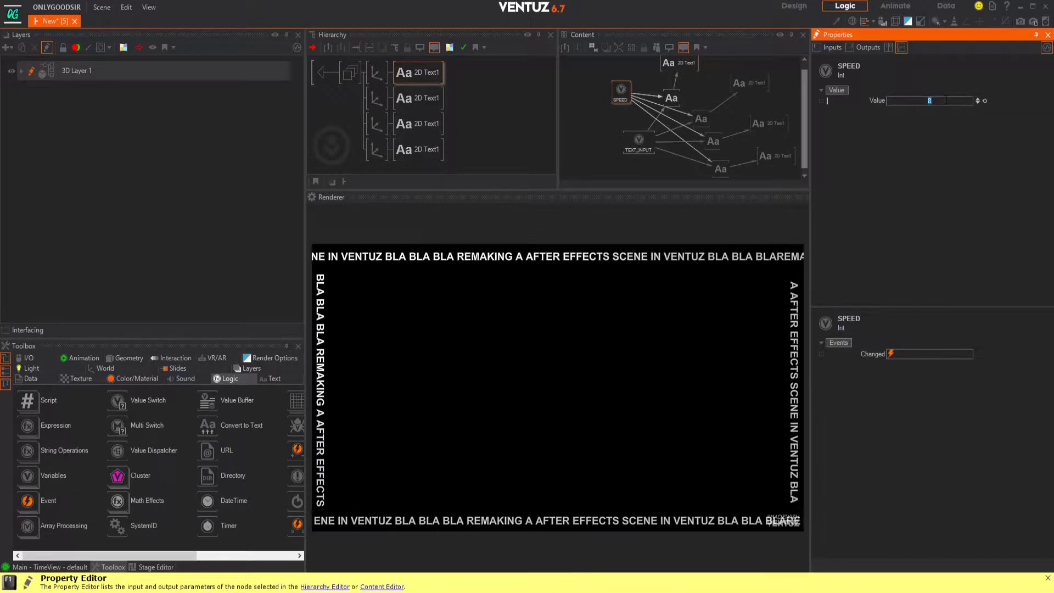
{"action": "type", "text": "3"}
{"action": "key", "text": "Return"}
{"action": "double_click", "coordinate": [944, 100]}
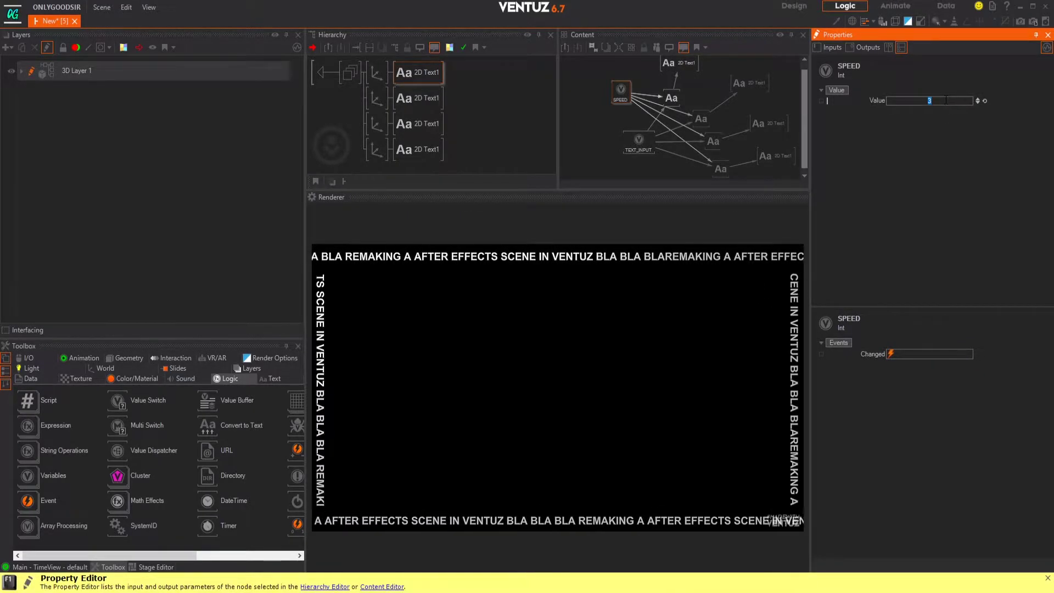
{"action": "type", "text": "2"}
{"action": "key", "text": "Return"}
Expose the SPEED node's Value under the name SPEED and return to the layer root to check the BOARDER_TEXT container's properties.
{"action": "left_click_drag", "start_coordinate": [608, 88], "coordinate": [613, 97]}
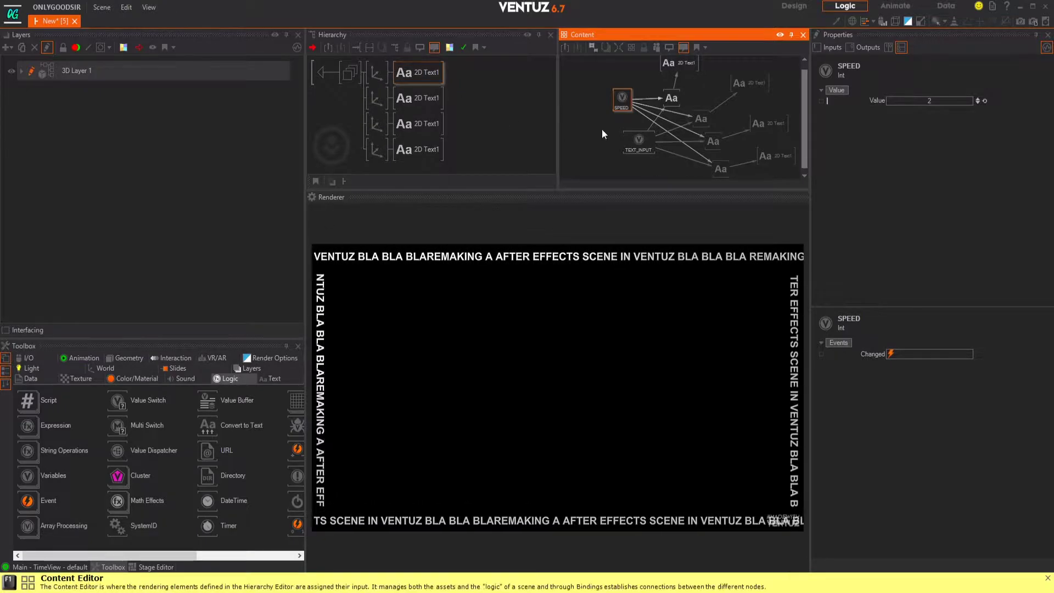
{"action": "left_click_drag", "start_coordinate": [623, 105], "coordinate": [621, 101]}
{"action": "double_click", "coordinate": [822, 101]}
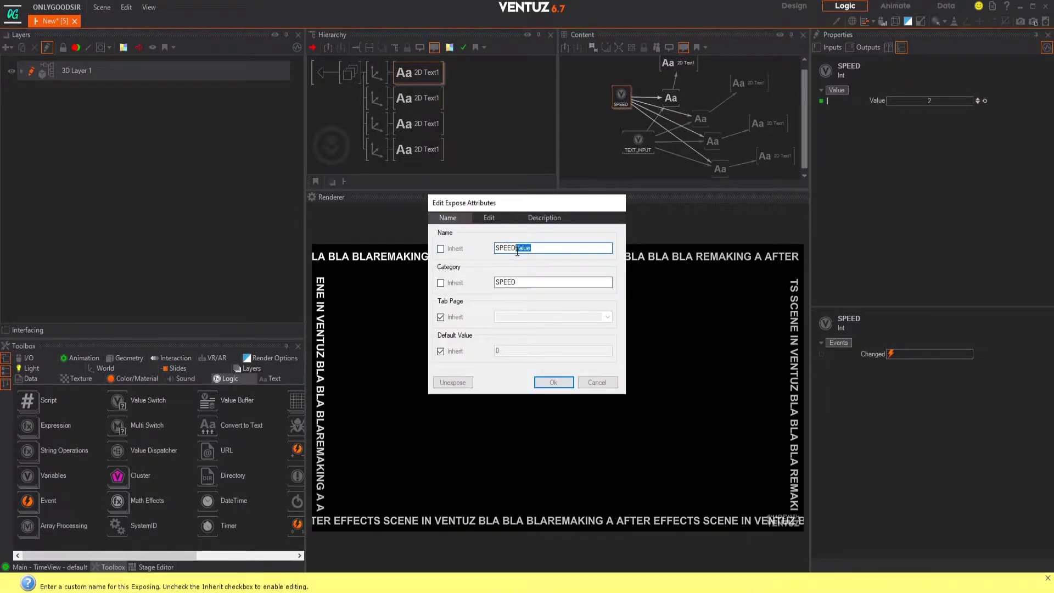
{"action": "left_click", "coordinate": [560, 382]}
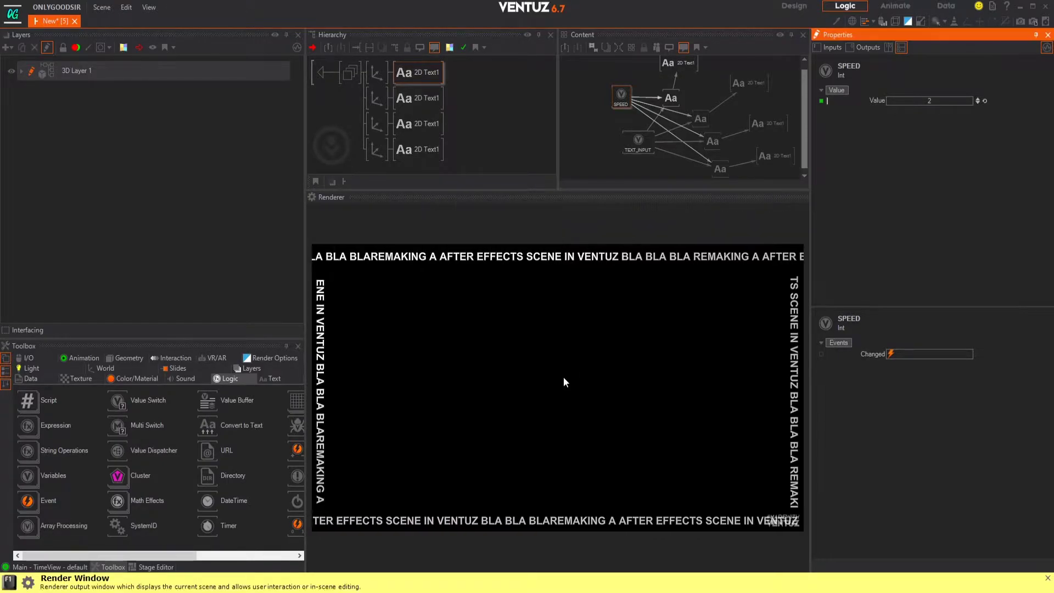
{"action": "left_click", "coordinate": [329, 74]}
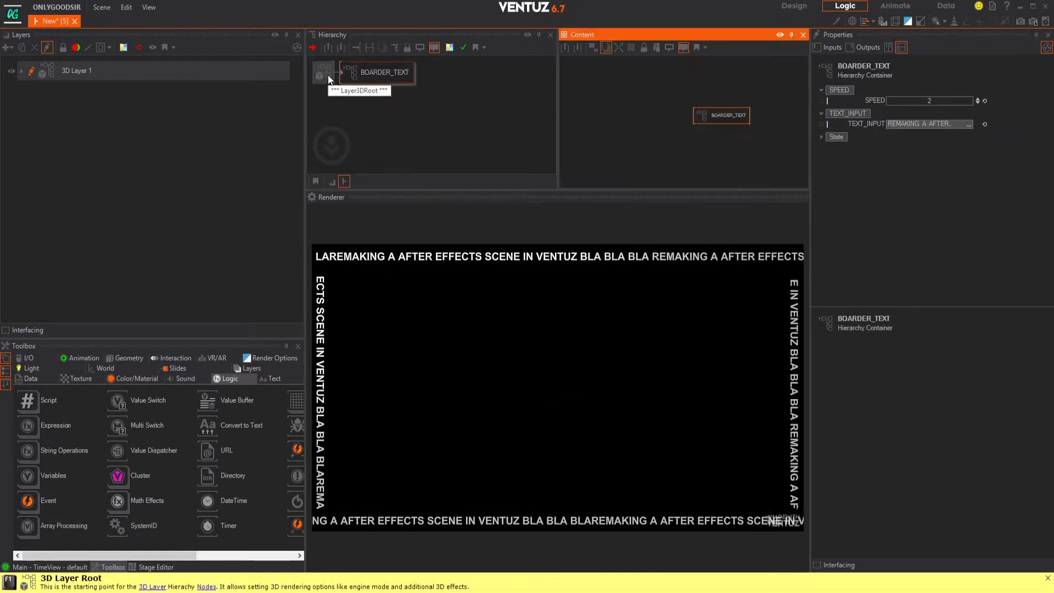
{"action": "left_click", "coordinate": [400, 73]}
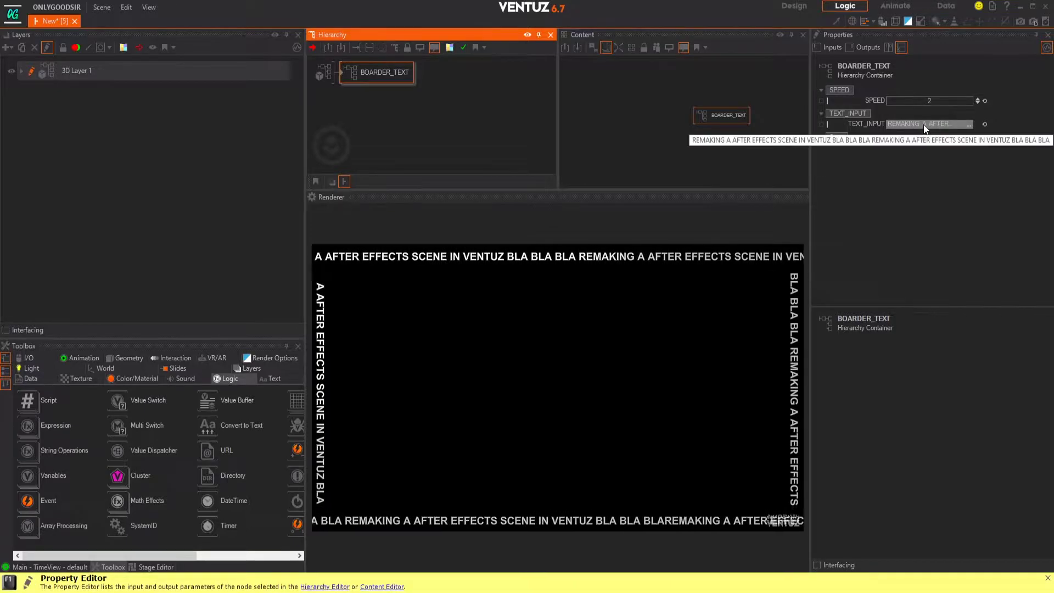
Inside BOARDER_TEXT, insert a Color Solid node before the four text axes, expose its BaseColor, and return to the layer root.
{"action": "double_click", "coordinate": [342, 74]}
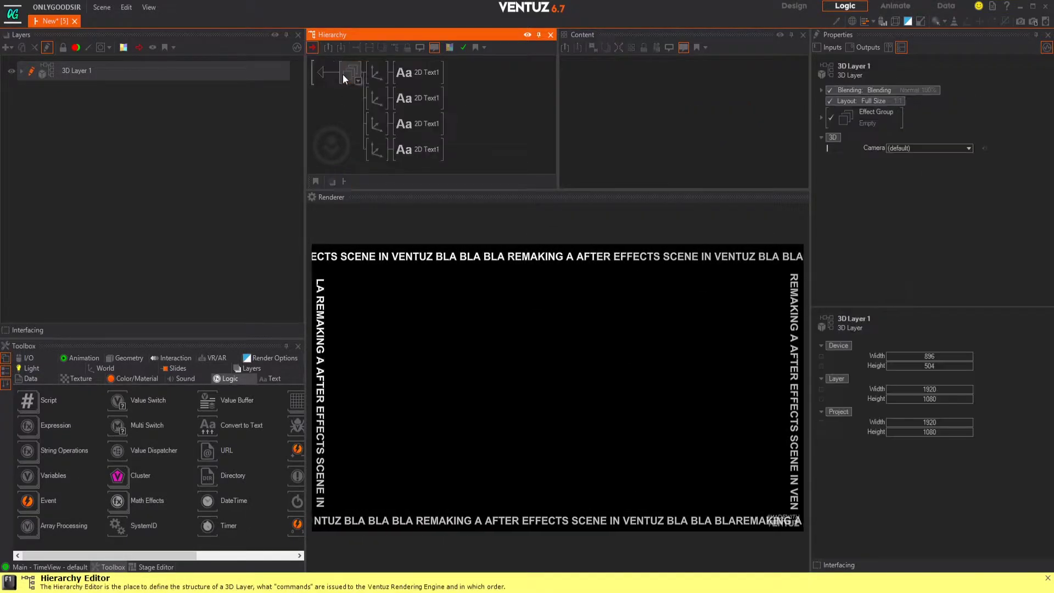
{"action": "left_click", "coordinate": [137, 378]}
{"action": "left_click_drag", "start_coordinate": [44, 475], "coordinate": [382, 123]}
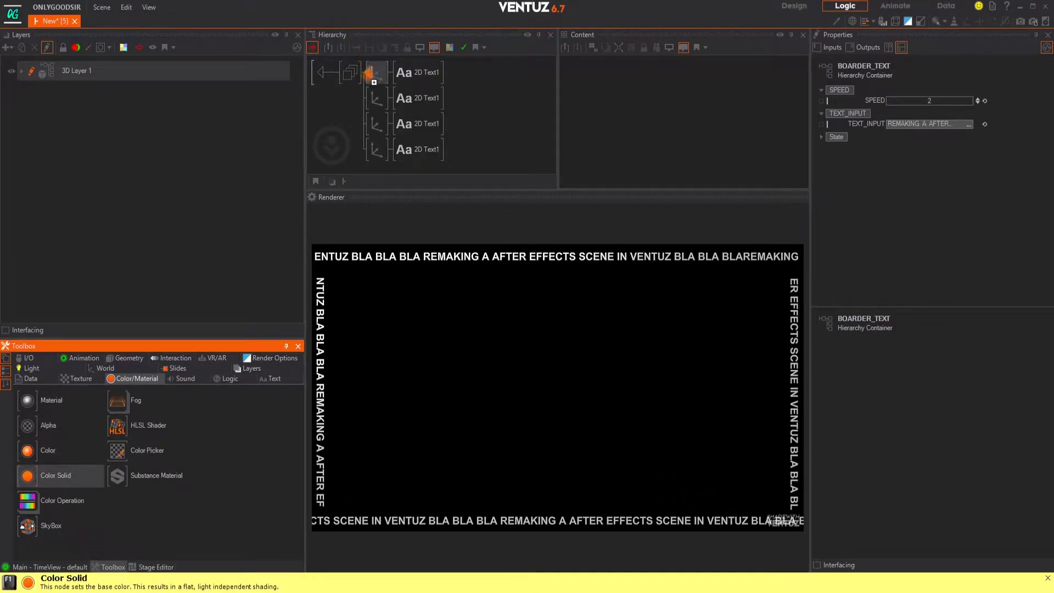
{"action": "left_click_drag", "start_coordinate": [370, 75], "coordinate": [376, 75]}
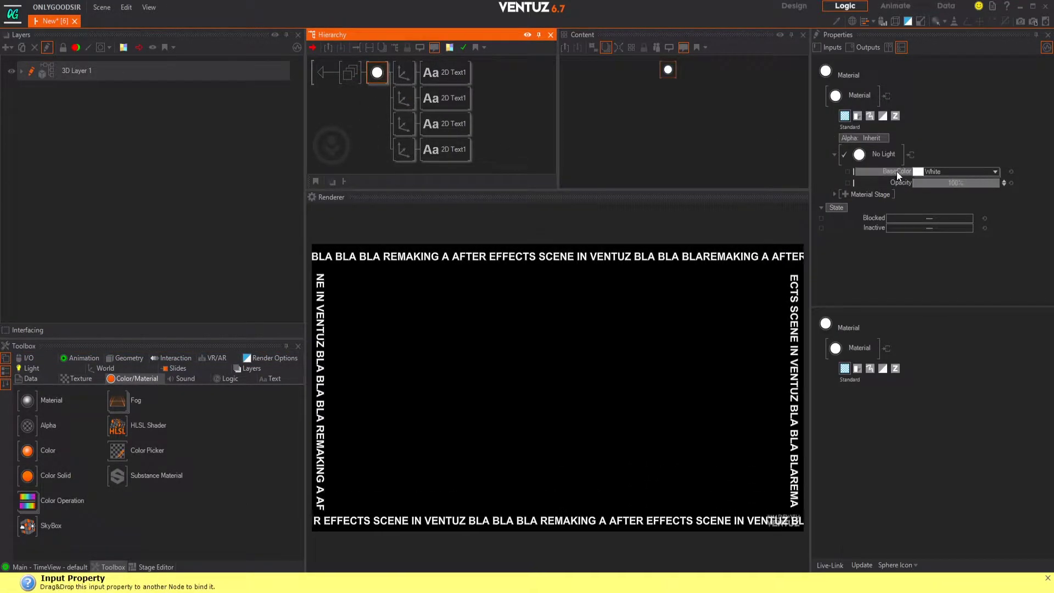
{"action": "left_click", "coordinate": [847, 172]}
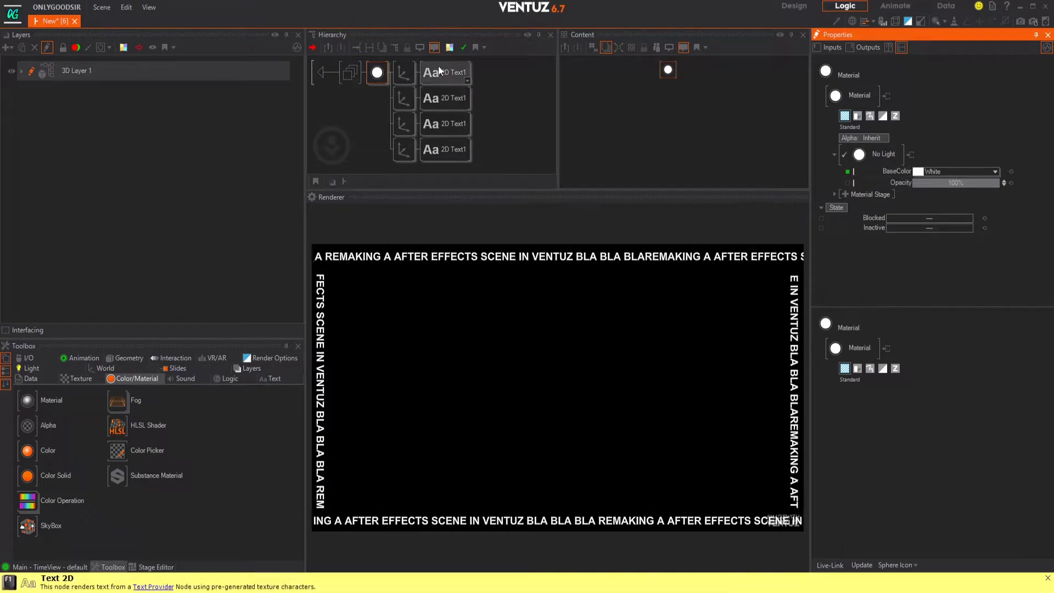
{"action": "left_click", "coordinate": [321, 72]}
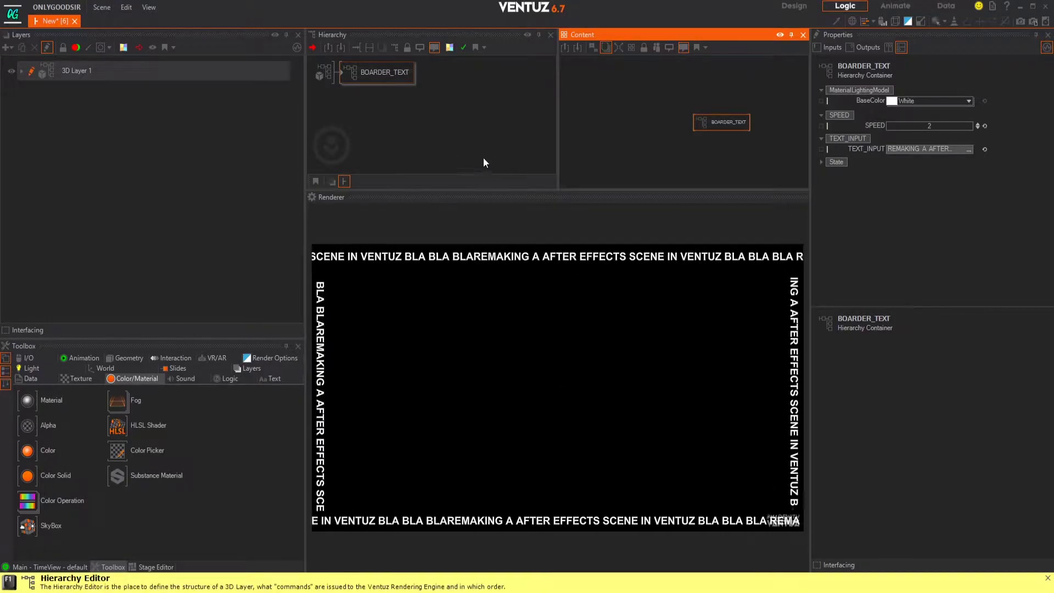
Add an Axis below BOARDER_TEXT at the layer root and attach a Text 2D node that uses Block Text.
{"action": "left_click", "coordinate": [385, 117]}
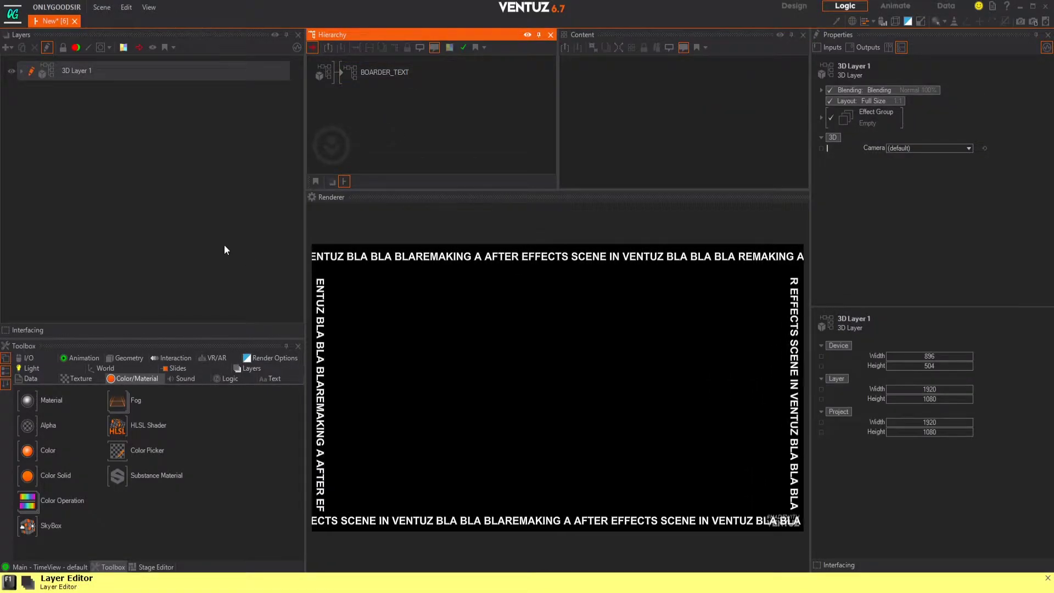
{"action": "left_click", "coordinate": [99, 369]}
{"action": "left_click_drag", "start_coordinate": [32, 397], "coordinate": [352, 88]}
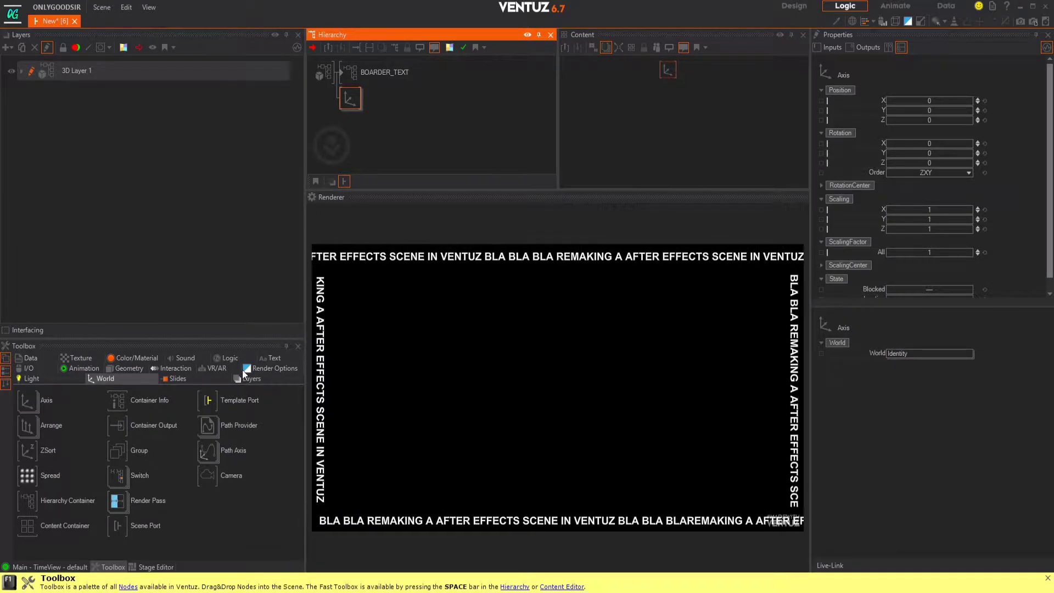
{"action": "left_click", "coordinate": [272, 358]}
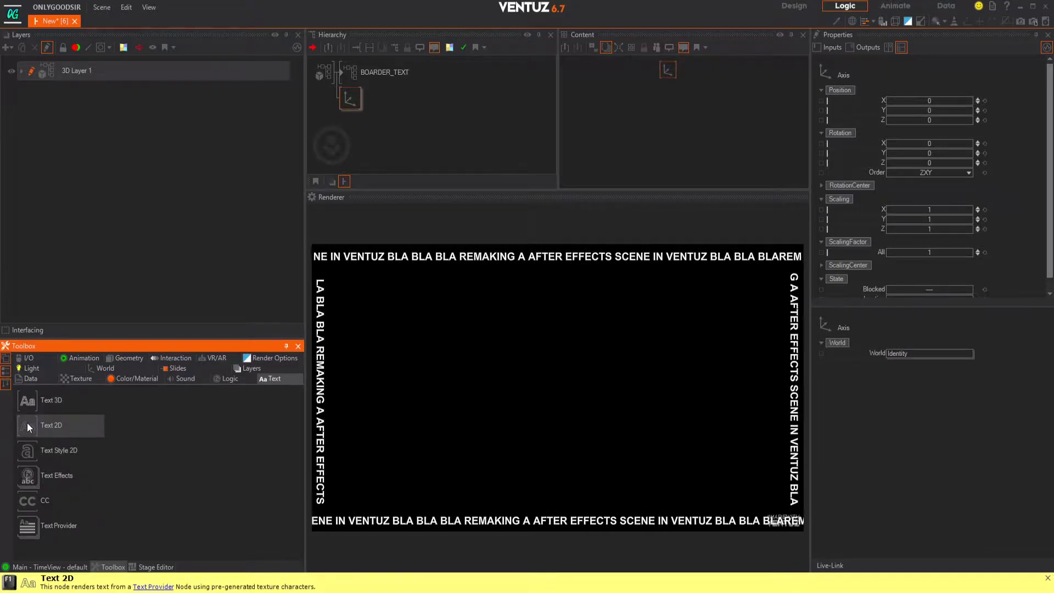
{"action": "left_click_drag", "start_coordinate": [379, 127], "coordinate": [354, 100]}
{"action": "left_click", "coordinate": [387, 115]}
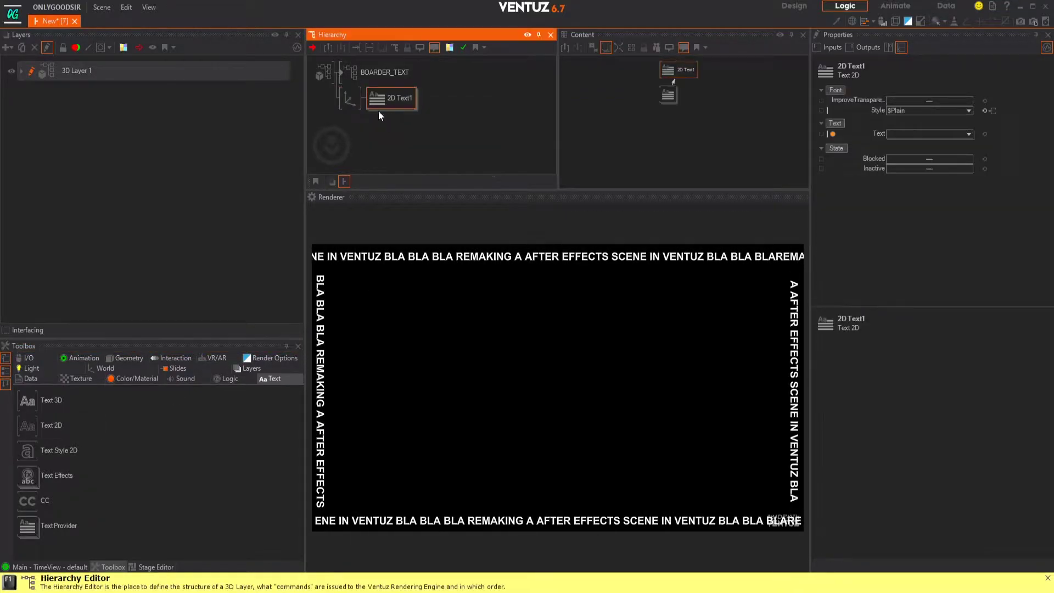
{"action": "left_click", "coordinate": [351, 99]}
{"action": "left_click", "coordinate": [391, 101]}
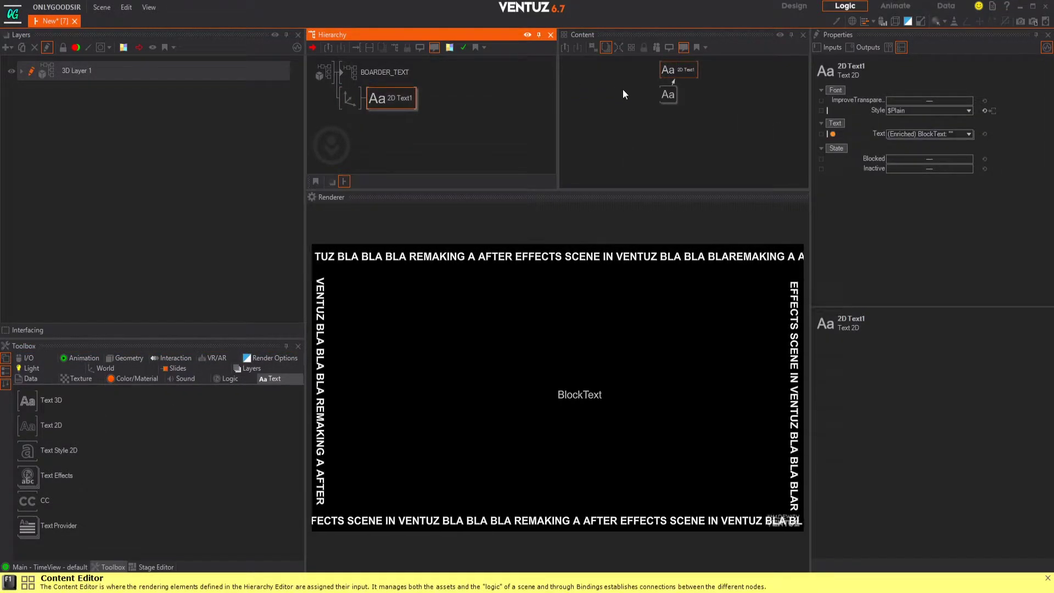
Set the Block Text node's TextAlignment and LineAlignment to Center and its text to ECHO.
{"action": "left_click", "coordinate": [673, 116]}
{"action": "left_click_drag", "start_coordinate": [680, 123], "coordinate": [675, 111]}
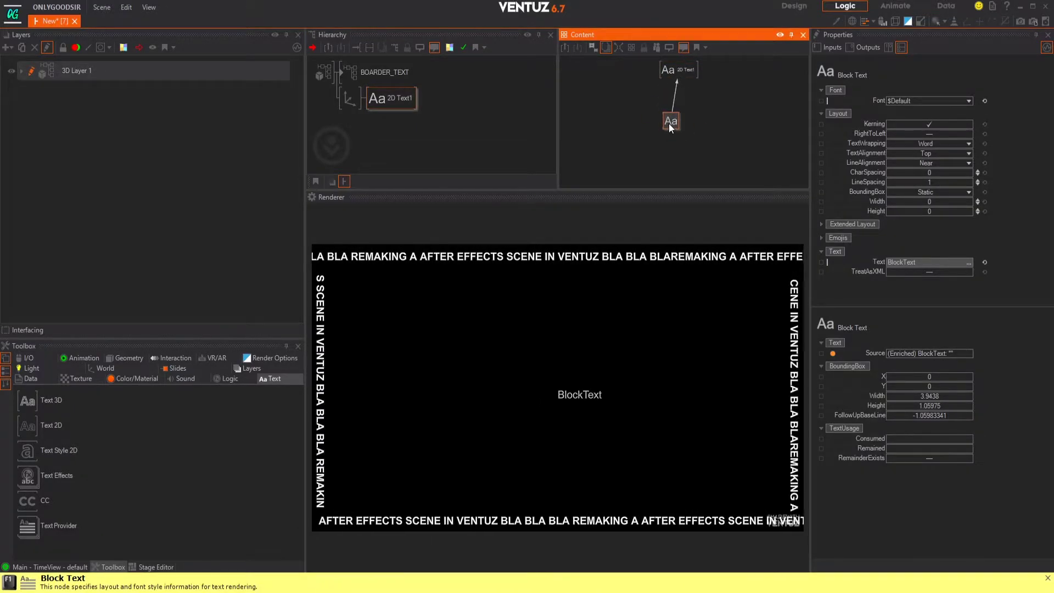
{"action": "left_click", "coordinate": [966, 164]}
{"action": "left_click", "coordinate": [967, 159]}
{"action": "left_click", "coordinate": [945, 189]}
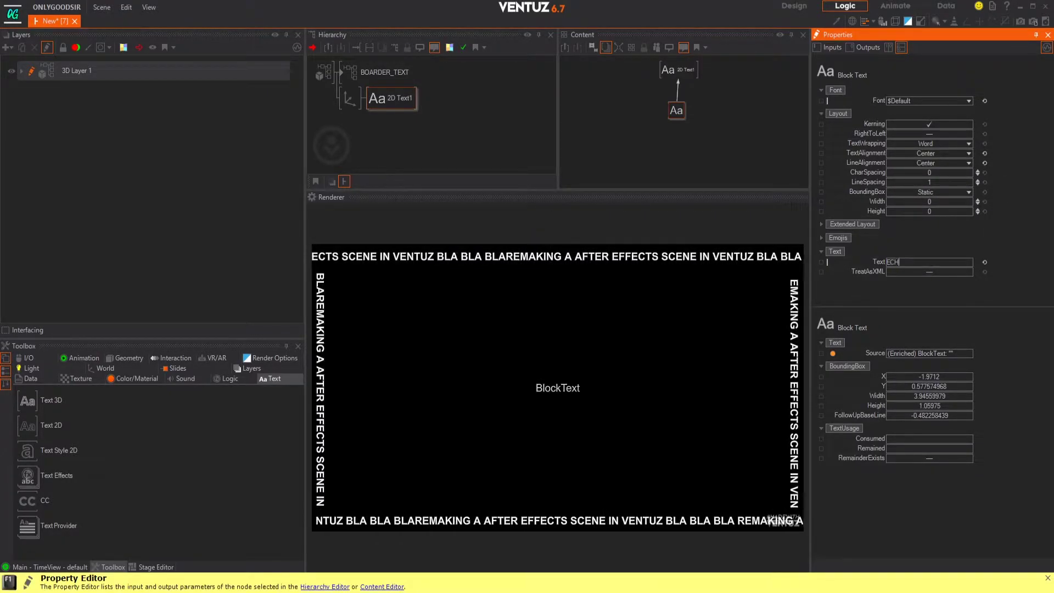
{"action": "key", "text": "Return"}
Browse the project typefaces and preview them one by one for the ECHO text.
{"action": "left_click", "coordinate": [969, 101]}
{"action": "left_click", "coordinate": [933, 179]}
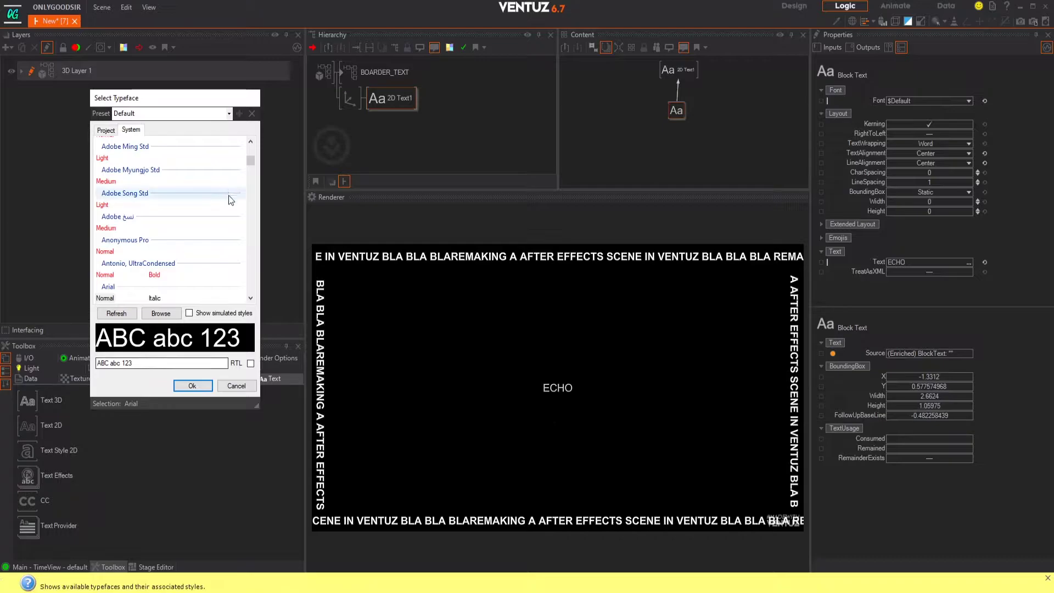
{"action": "left_click", "coordinate": [107, 130]}
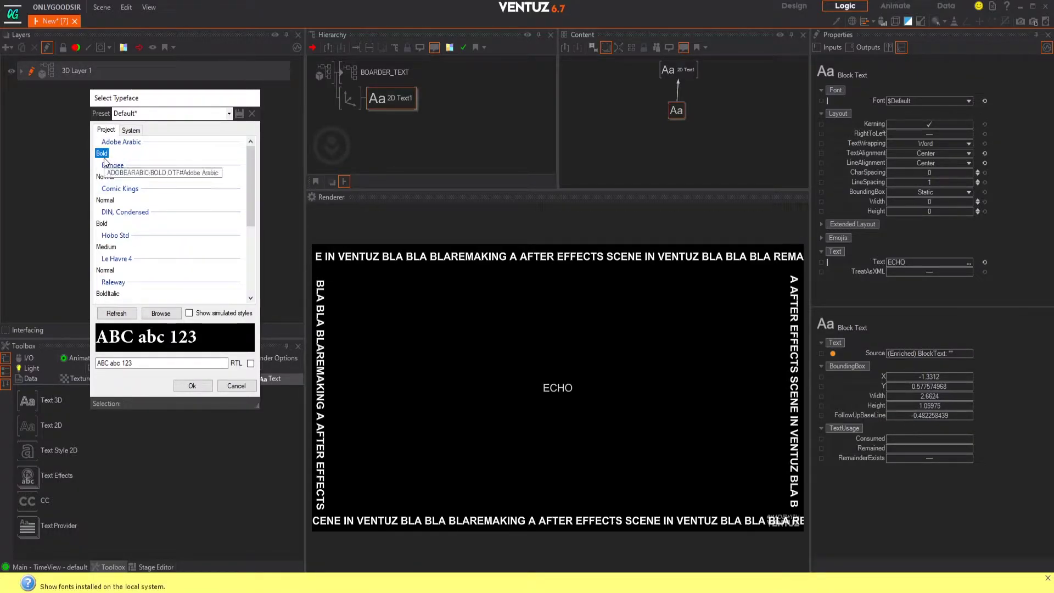
{"action": "key", "text": "Down"}
{"action": "key", "text": "Down"}
{"action": "key", "text": "Down"}
{"action": "key", "text": "Down"}
{"action": "key", "text": "Down"}
{"action": "key", "text": "Down"}
{"action": "key", "text": "Down"}
{"action": "key", "text": "Down"}
{"action": "key", "text": "Down"}
{"action": "key", "text": "Down"}
{"action": "key", "text": "Down"}
{"action": "key", "text": "Down"}
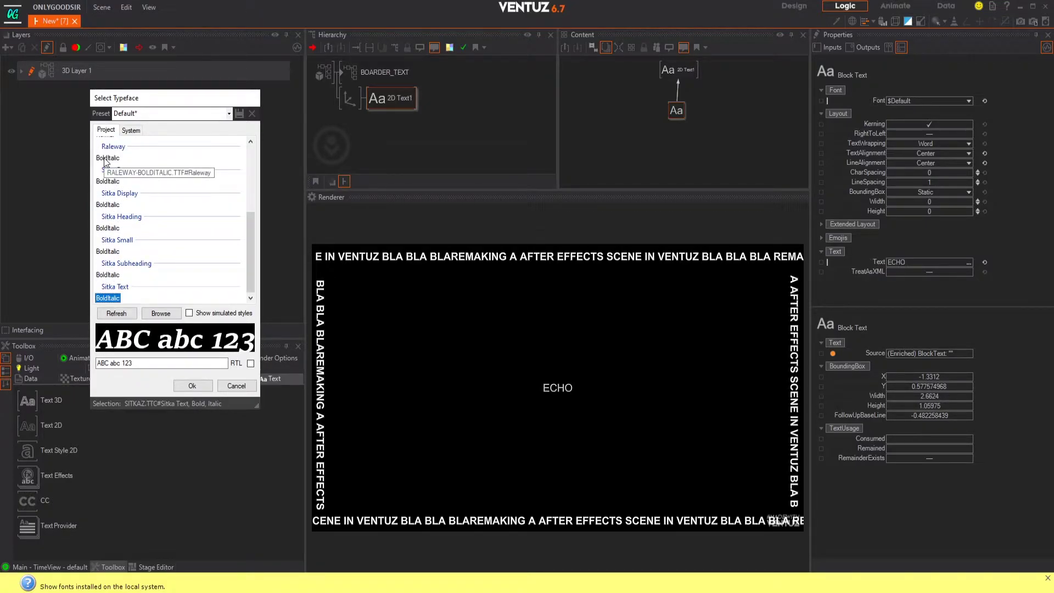
Apply the system typeface Arial, Black to the ECHO text.
{"action": "left_click", "coordinate": [131, 130]}
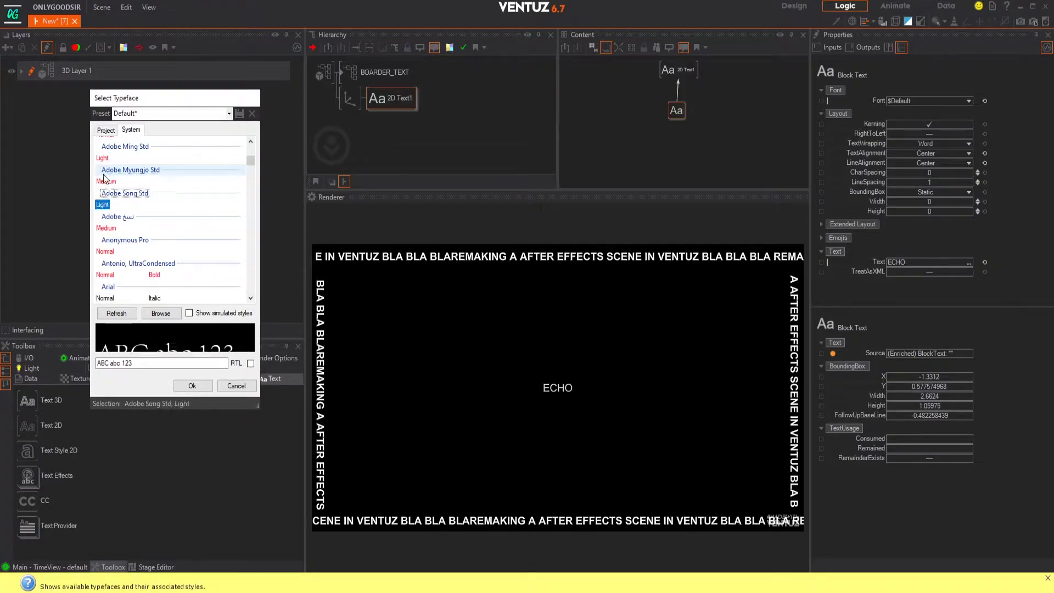
{"action": "key", "text": "Down"}
{"action": "key", "text": "Down"}
{"action": "key", "text": "Down"}
{"action": "key", "text": "Down"}
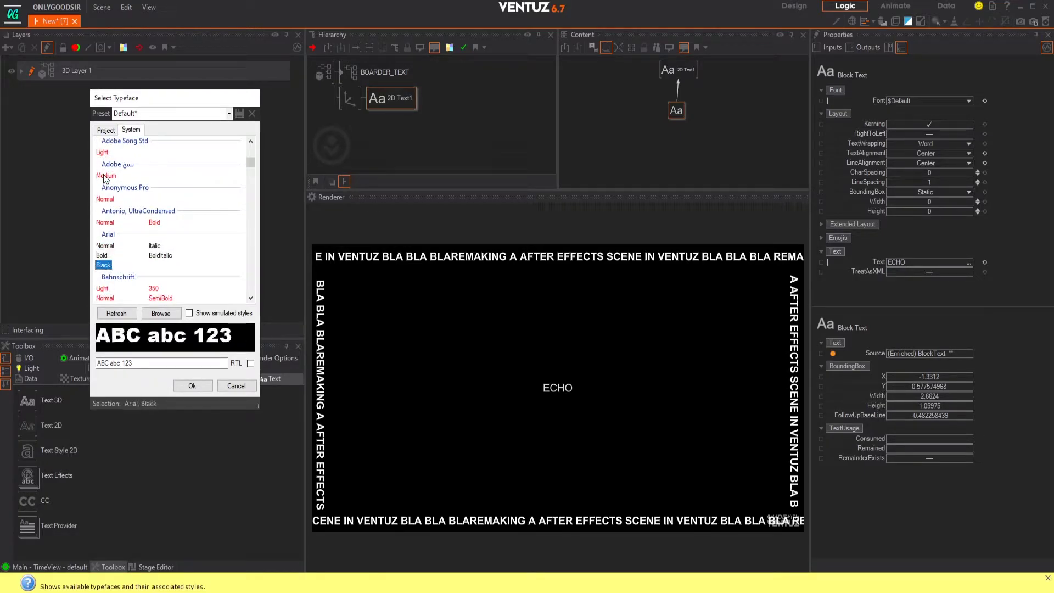
{"action": "left_click", "coordinate": [193, 386]}
Enlarge the ECHO text by setting its Axis node's overall ScalingFactor to 8.8.
{"action": "left_click", "coordinate": [553, 343]}
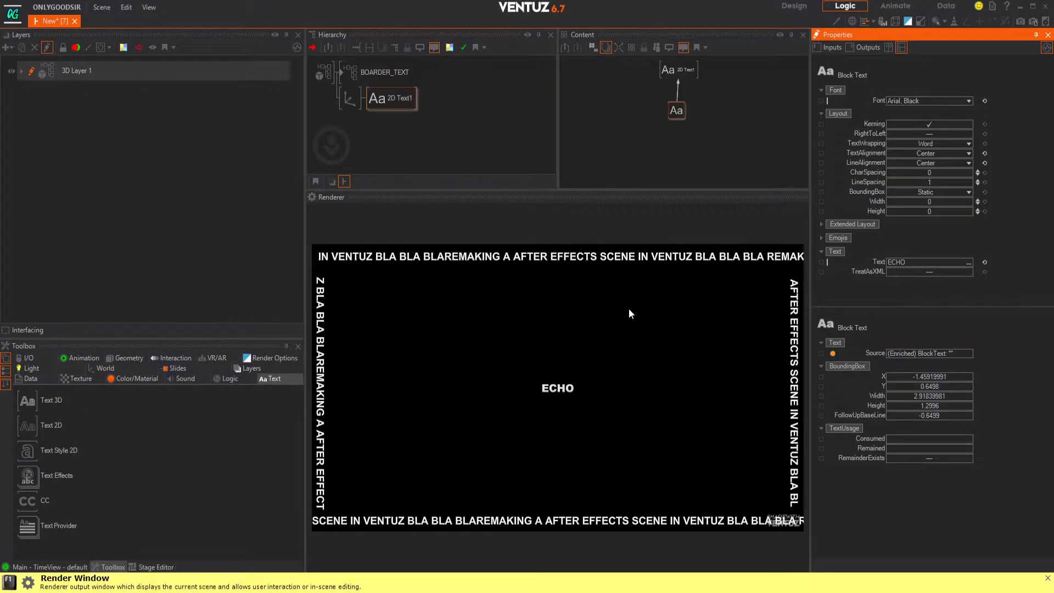
{"action": "left_click", "coordinate": [350, 99]}
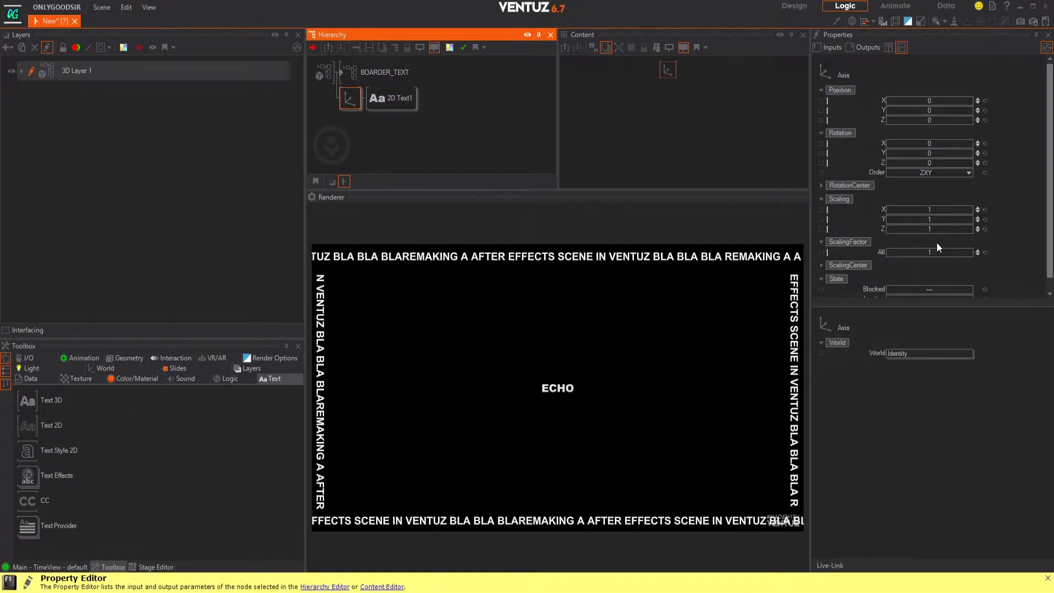
{"action": "left_click_drag", "start_coordinate": [931, 251], "coordinate": [963, 249]}
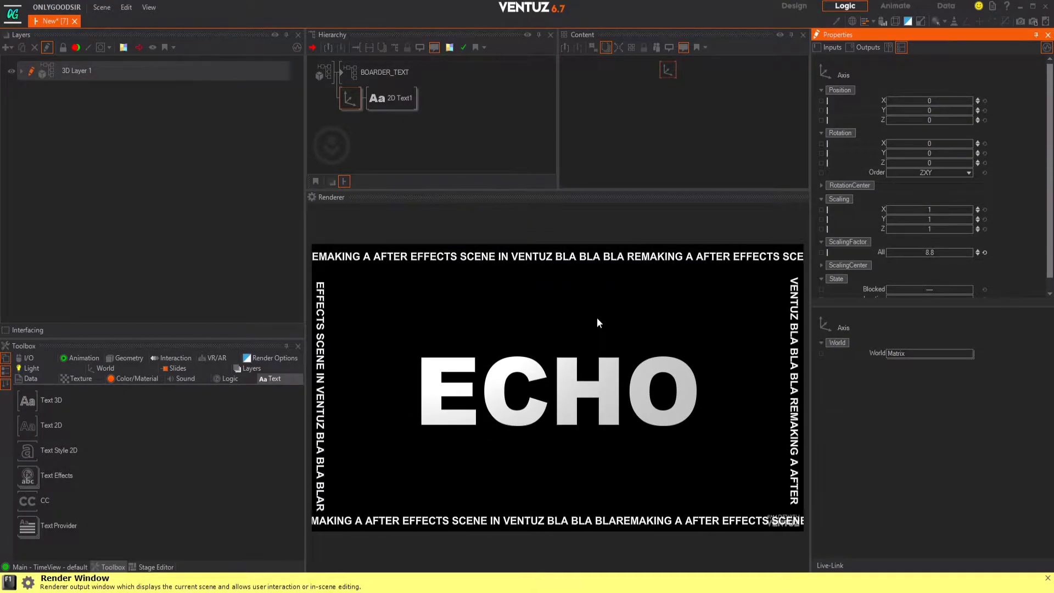
{"action": "left_click", "coordinate": [396, 106]}
{"action": "left_click", "coordinate": [679, 114]}
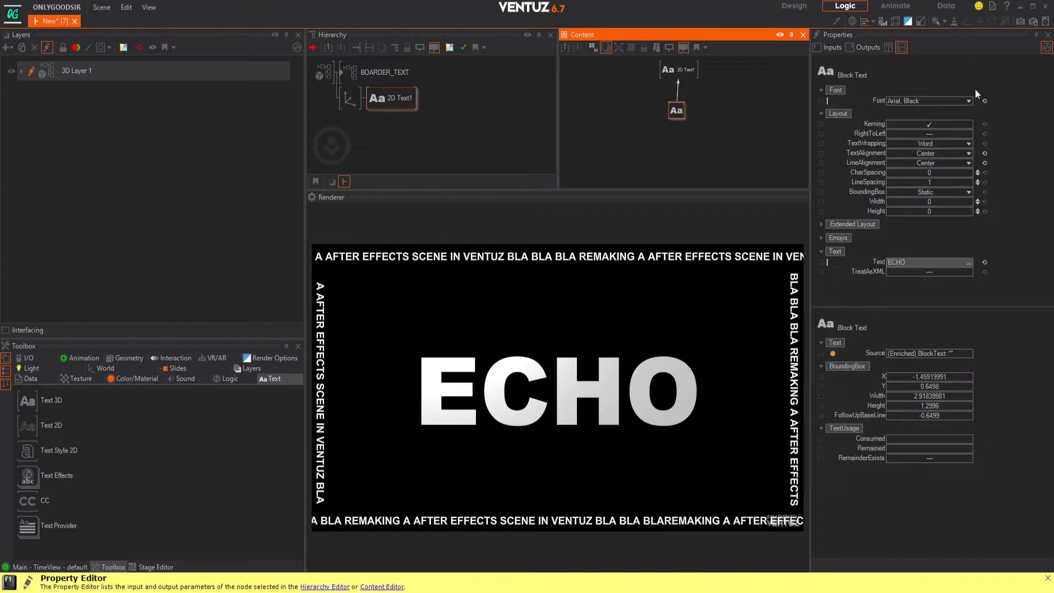
{"action": "left_click", "coordinate": [969, 102]}
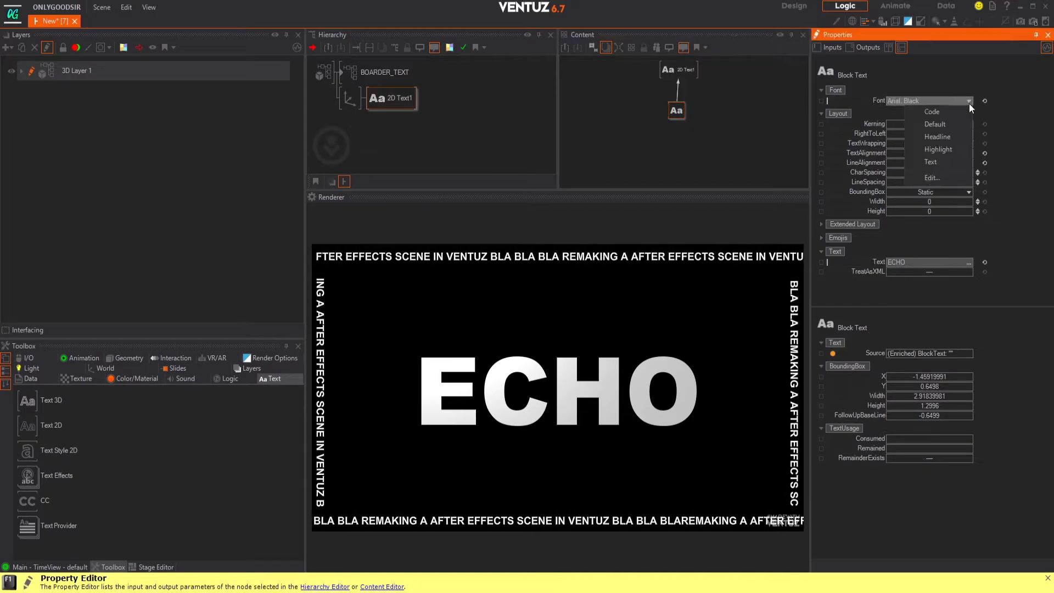
{"action": "left_click", "coordinate": [937, 179]}
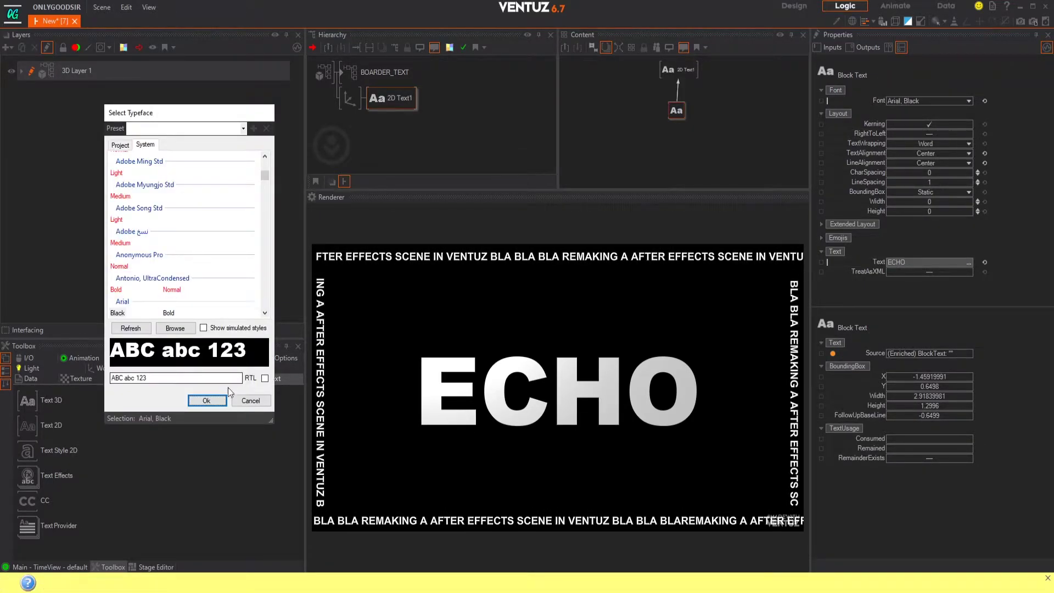
{"action": "left_click", "coordinate": [253, 398]}
Try the Outline Multi, Outline Fine and Outline 3D styles on the ECHO 2D text node.
{"action": "left_click_drag", "start_coordinate": [681, 69], "coordinate": [684, 80]}
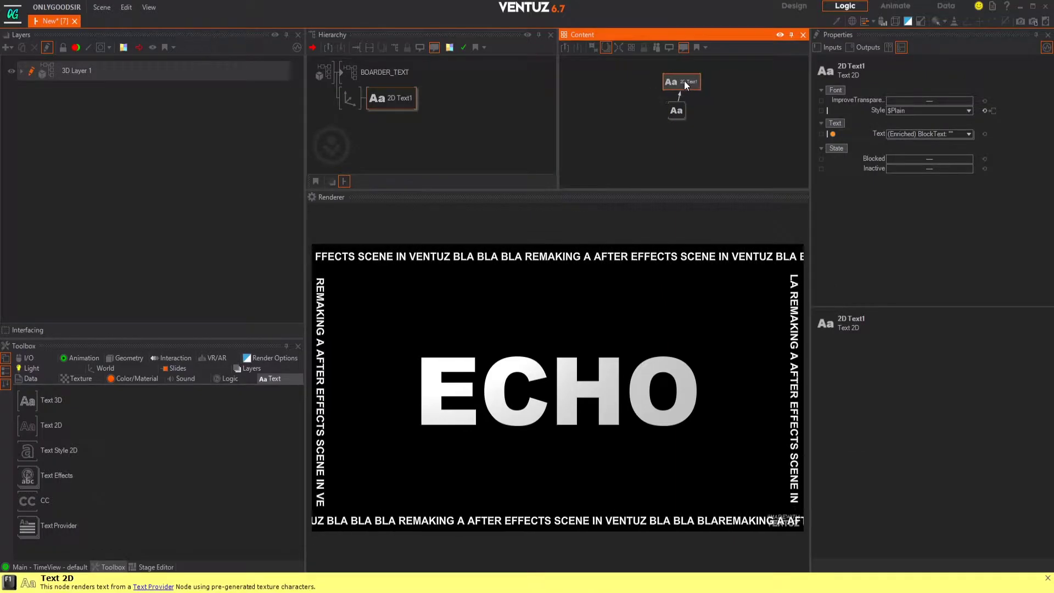
{"action": "left_click", "coordinate": [970, 112]}
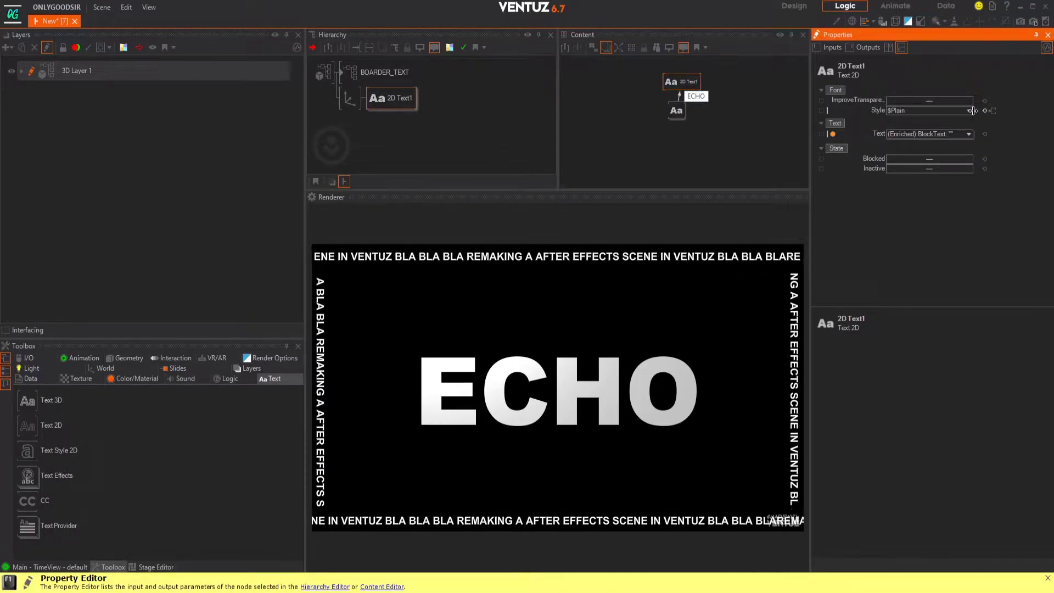
{"action": "left_click", "coordinate": [969, 111]}
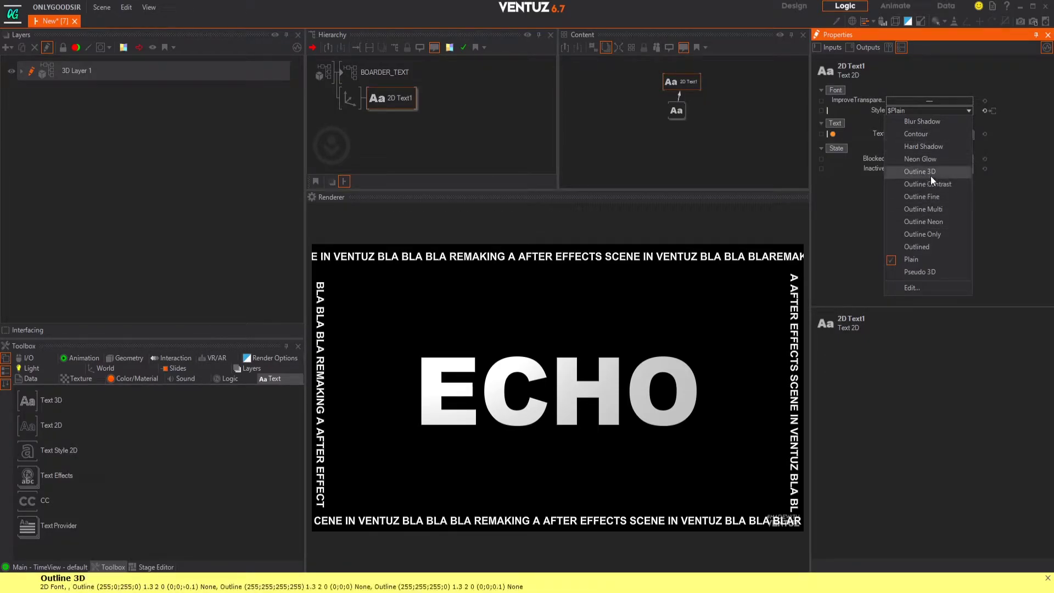
{"action": "left_click", "coordinate": [925, 209]}
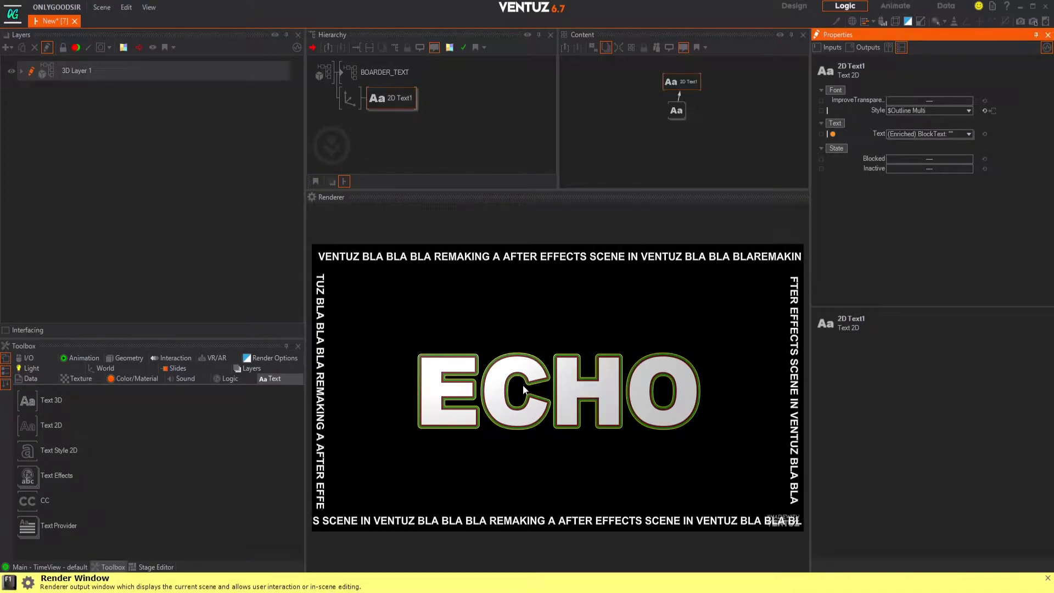
{"action": "left_click", "coordinate": [969, 110]}
{"action": "left_click", "coordinate": [918, 197]}
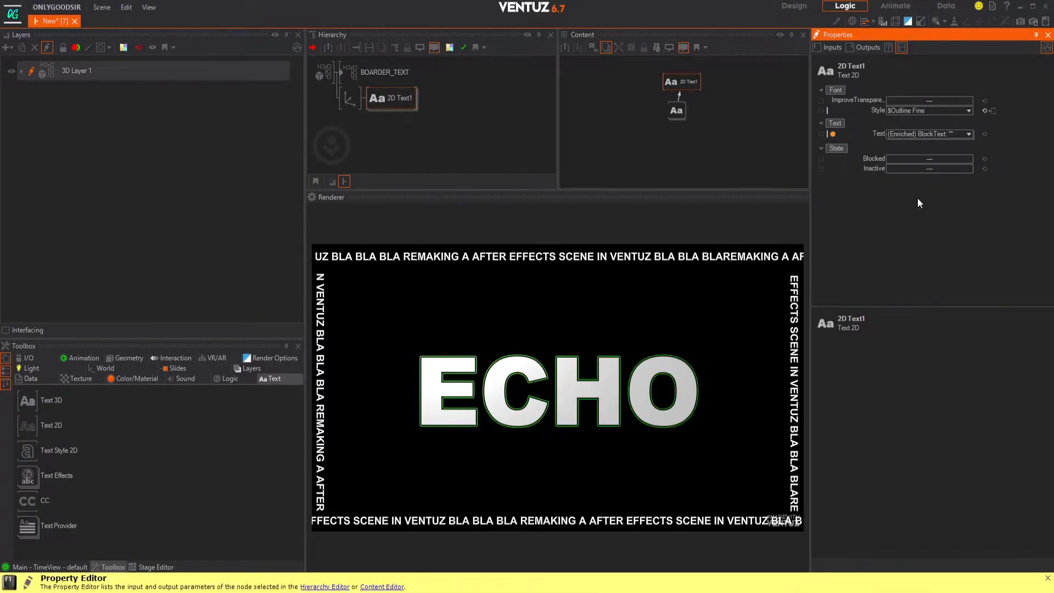
{"action": "left_click", "coordinate": [969, 111]}
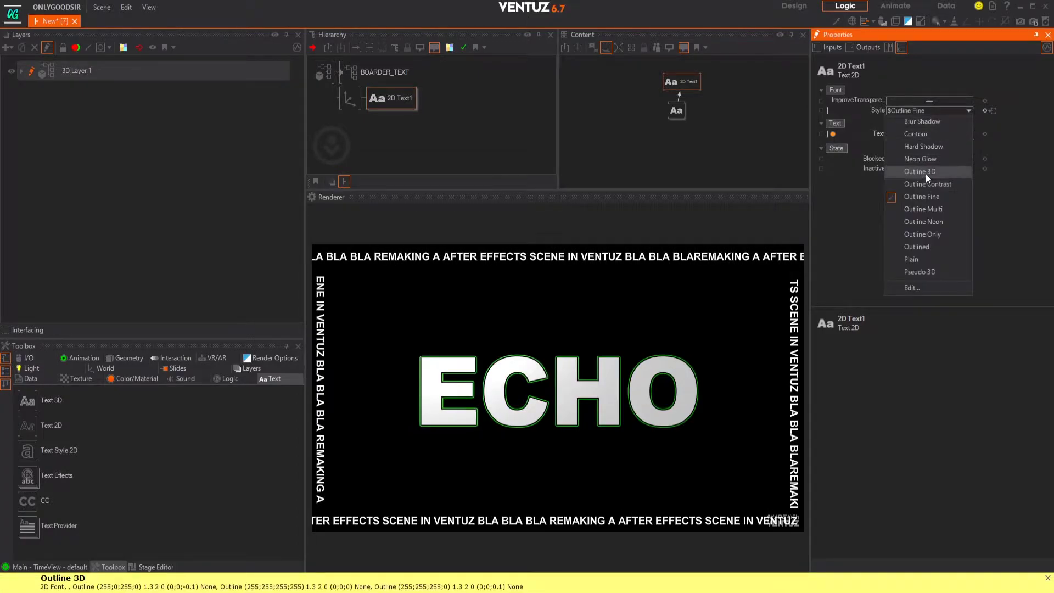
{"action": "left_click", "coordinate": [926, 173]}
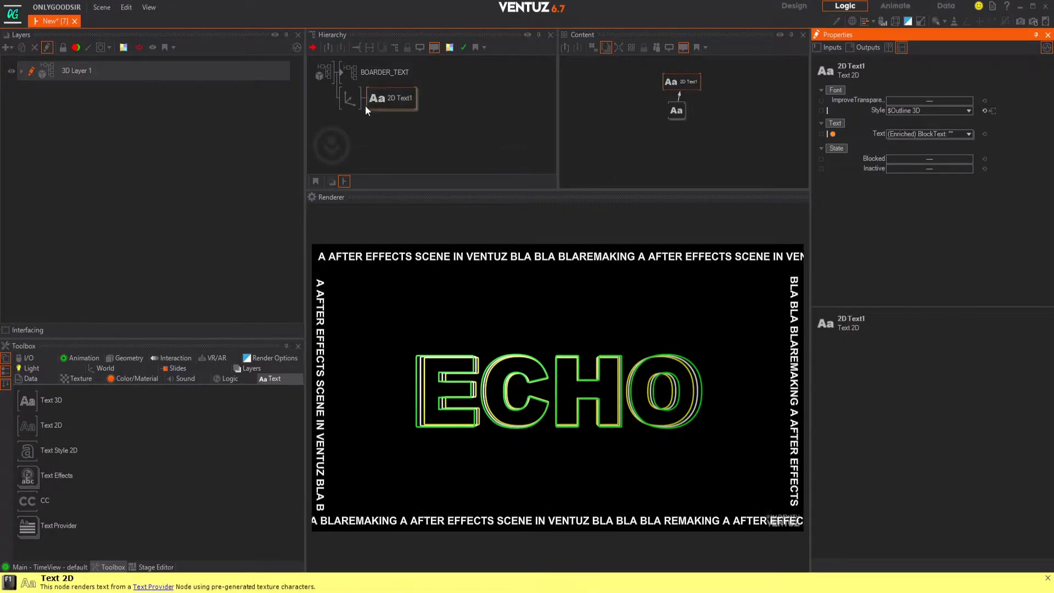
Try rotating the ECHO text's Axis node about Y to inspect the Outline 3D depth, and reset the rotation.
{"action": "left_click", "coordinate": [350, 99]}
{"action": "mouse_move", "coordinate": [928, 154]}
{"action": "left_mouse_down"}
{"action": "mouse_move", "coordinate": [914, 154]}
{"action": "mouse_move", "coordinate": [946, 156]}
{"action": "mouse_move", "coordinate": [921, 155]}
{"action": "mouse_move", "coordinate": [933, 156]}
{"action": "left_mouse_up"}
{"action": "left_click_drag", "start_coordinate": [922, 229], "coordinate": [925, 232]}
{"action": "left_click", "coordinate": [984, 230]}
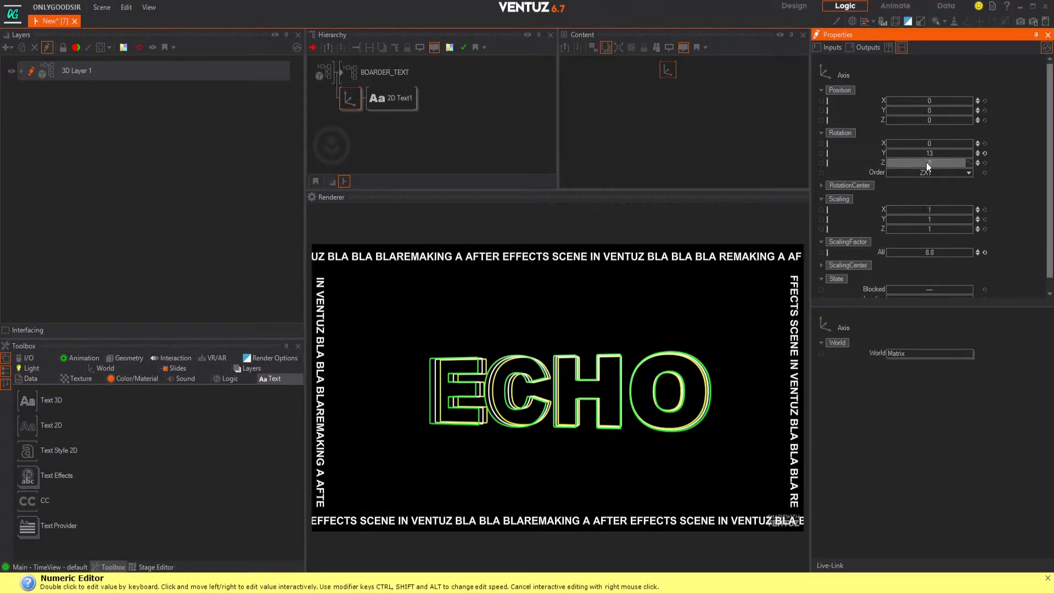
{"action": "left_click_drag", "start_coordinate": [929, 153], "coordinate": [924, 153]}
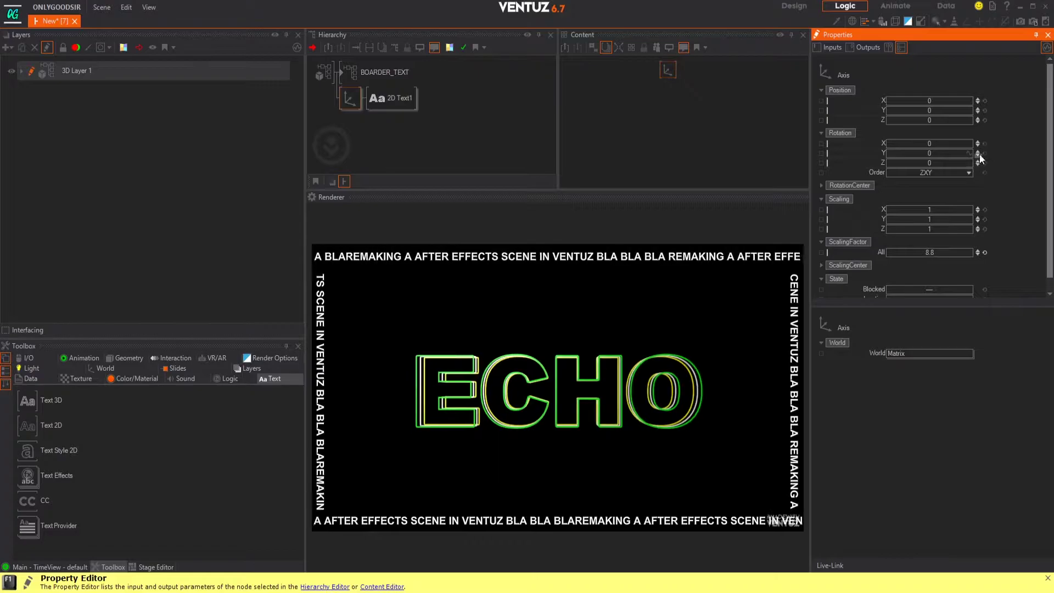
Edit the Outline 3D style so the Effect 1 and Effect 3 colours are white, applying it without saving the preset.
{"action": "left_click", "coordinate": [393, 101]}
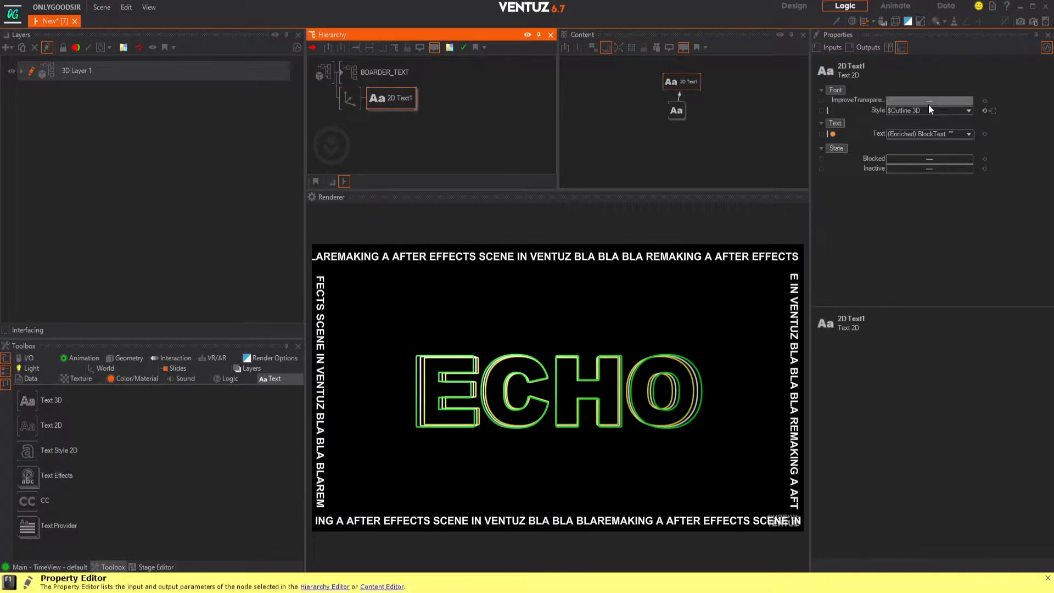
{"action": "left_click", "coordinate": [969, 111]}
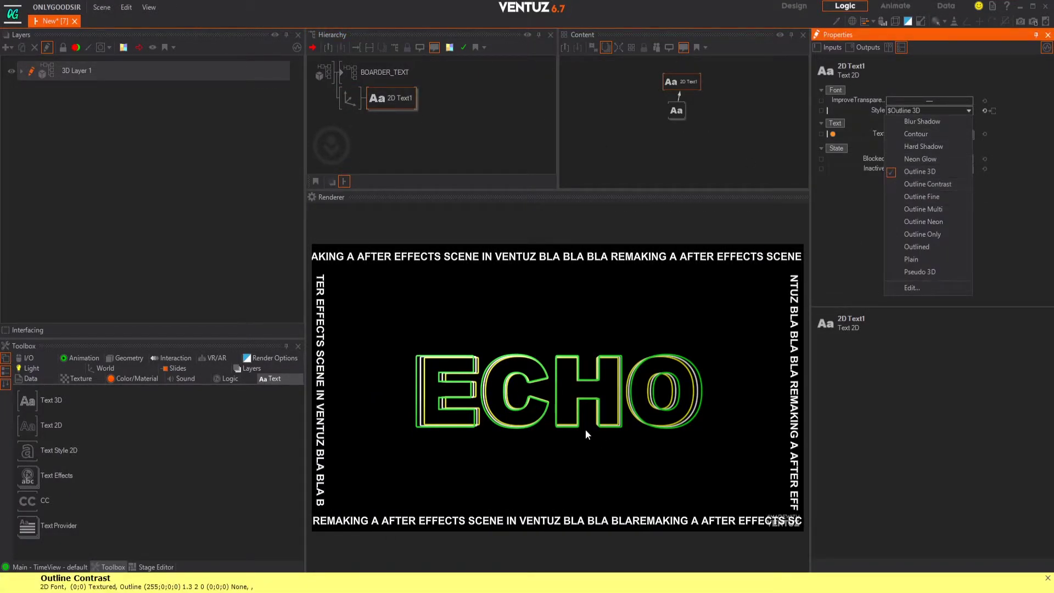
{"action": "left_click", "coordinate": [927, 290]}
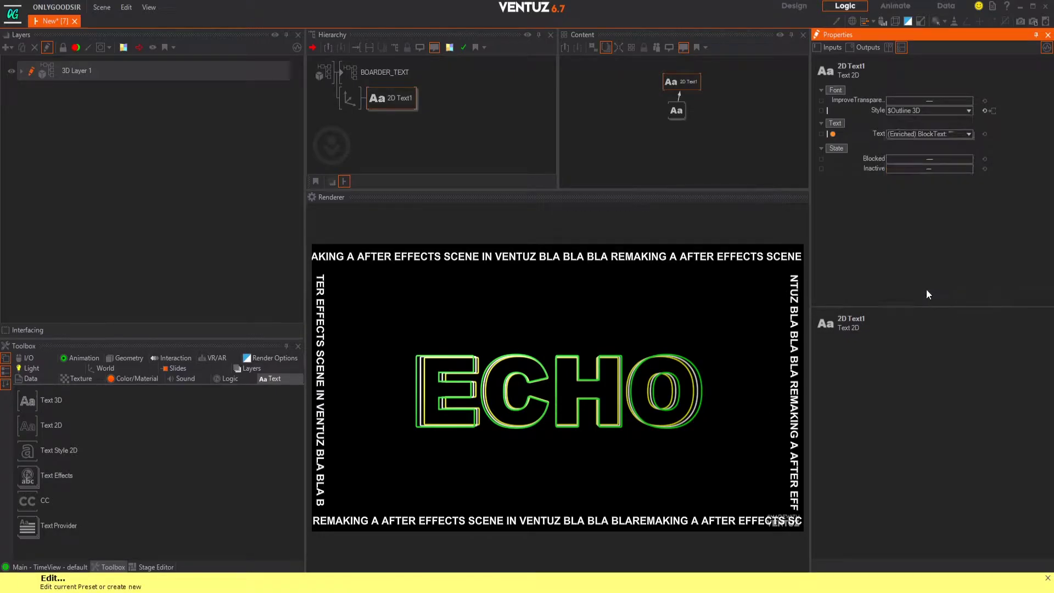
{"action": "left_click_drag", "start_coordinate": [231, 134], "coordinate": [311, 97]}
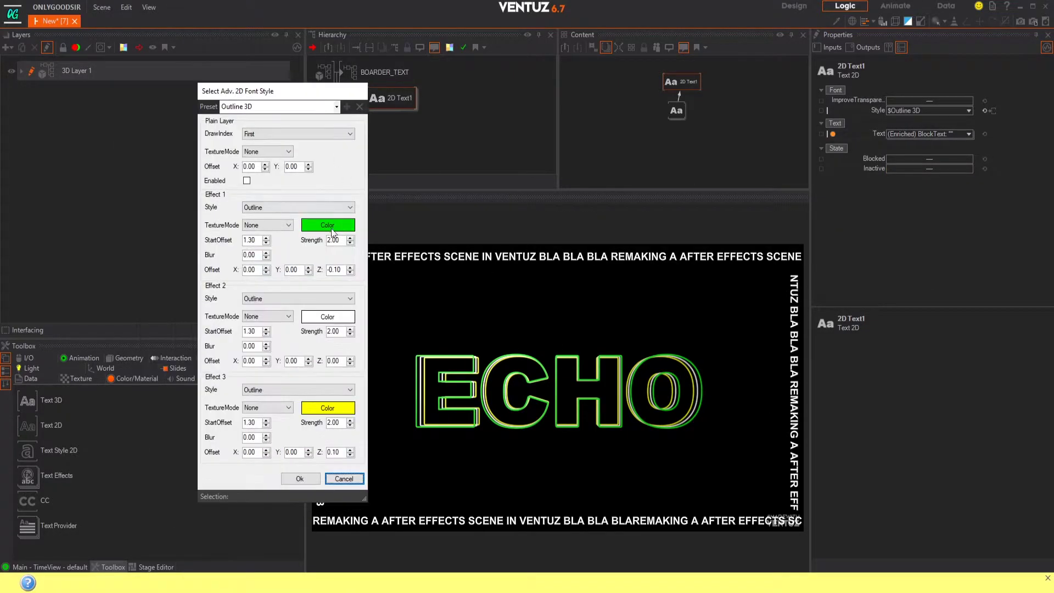
{"action": "left_click", "coordinate": [328, 225]}
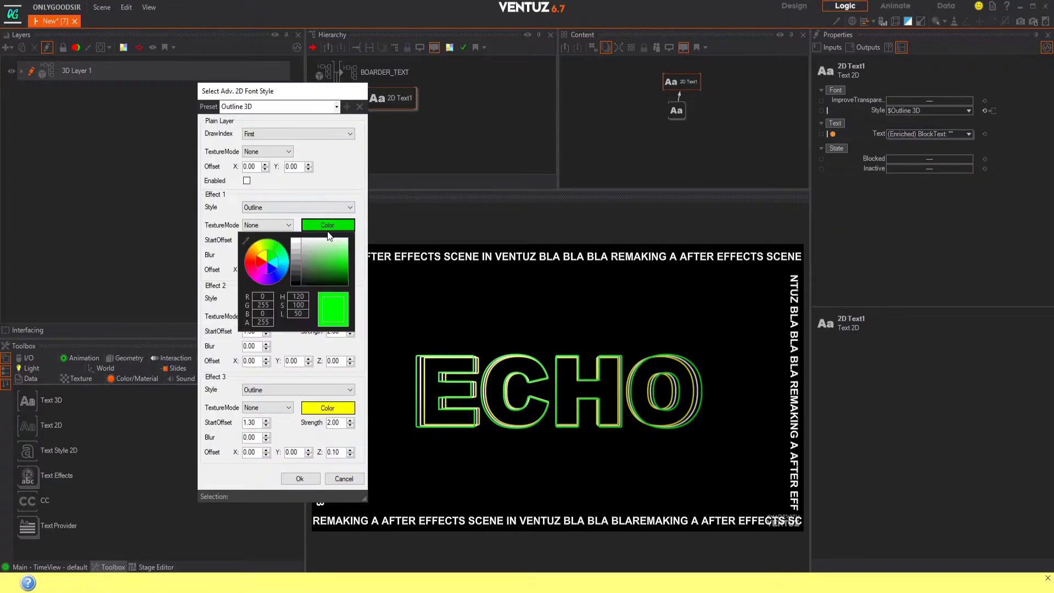
{"action": "left_click", "coordinate": [319, 408]}
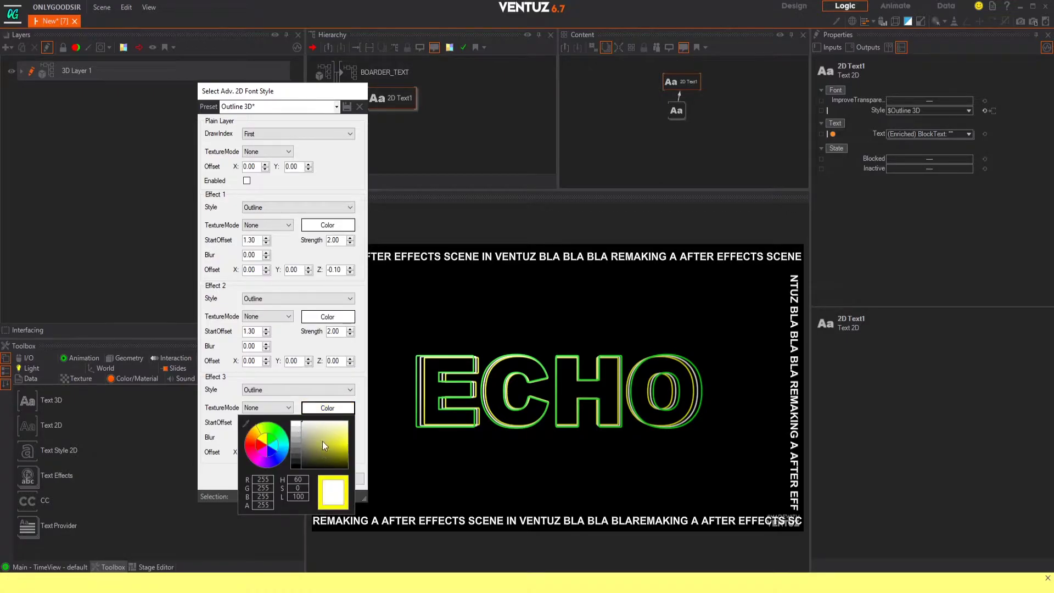
{"action": "left_click", "coordinate": [366, 266]}
{"action": "left_click", "coordinate": [300, 479]}
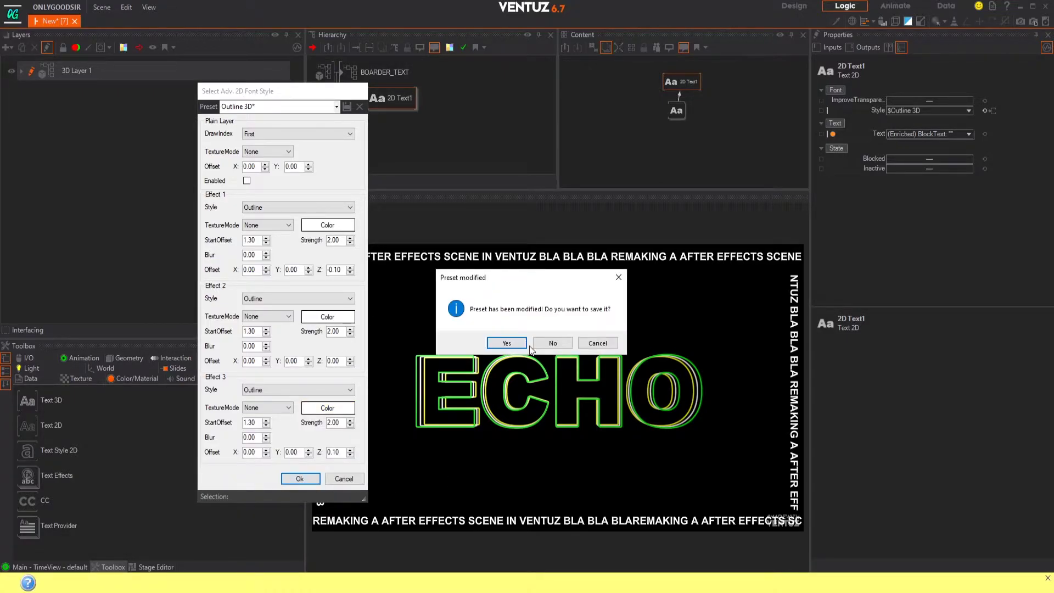
{"action": "left_click", "coordinate": [553, 343]}
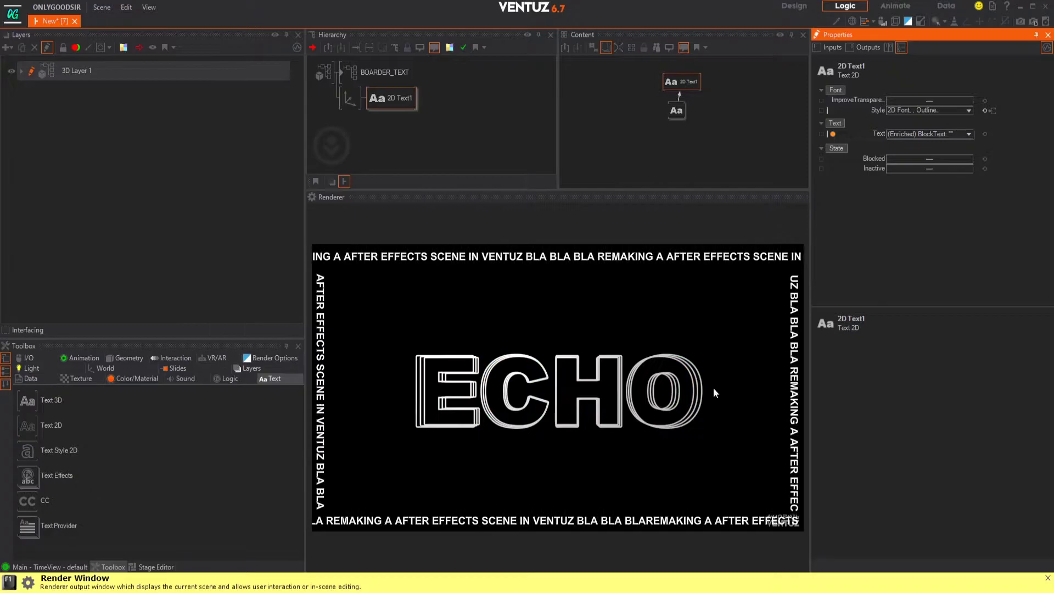
Set the Z Scaling of the ECHO text's Axis node to 0.8, leaving Y Scaling at its default.
{"action": "left_click", "coordinate": [417, 144]}
{"action": "left_click", "coordinate": [356, 99]}
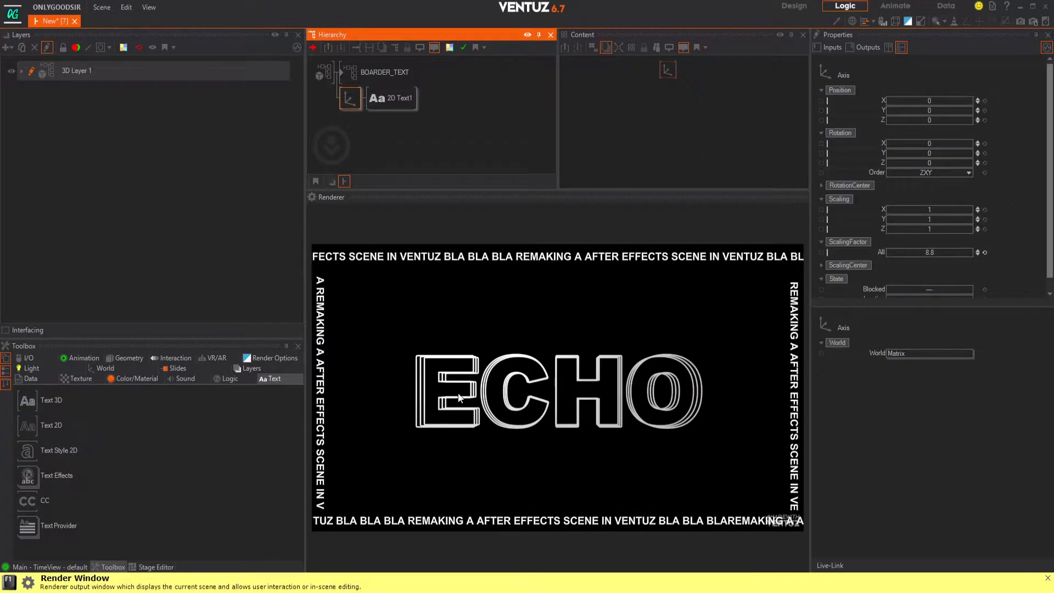
{"action": "mouse_move", "coordinate": [930, 219]}
{"action": "left_mouse_down"}
{"action": "mouse_move", "coordinate": [928, 231]}
{"action": "mouse_move", "coordinate": [945, 232]}
{"action": "mouse_move", "coordinate": [932, 232]}
{"action": "left_mouse_up"}
{"action": "left_click", "coordinate": [984, 219]}
{"action": "left_click", "coordinate": [383, 134]}
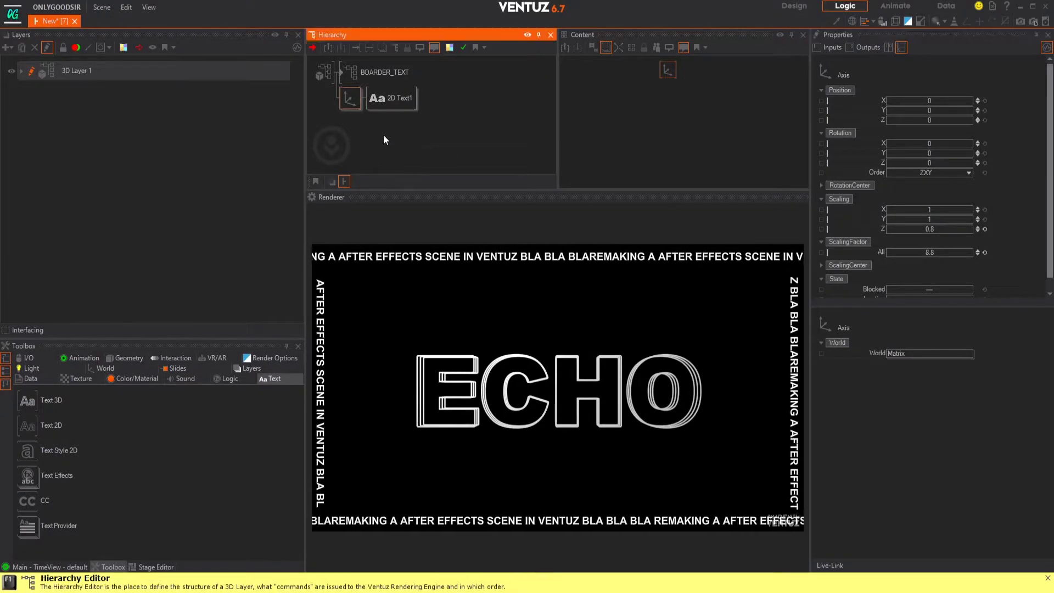
Try the Outlined style on the ECHO 2D text node, and apply the Outline Only style instead.
{"action": "left_click", "coordinate": [105, 368]}
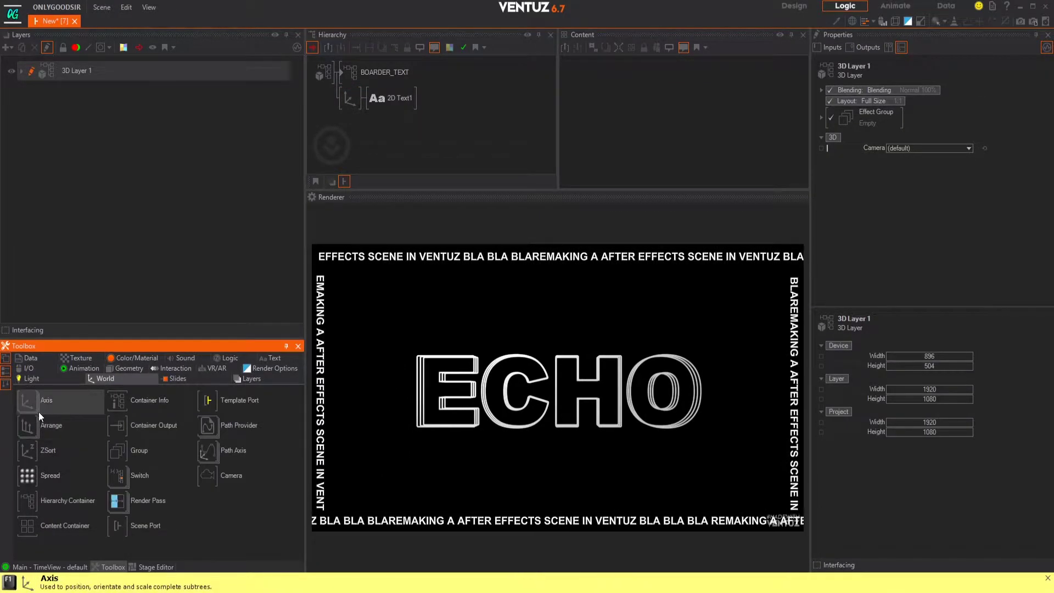
{"action": "left_click", "coordinate": [391, 98]}
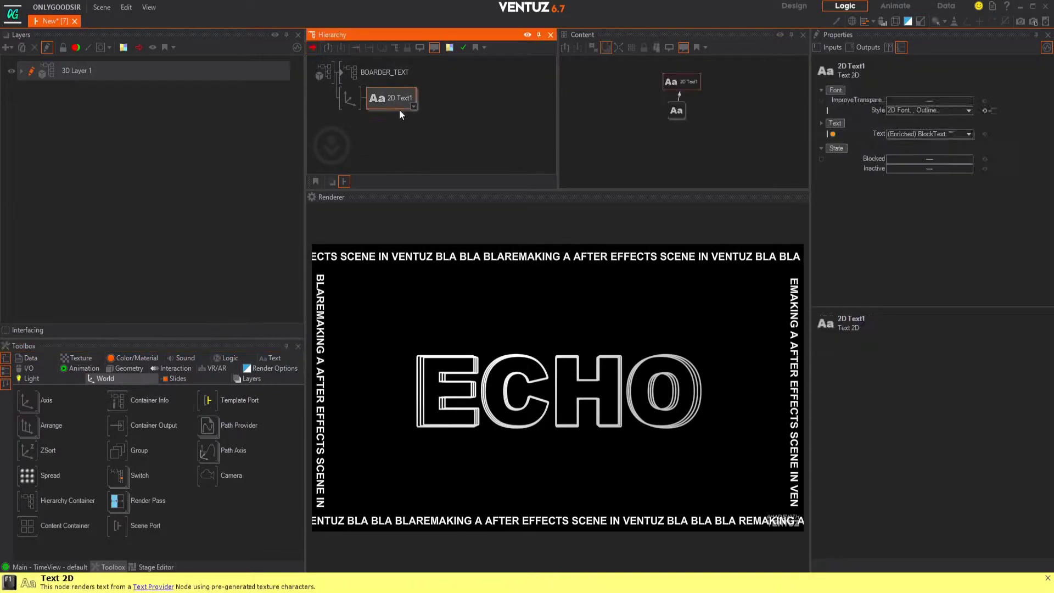
{"action": "left_click", "coordinate": [676, 110]}
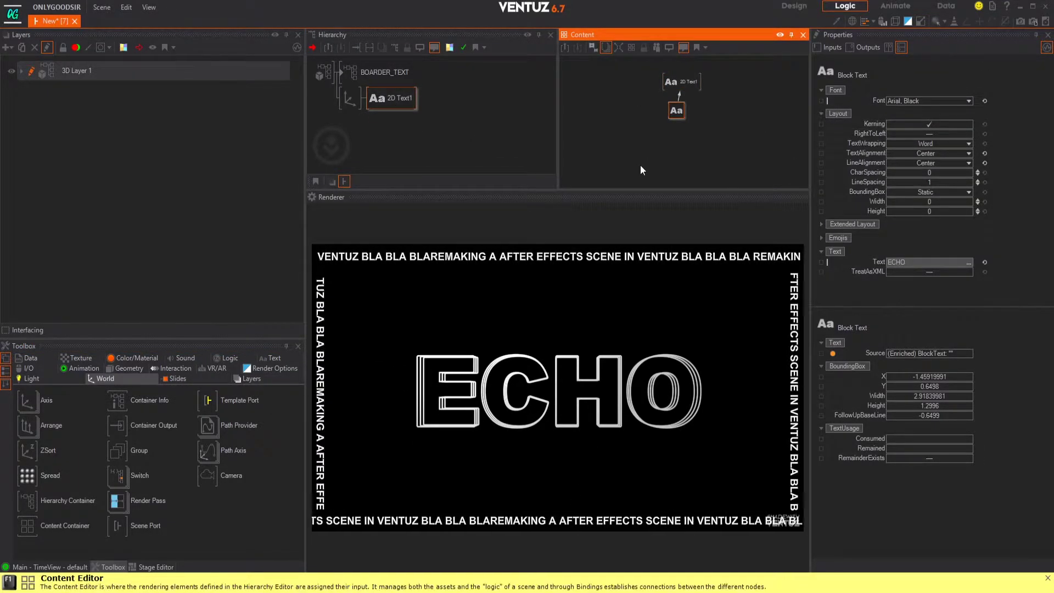
{"action": "left_click", "coordinate": [970, 101]}
{"action": "left_click", "coordinate": [680, 85]}
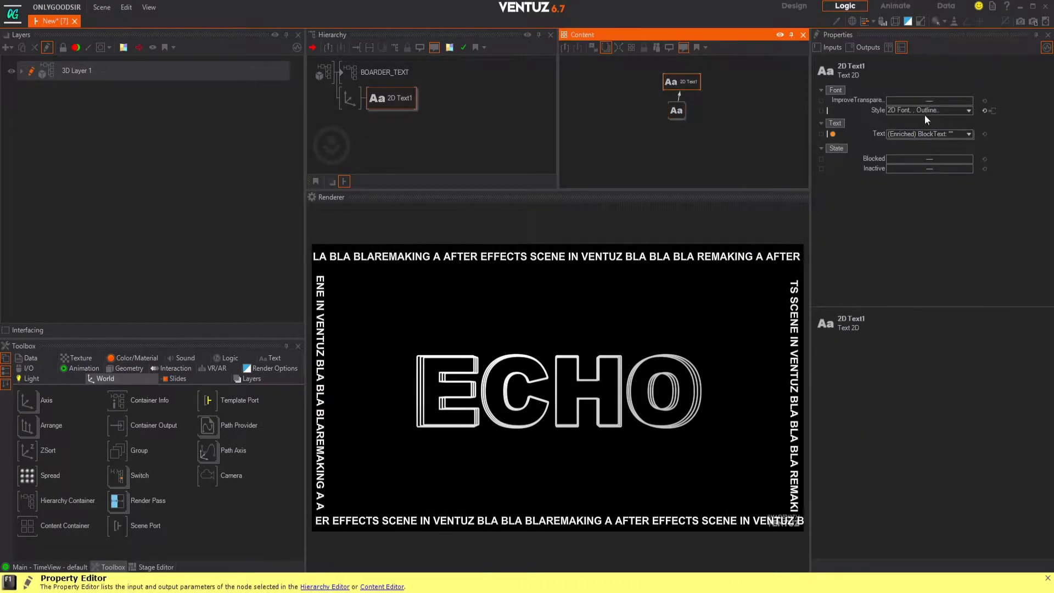
{"action": "left_click", "coordinate": [967, 110]}
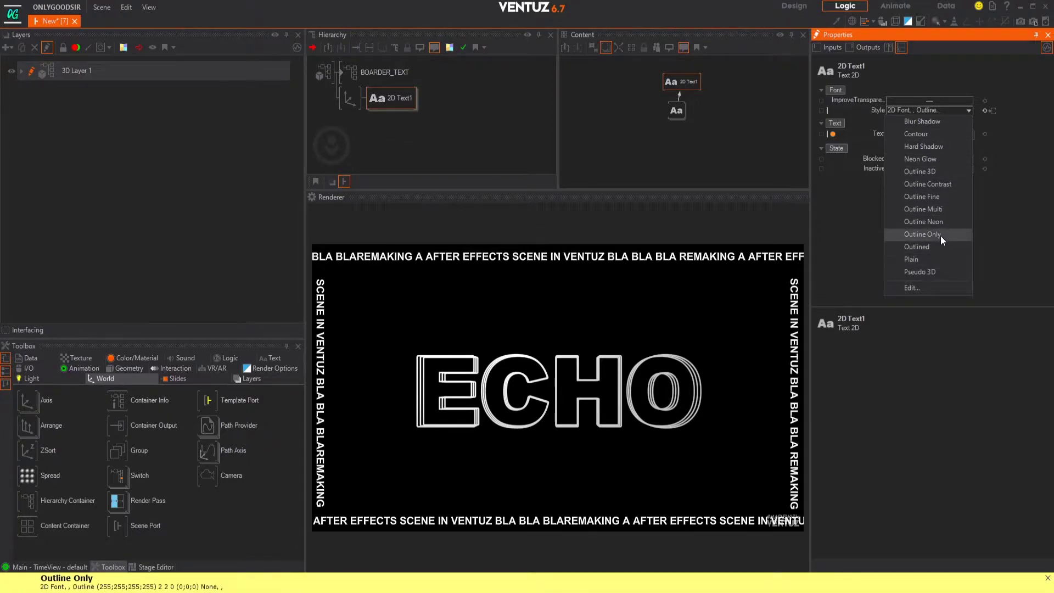
{"action": "left_click", "coordinate": [931, 248]}
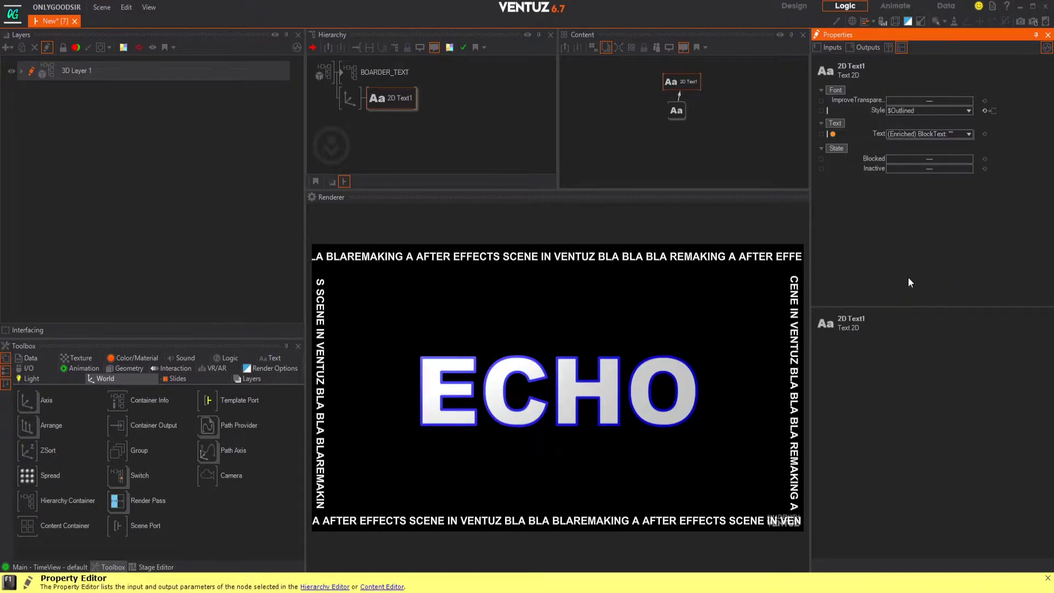
{"action": "left_click", "coordinate": [969, 111]}
{"action": "left_click", "coordinate": [937, 233]}
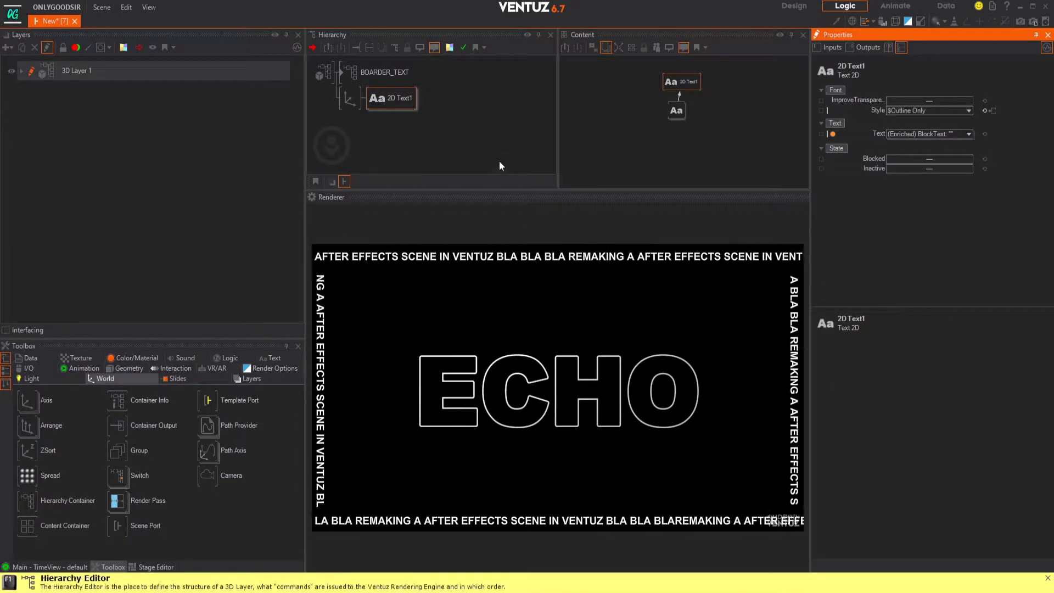
Insert a Spread node directly in front of the ECHO text's Axis node in the hierarchy.
{"action": "left_click", "coordinate": [350, 98]}
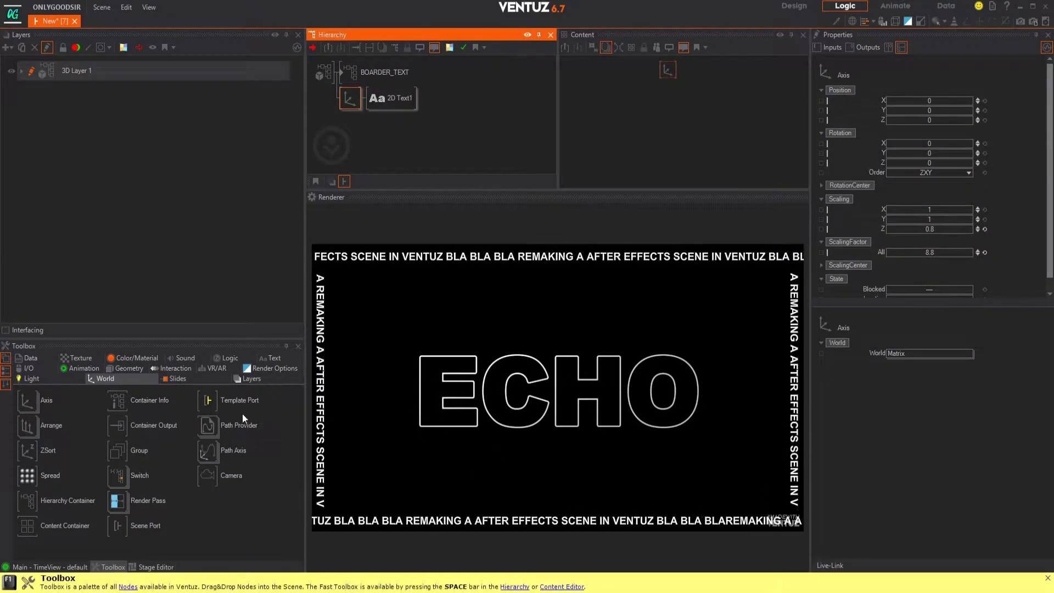
{"action": "left_click_drag", "start_coordinate": [31, 481], "coordinate": [351, 100]}
{"action": "left_click", "coordinate": [611, 343]}
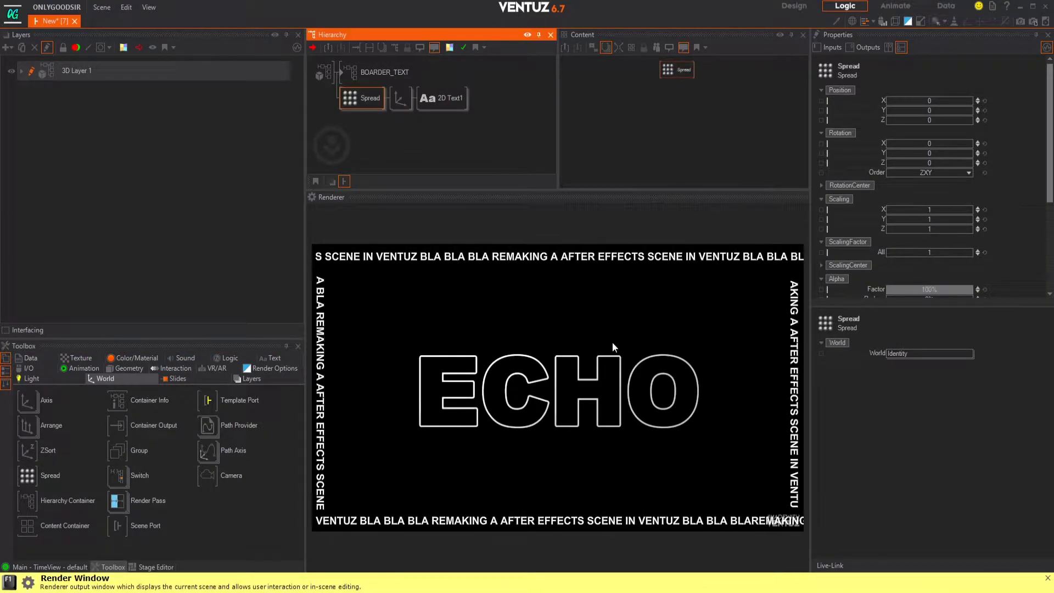
Set the Spread node's Z position to 0.6 and Y rotation to -25, and increase its copy Count.
{"action": "left_click_drag", "start_coordinate": [936, 124], "coordinate": [936, 119]}
{"action": "scroll", "coordinate": [937, 272], "scroll_direction": "down", "scroll_amount": 2}
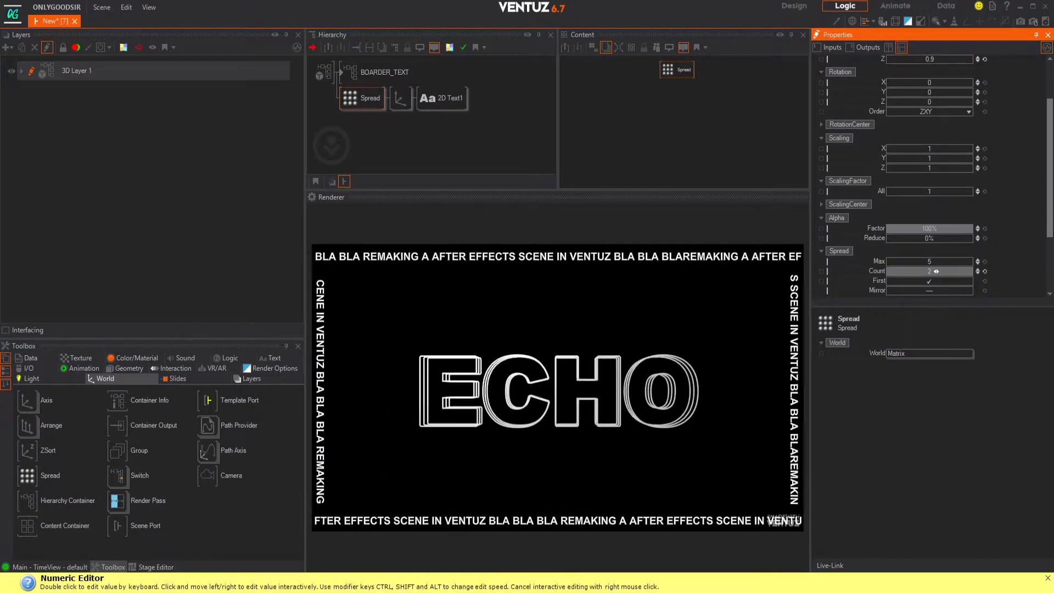
{"action": "scroll", "coordinate": [947, 165], "scroll_direction": "up", "scroll_amount": 2}
{"action": "left_click_drag", "start_coordinate": [935, 106], "coordinate": [937, 105]}
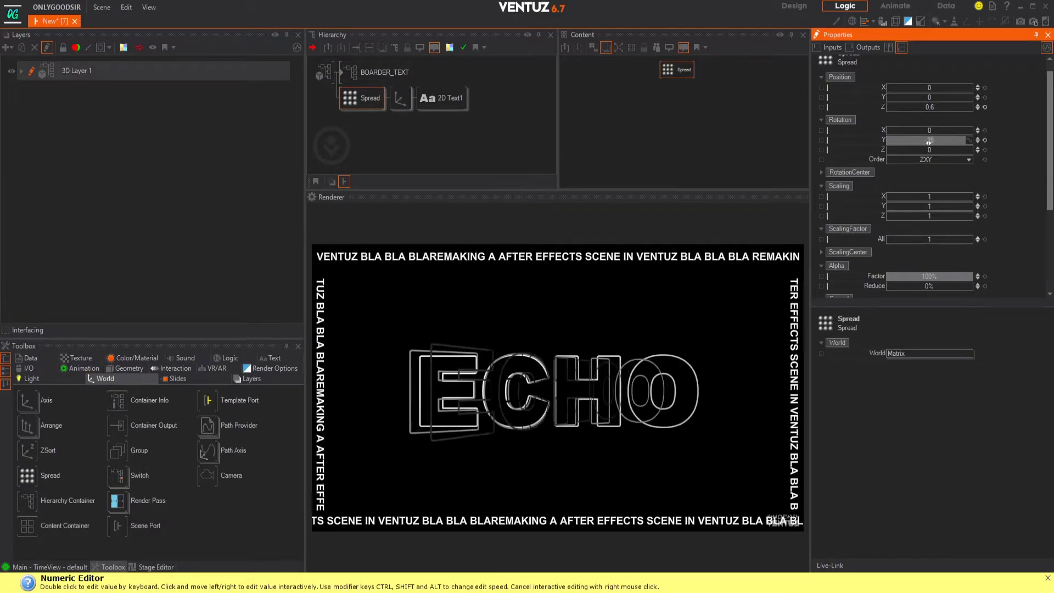
Insert a Color Solid node in front of the Spread node so the echo copies render in flat white.
{"action": "left_click", "coordinate": [133, 357]}
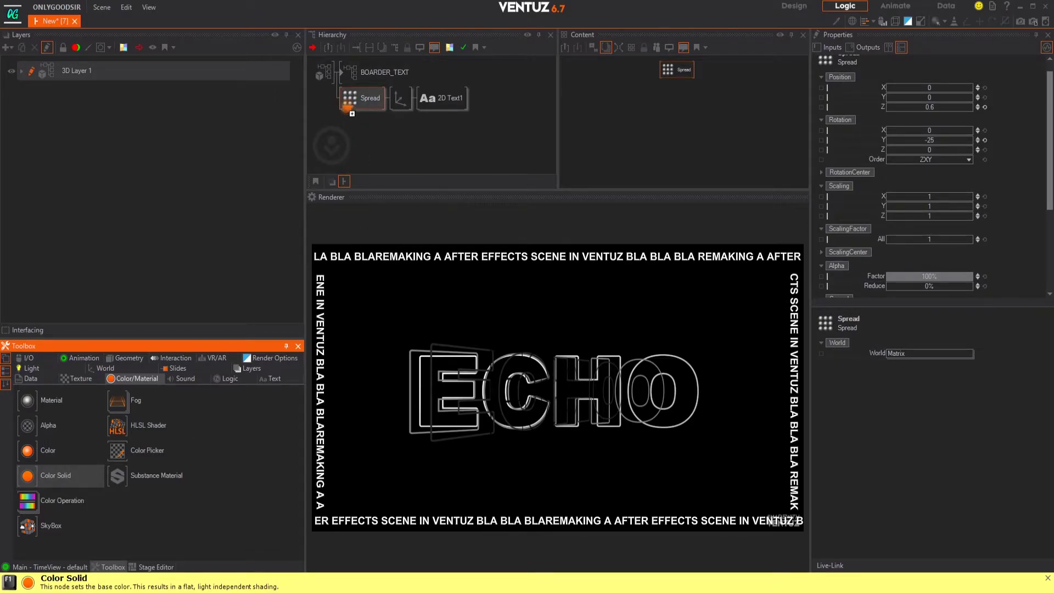
{"action": "left_click_drag", "start_coordinate": [345, 97], "coordinate": [349, 96]}
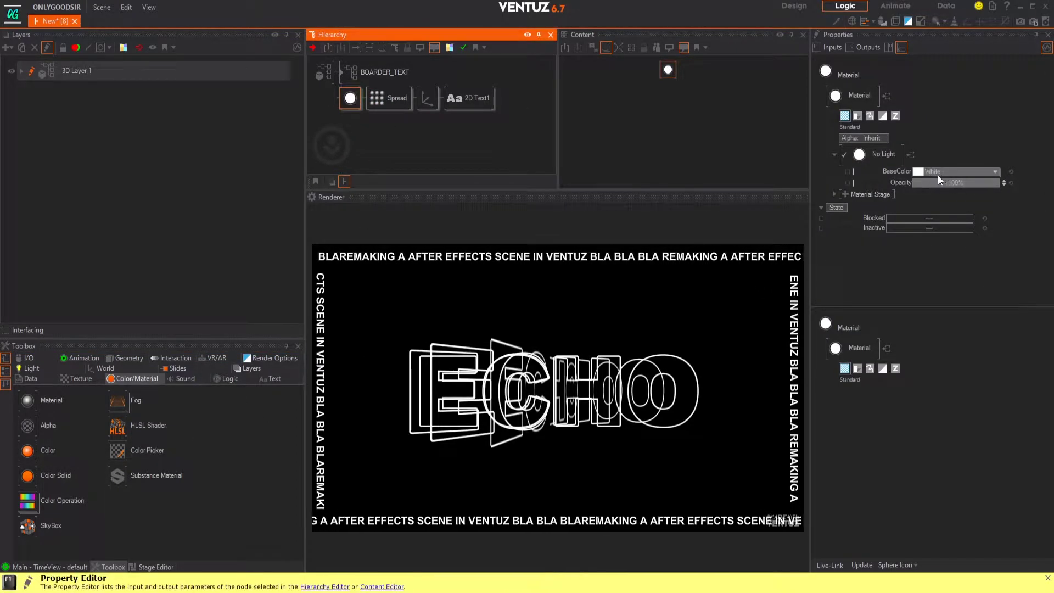
Try rotating the Axis node behind the Spread about Y, and reset its Y rotation.
{"action": "left_click", "coordinate": [425, 100]}
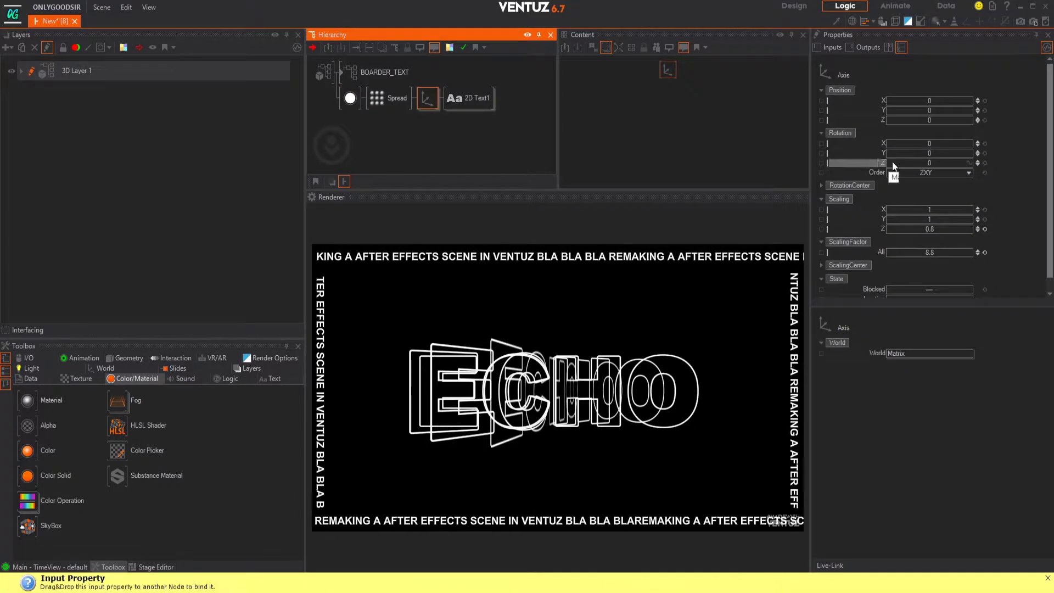
{"action": "left_click_drag", "start_coordinate": [930, 156], "coordinate": [917, 156]}
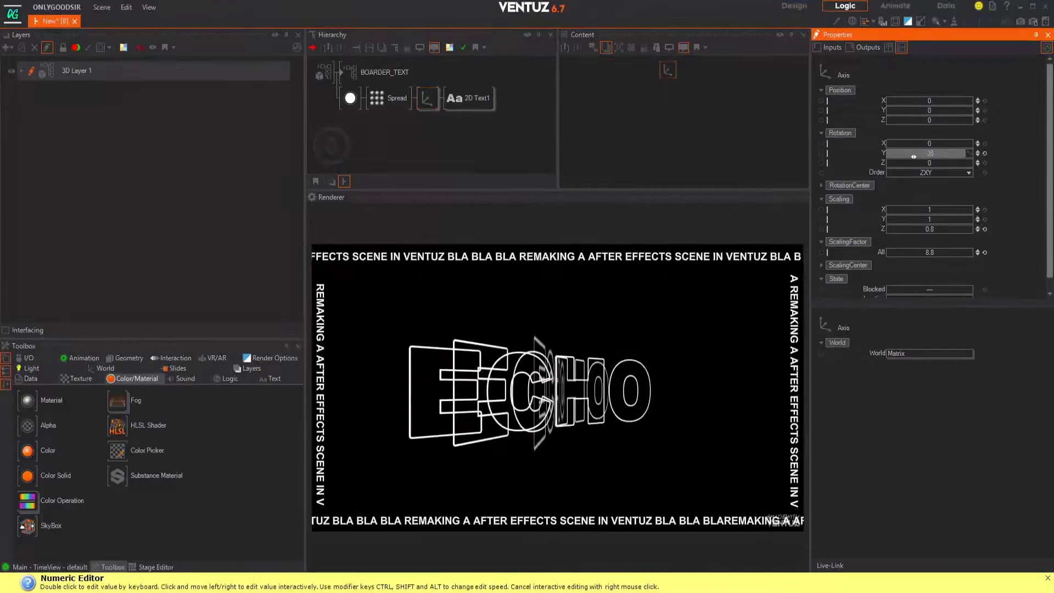
{"action": "left_click", "coordinate": [984, 153]}
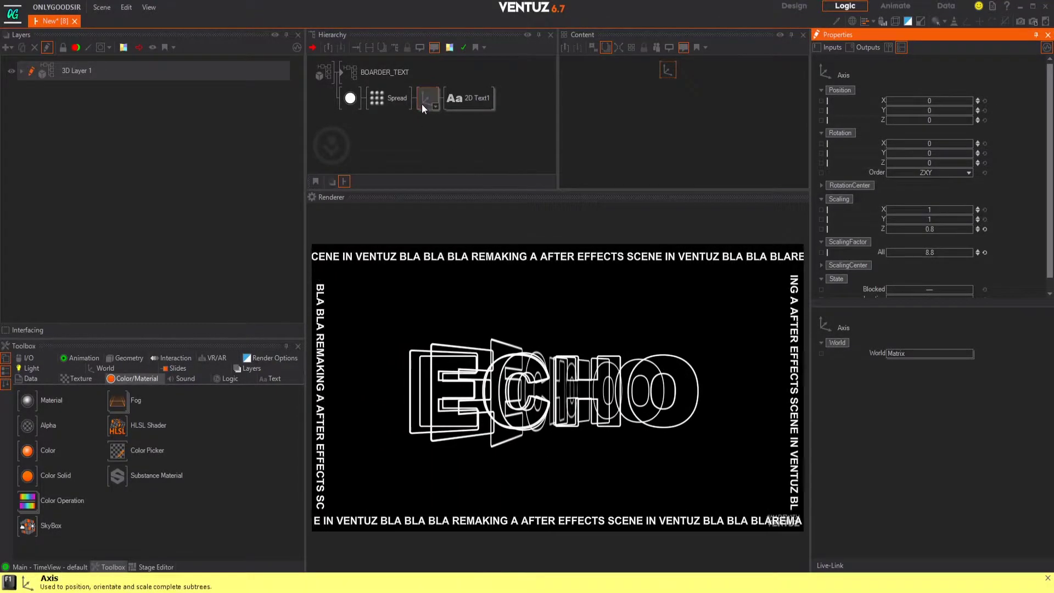
Reset the Spread node's Y rotation and set its Z position to -2.6.
{"action": "left_click", "coordinate": [388, 97]}
{"action": "left_click", "coordinate": [987, 153]}
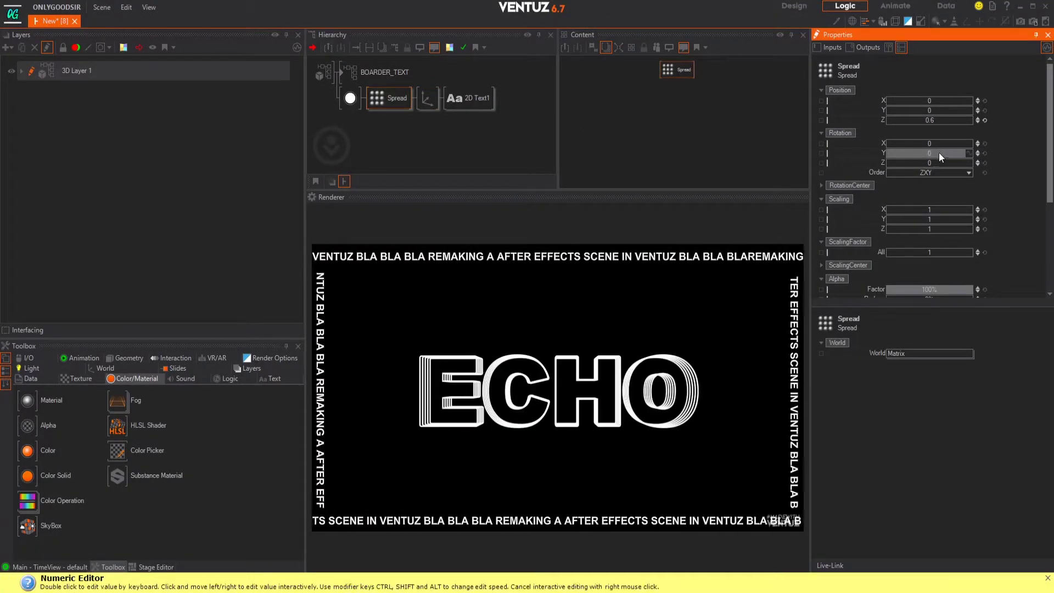
{"action": "left_click_drag", "start_coordinate": [937, 122], "coordinate": [917, 123]}
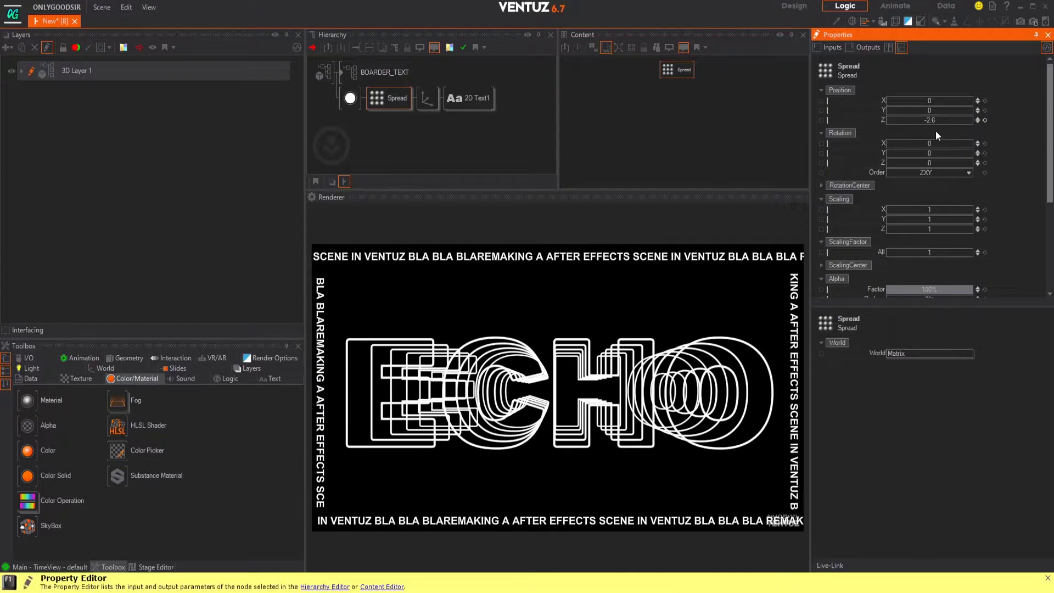
Add a Mover node to the content area and bind the Spread node's Z position to it.
{"action": "left_click", "coordinate": [690, 97]}
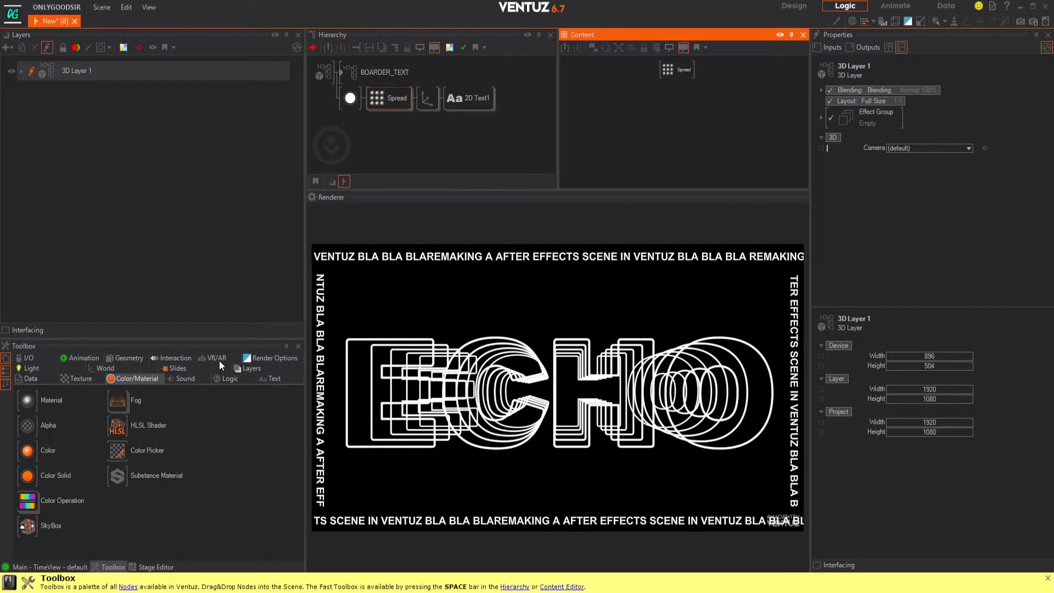
{"action": "left_click", "coordinate": [77, 359]}
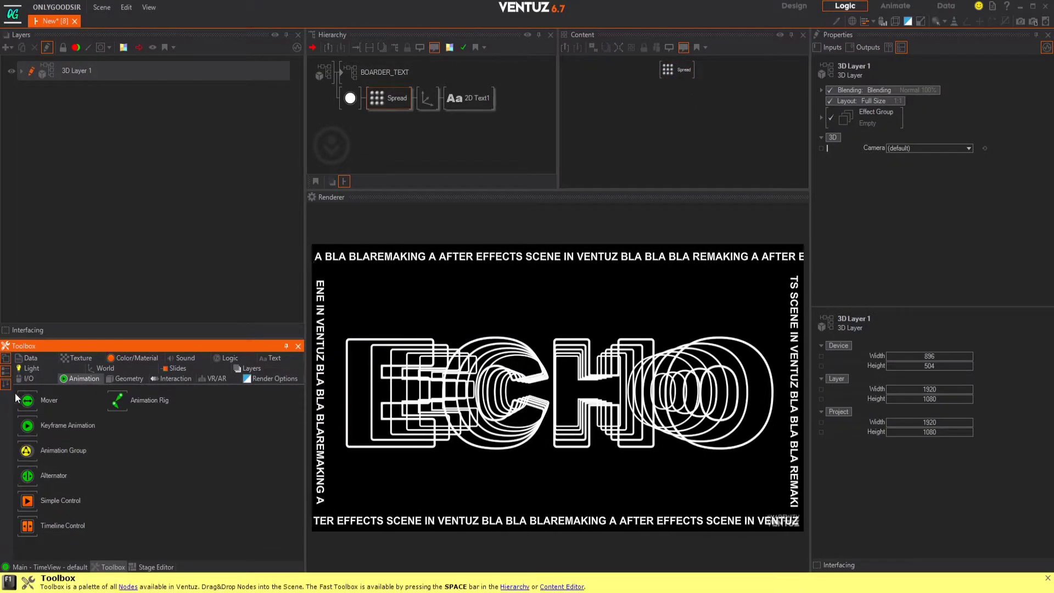
{"action": "left_click_drag", "start_coordinate": [637, 147], "coordinate": [638, 146]}
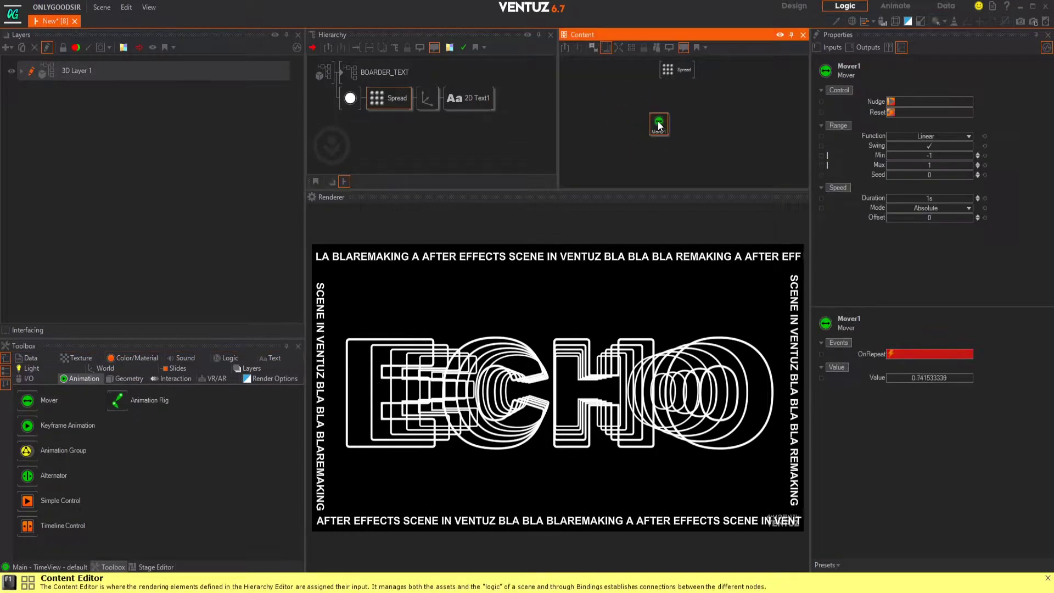
{"action": "left_click", "coordinate": [679, 71]}
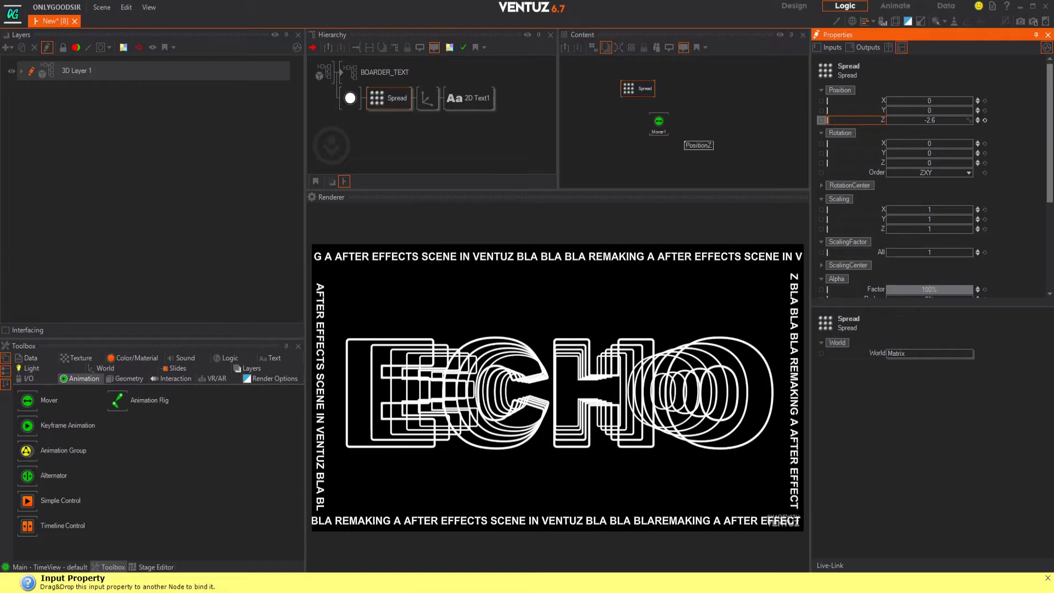
{"action": "left_click_drag", "start_coordinate": [882, 119], "coordinate": [659, 124]}
Set the Mover's range to Min -3 and Max 3, with a duration of 5 s.
{"action": "left_click", "coordinate": [942, 156]}
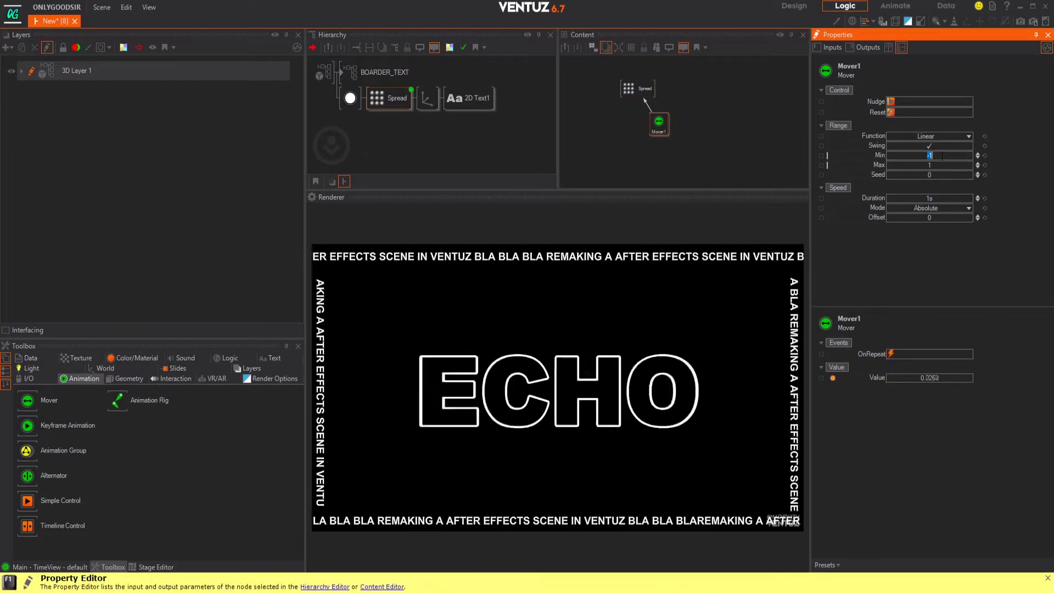
{"action": "key", "text": "Return"}
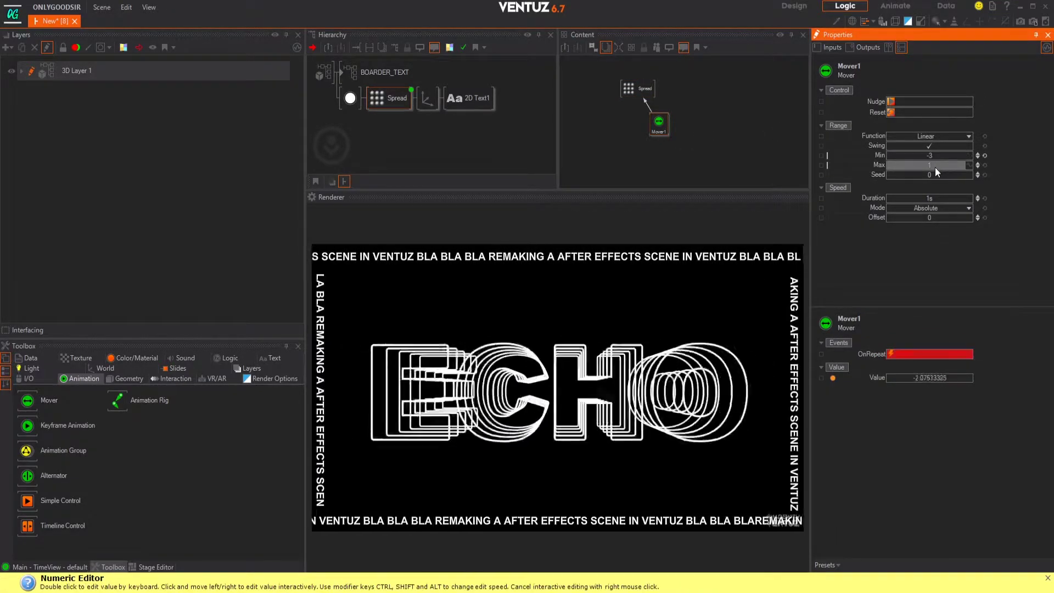
{"action": "left_click", "coordinate": [935, 167]}
{"action": "type", "text": "3"}
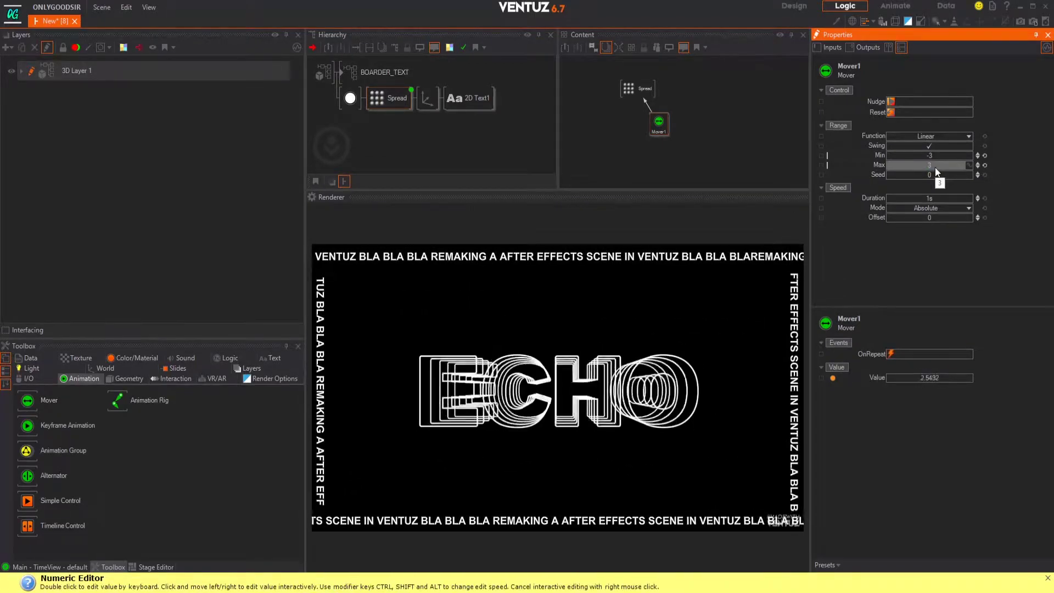
{"action": "left_click", "coordinate": [934, 199]}
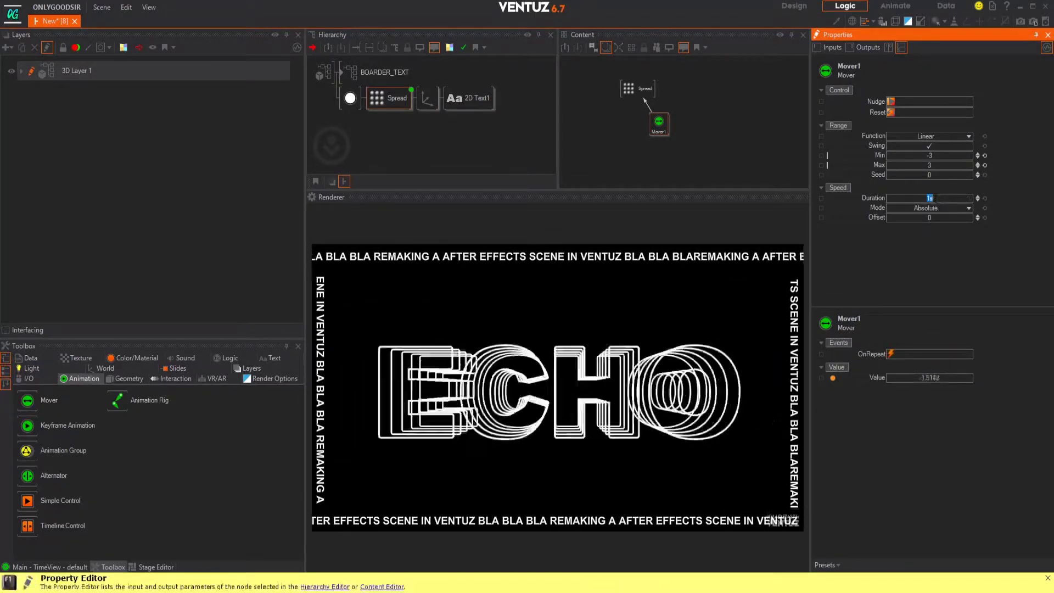
{"action": "type", "text": "5"}
{"action": "key", "text": "Return"}
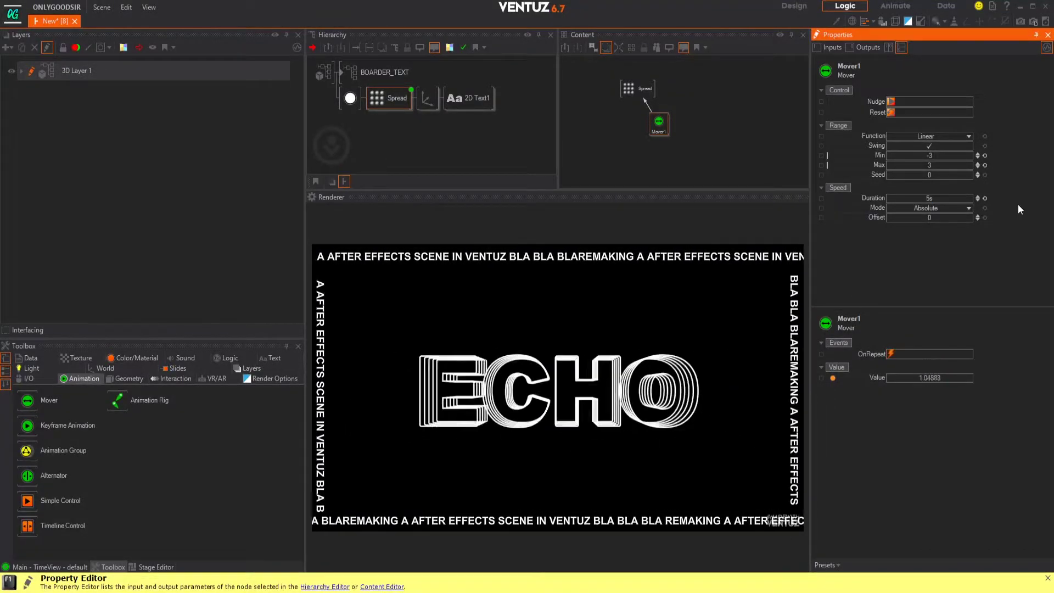
Set the Mover's duration to 6 s and its function to Cosine after trying Sine, and place it beside the Spread node.
{"action": "double_click", "coordinate": [938, 198]}
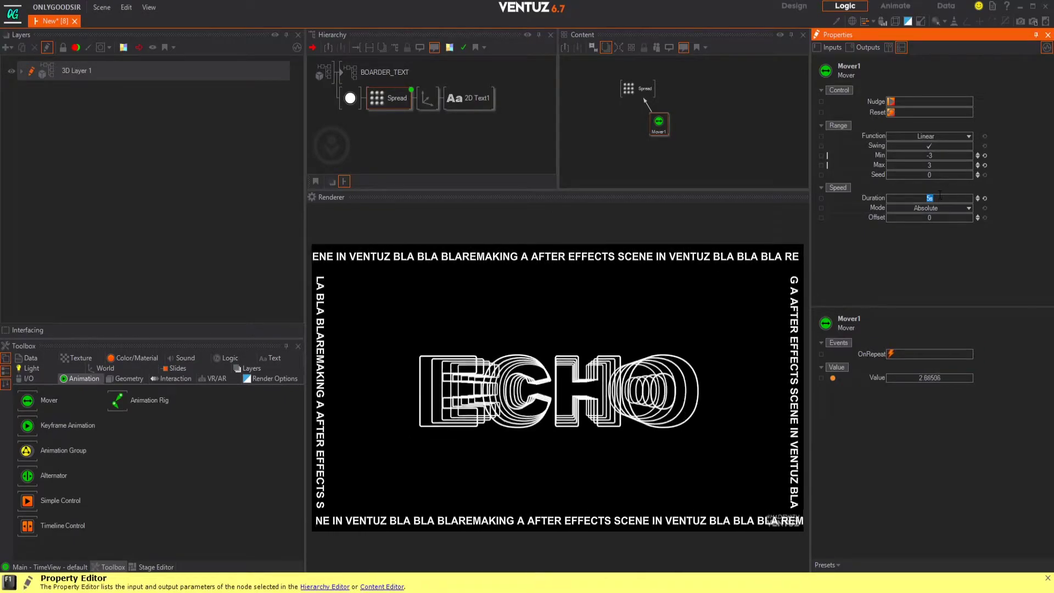
{"action": "left_click", "coordinate": [940, 136]}
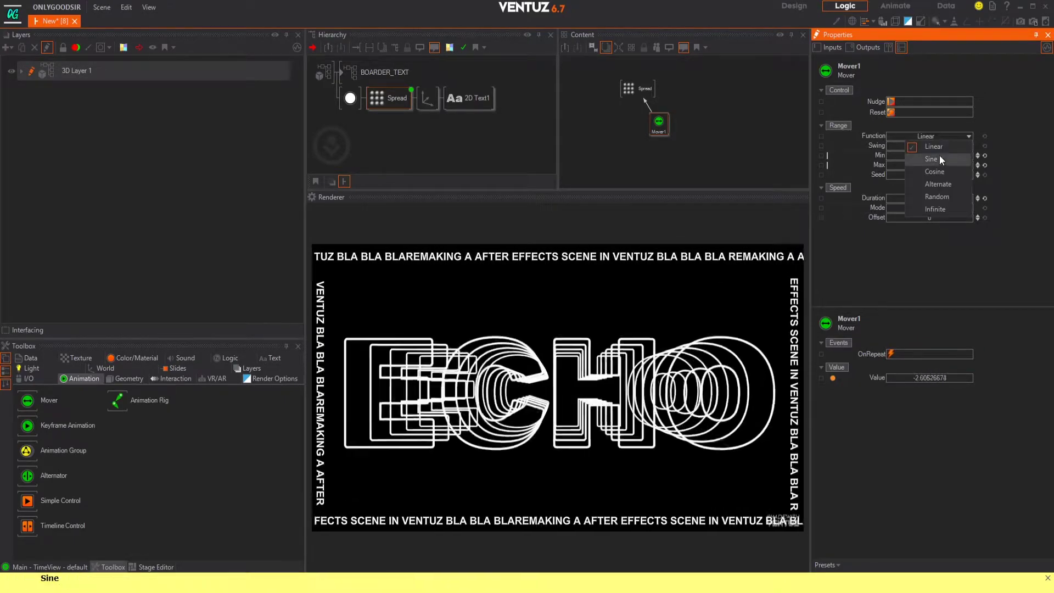
{"action": "left_click", "coordinate": [939, 159]}
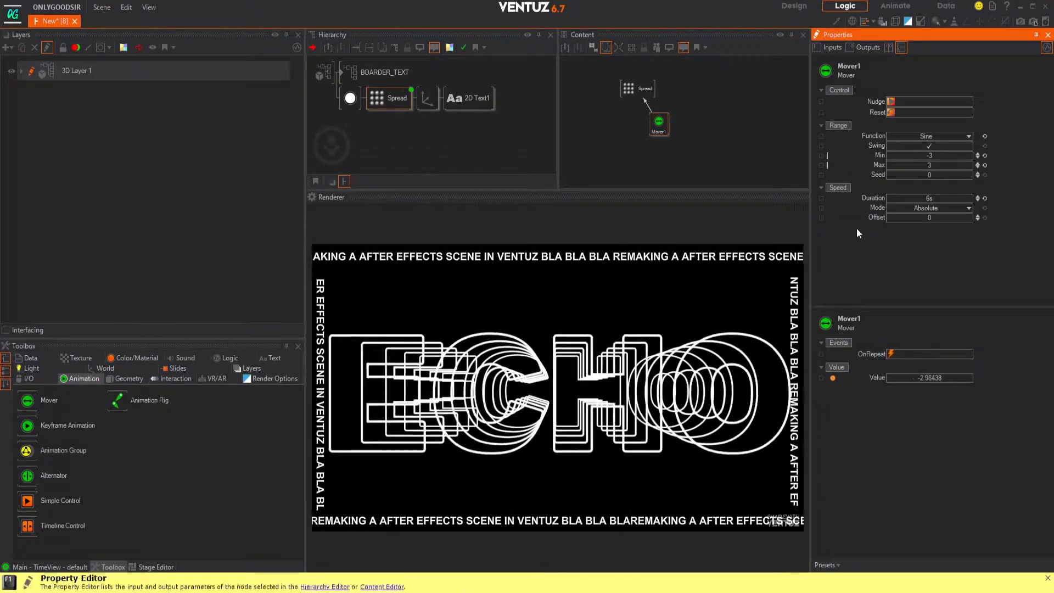
{"action": "left_click", "coordinate": [955, 137]}
{"action": "left_click", "coordinate": [944, 169]}
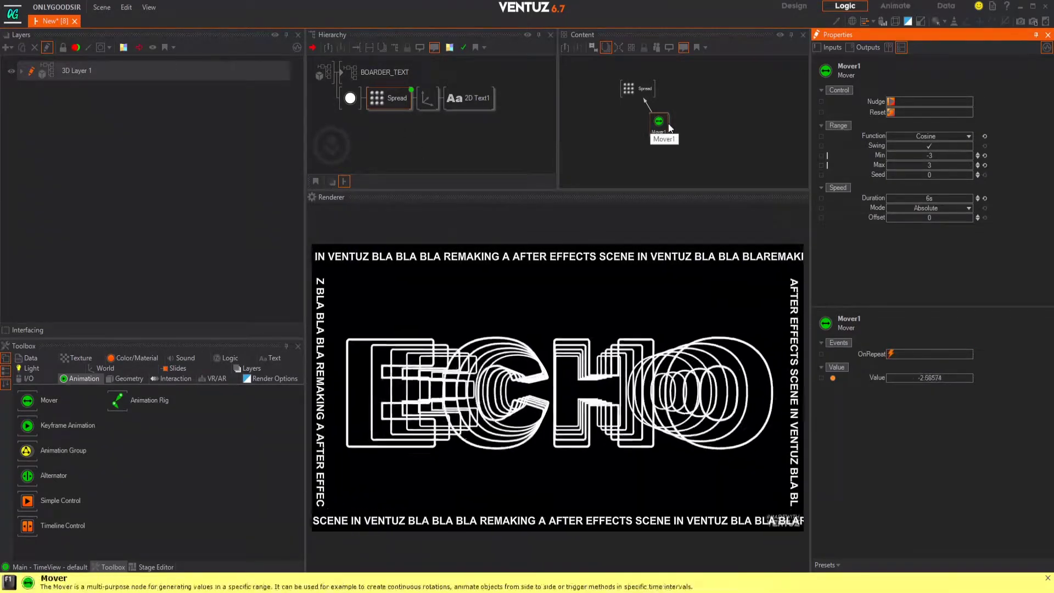
{"action": "left_click_drag", "start_coordinate": [663, 127], "coordinate": [678, 128]}
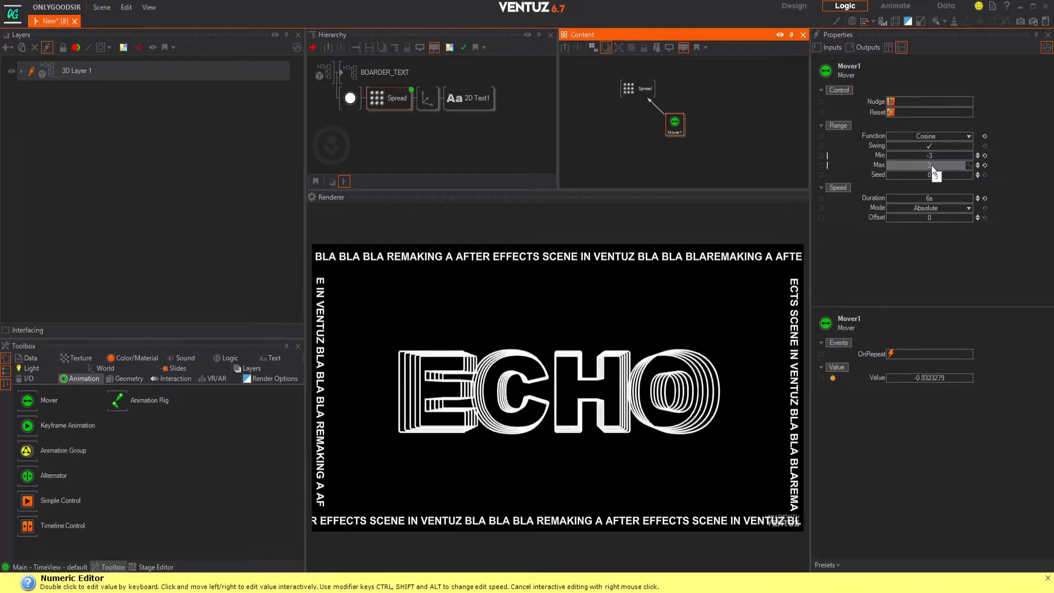
{"action": "left_click_drag", "start_coordinate": [667, 125], "coordinate": [664, 90]}
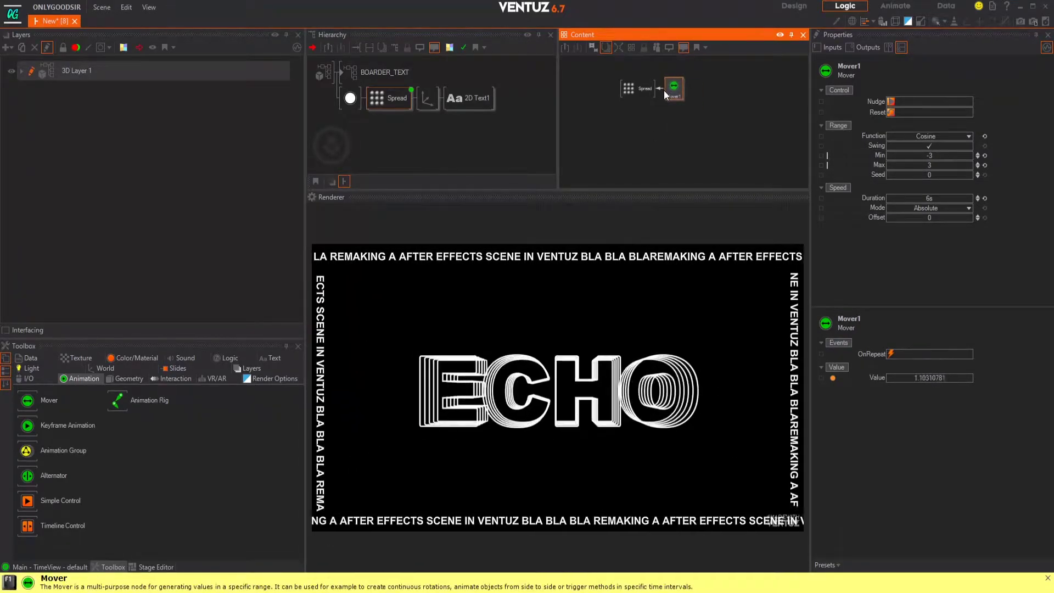
Set the Spread node's Alpha Factor to 77% so the echo copies fade out.
{"action": "left_click", "coordinate": [412, 104]}
{"action": "scroll", "coordinate": [879, 264], "scroll_direction": "down", "scroll_amount": 5}
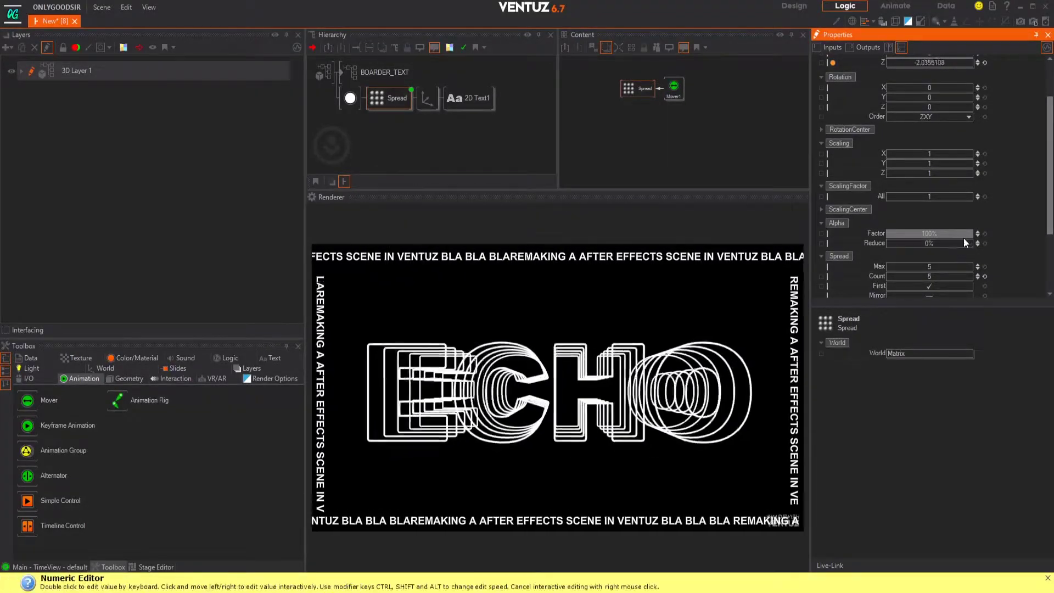
{"action": "left_click_drag", "start_coordinate": [963, 234], "coordinate": [953, 236]}
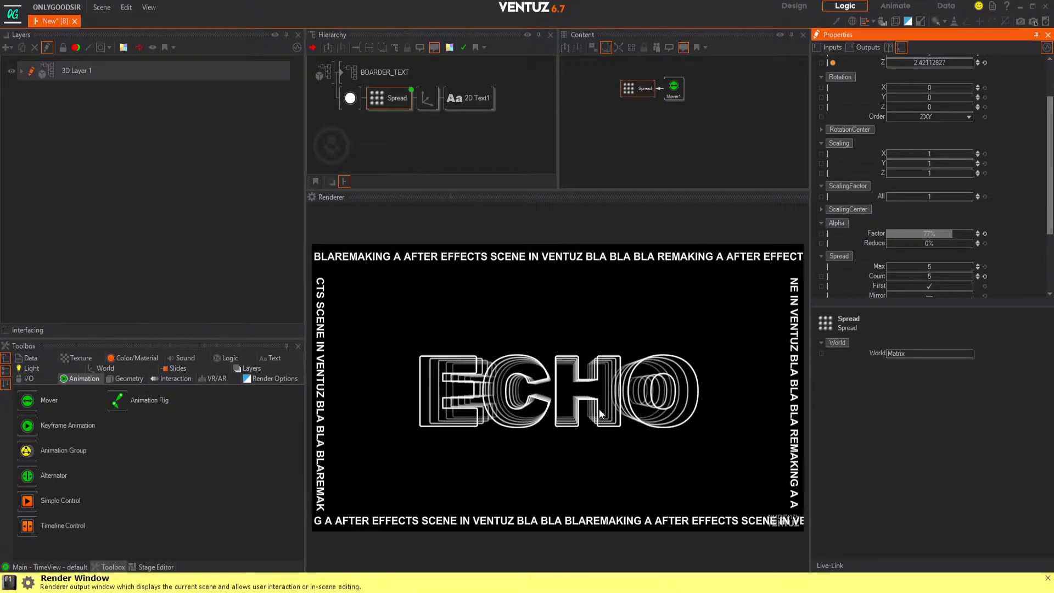
Try 4 and 14 copies on the Spread node, and reset its Max and Count to 5.
{"action": "scroll", "coordinate": [955, 255], "scroll_direction": "down", "scroll_amount": 1}
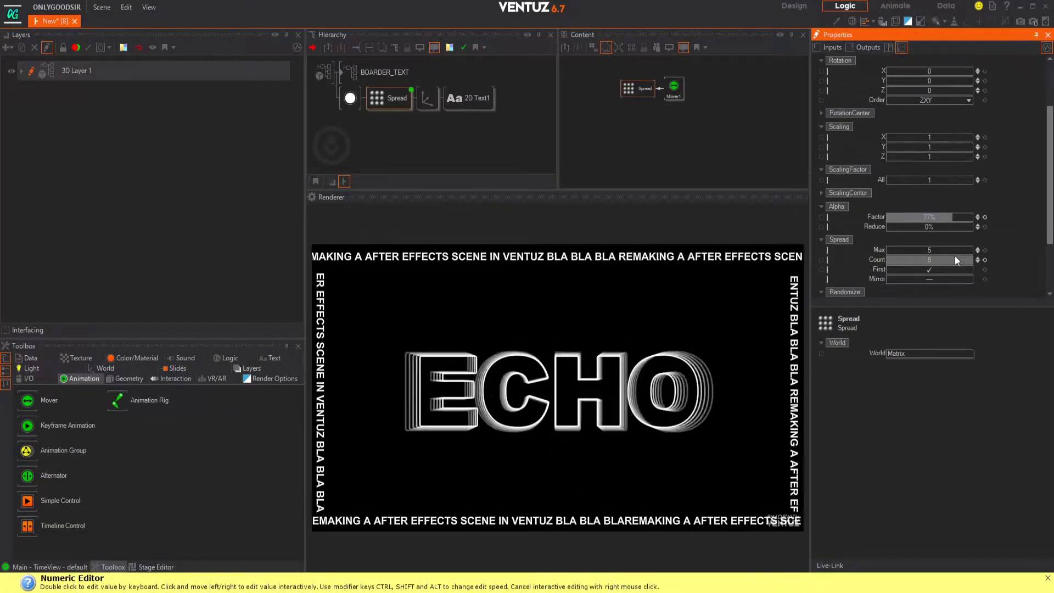
{"action": "left_click", "coordinate": [977, 263]}
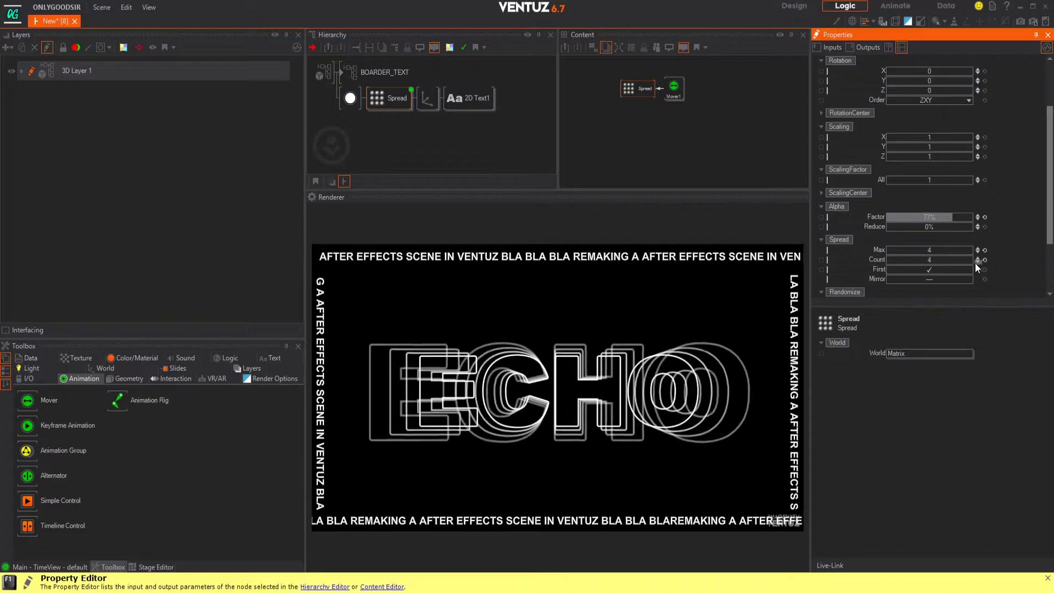
{"action": "double_click", "coordinate": [941, 260]}
{"action": "type", "text": "14"}
{"action": "key", "text": "Return"}
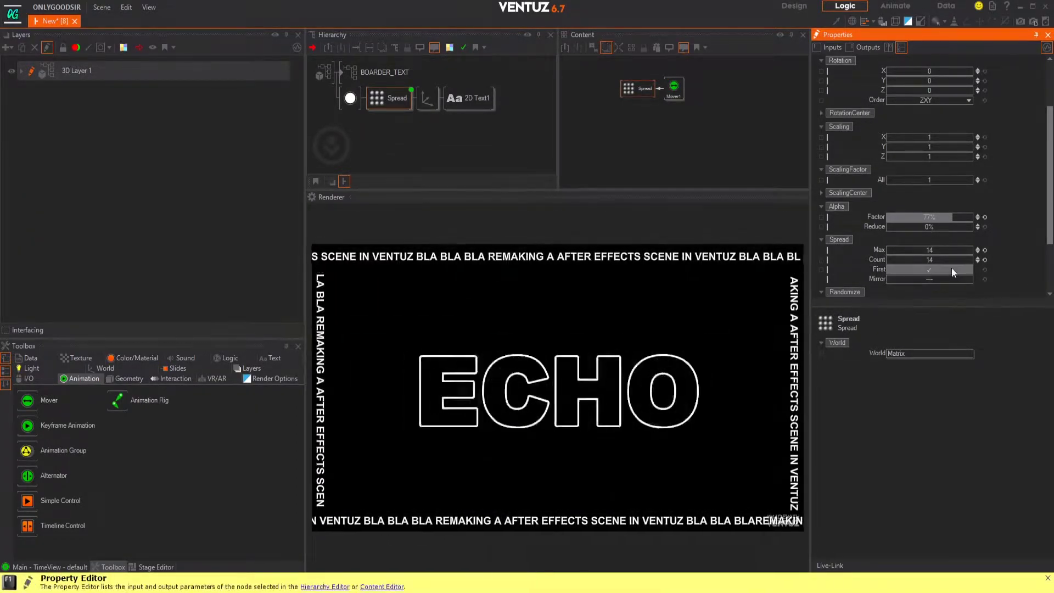
{"action": "left_click", "coordinate": [984, 251]}
{"action": "left_click", "coordinate": [984, 259]}
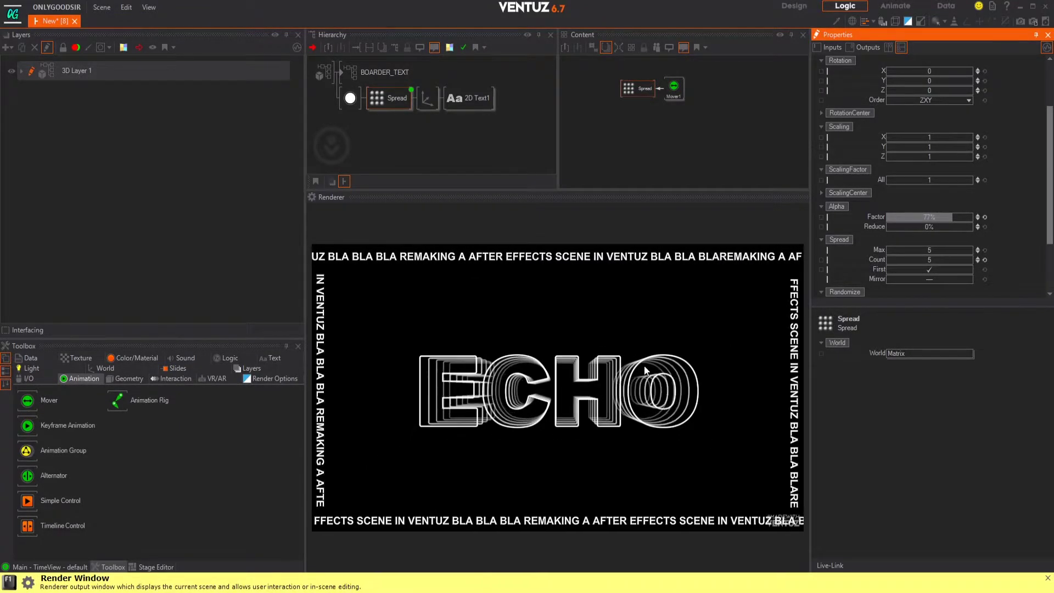
Try rotating the Spread node about Y and X, and reset both rotations.
{"action": "scroll", "coordinate": [933, 147], "scroll_direction": "up", "scroll_amount": 2}
{"action": "scroll", "coordinate": [932, 144], "scroll_direction": "up", "scroll_amount": 3}
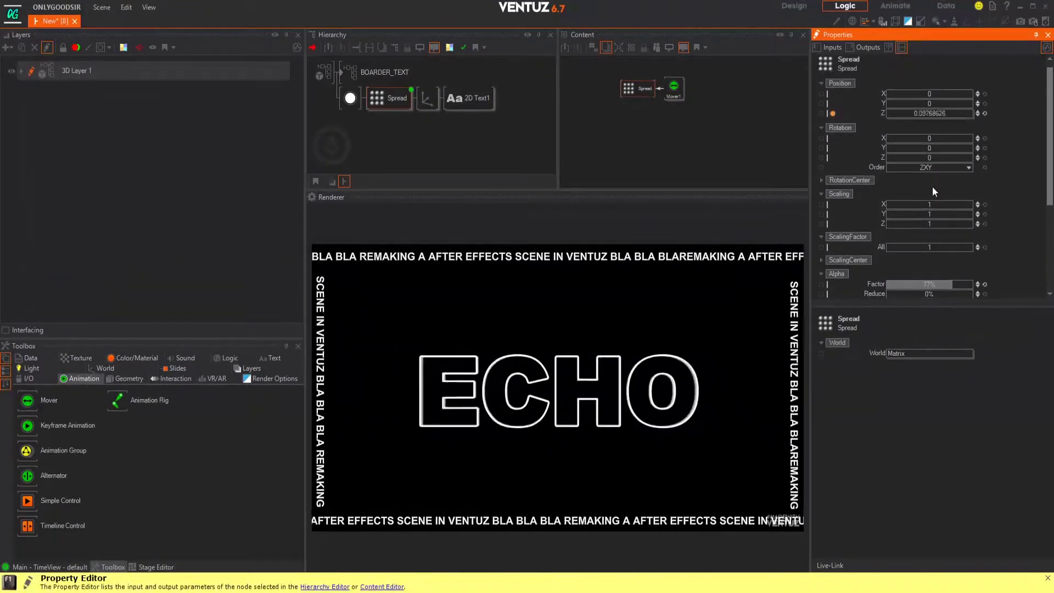
{"action": "mouse_move", "coordinate": [937, 150]}
{"action": "left_mouse_down"}
{"action": "mouse_move", "coordinate": [920, 149]}
{"action": "mouse_move", "coordinate": [940, 149]}
{"action": "mouse_move", "coordinate": [948, 135]}
{"action": "left_mouse_up"}
{"action": "left_click", "coordinate": [985, 148]}
{"action": "left_click", "coordinate": [985, 139]}
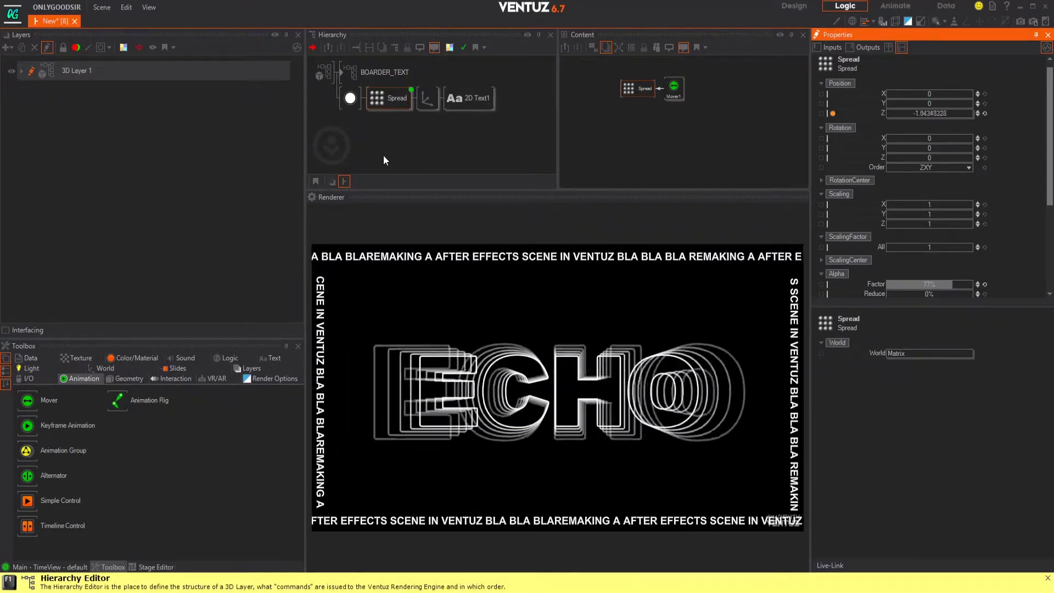
Add an Axis node with a Rectangle behind it above BOARDER_TEXT in the hierarchy, and set the Axis's overall scaling factor to 50.6.
{"action": "left_click", "coordinate": [100, 368]}
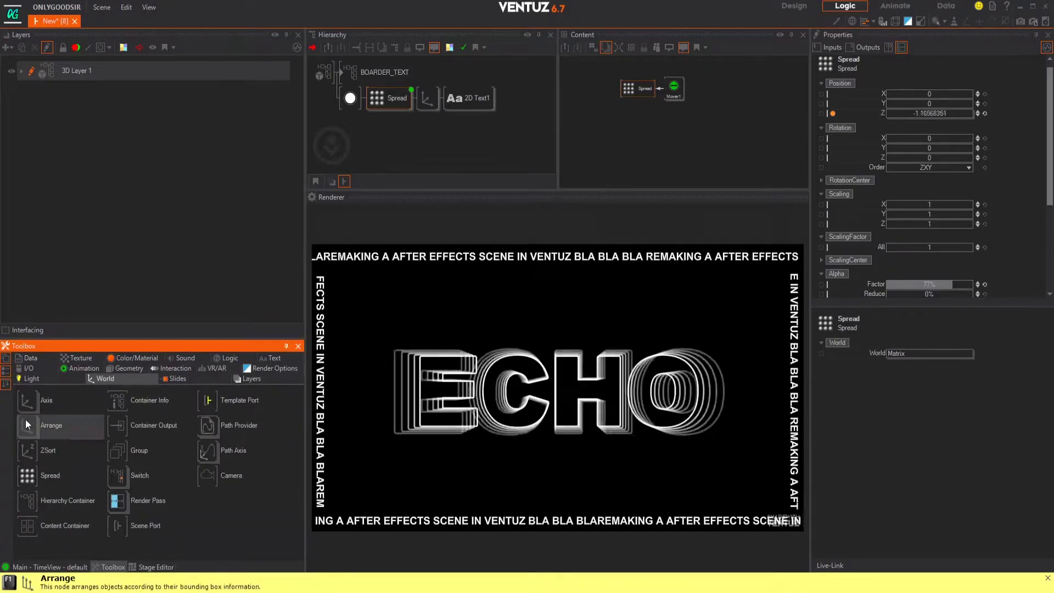
{"action": "left_click_drag", "start_coordinate": [28, 400], "coordinate": [351, 70]}
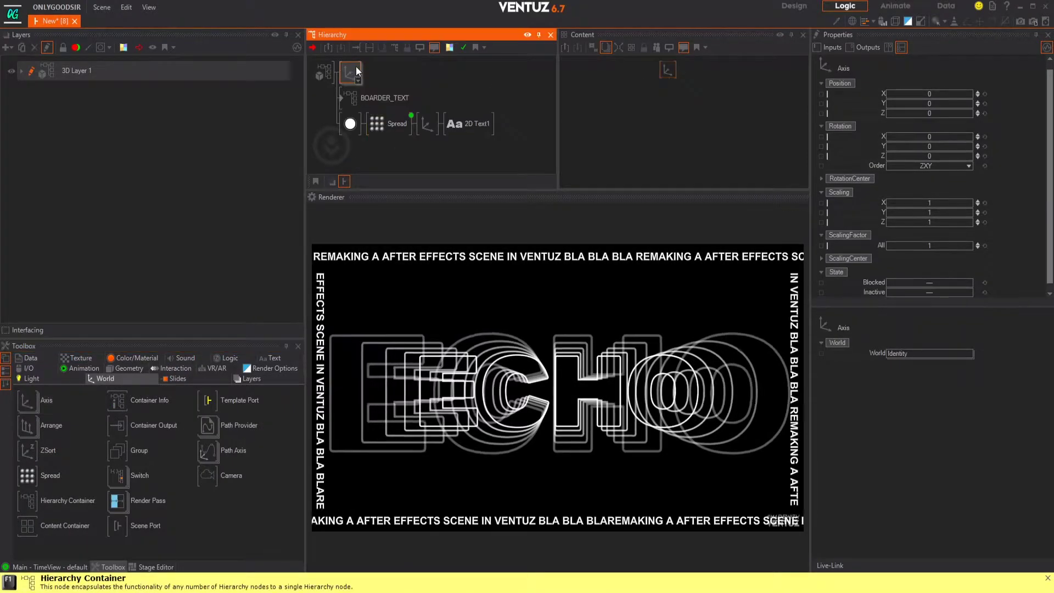
{"action": "left_click", "coordinate": [128, 369]}
{"action": "left_click_drag", "start_coordinate": [29, 403], "coordinate": [365, 76]}
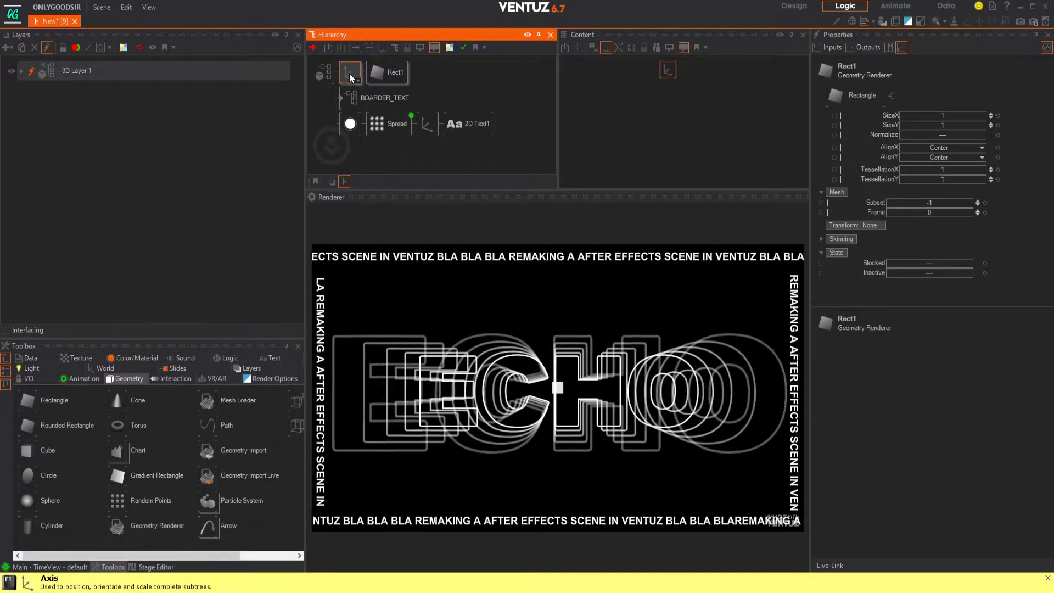
{"action": "left_click", "coordinate": [350, 72]}
{"action": "left_click_drag", "start_coordinate": [936, 252], "coordinate": [971, 253]}
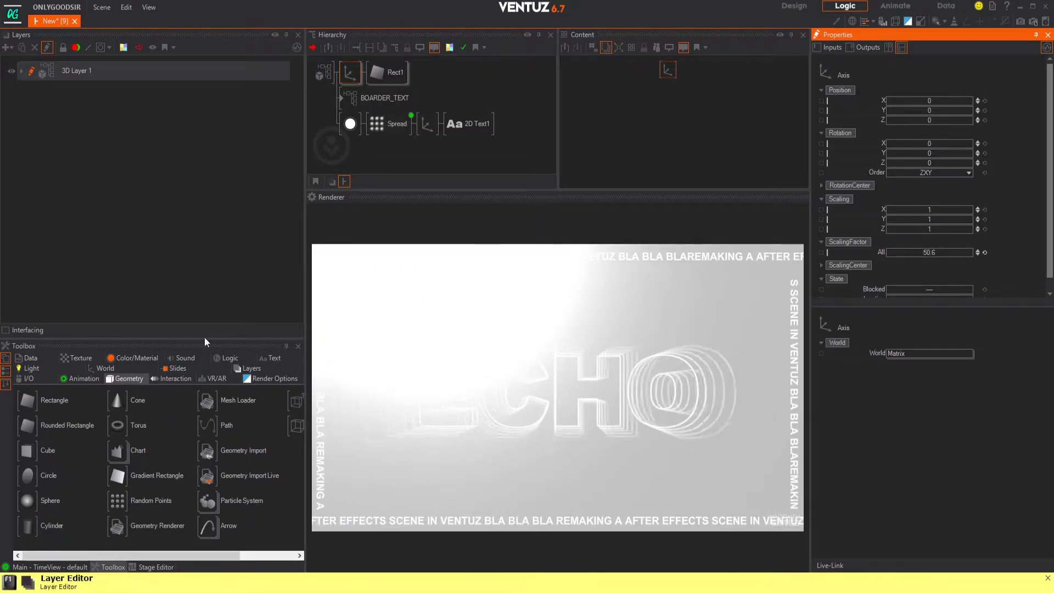
Insert a Color Solid node between the new Axis and the background rectangle.
{"action": "left_click", "coordinate": [125, 358]}
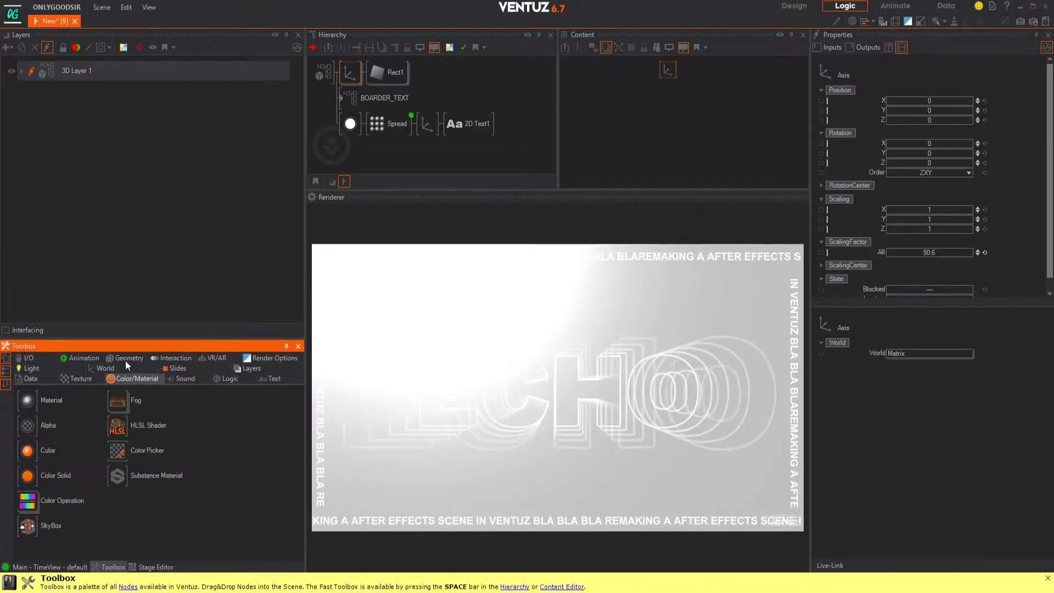
{"action": "left_click_drag", "start_coordinate": [38, 476], "coordinate": [172, 401]}
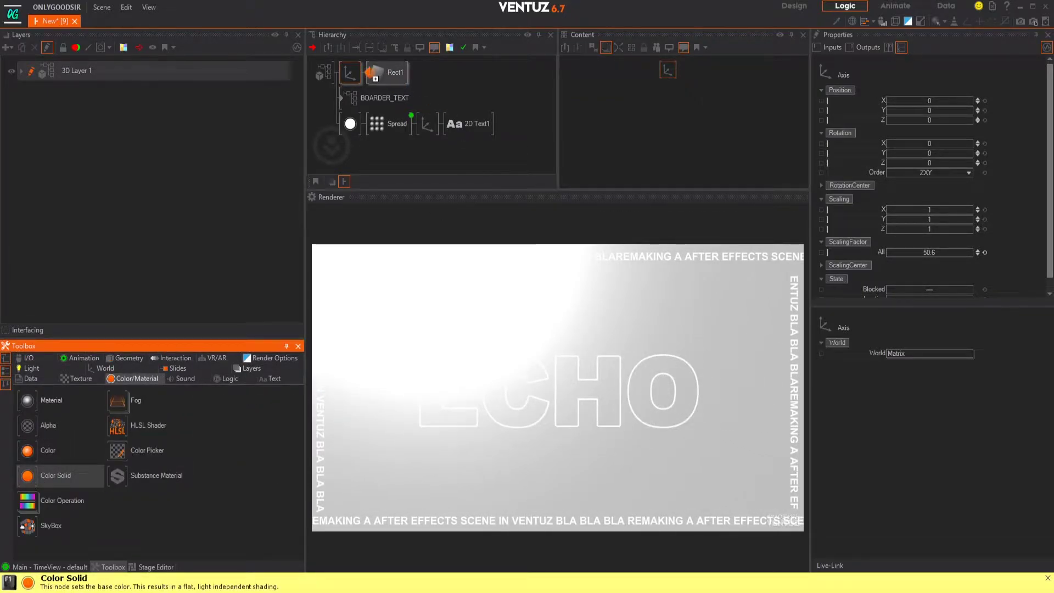
{"action": "left_click_drag", "start_coordinate": [375, 77], "coordinate": [376, 74]}
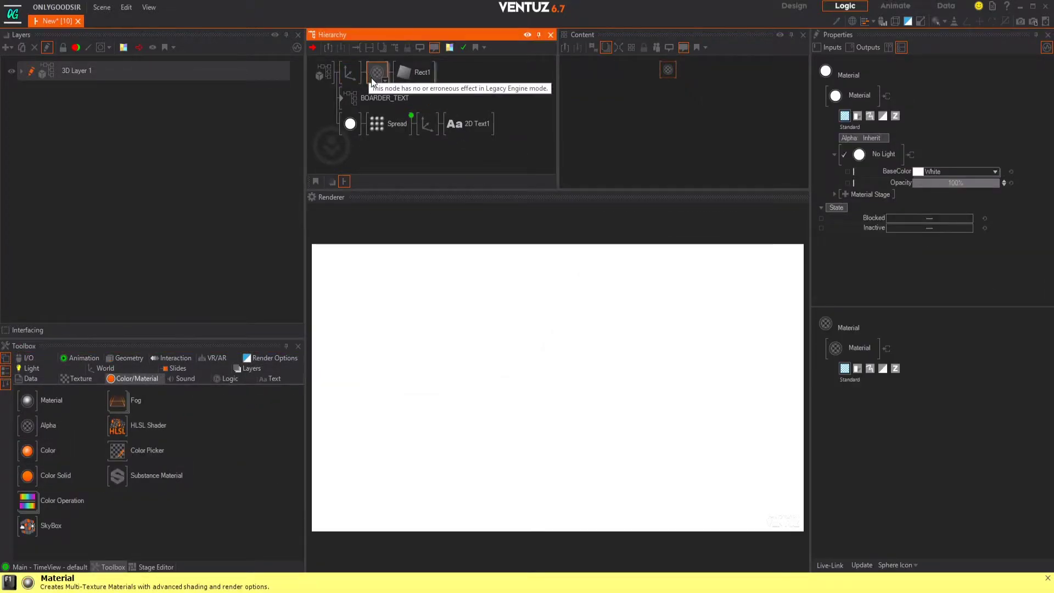
Try red as the background material's base color, and set it to blue with RGB 0, 131, 239.
{"action": "left_click", "coordinate": [995, 172]}
{"action": "left_click_drag", "start_coordinate": [949, 209], "coordinate": [1006, 212]}
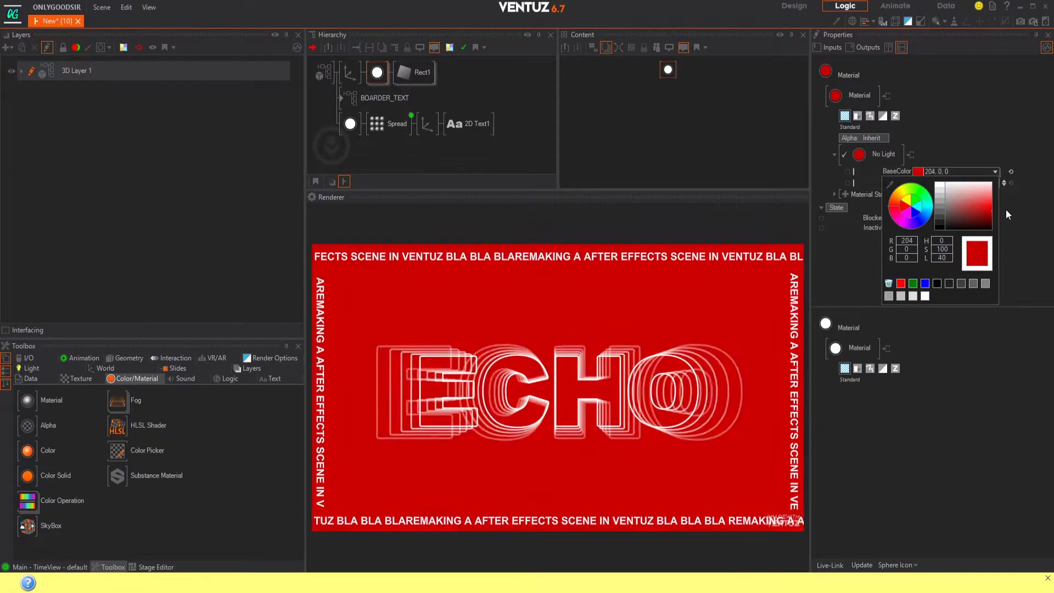
{"action": "left_click_drag", "start_coordinate": [930, 219], "coordinate": [929, 216]}
{"action": "left_click", "coordinate": [983, 137]}
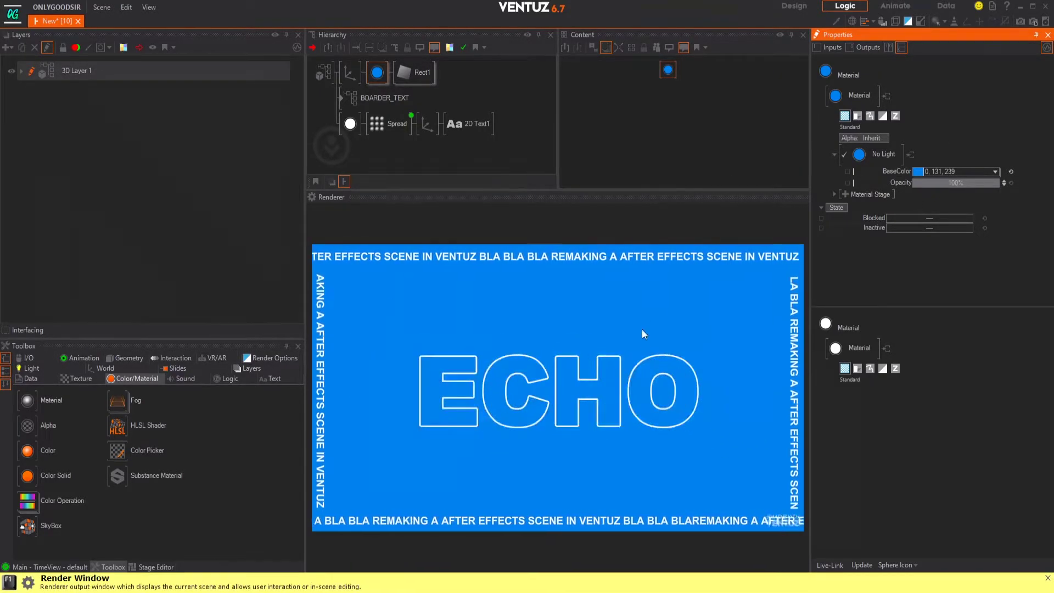
Set the background rectangle's tessellation to 150 in both X and Y.
{"action": "left_click", "coordinate": [403, 68]}
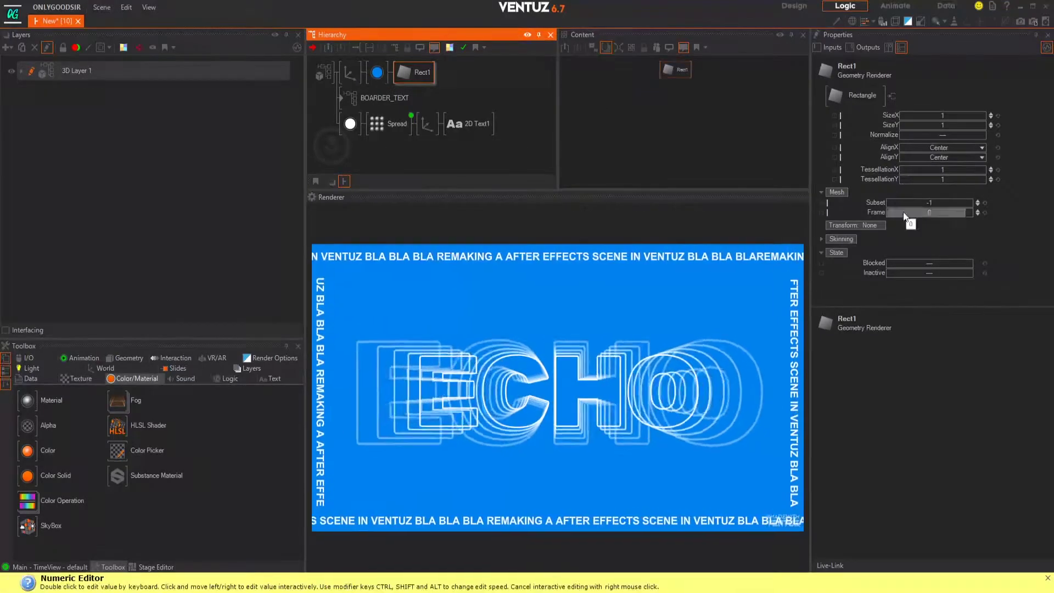
{"action": "left_click_drag", "start_coordinate": [916, 170], "coordinate": [985, 169]}
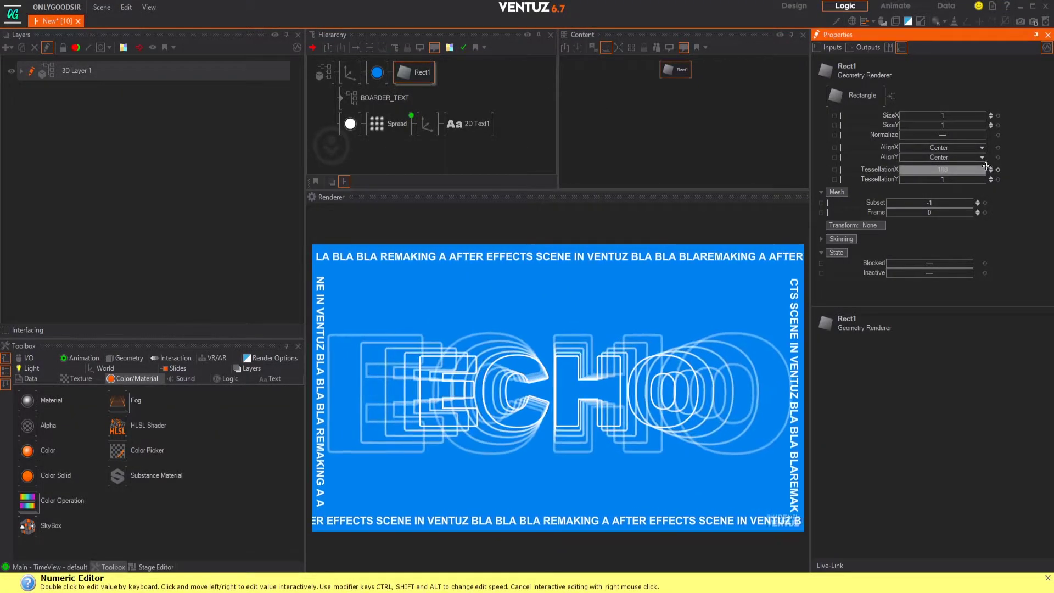
{"action": "left_click_drag", "start_coordinate": [924, 180], "coordinate": [963, 177]}
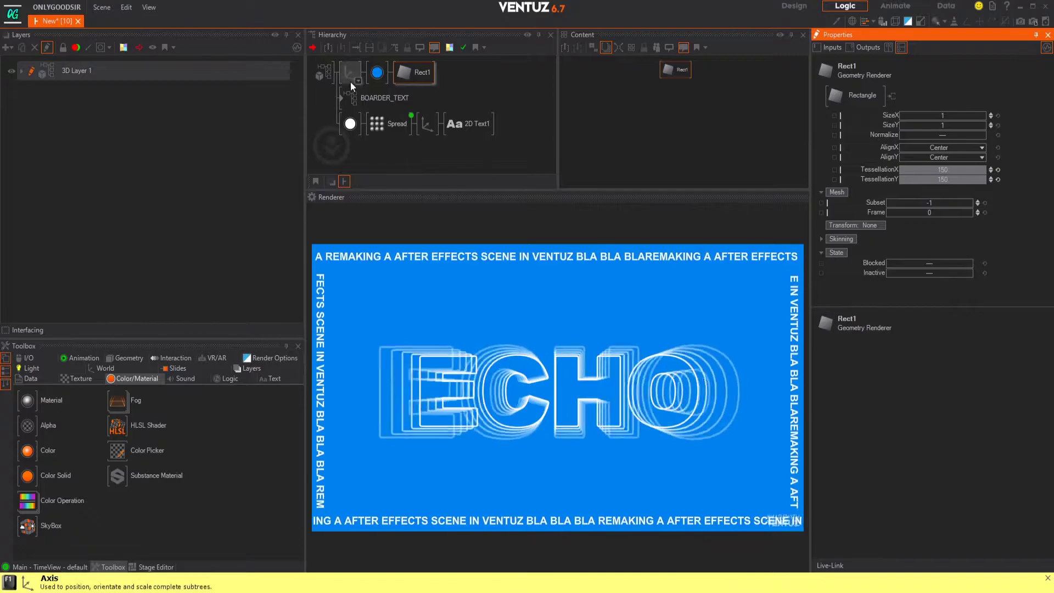
Switch the background material's shading from No Light to Phong and set its specular color to gray, RGB 86, 86, 86.
{"action": "left_click", "coordinate": [379, 75]}
{"action": "left_click", "coordinate": [883, 153]}
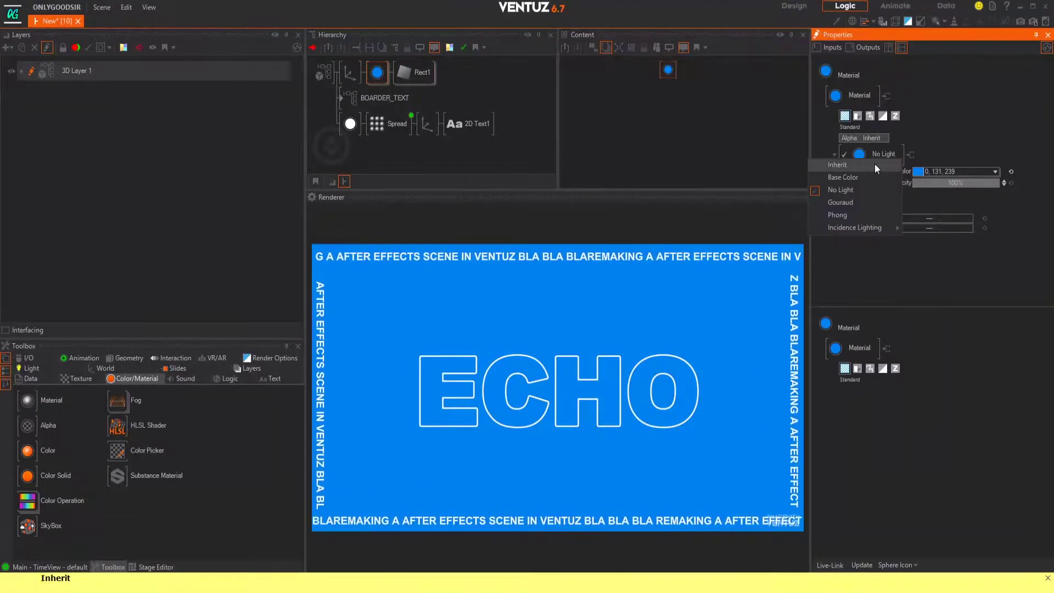
{"action": "left_click", "coordinate": [840, 215]}
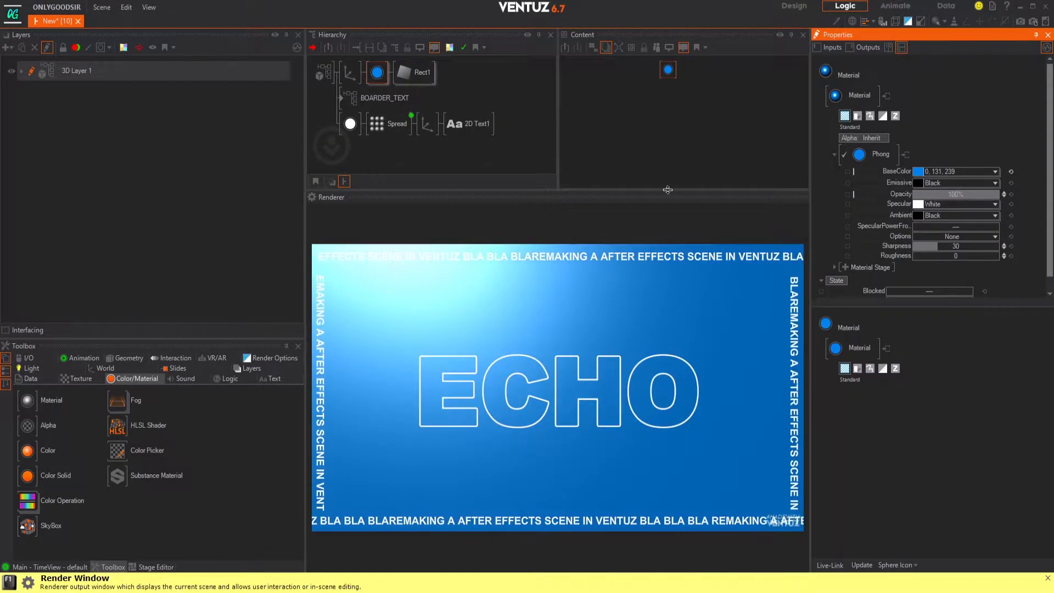
{"action": "left_click", "coordinate": [997, 204]}
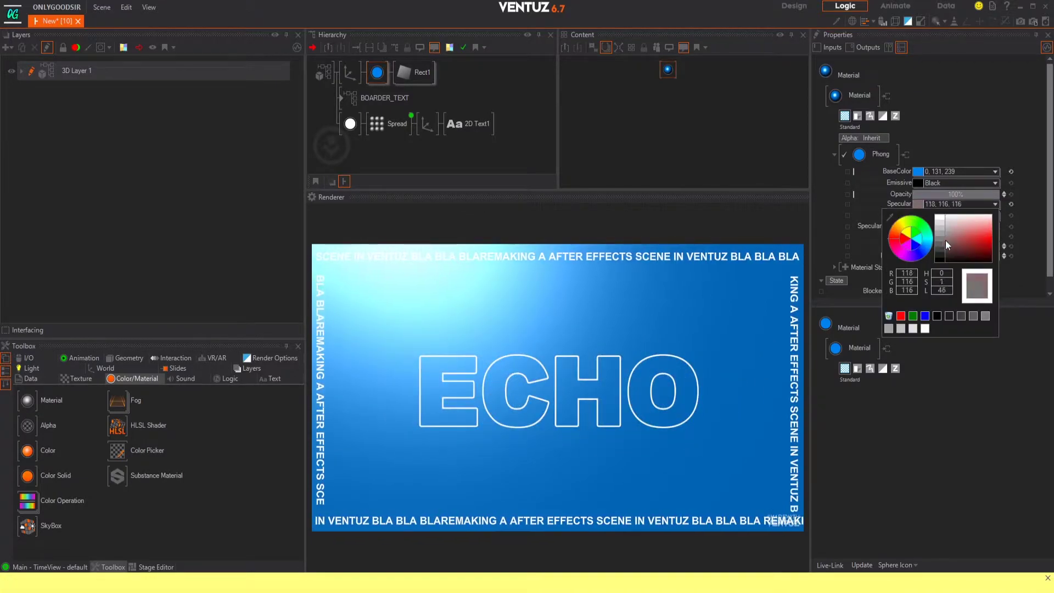
{"action": "left_click", "coordinate": [940, 247]}
{"action": "left_click_drag", "start_coordinate": [927, 248], "coordinate": [928, 246]}
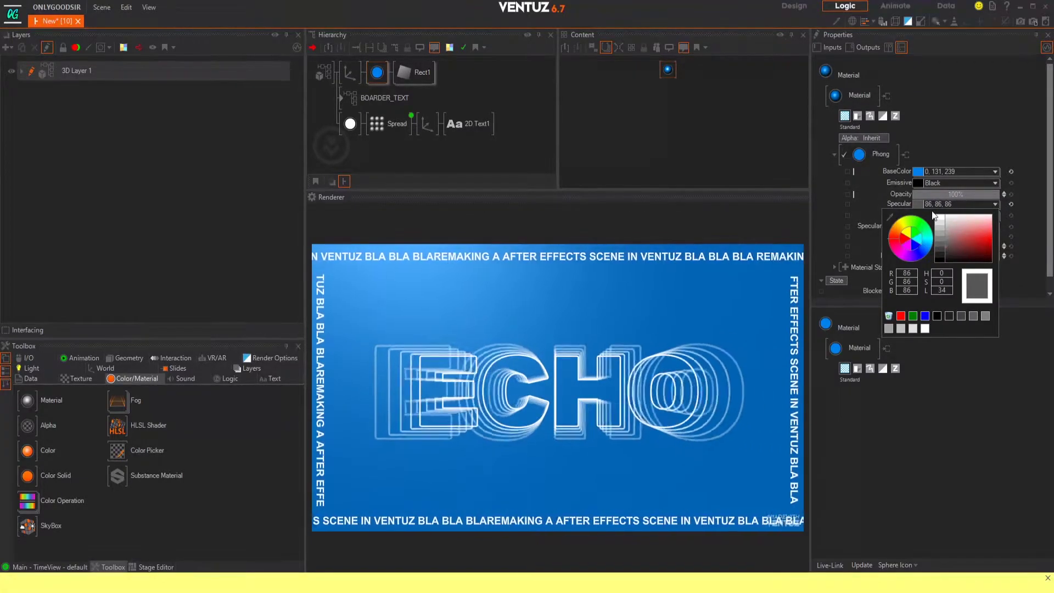
{"action": "left_click", "coordinate": [1043, 160]}
Add a Perlin Vertex Noise stage to the background material, with Animate 0.47, Amount 0.06 and ScaleUV 0.185.
{"action": "scroll", "coordinate": [939, 148], "scroll_direction": "down", "scroll_amount": 2}
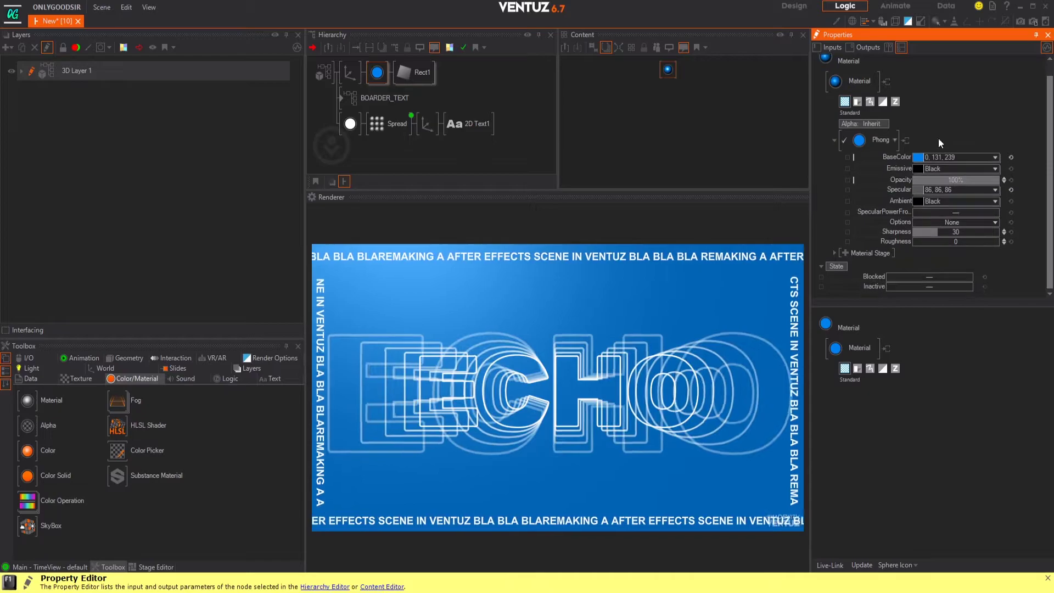
{"action": "left_click", "coordinate": [845, 254]}
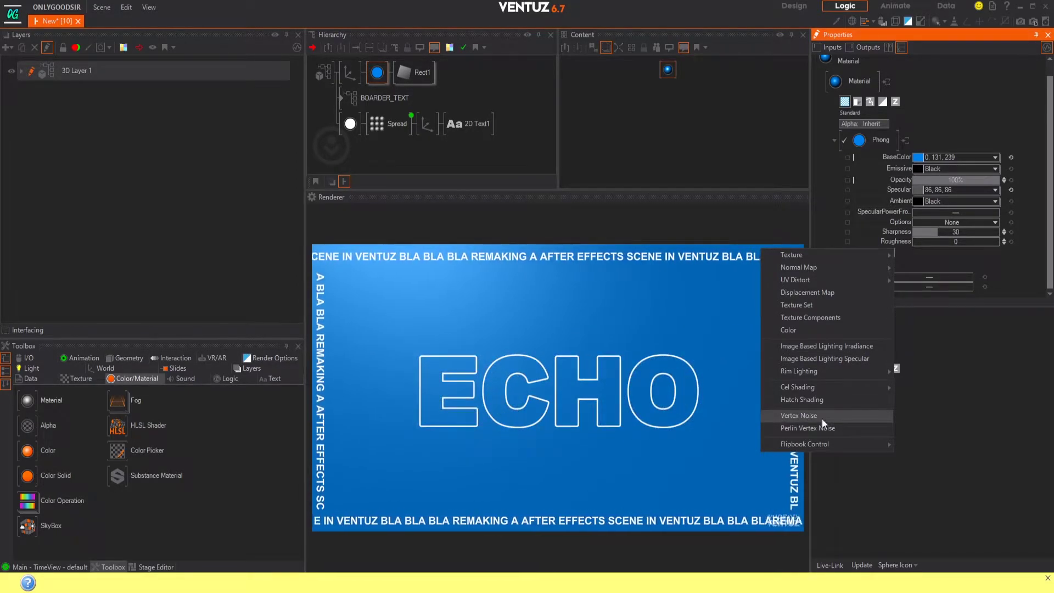
{"action": "left_click", "coordinate": [835, 428]}
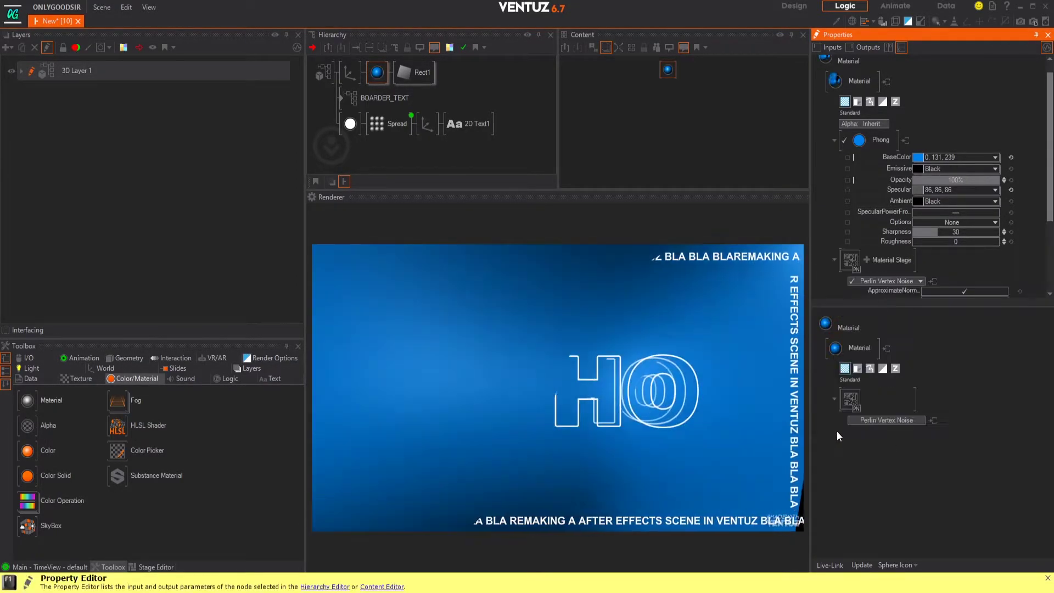
{"action": "scroll", "coordinate": [848, 278], "scroll_direction": "down", "scroll_amount": 5}
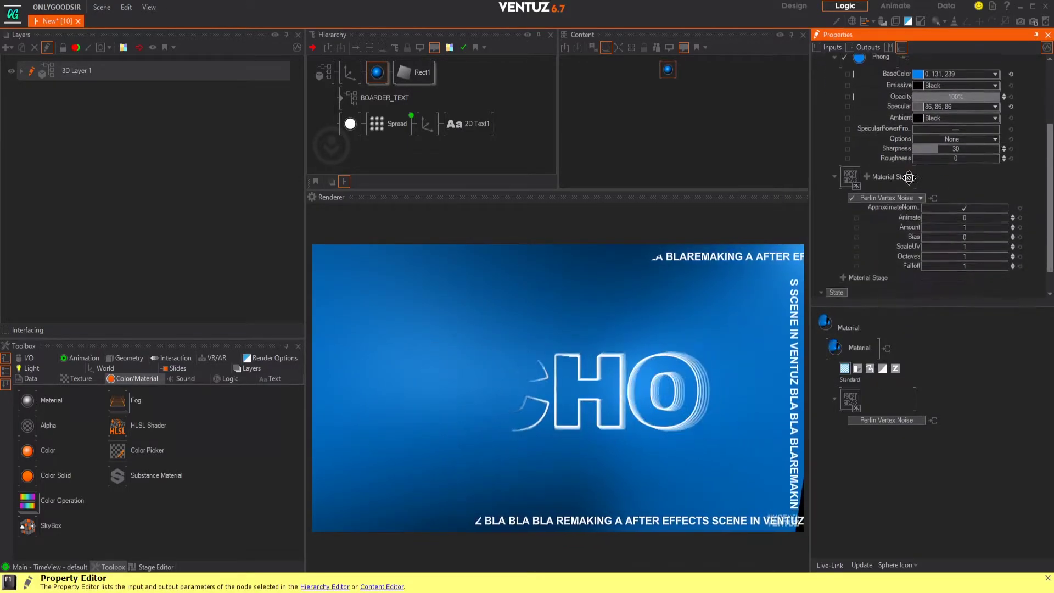
{"action": "mouse_move", "coordinate": [960, 202]}
{"action": "left_mouse_down"}
{"action": "mouse_move", "coordinate": [922, 204]}
{"action": "mouse_move", "coordinate": [966, 204]}
{"action": "mouse_move", "coordinate": [932, 226]}
{"action": "mouse_move", "coordinate": [947, 202]}
{"action": "mouse_move", "coordinate": [928, 203]}
{"action": "mouse_move", "coordinate": [927, 223]}
{"action": "mouse_move", "coordinate": [958, 221]}
{"action": "left_mouse_up"}
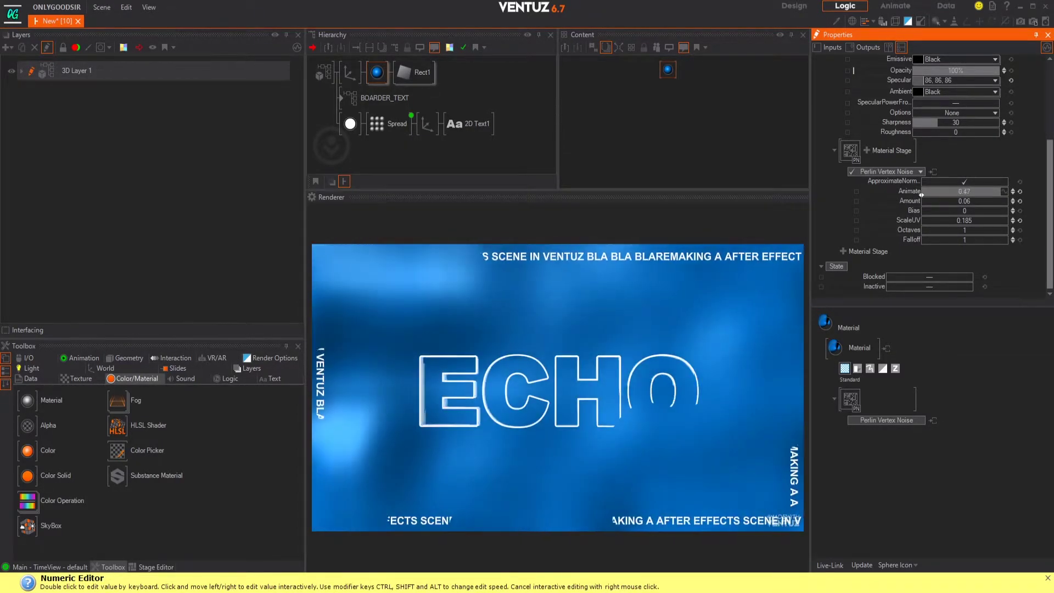
Set the Perlin vertex noise's Bias to -0.035, ScaleUV to 0.535, Octaves to 2 and Amount to 0.343.
{"action": "left_click_drag", "start_coordinate": [955, 210], "coordinate": [1007, 208]}
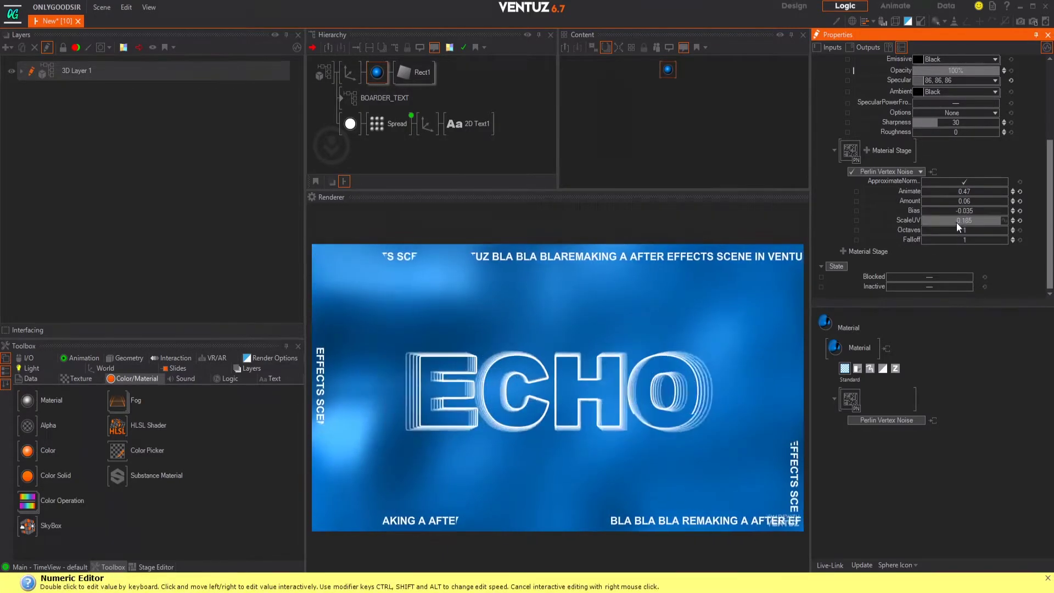
{"action": "left_click_drag", "start_coordinate": [969, 233], "coordinate": [986, 229]}
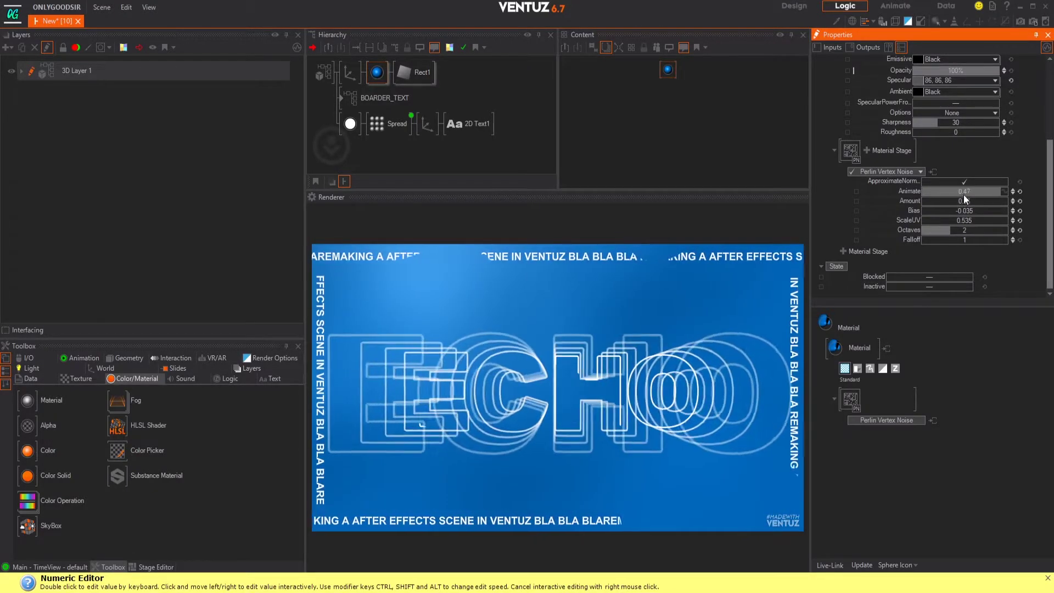
{"action": "mouse_move", "coordinate": [964, 201]}
{"action": "left_mouse_down"}
{"action": "mouse_move", "coordinate": [1006, 201]}
{"action": "mouse_move", "coordinate": [965, 203]}
{"action": "left_mouse_up"}
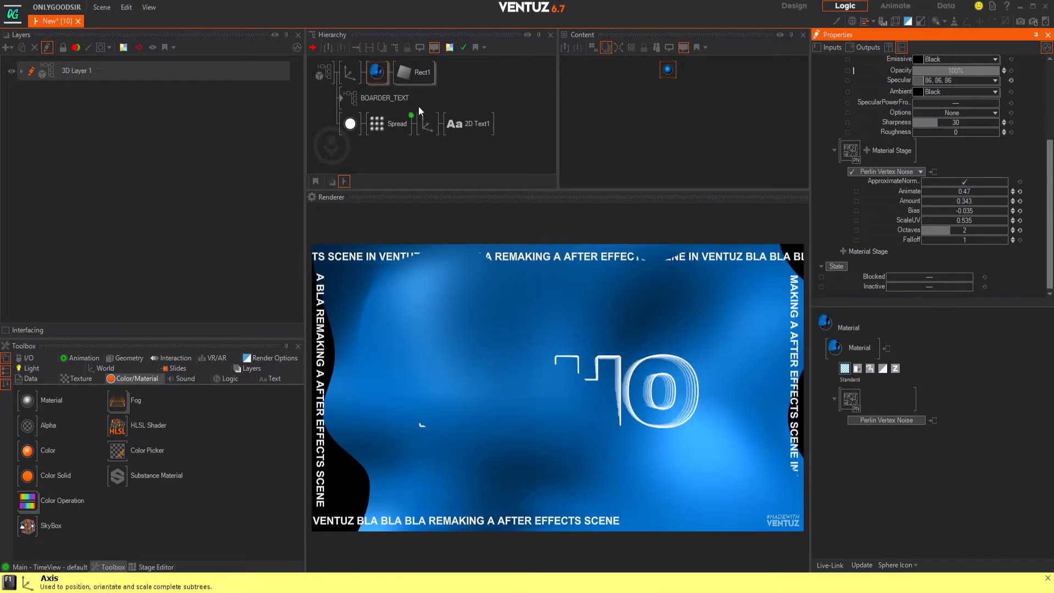
Enlarge the background rectangle to SizeX 1.46 and SizeY 1.7.
{"action": "left_click", "coordinate": [414, 72]}
{"action": "left_click_drag", "start_coordinate": [957, 115], "coordinate": [980, 125]}
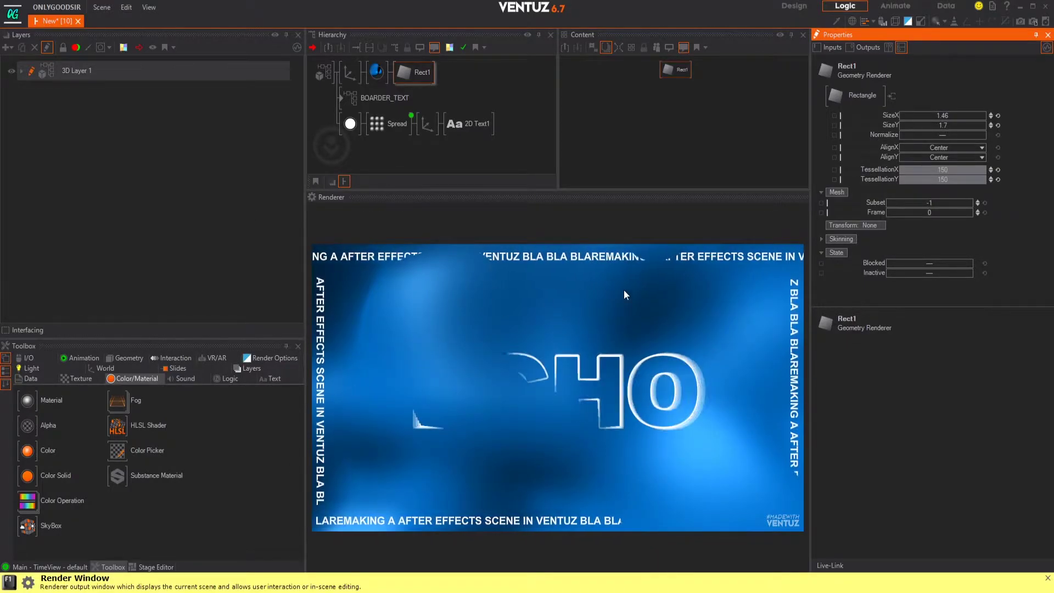
Add a Base + Alpha texture stage to the background material, keeping its default checker image.
{"action": "left_click", "coordinate": [377, 73]}
{"action": "scroll", "coordinate": [840, 187], "scroll_direction": "down", "scroll_amount": 2}
{"action": "scroll", "coordinate": [848, 182], "scroll_direction": "up", "scroll_amount": 2}
{"action": "left_click", "coordinate": [865, 262]}
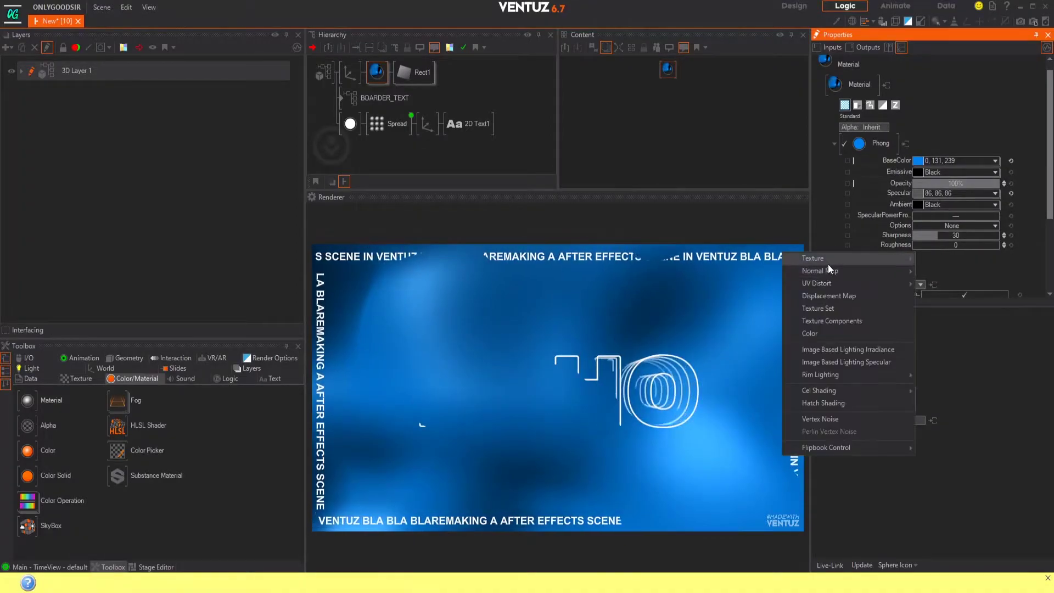
{"action": "mouse_move", "coordinate": [829, 258]}
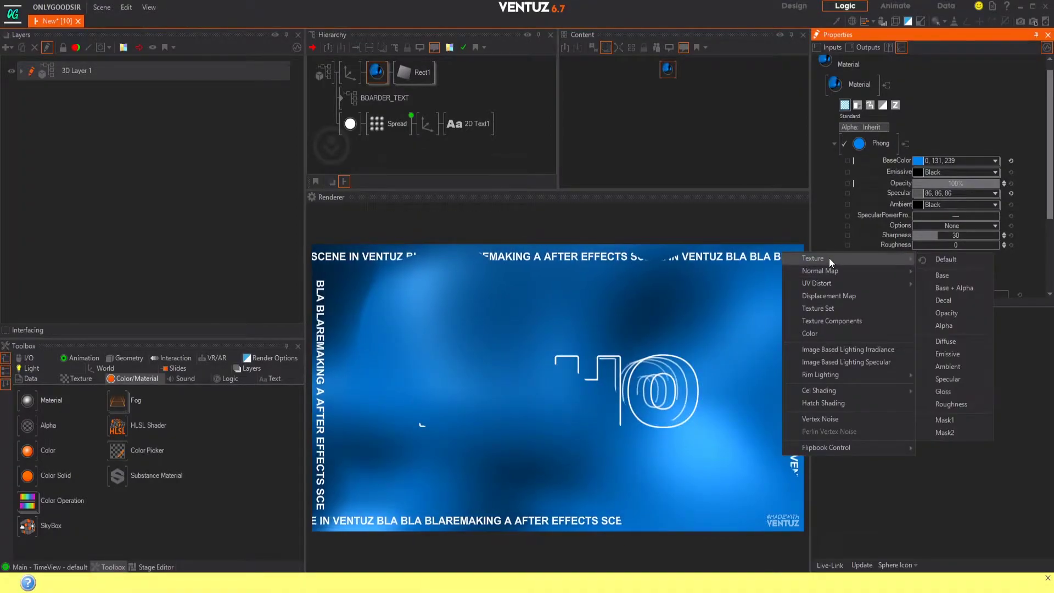
{"action": "left_click", "coordinate": [948, 291]}
{"action": "scroll", "coordinate": [933, 275], "scroll_direction": "down", "scroll_amount": 2}
{"action": "left_click", "coordinate": [877, 232]}
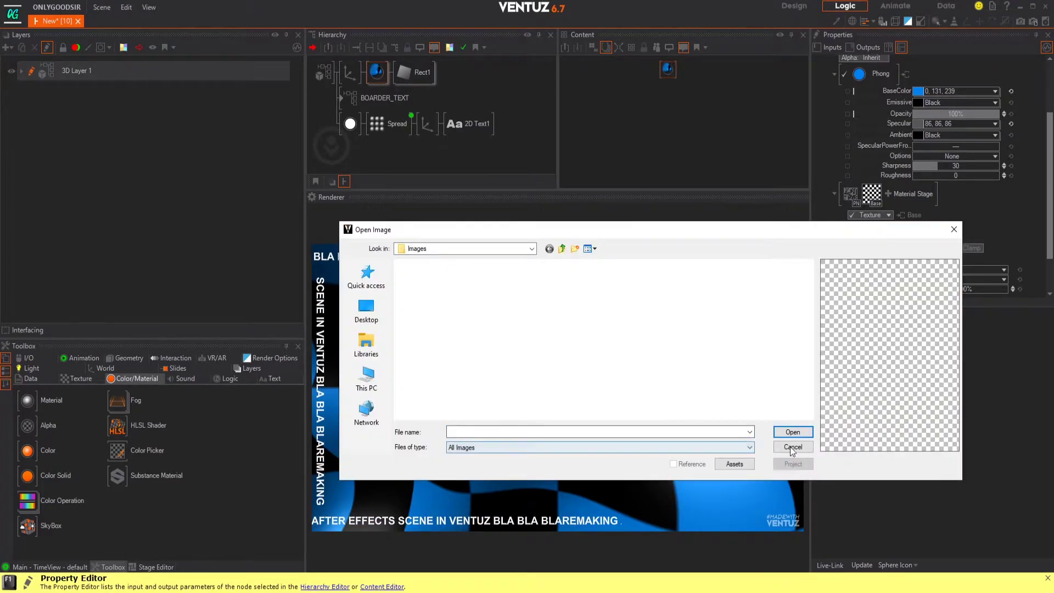
{"action": "left_click", "coordinate": [792, 447]}
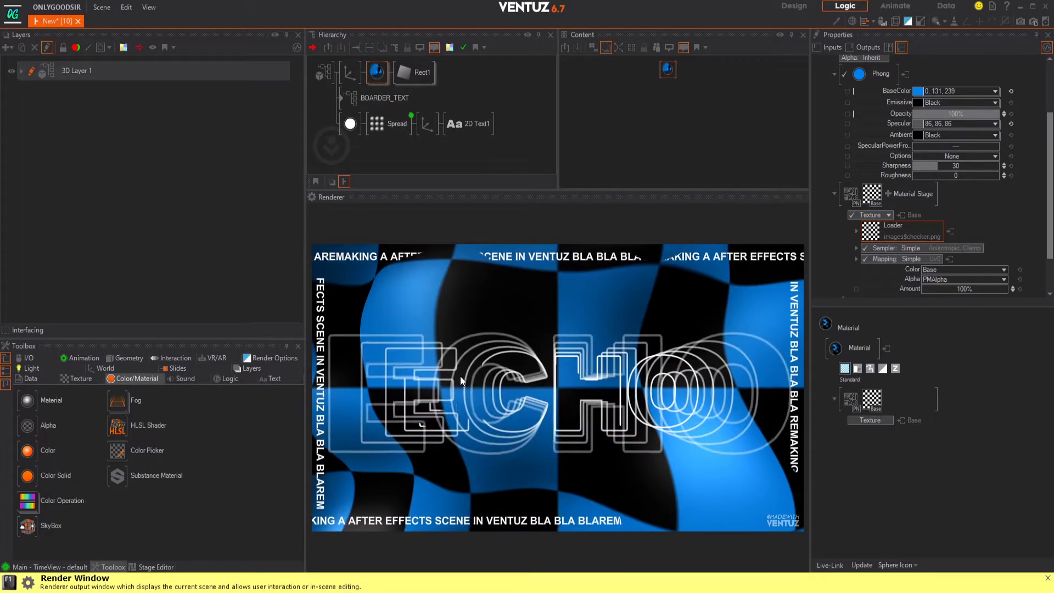
Replace the background texture's image loader with the 1D Gradient preset that repeats white-to-transparent bands.
{"action": "left_click", "coordinate": [904, 225]}
{"action": "mouse_move", "coordinate": [879, 262]}
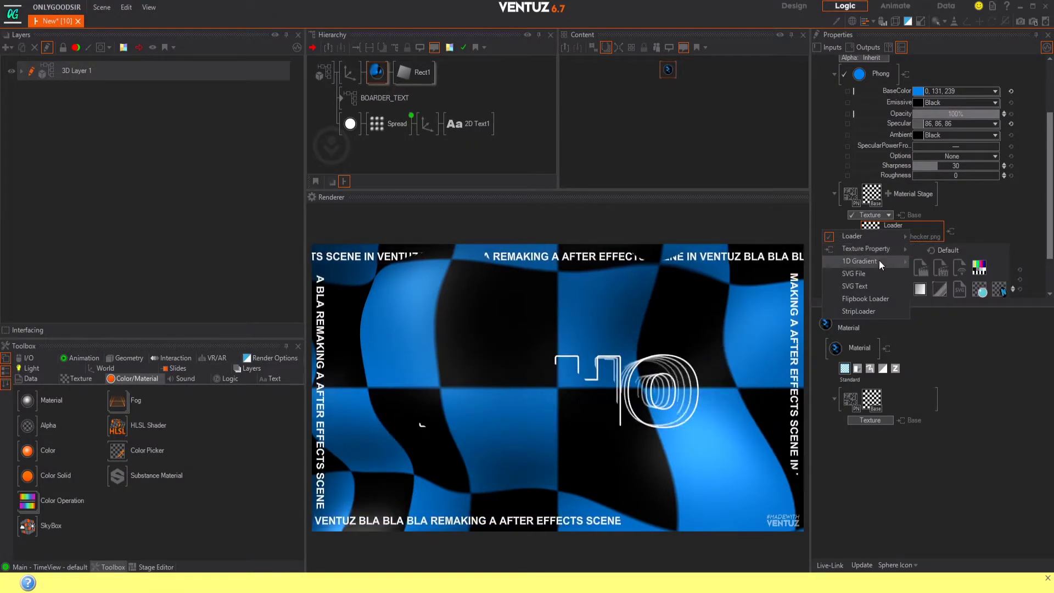
{"action": "mouse_move", "coordinate": [891, 236]}
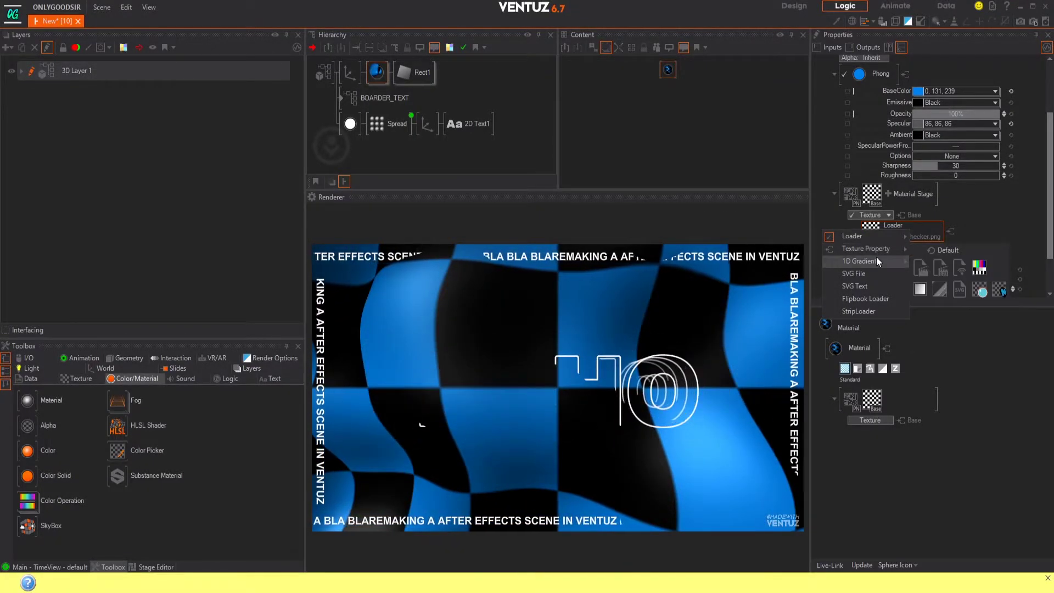
{"action": "left_click", "coordinate": [939, 406]}
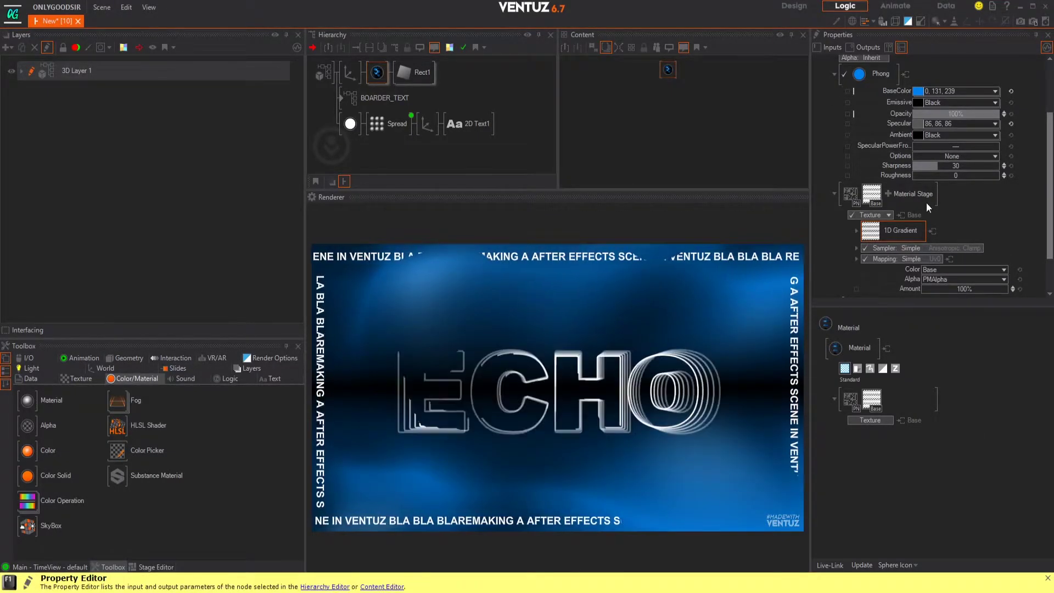
Set the background material's Phong base color to black, RGB 0, 0, 0.
{"action": "scroll", "coordinate": [933, 209], "scroll_direction": "down", "scroll_amount": 2}
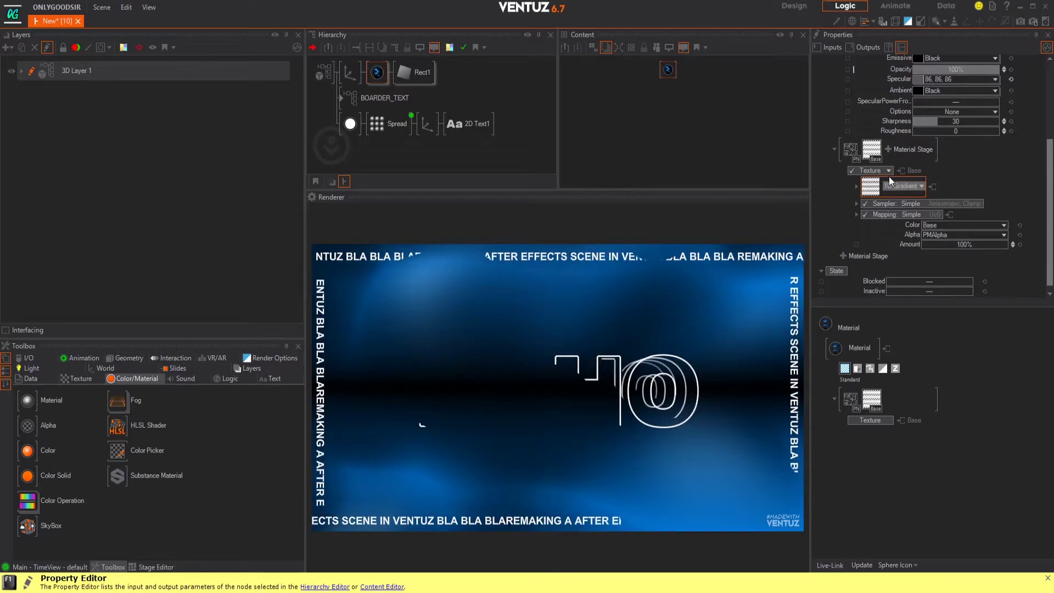
{"action": "scroll", "coordinate": [888, 176], "scroll_direction": "up", "scroll_amount": 4}
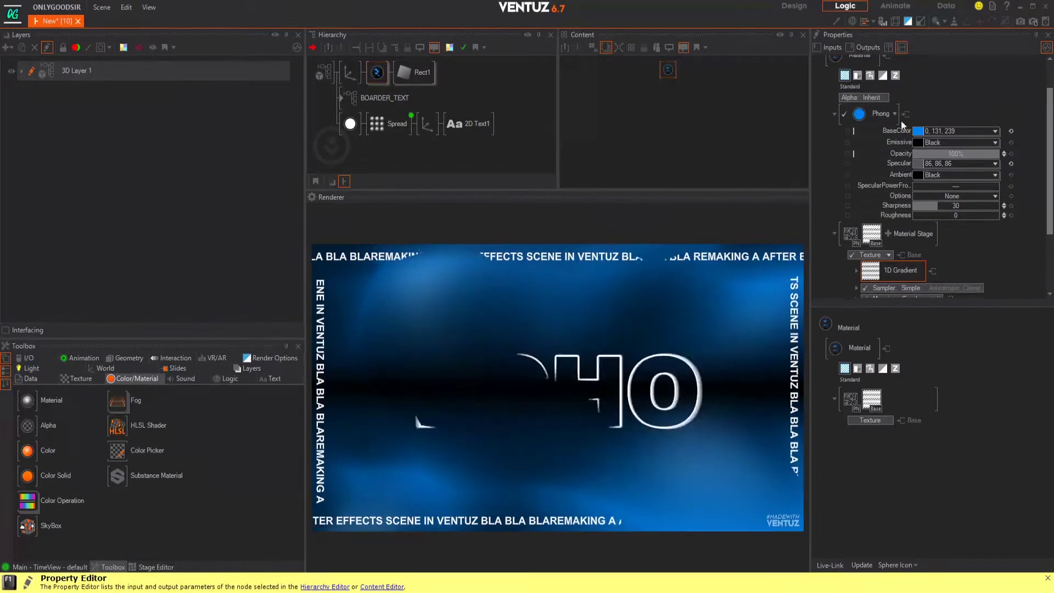
{"action": "left_click", "coordinate": [935, 131]}
{"action": "left_click_drag", "start_coordinate": [957, 174], "coordinate": [907, 214]}
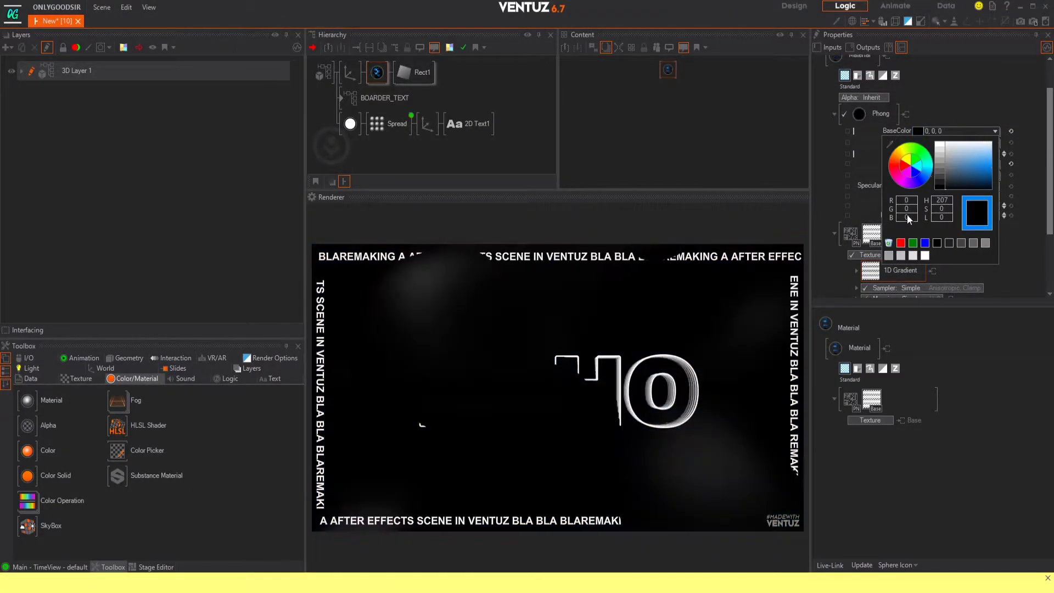
{"action": "left_click", "coordinate": [999, 64]}
Change the gradient texture's mapping to 2D Mapping with UV0, and set ScalingX to 0.72 and ScalingY to 0.05.
{"action": "scroll", "coordinate": [966, 121], "scroll_direction": "down", "scroll_amount": 4}
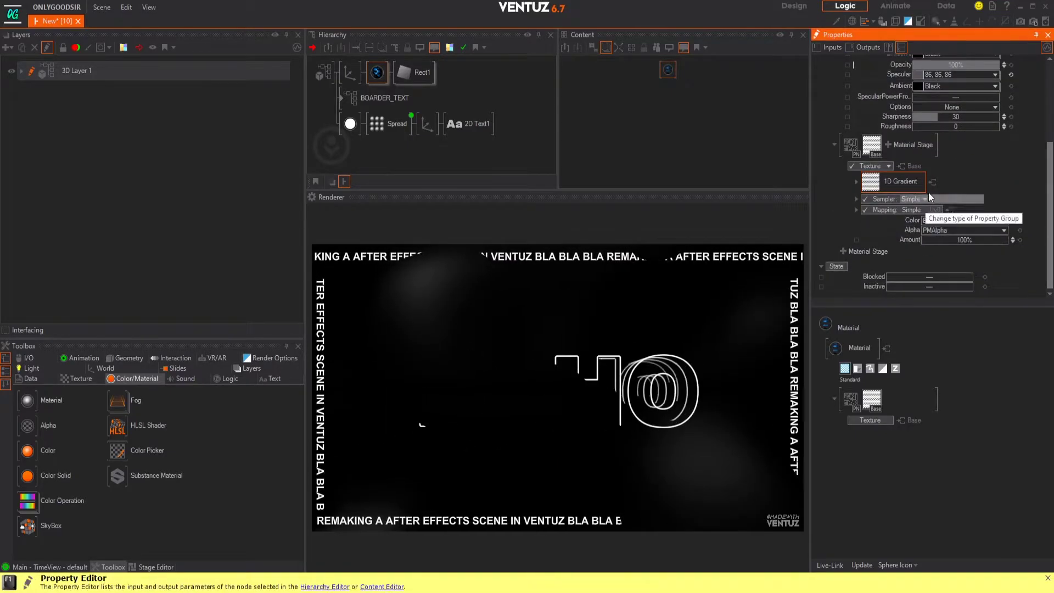
{"action": "left_click", "coordinate": [926, 210]}
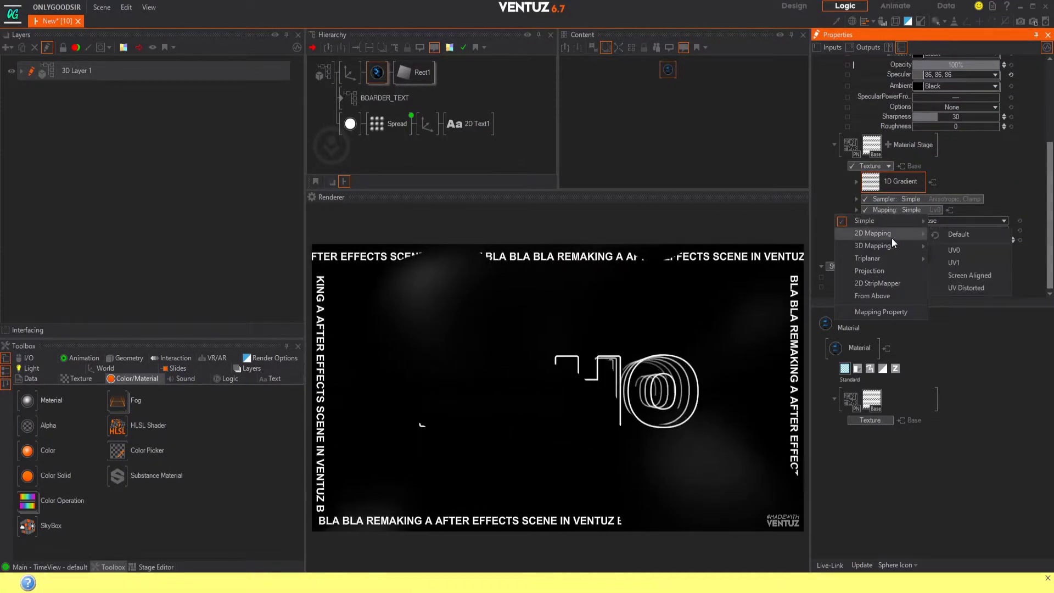
{"action": "left_click", "coordinate": [954, 250]}
{"action": "scroll", "coordinate": [958, 167], "scroll_direction": "down", "scroll_amount": 4}
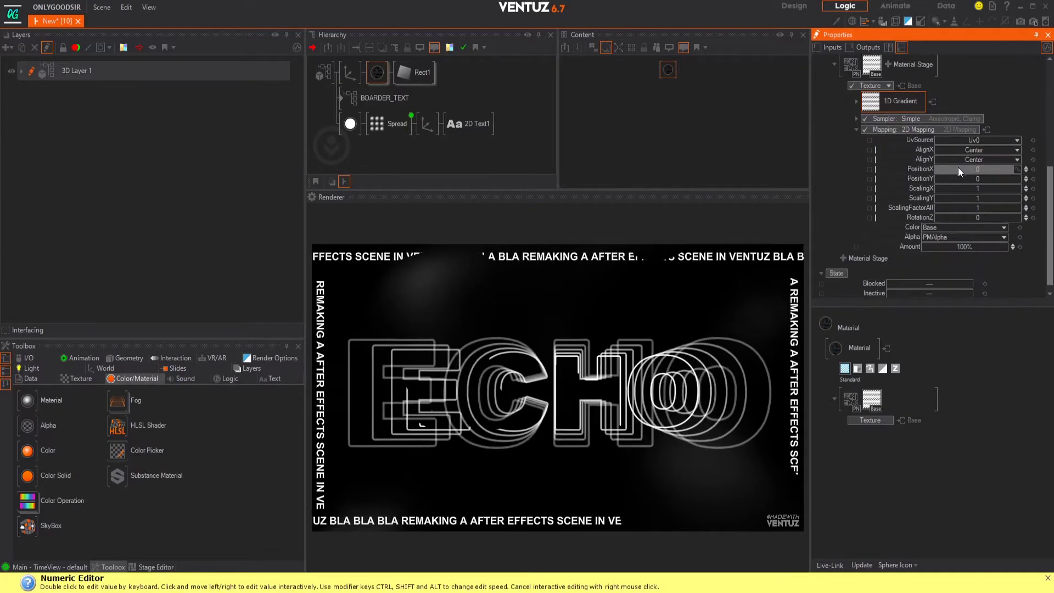
{"action": "mouse_move", "coordinate": [970, 188]}
{"action": "left_mouse_down"}
{"action": "mouse_move", "coordinate": [955, 191]}
{"action": "mouse_move", "coordinate": [990, 194]}
{"action": "mouse_move", "coordinate": [981, 196]}
{"action": "left_mouse_up"}
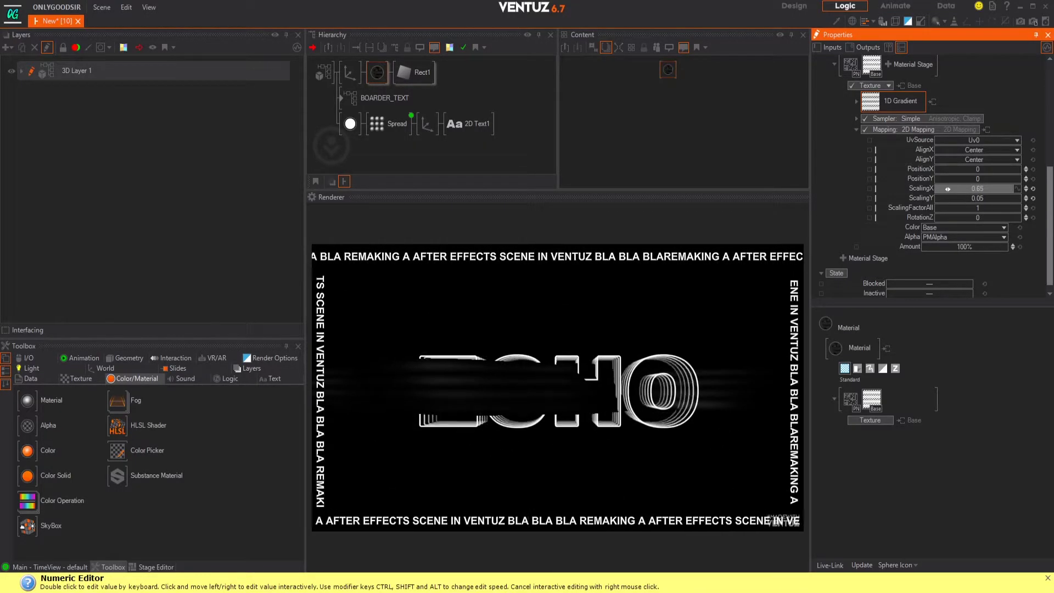
{"action": "left_click_drag", "start_coordinate": [948, 189], "coordinate": [953, 189]}
Swap the texture's 1D gradient for the preset that fades once from white to transparent.
{"action": "left_click", "coordinate": [922, 102]}
{"action": "mouse_move", "coordinate": [897, 135]}
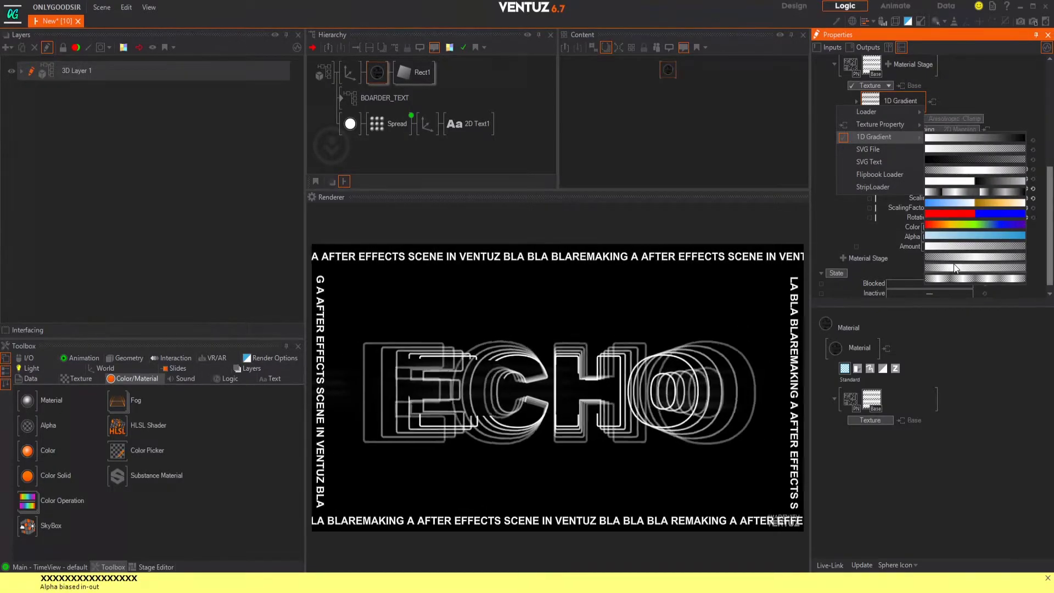
{"action": "left_click", "coordinate": [959, 148]}
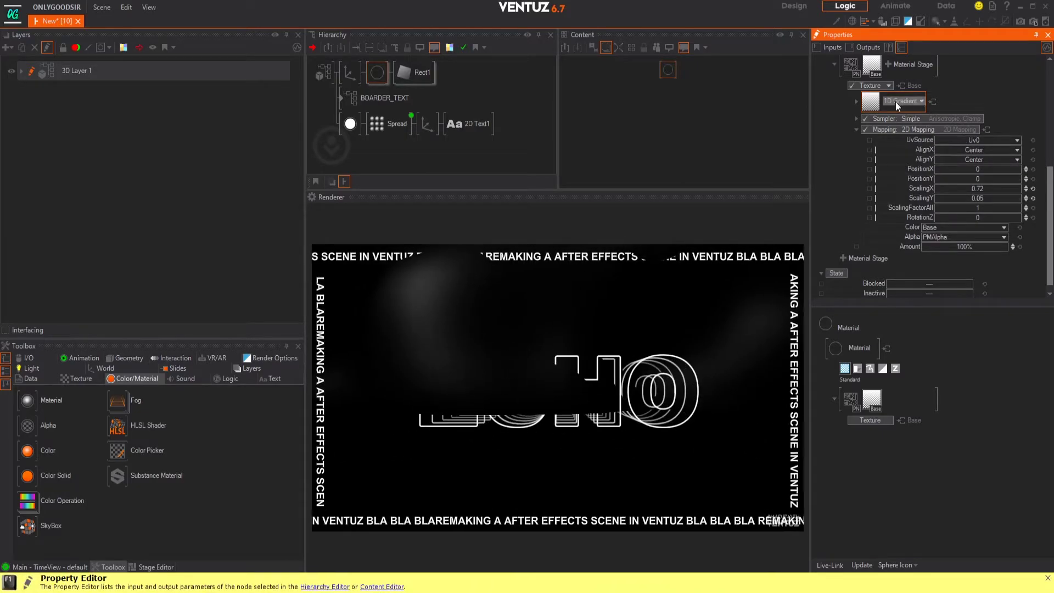
Edit the 1D gradient so its color and alpha stops meet near the middle, giving a hard white-to-transparent edge with the white stop at position 124.
{"action": "left_click", "coordinate": [857, 102]}
{"action": "left_click", "coordinate": [1019, 119]}
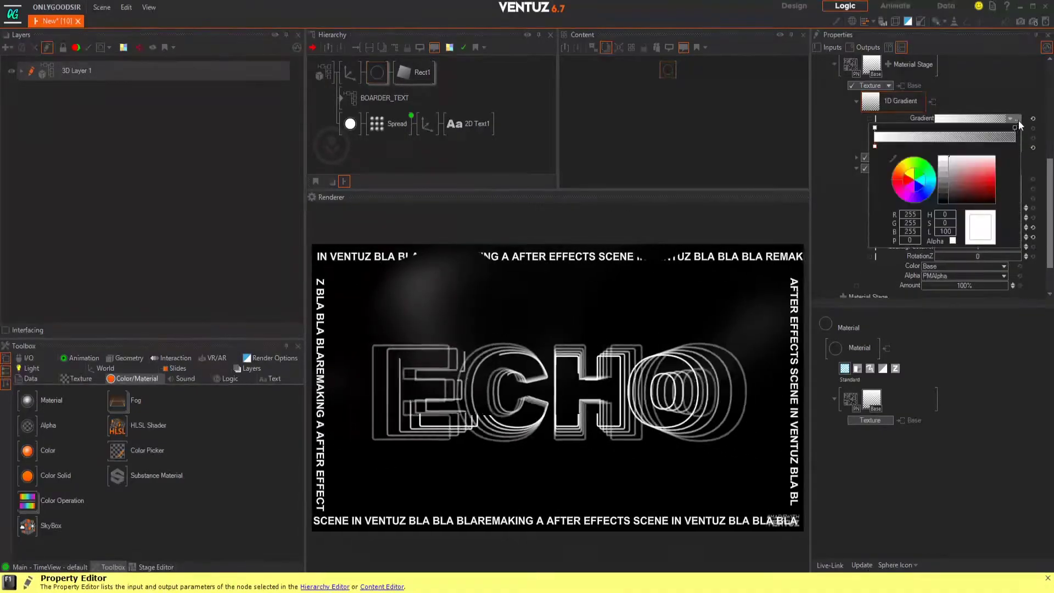
{"action": "left_click_drag", "start_coordinate": [1015, 127], "coordinate": [926, 148]}
{"action": "left_click", "coordinate": [875, 146]}
{"action": "left_click", "coordinate": [878, 146]}
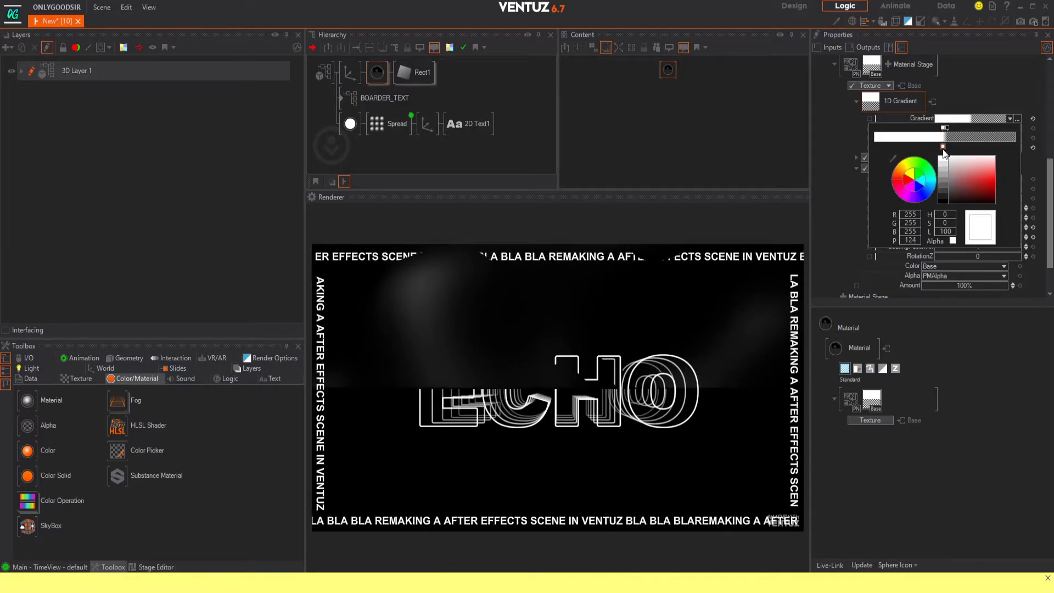
{"action": "left_click", "coordinate": [1001, 116]}
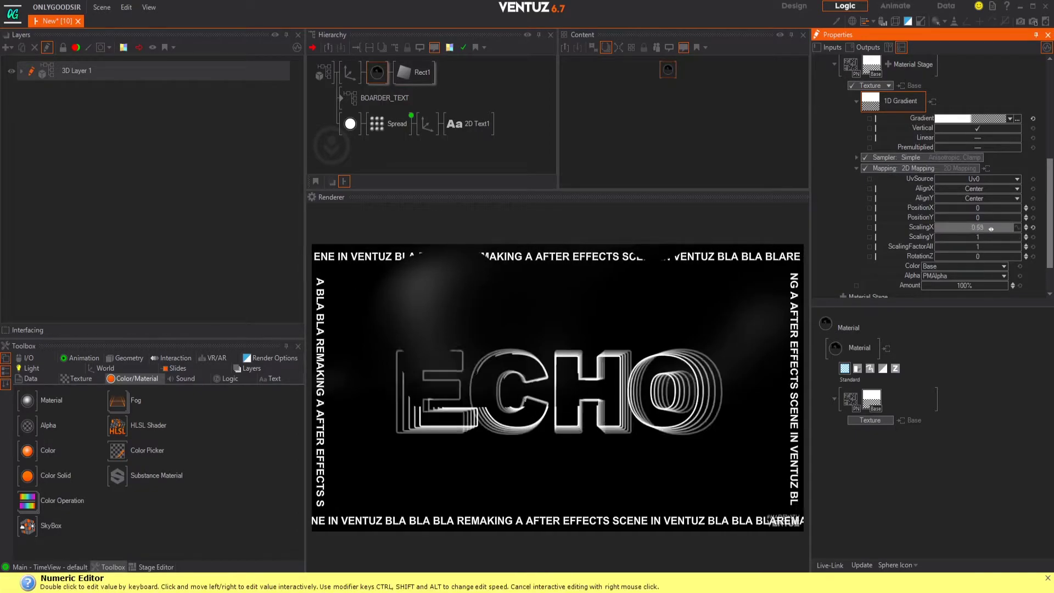
Reset the background material's Phong base color to white.
{"action": "left_click_drag", "start_coordinate": [966, 231], "coordinate": [1006, 234]}
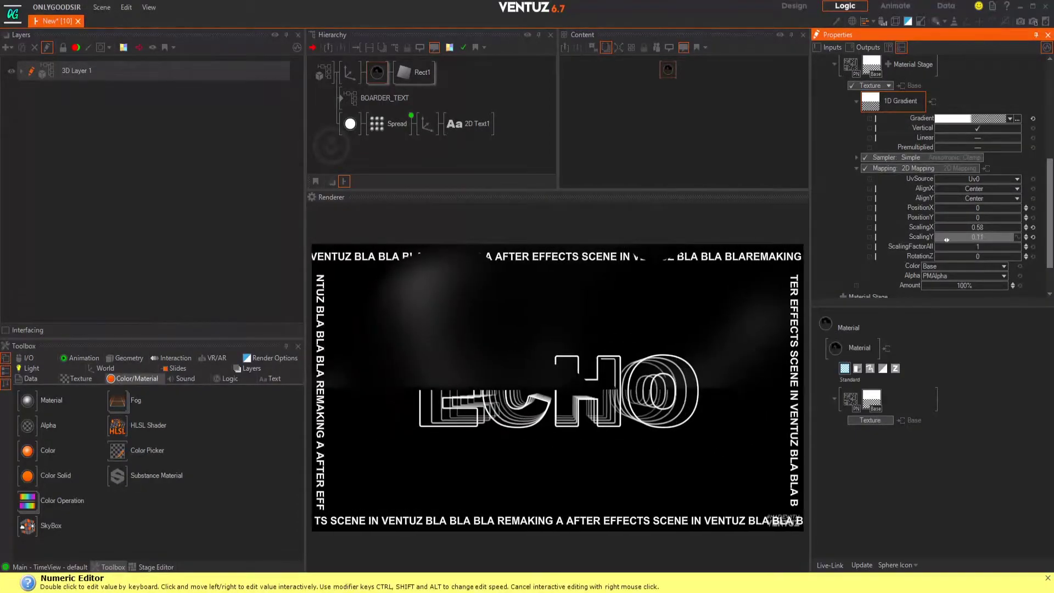
{"action": "scroll", "coordinate": [973, 239], "scroll_direction": "up", "scroll_amount": 5}
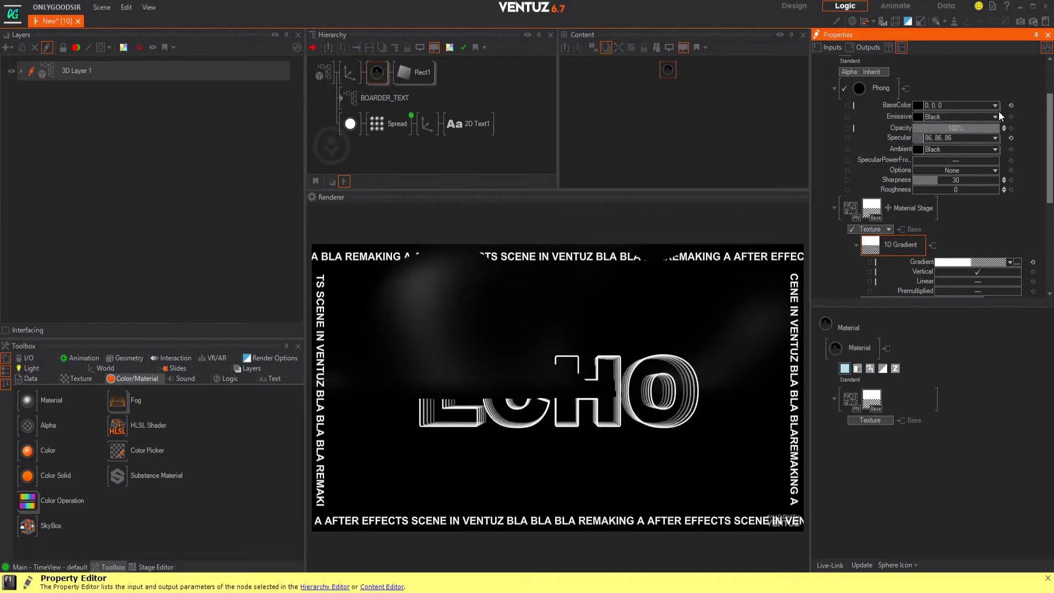
{"action": "left_click", "coordinate": [1010, 104]}
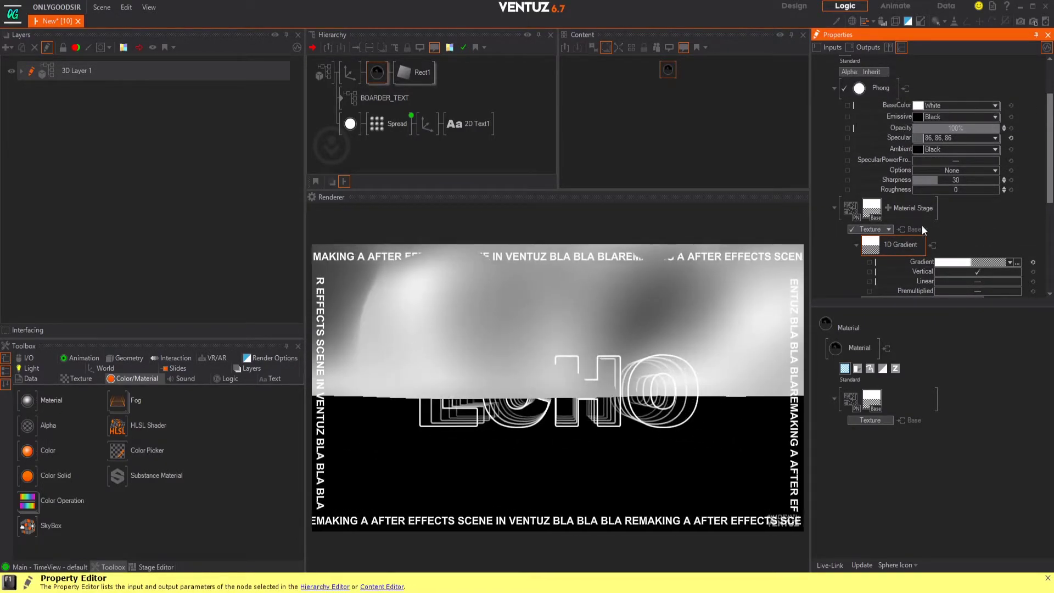
{"action": "middle_click_drag", "start_coordinate": [912, 222], "coordinate": [912, 161]}
{"action": "scroll", "coordinate": [942, 156], "scroll_direction": "up", "scroll_amount": 2}
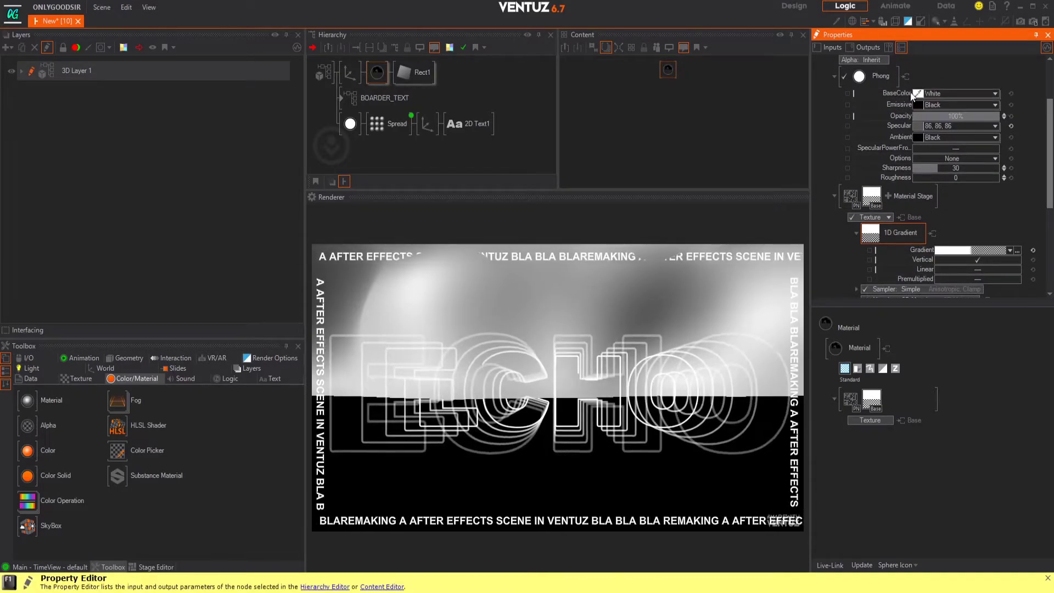
{"action": "scroll", "coordinate": [940, 155], "scroll_direction": "down", "scroll_amount": 1}
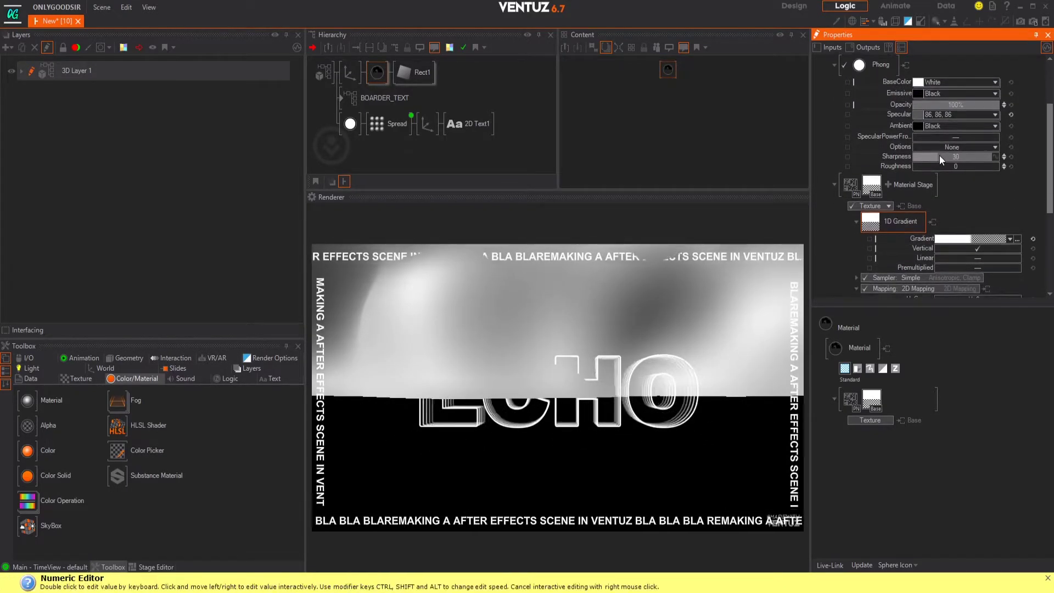
{"action": "scroll", "coordinate": [976, 213], "scroll_direction": "down", "scroll_amount": 5}
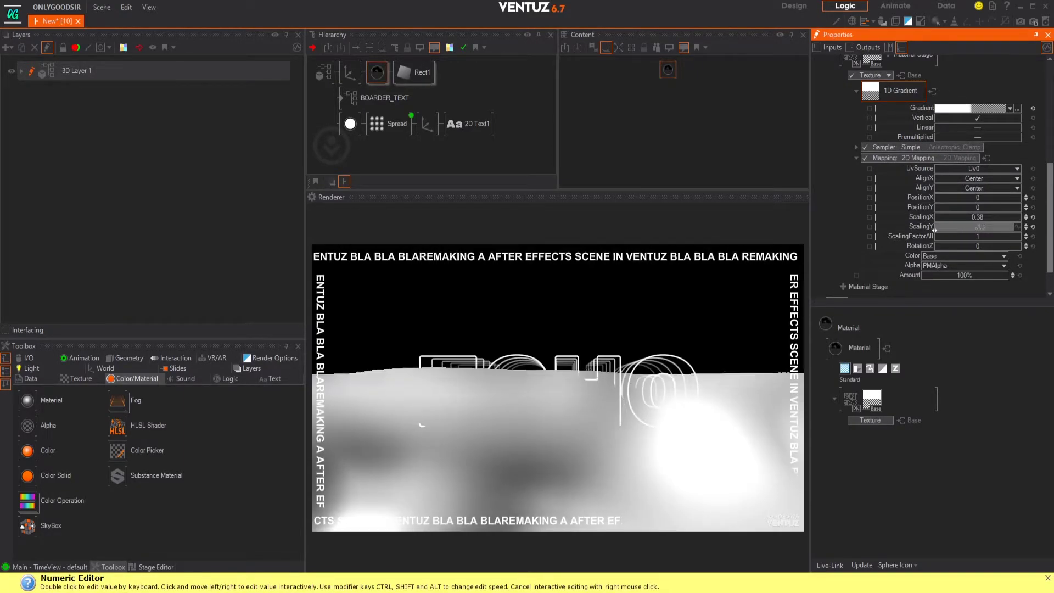
Switch the gradient texture's sampler to Simple Wrap and set its 2D mapping to ScalingX -1.37 and ScalingY 0.0109.
{"action": "mouse_move", "coordinate": [985, 229]}
{"action": "left_mouse_down"}
{"action": "mouse_move", "coordinate": [1022, 230]}
{"action": "mouse_move", "coordinate": [991, 217]}
{"action": "left_mouse_up"}
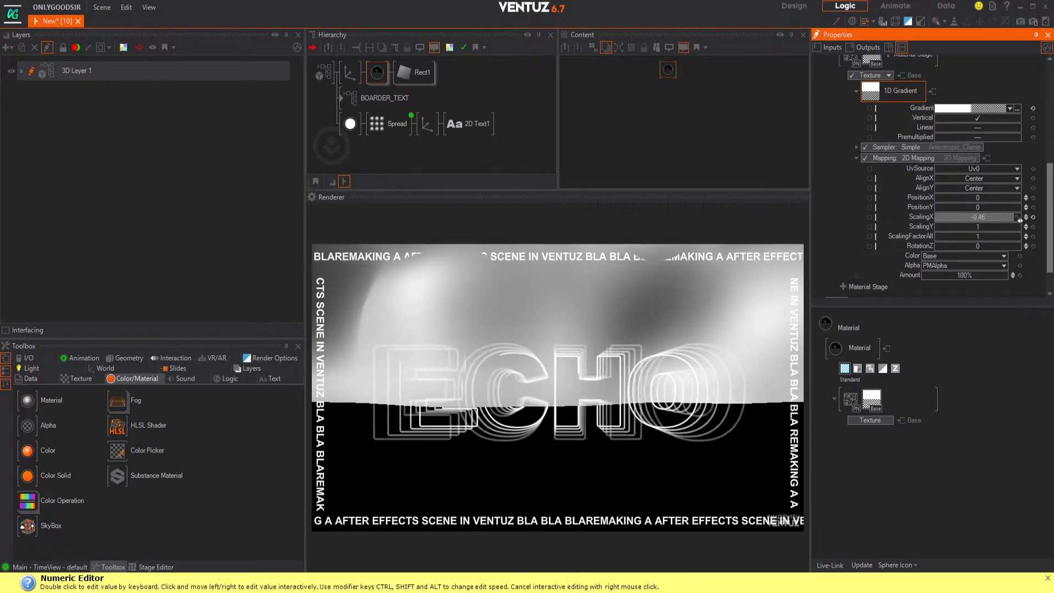
{"action": "left_click", "coordinate": [925, 147]}
{"action": "mouse_move", "coordinate": [911, 160]}
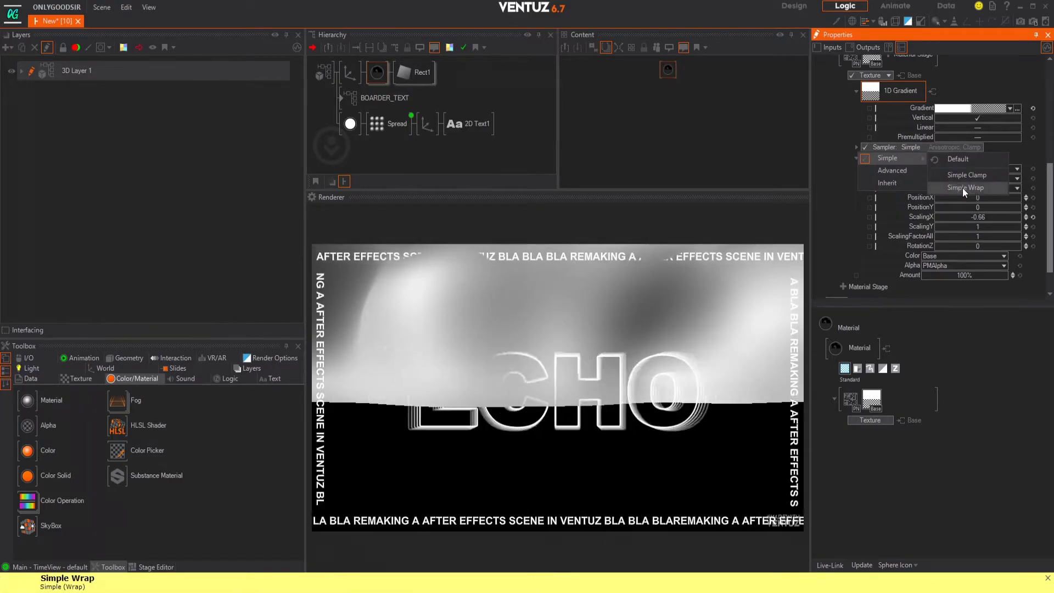
{"action": "left_click", "coordinate": [963, 188]}
{"action": "left_click_drag", "start_coordinate": [962, 227], "coordinate": [935, 235]}
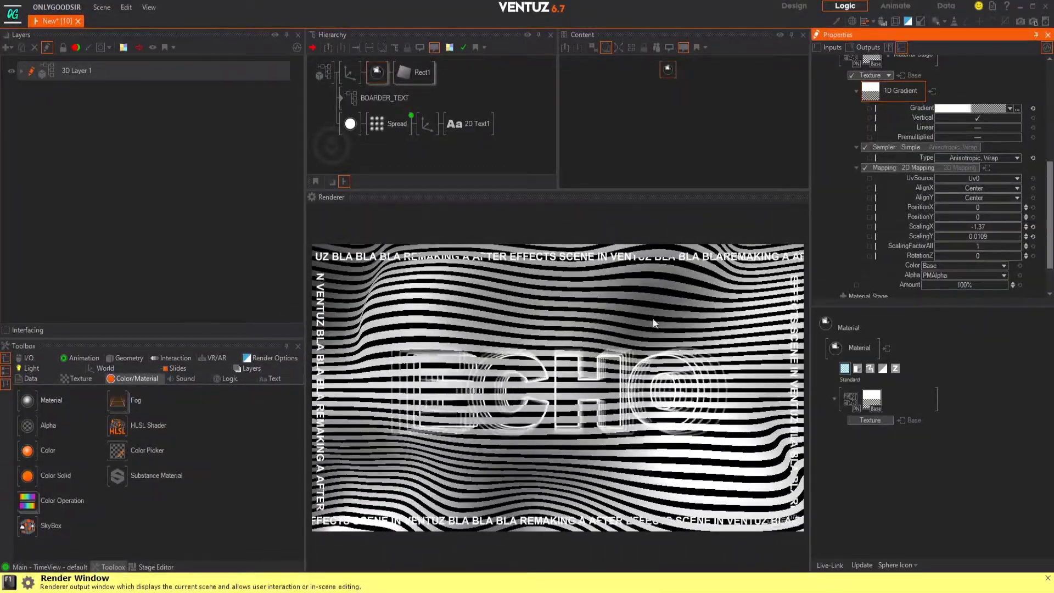
Narrow the 1D gradient's white band by shifting its color and alpha stops toward the start, with the white stop at position 27.
{"action": "left_click", "coordinate": [1016, 108]}
{"action": "mouse_move", "coordinate": [882, 125]}
{"action": "left_mouse_down"}
{"action": "mouse_move", "coordinate": [946, 118]}
{"action": "mouse_move", "coordinate": [896, 125]}
{"action": "left_mouse_up"}
{"action": "left_click", "coordinate": [895, 118]}
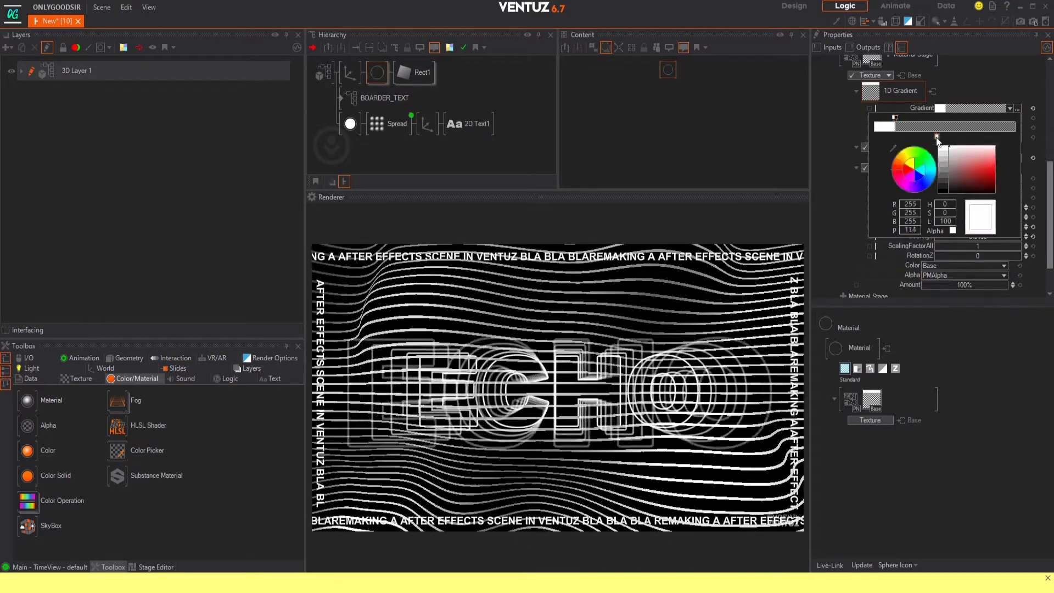
{"action": "mouse_move", "coordinate": [895, 118]}
{"action": "left_mouse_down"}
{"action": "mouse_move", "coordinate": [882, 117]}
{"action": "mouse_move", "coordinate": [890, 137]}
{"action": "left_mouse_up"}
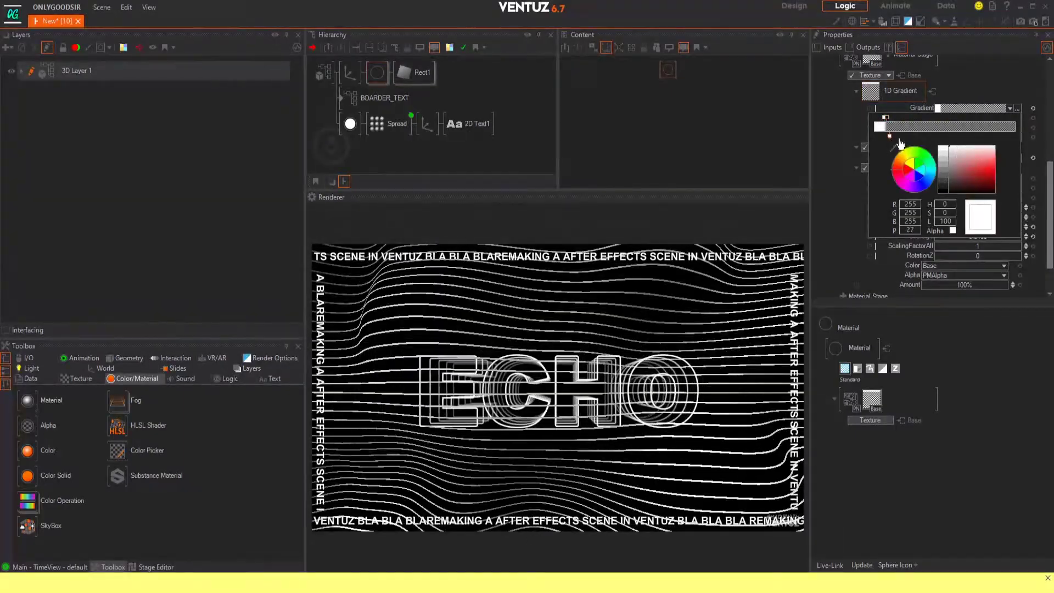
{"action": "left_click", "coordinate": [999, 77]}
Set the gradient texture mapping's ScalingY to 0.0228 and RotationZ to -47.2 for wider, diagonal stripes.
{"action": "scroll", "coordinate": [974, 293], "scroll_direction": "down", "scroll_amount": 1}
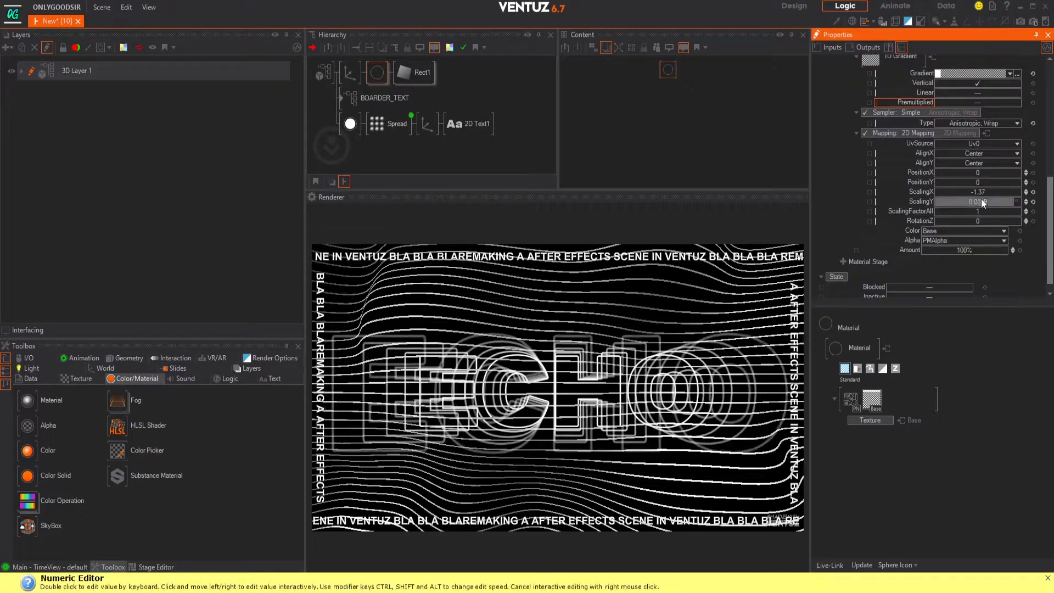
{"action": "left_click_drag", "start_coordinate": [980, 200], "coordinate": [984, 199]}
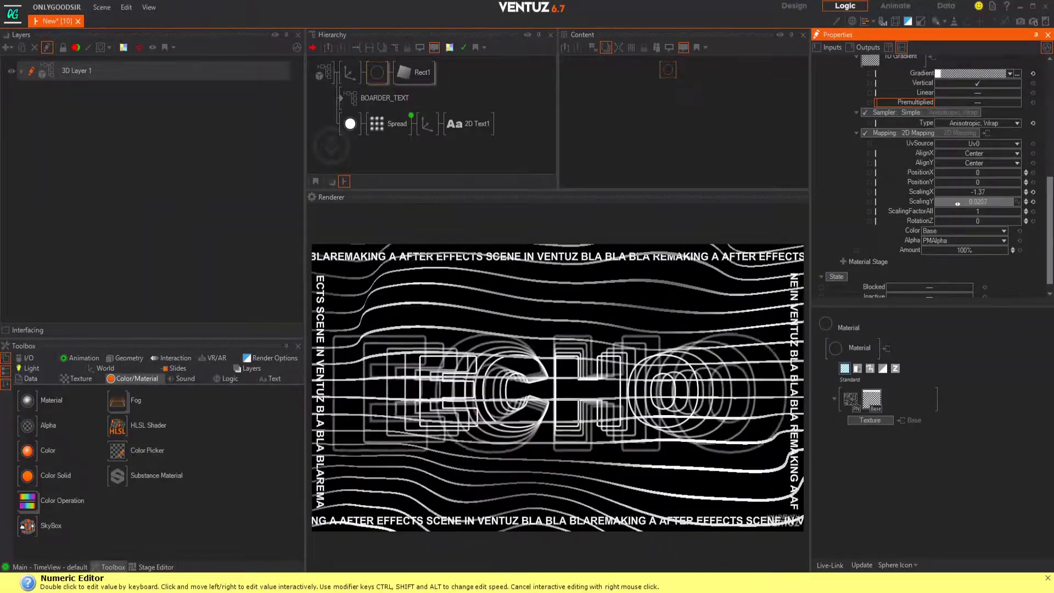
{"action": "left_click_drag", "start_coordinate": [964, 201], "coordinate": [963, 201]}
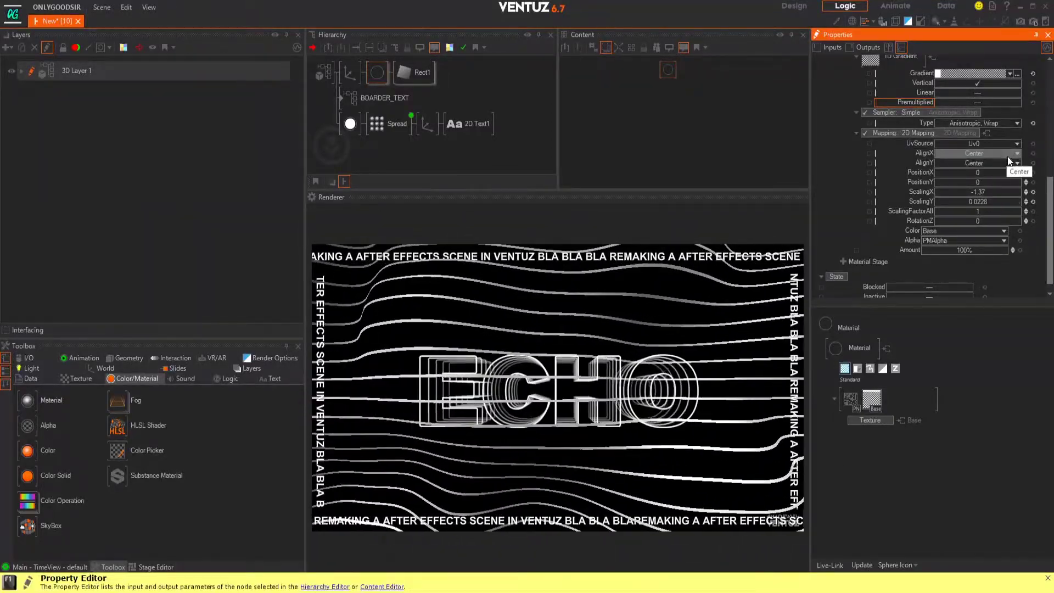
{"action": "scroll", "coordinate": [1000, 196], "scroll_direction": "up", "scroll_amount": 1}
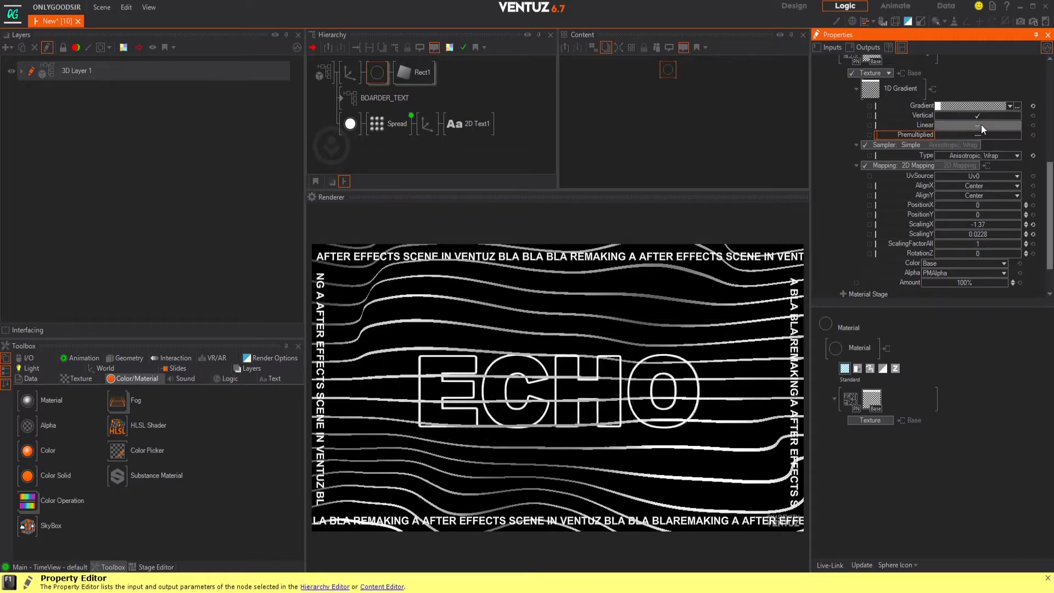
{"action": "left_click", "coordinate": [980, 124]}
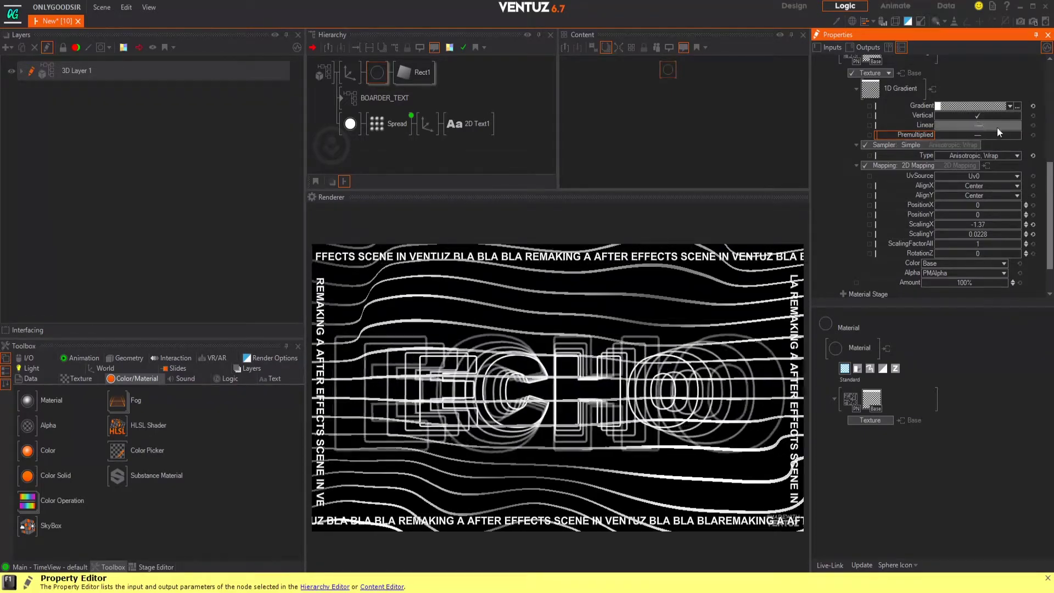
{"action": "scroll", "coordinate": [963, 212], "scroll_direction": "down", "scroll_amount": 2}
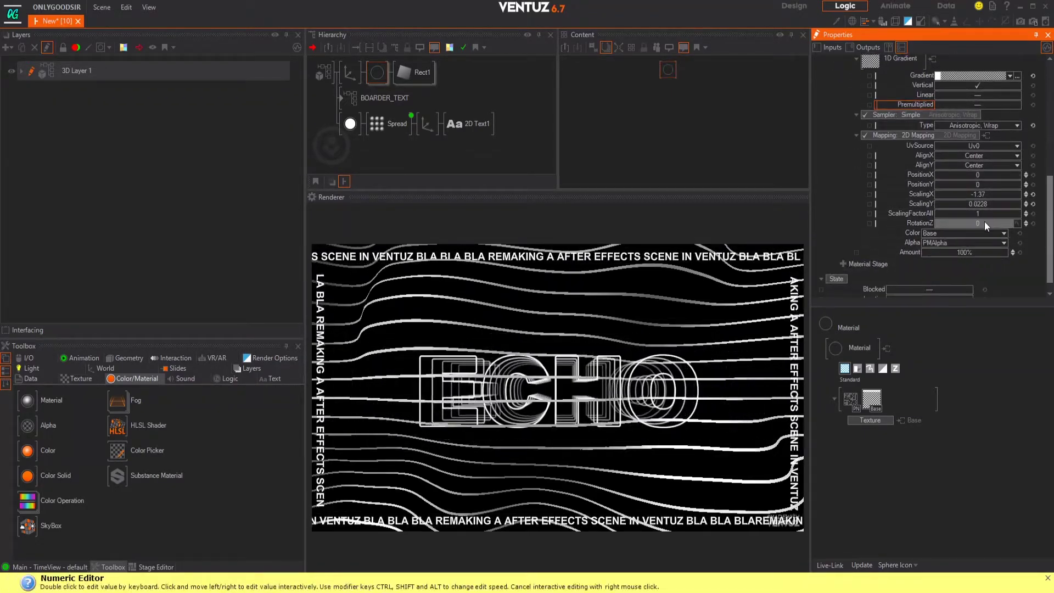
{"action": "left_click_drag", "start_coordinate": [974, 226], "coordinate": [940, 225]}
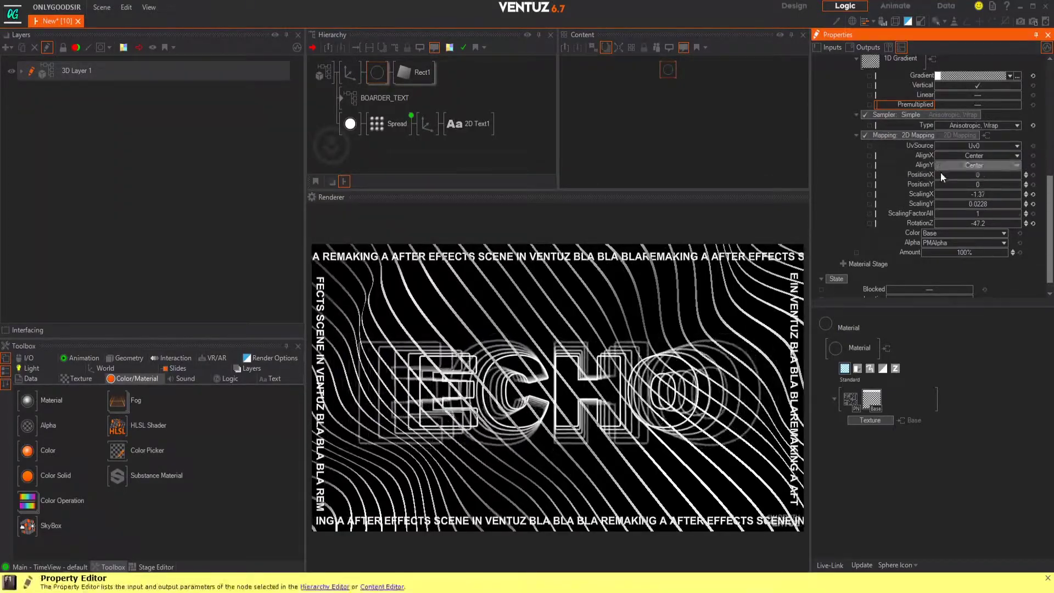
Animate the gradient texture mapping's PositionX with a Linear 1 mover.
{"action": "scroll", "coordinate": [940, 164], "scroll_direction": "up", "scroll_amount": 1}
{"action": "left_click_drag", "start_coordinate": [969, 190], "coordinate": [935, 192]}
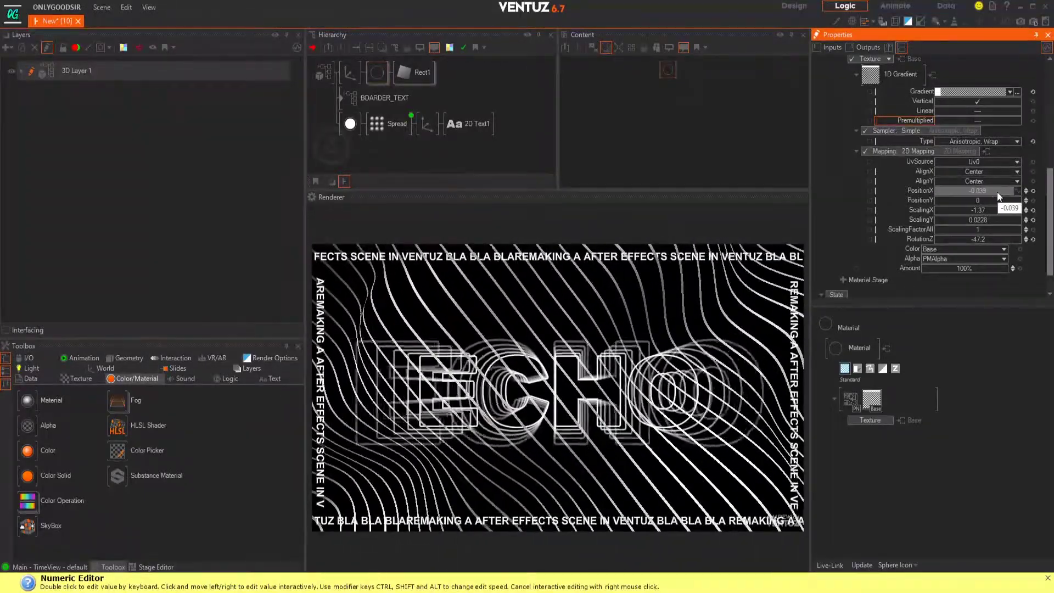
{"action": "left_click", "coordinate": [1018, 191]}
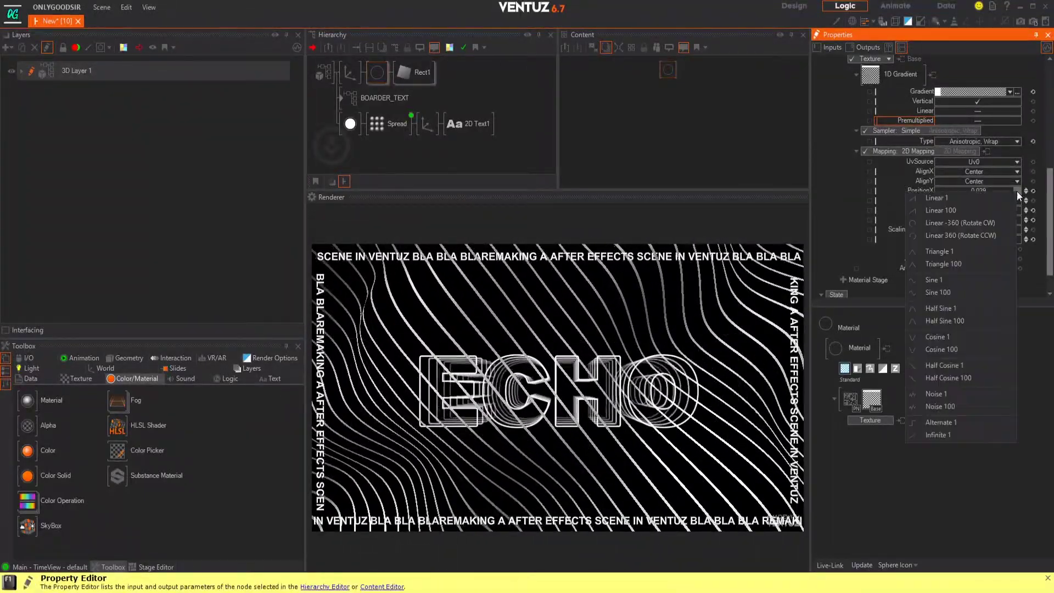
{"action": "left_click", "coordinate": [957, 198]}
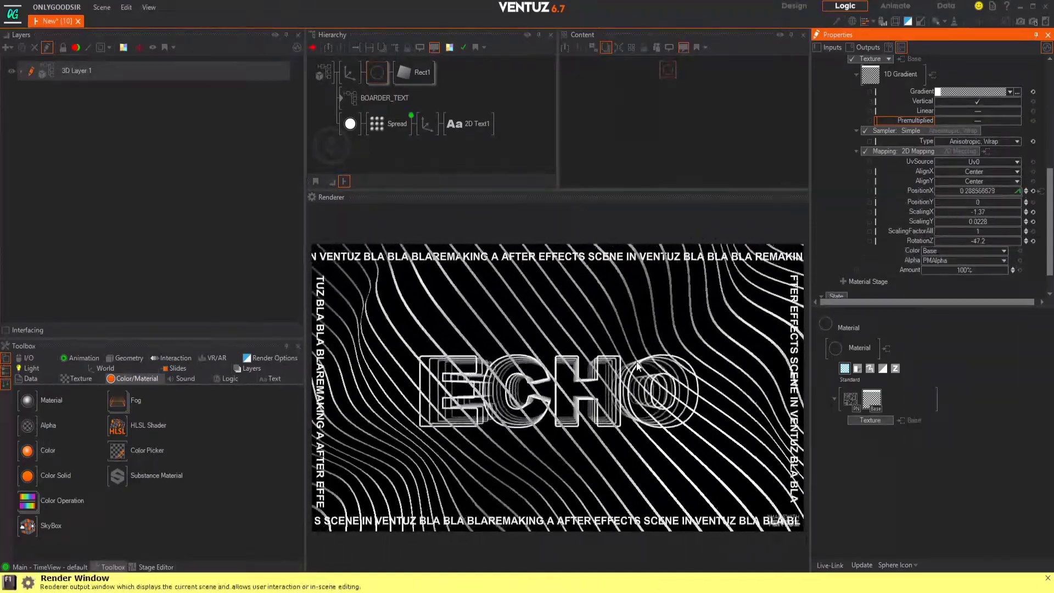
Set the duration of the mover driving the texture's PositionX to 130 s.
{"action": "left_click", "coordinate": [1039, 191]}
{"action": "left_click_drag", "start_coordinate": [674, 102], "coordinate": [686, 122]}
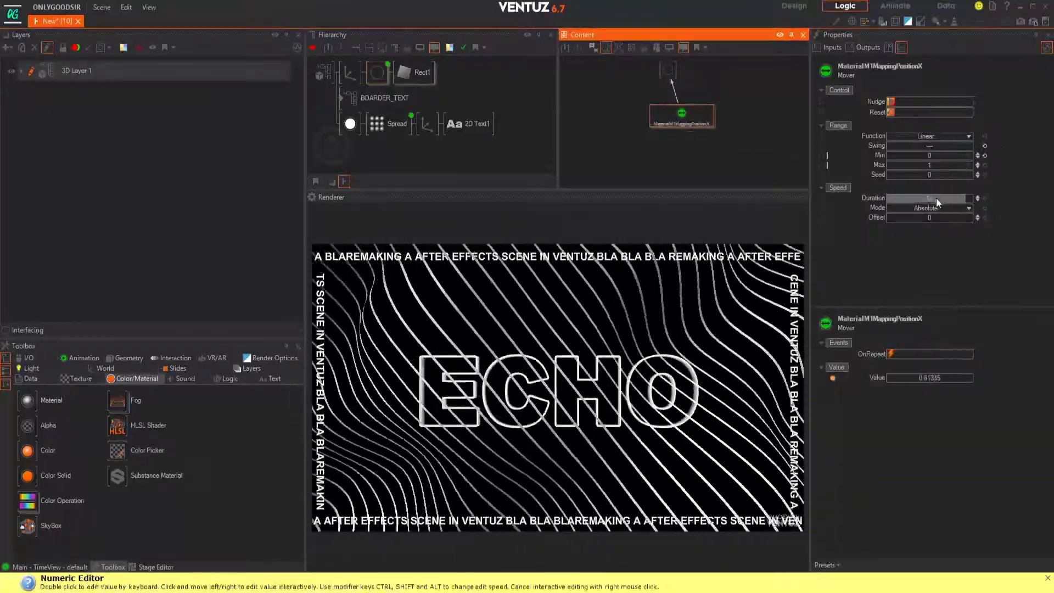
{"action": "double_click", "coordinate": [928, 199]}
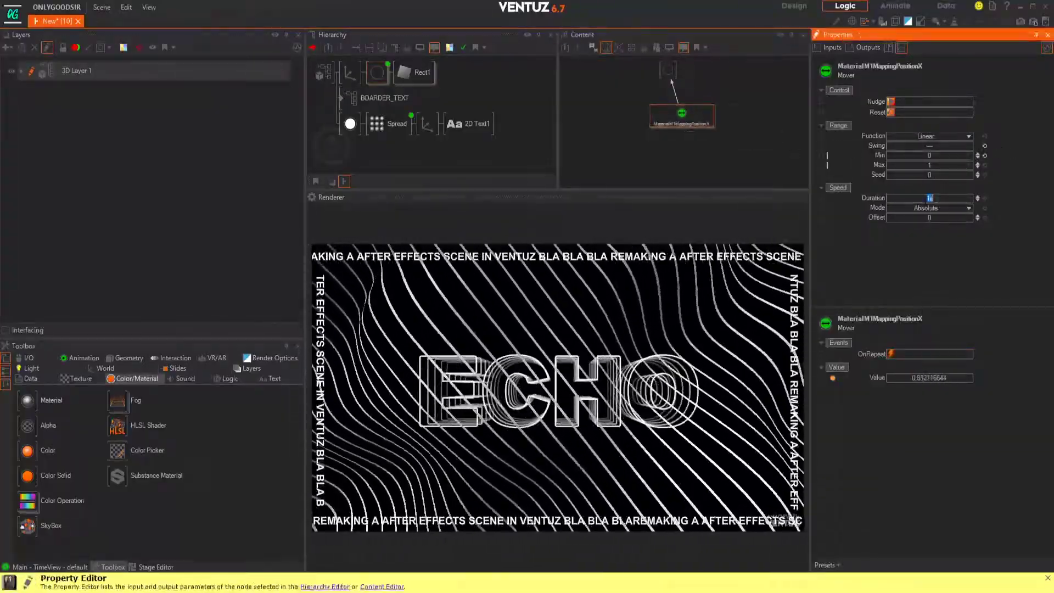
{"action": "type", "text": "120"}
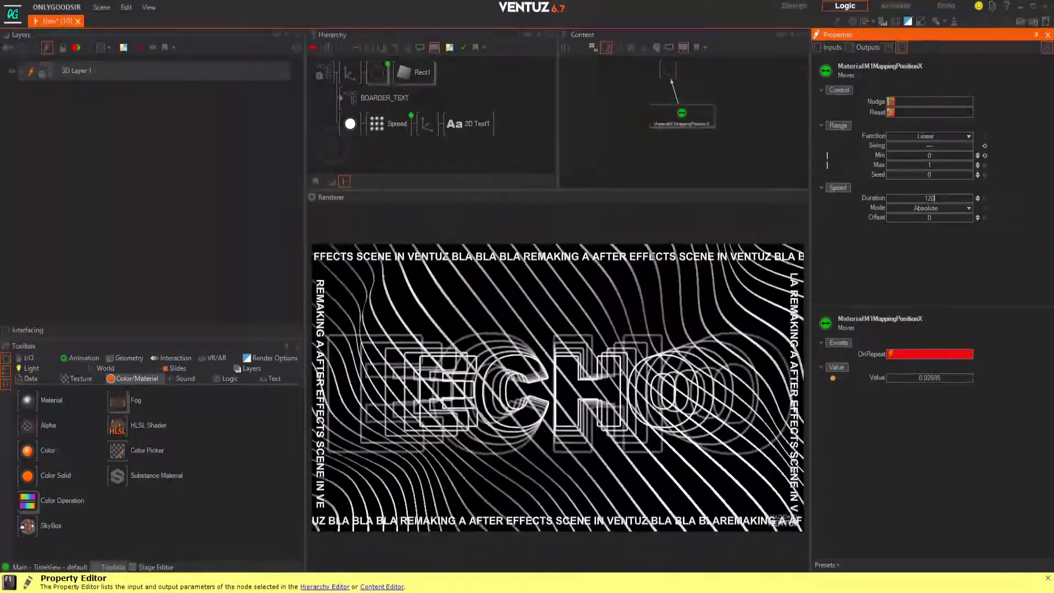
{"action": "key", "text": "Return"}
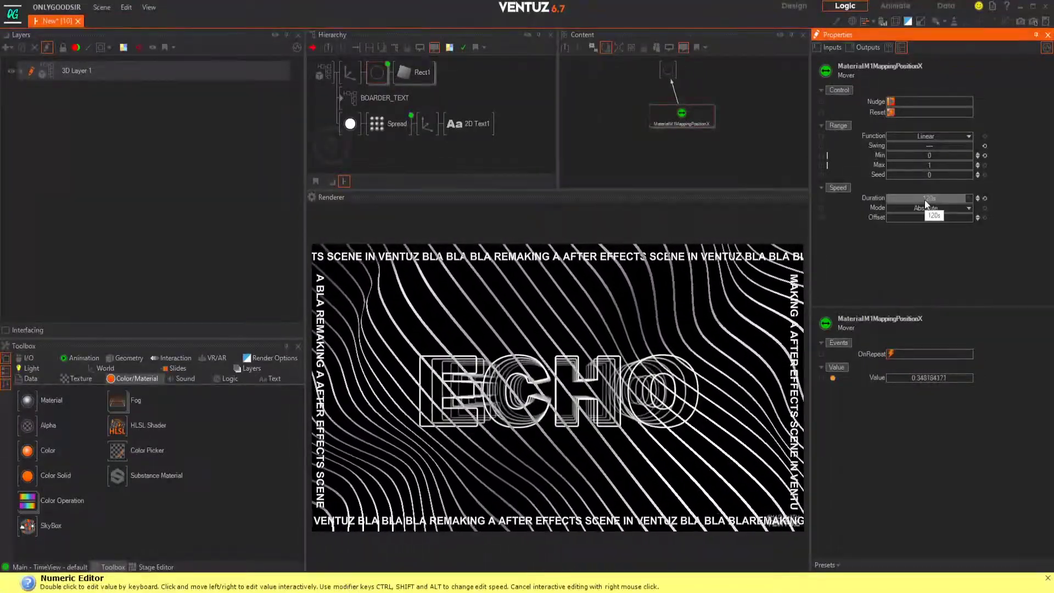
{"action": "double_click", "coordinate": [930, 198]}
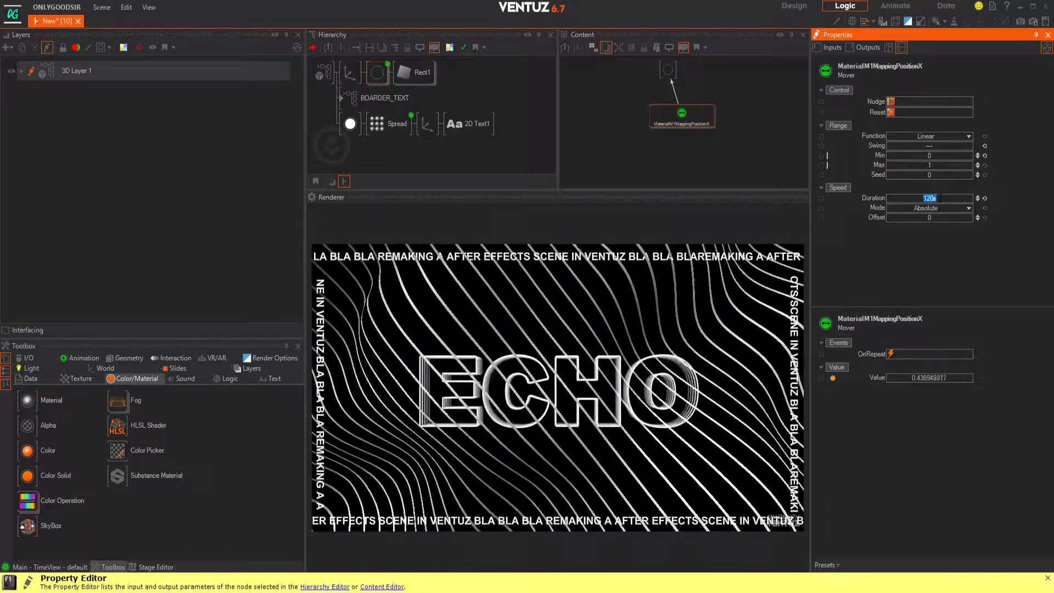
{"action": "type", "text": "130"}
{"action": "key", "text": "Return"}
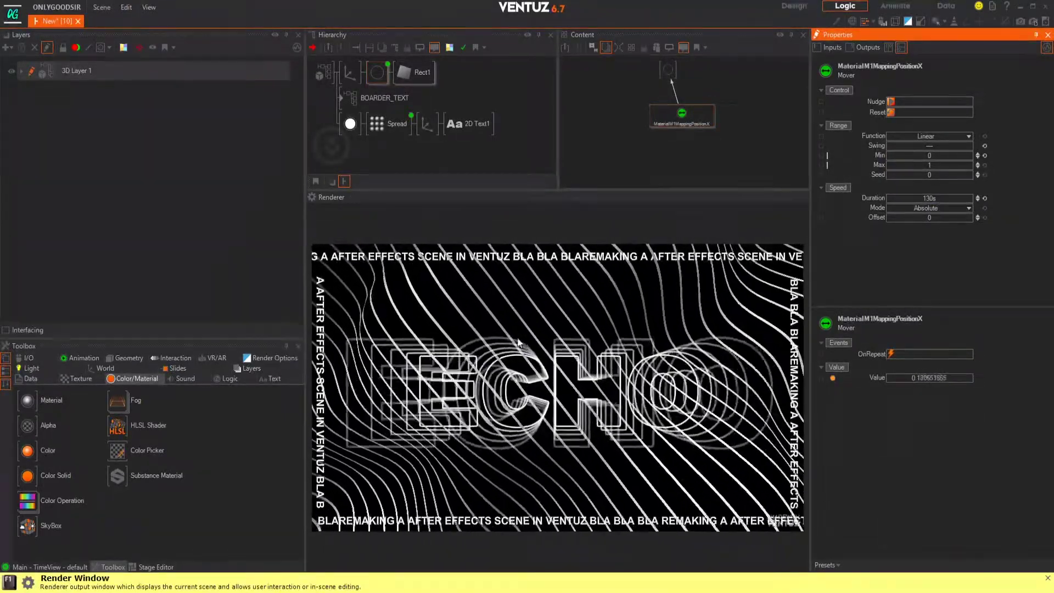
Set the background rectangle's Axis to Position Z 38.9 and an overall scaling factor of 82.6.
{"action": "left_click", "coordinate": [347, 70]}
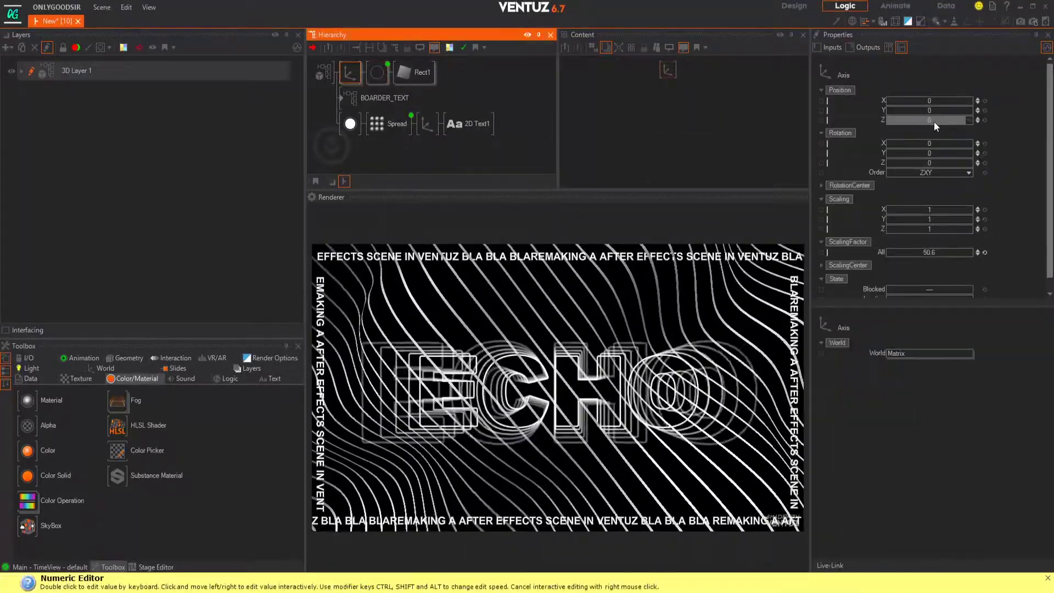
{"action": "left_click_drag", "start_coordinate": [971, 117], "coordinate": [976, 116]}
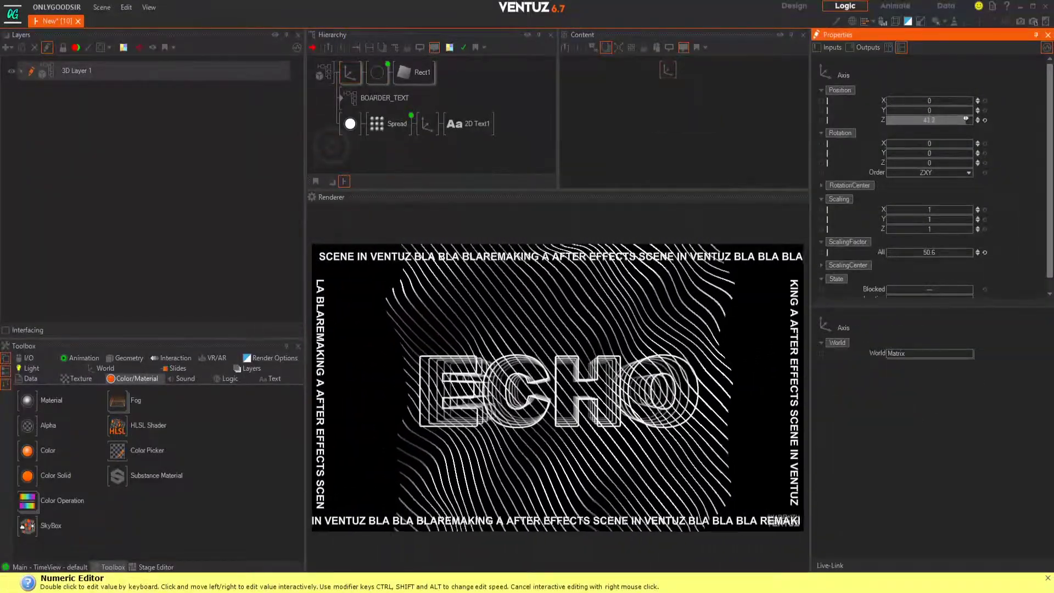
{"action": "left_click_drag", "start_coordinate": [928, 253], "coordinate": [978, 252]}
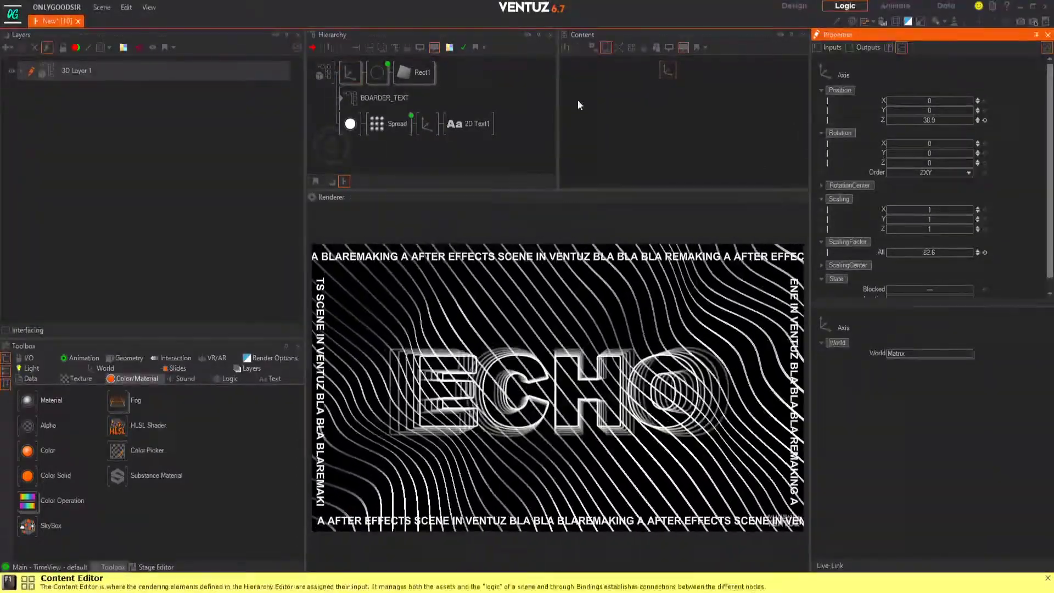
Change the background material's lighting model from Phong to No Light and set its opacity to 7.8%.
{"action": "left_click", "coordinate": [357, 73]}
{"action": "left_click", "coordinate": [370, 76]}
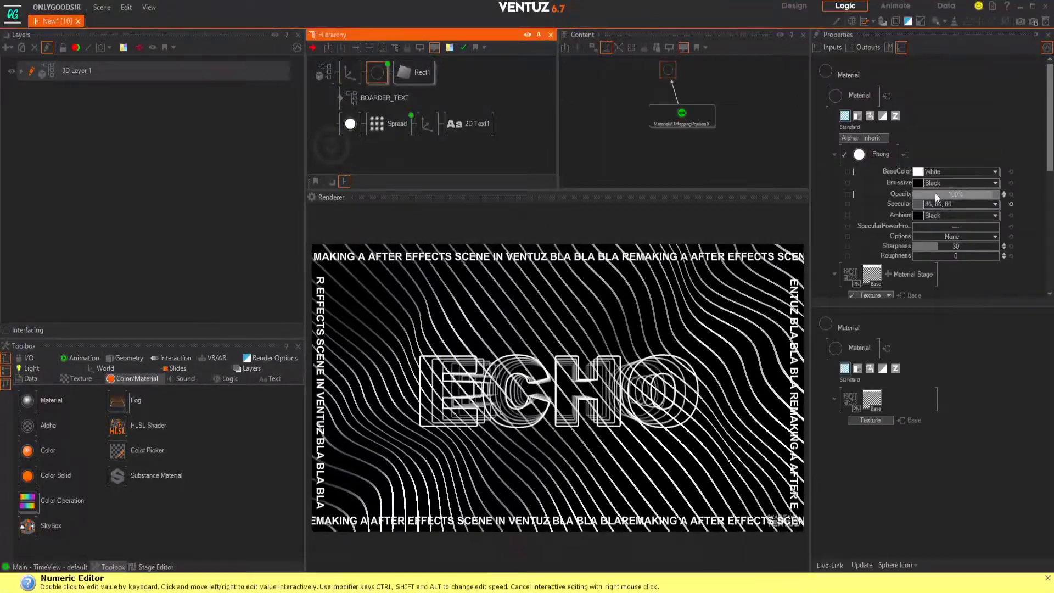
{"action": "left_click", "coordinate": [879, 157]}
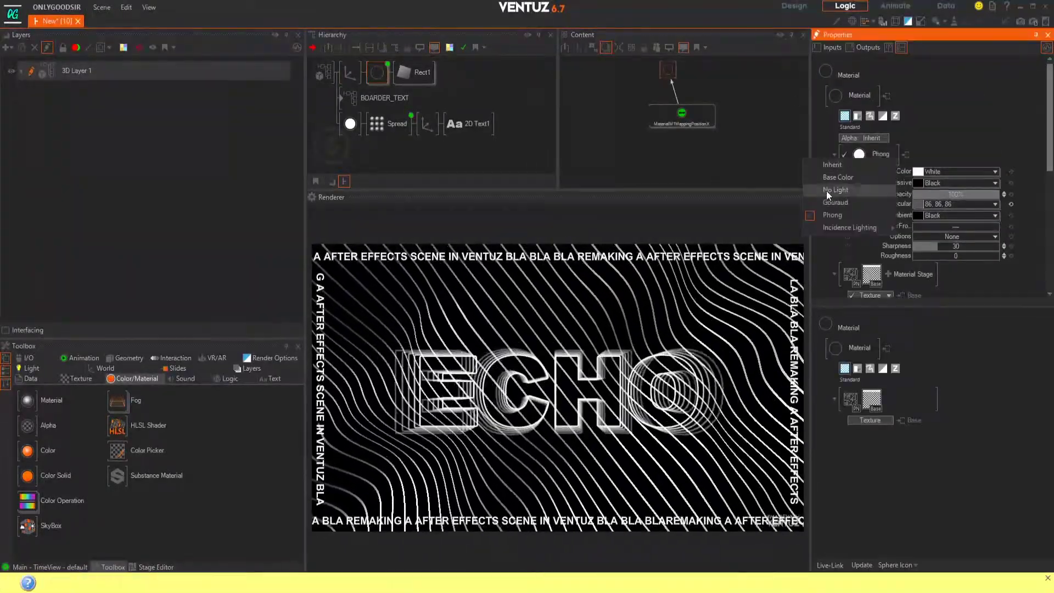
{"action": "left_click", "coordinate": [844, 190]}
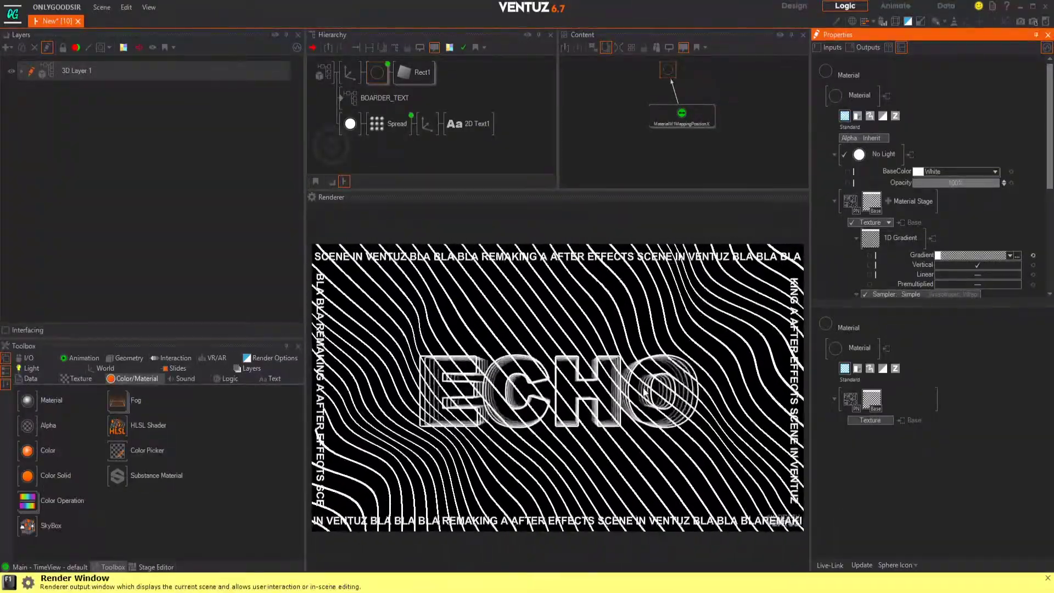
{"action": "left_click_drag", "start_coordinate": [987, 183], "coordinate": [911, 186]}
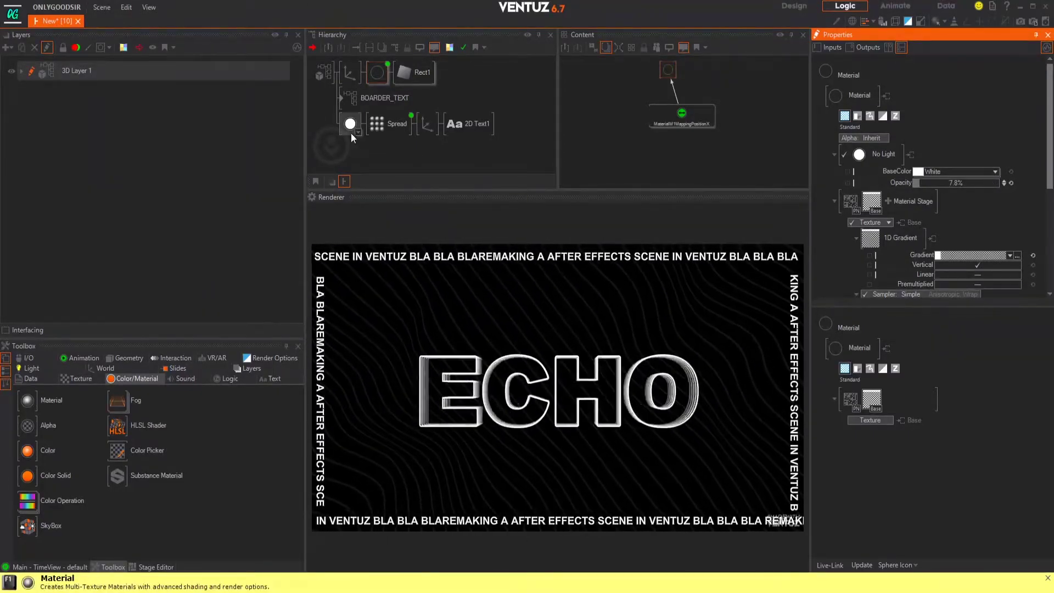
Add an Axis as parent of the background, border text and ECHO text branches, then test its Position Z and reset it.
{"action": "left_click", "coordinate": [387, 99]}
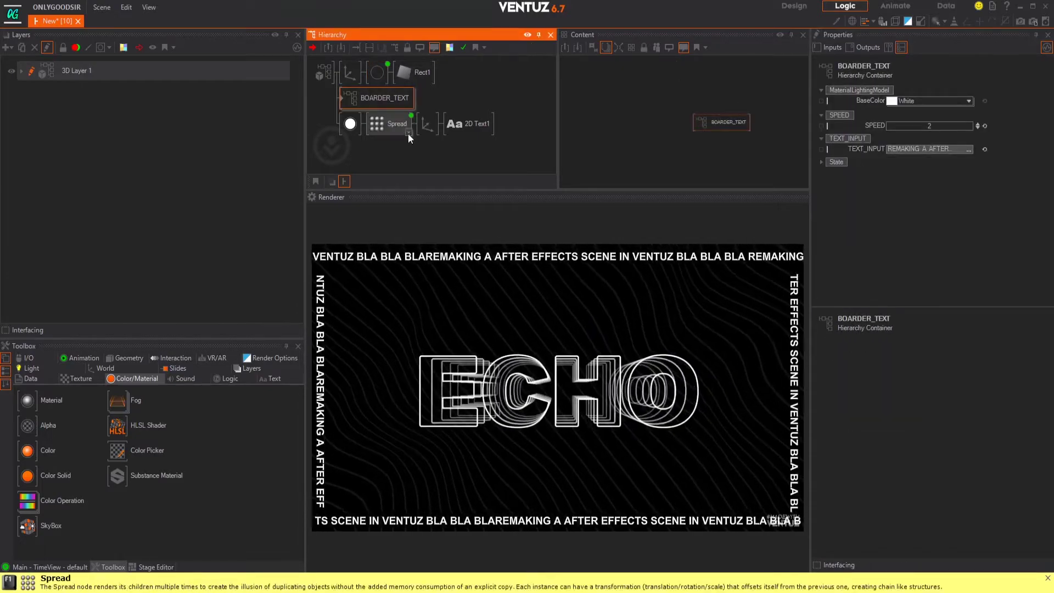
{"action": "left_click", "coordinate": [399, 169]}
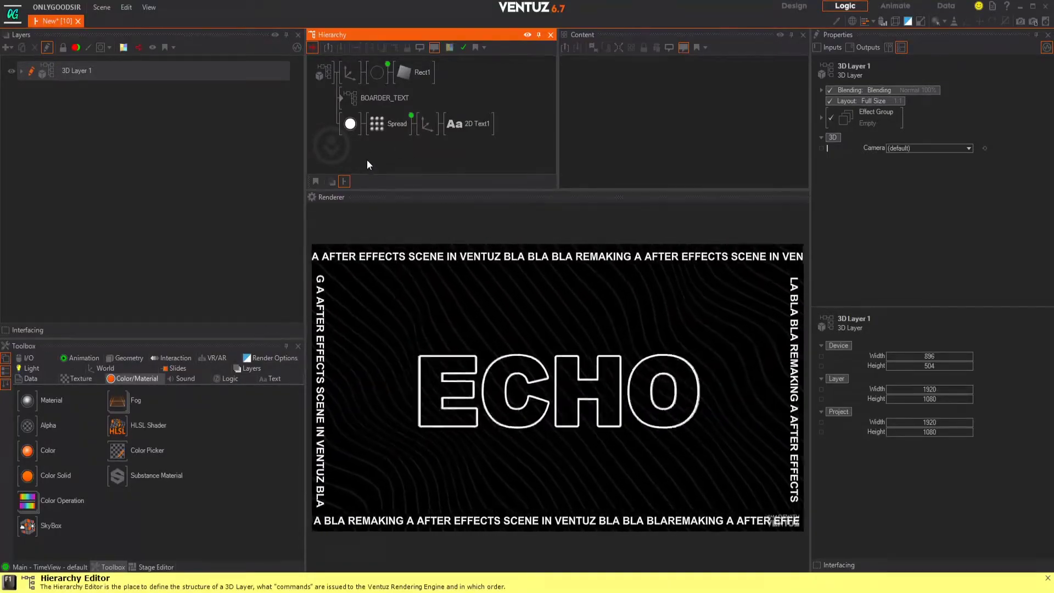
{"action": "type", "text": "ax"}
{"action": "left_click_drag", "start_coordinate": [402, 190], "coordinate": [343, 121]}
{"action": "left_click_drag", "start_coordinate": [341, 76], "coordinate": [345, 75]}
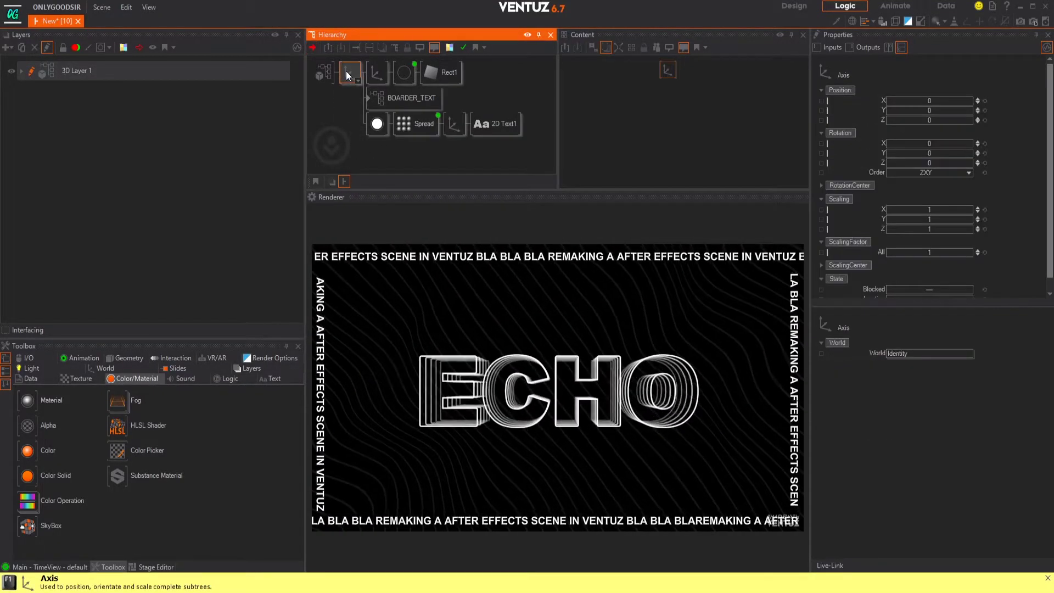
{"action": "left_click_drag", "start_coordinate": [935, 153], "coordinate": [922, 120]}
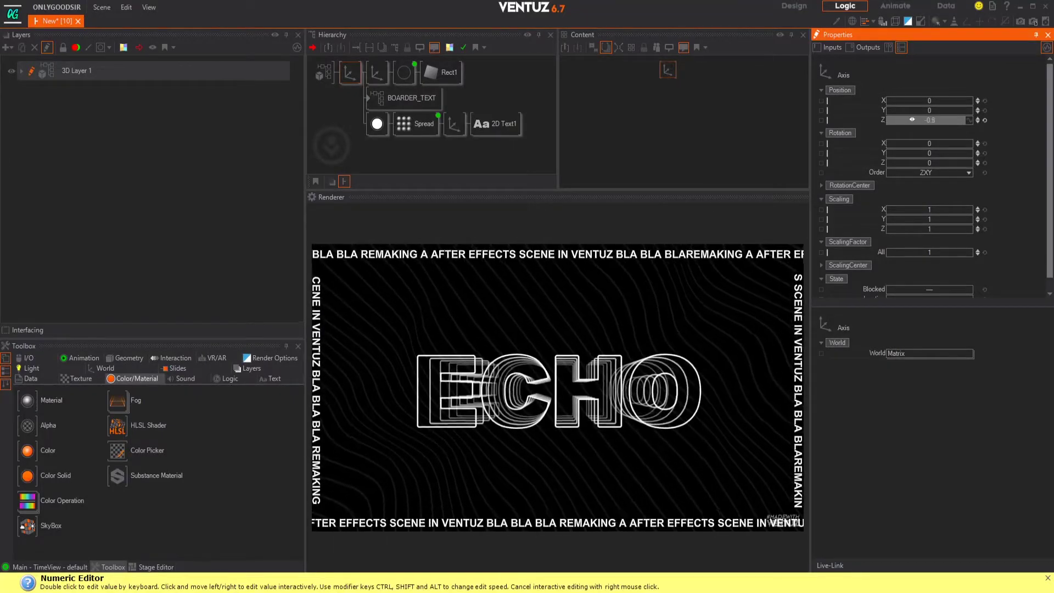
{"action": "left_click", "coordinate": [984, 120]}
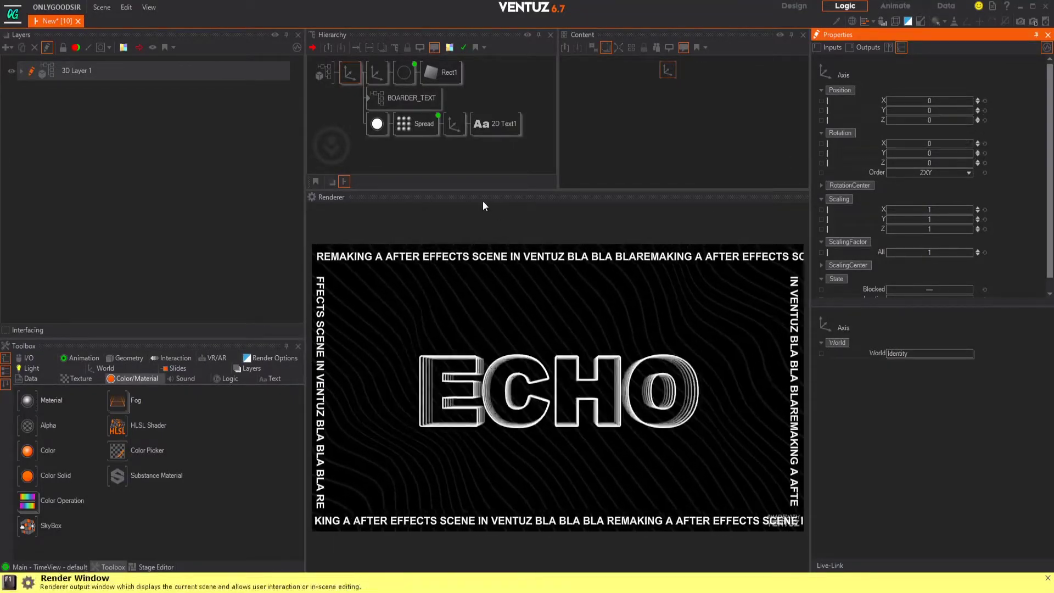
Select the background material, the BOARDER_TEXT container and the ECHO text's material together so all three appear as content nodes.
{"action": "left_click", "coordinate": [402, 100]}
{"action": "left_click", "coordinate": [407, 80]}
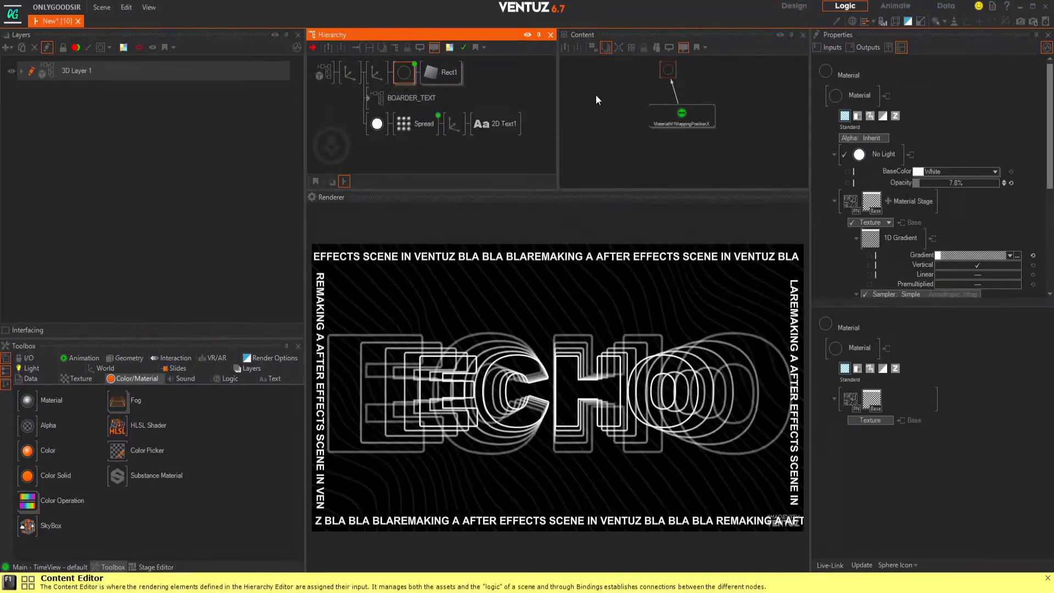
{"action": "left_click", "coordinate": [407, 97], "text": "ctrl"}
{"action": "left_click", "coordinate": [378, 125], "text": "ctrl"}
{"action": "left_click", "coordinate": [642, 151]}
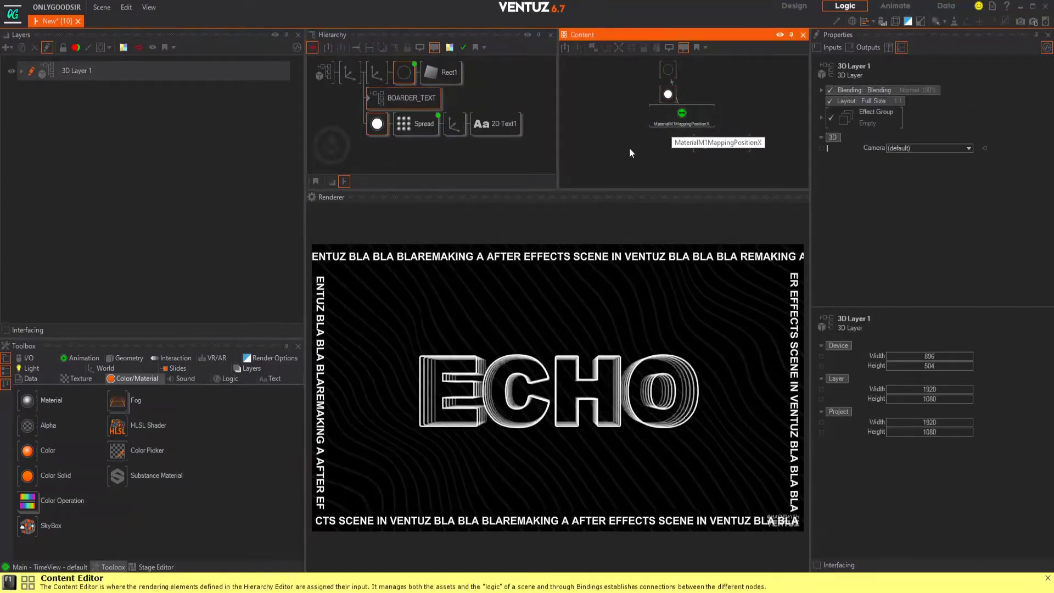
{"action": "left_click", "coordinate": [406, 71]}
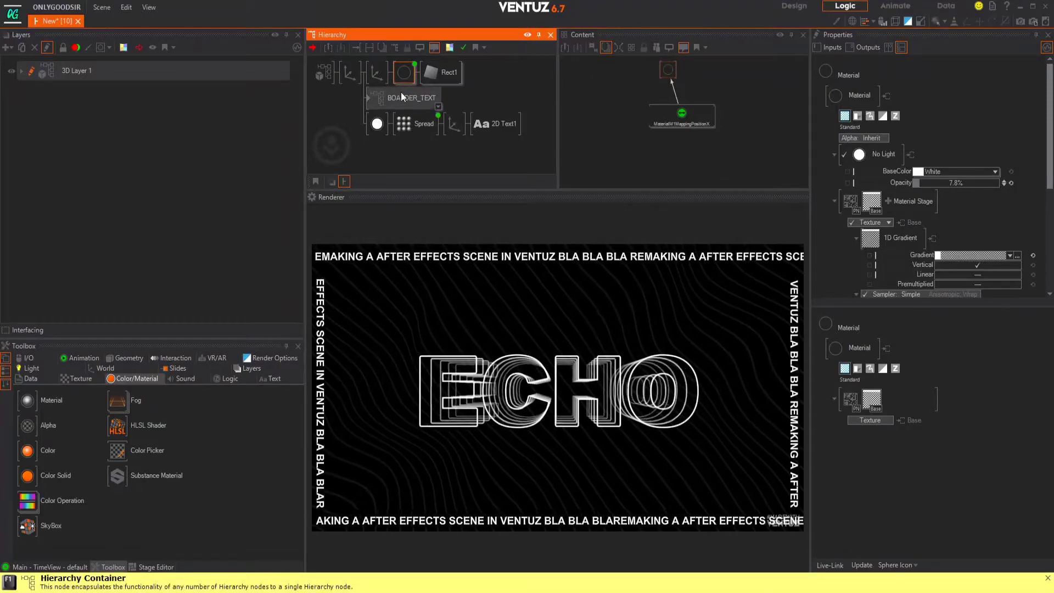
{"action": "left_click", "coordinate": [409, 99], "text": "ctrl"}
{"action": "left_click", "coordinate": [377, 124], "text": "ctrl"}
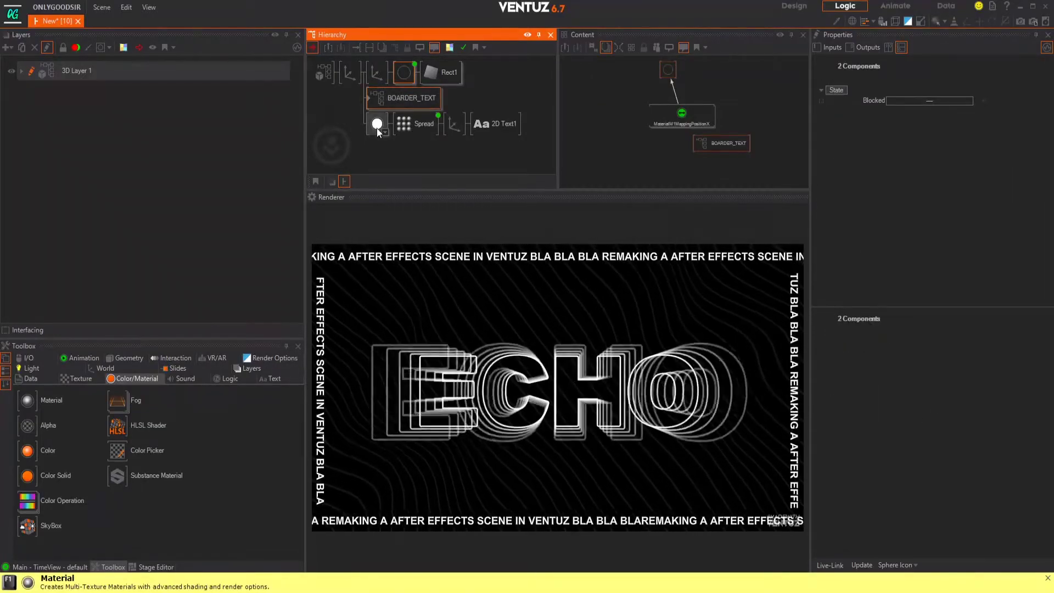
Arrange the content nodes with the texture mover set apart and the BOARDER_TEXT container placed beneath the two materials.
{"action": "left_click", "coordinate": [683, 116]}
{"action": "left_click_drag", "start_coordinate": [686, 116], "coordinate": [608, 85]}
{"action": "left_click", "coordinate": [726, 144]}
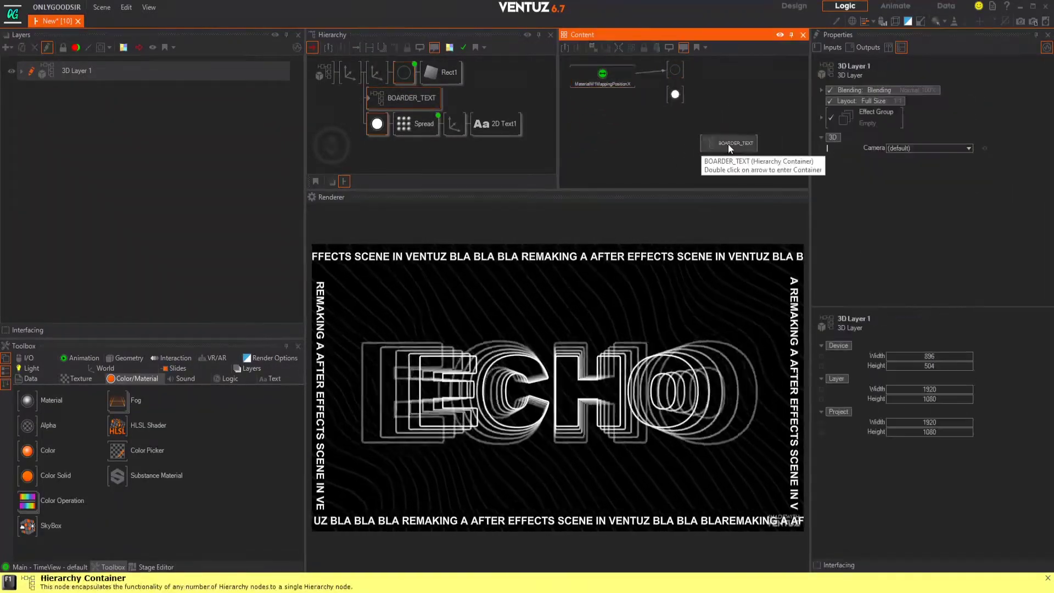
{"action": "left_click_drag", "start_coordinate": [726, 144], "coordinate": [676, 121]}
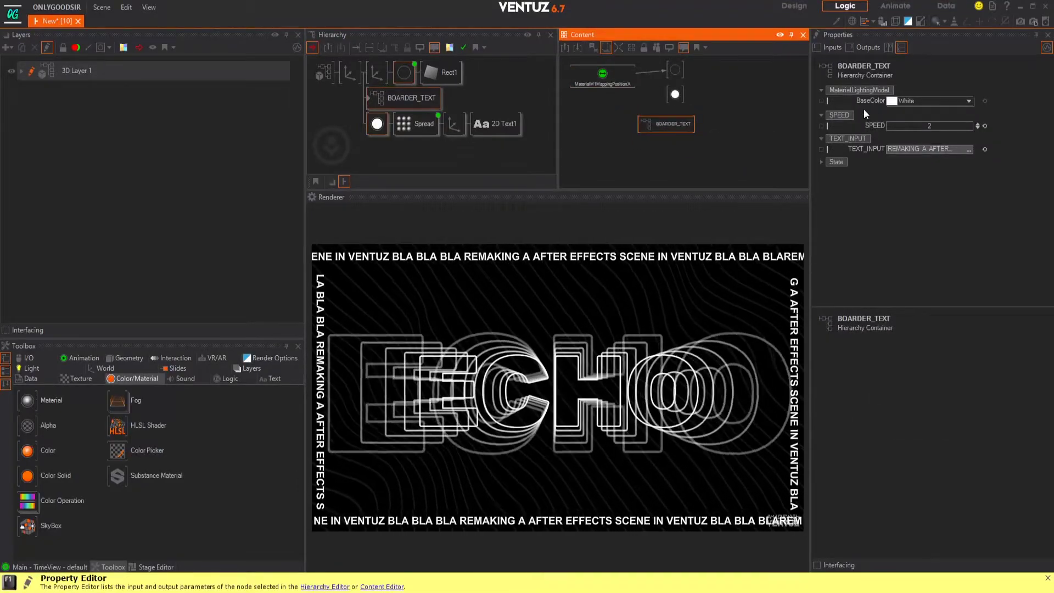
{"action": "left_click", "coordinate": [675, 71]}
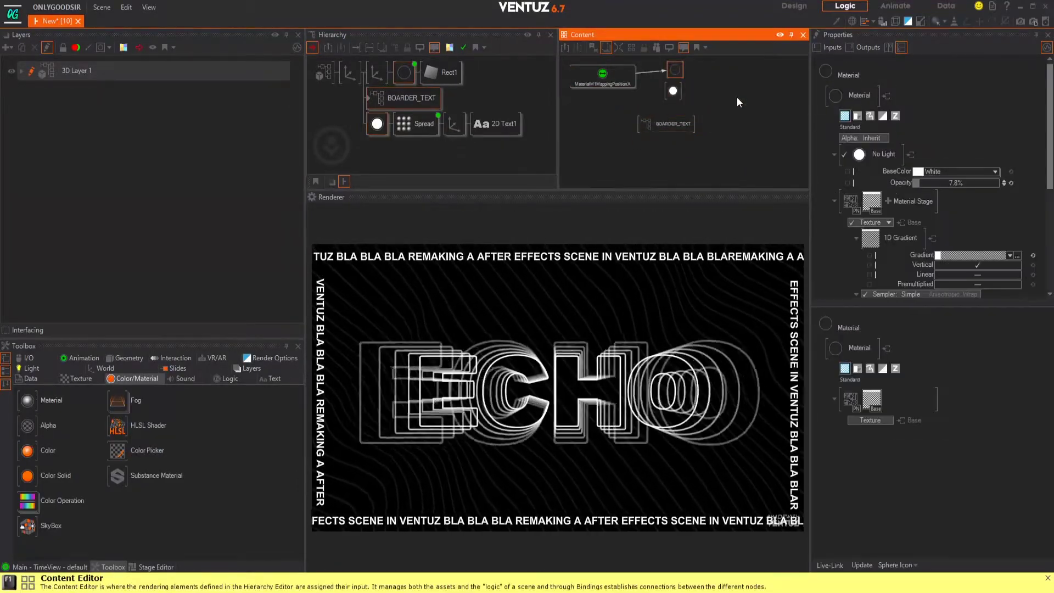
{"action": "left_click", "coordinate": [737, 97]}
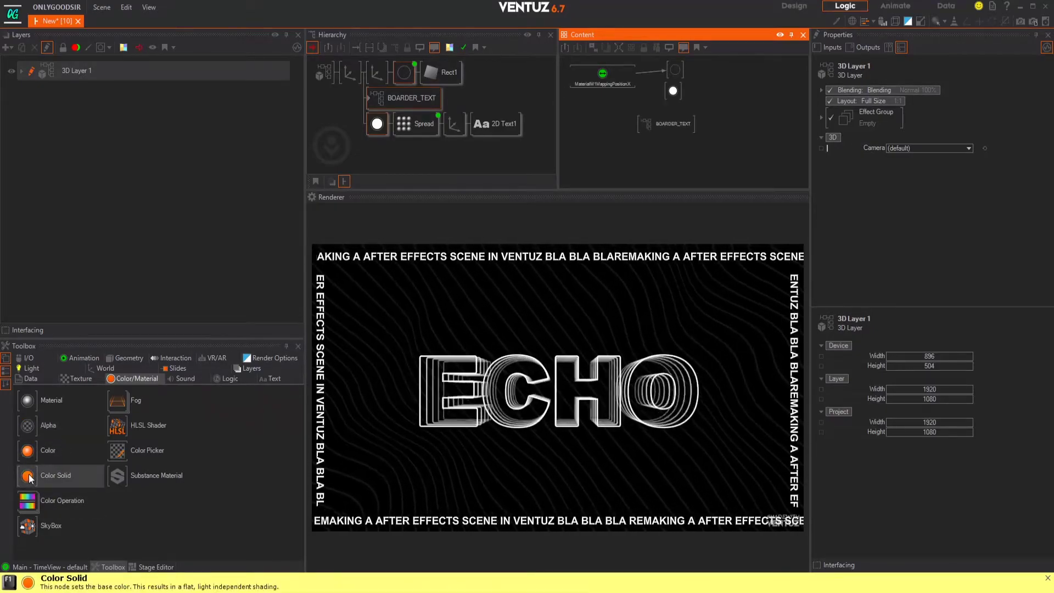
Add a Color Solid node to the content and bind its BaseColor to both materials and the BOARDER_TEXT container.
{"action": "left_click_drag", "start_coordinate": [29, 477], "coordinate": [744, 100]}
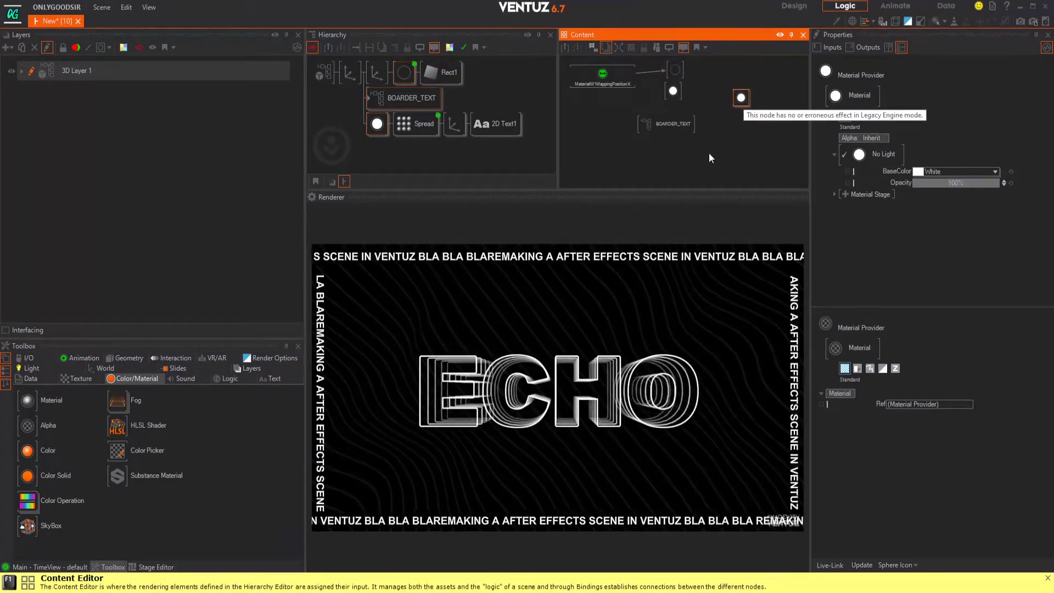
{"action": "left_click", "coordinate": [708, 84]}
{"action": "left_click", "coordinate": [681, 71]}
{"action": "left_click", "coordinate": [677, 87], "text": "ctrl"}
{"action": "left_click", "coordinate": [676, 125], "text": "ctrl"}
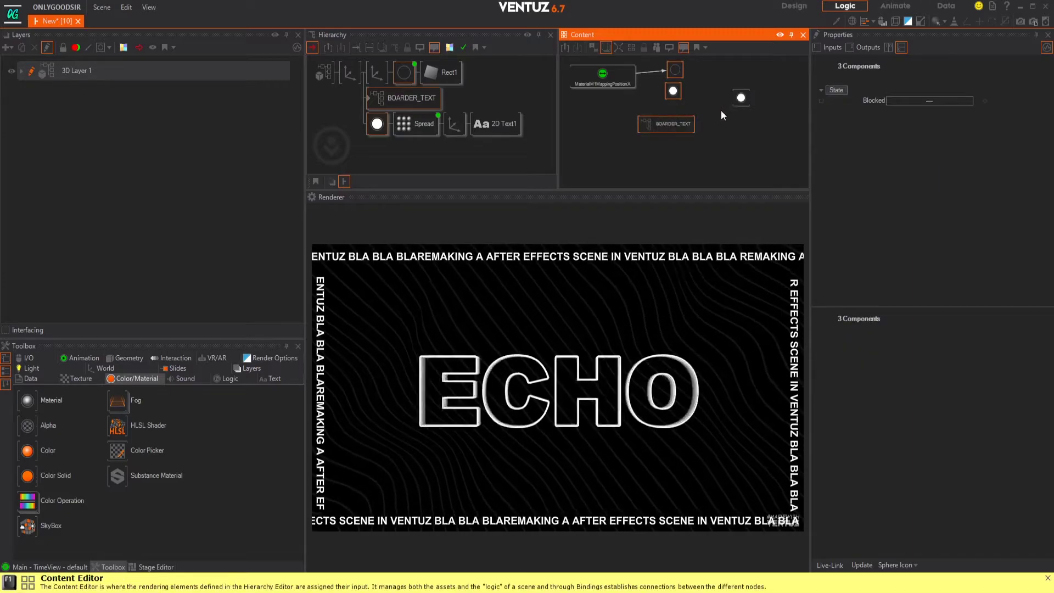
{"action": "left_click", "coordinate": [681, 71]}
{"action": "left_click", "coordinate": [673, 95], "text": "ctrl"}
{"action": "left_click_drag", "start_coordinate": [896, 172], "coordinate": [742, 99]}
{"action": "left_click_drag", "start_coordinate": [881, 169], "coordinate": [737, 98]}
{"action": "left_click", "coordinate": [677, 125]}
{"action": "left_click_drag", "start_coordinate": [873, 101], "coordinate": [735, 95]}
Set the shared Color Solid's BaseColor to the turquoise green 5, 255, 192.
{"action": "left_click", "coordinate": [738, 98]}
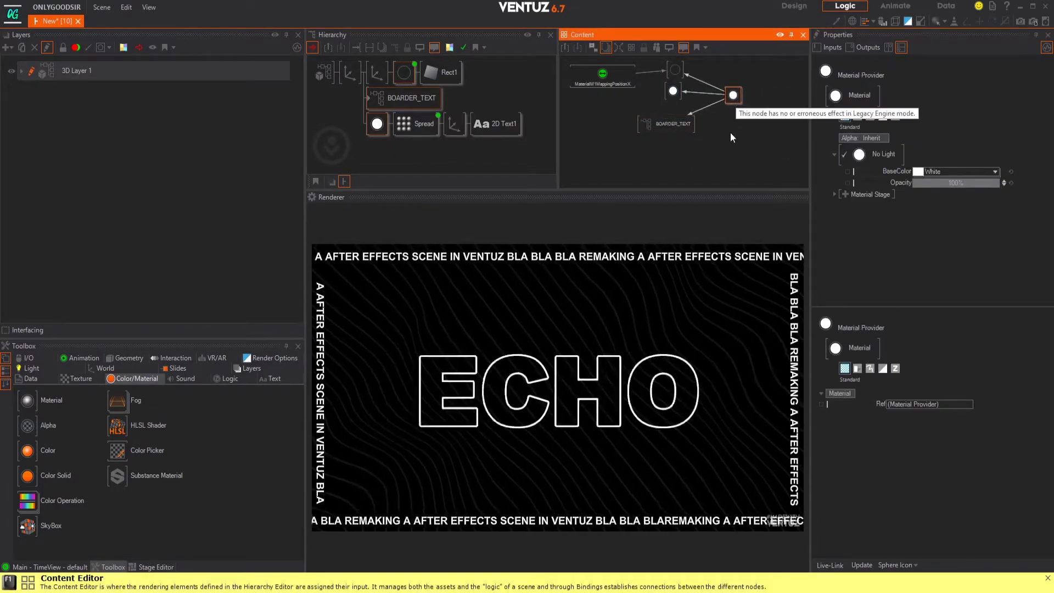
{"action": "left_click", "coordinate": [995, 171]}
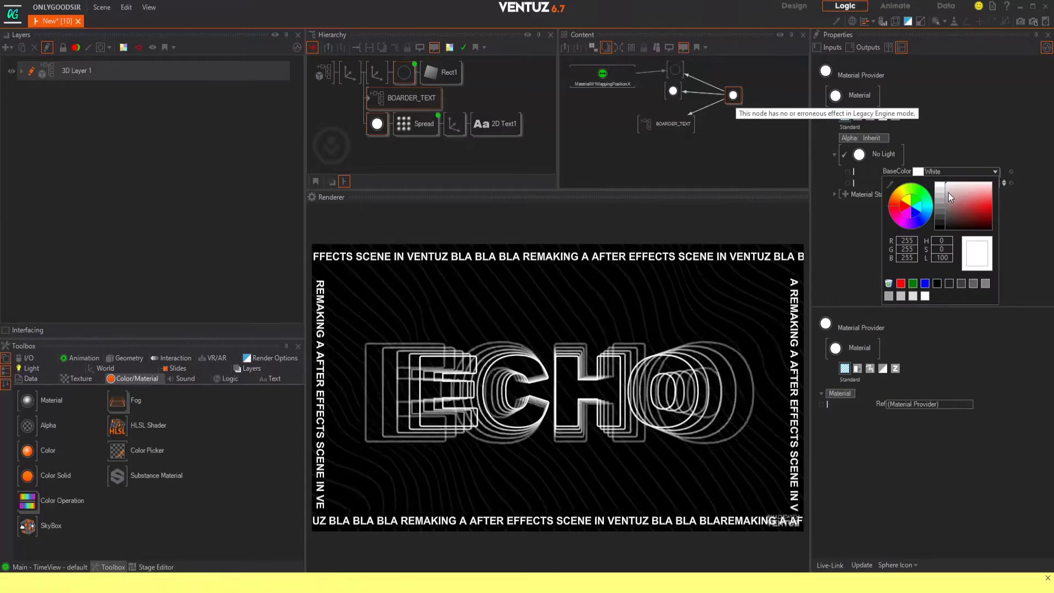
{"action": "left_click", "coordinate": [925, 220]}
{"action": "left_click", "coordinate": [951, 211]}
{"action": "mouse_move", "coordinate": [1007, 198]}
{"action": "left_mouse_down"}
{"action": "mouse_move", "coordinate": [988, 209]}
{"action": "mouse_move", "coordinate": [1013, 211]}
{"action": "mouse_move", "coordinate": [1002, 205]}
{"action": "left_mouse_up"}
{"action": "left_click_drag", "start_coordinate": [928, 217], "coordinate": [930, 201]}
{"action": "left_click", "coordinate": [647, 161]}
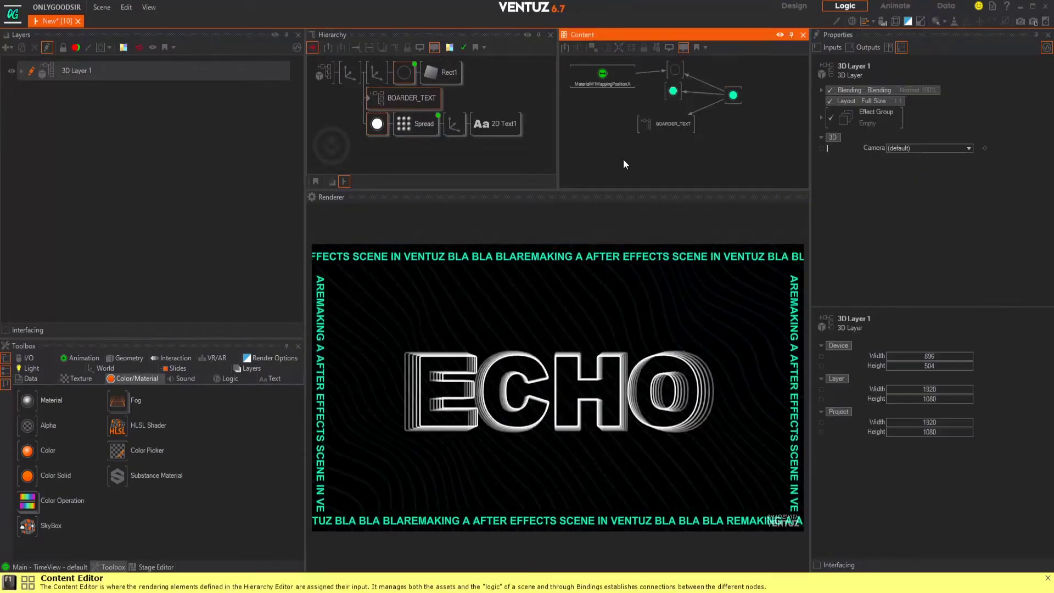
Move the ECHO text's material from before the Spread to directly before 2D Text1.
{"action": "left_click", "coordinate": [378, 147]}
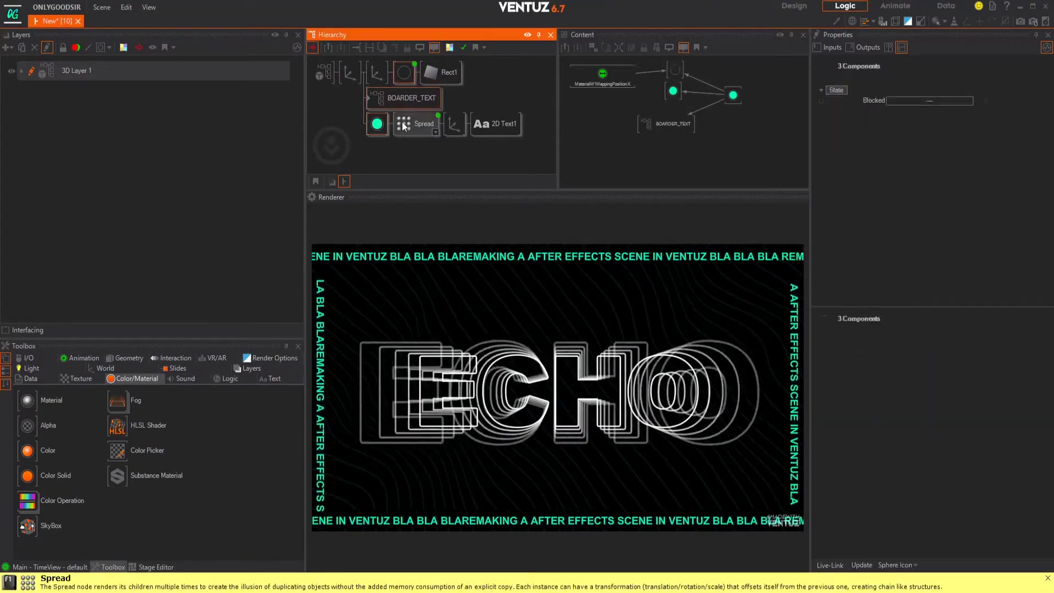
{"action": "left_click", "coordinate": [424, 124]}
{"action": "left_click", "coordinate": [478, 125]}
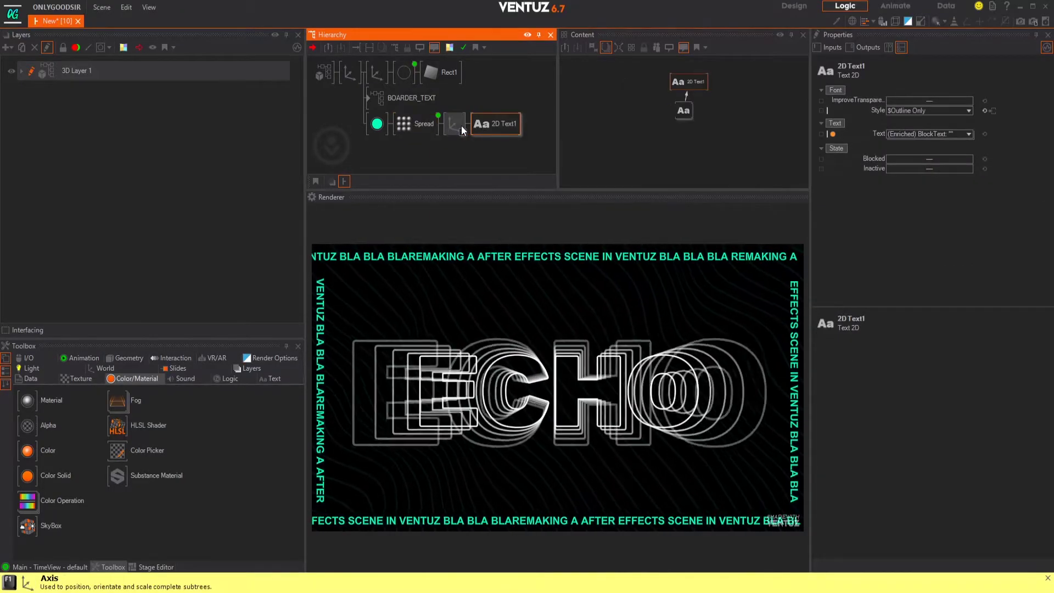
{"action": "left_click", "coordinate": [375, 125]}
{"action": "left_click_drag", "start_coordinate": [375, 125], "coordinate": [475, 129]}
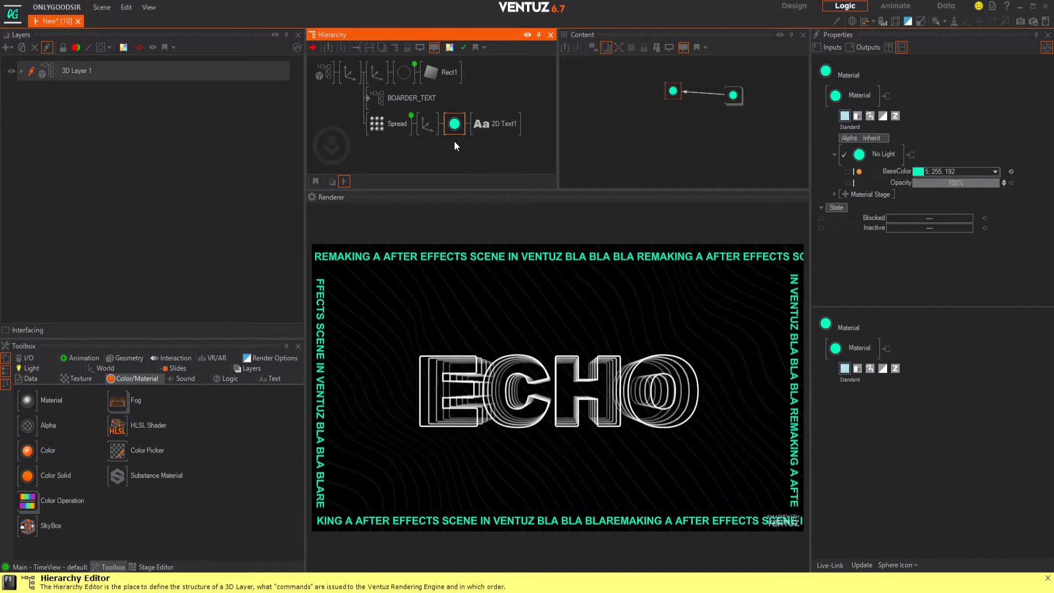
Examine the settings of 2D Text1's Outline Only font style and cancel the style editor.
{"action": "left_click", "coordinate": [393, 130]}
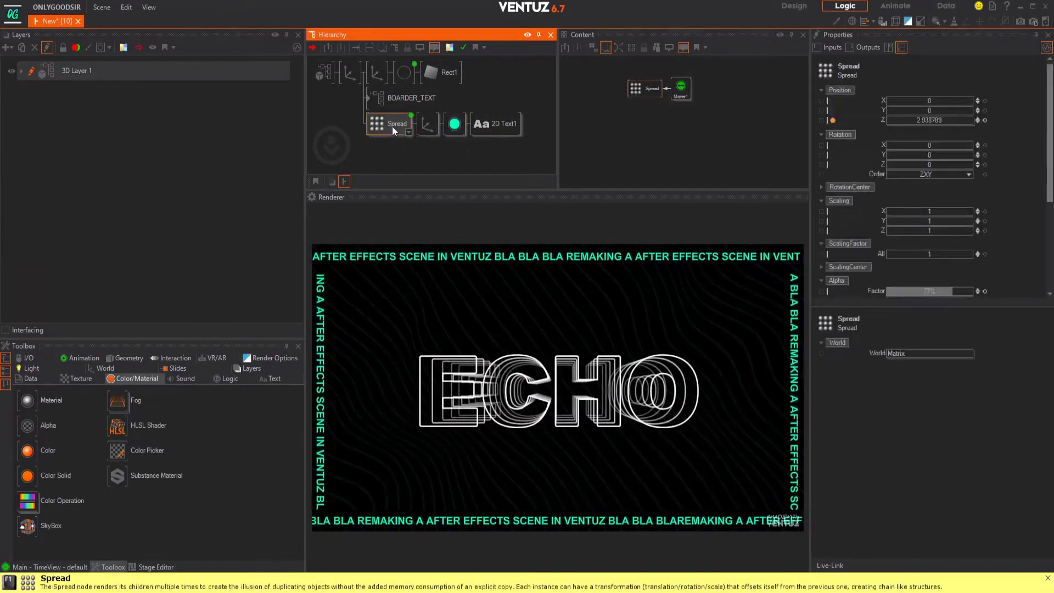
{"action": "left_click", "coordinate": [456, 128]}
{"action": "left_click", "coordinate": [504, 124]}
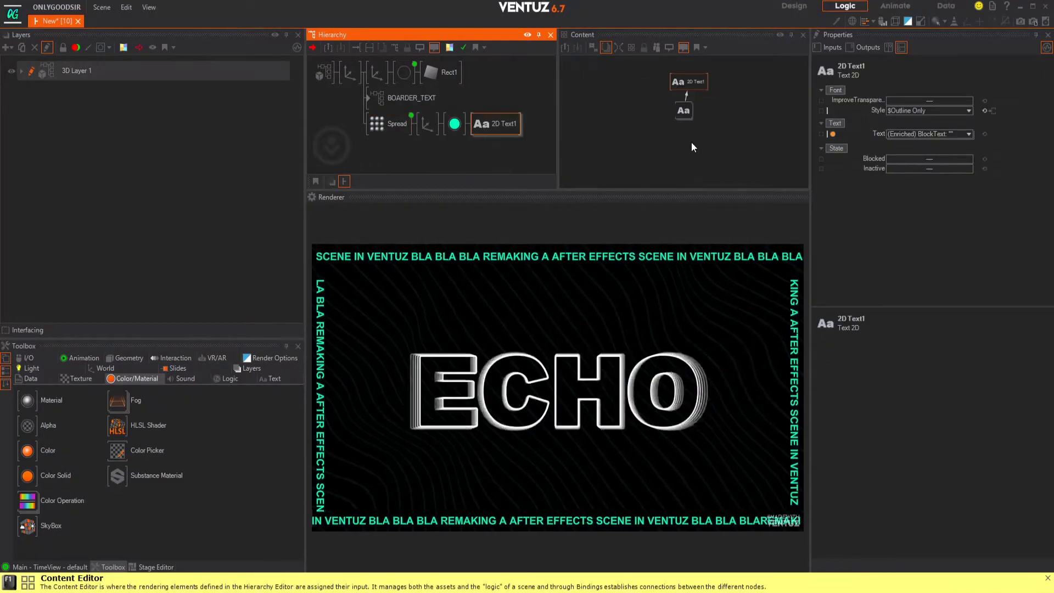
{"action": "left_click", "coordinate": [968, 111]}
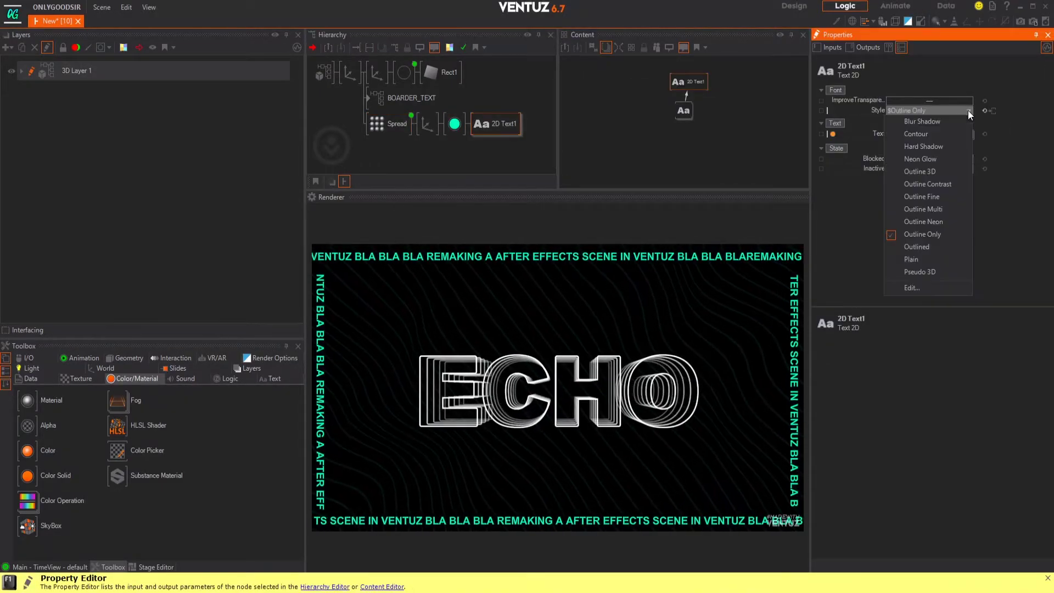
{"action": "left_click", "coordinate": [912, 288]}
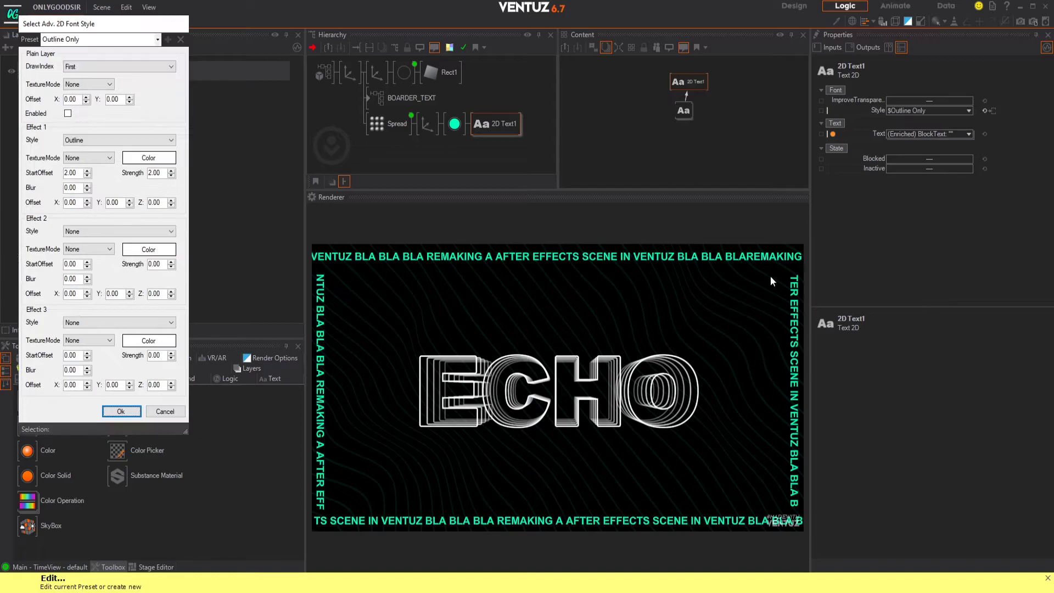
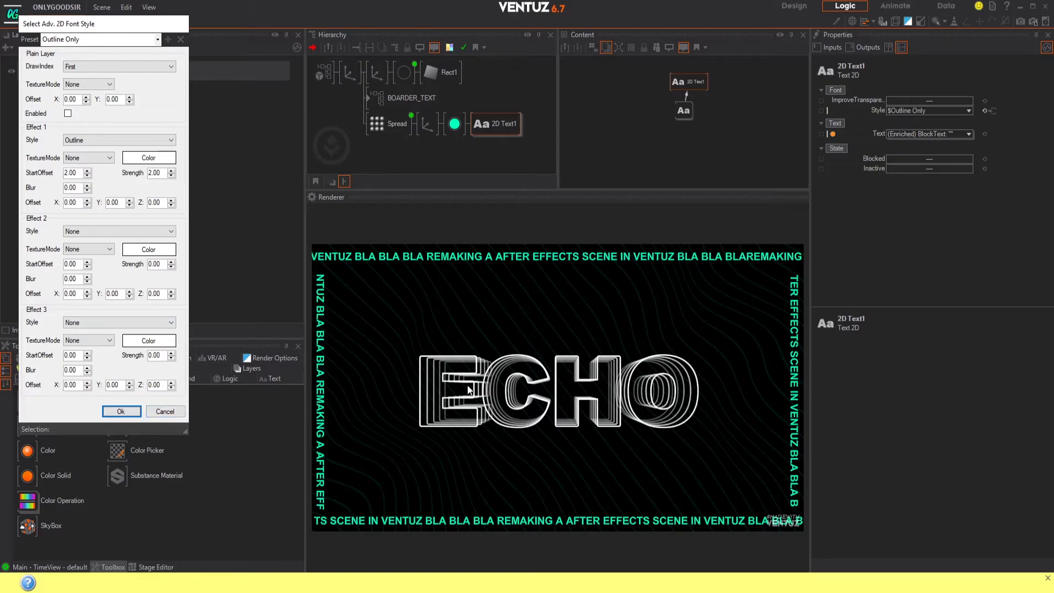
{"action": "left_click", "coordinate": [166, 412]}
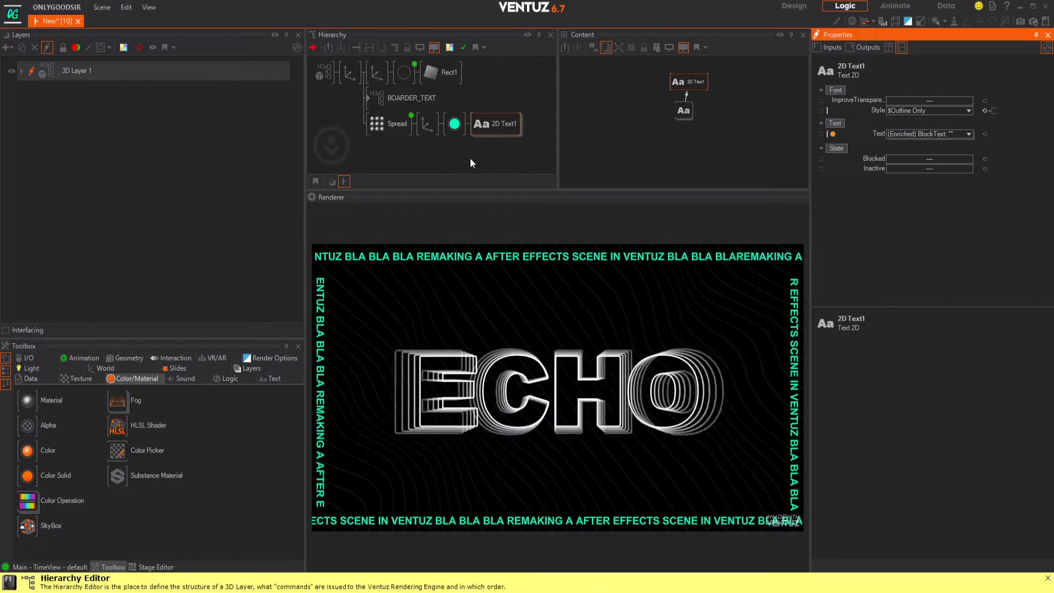
{"action": "left_click", "coordinate": [485, 134]}
Try the Phong lighting model on the ECHO text's material and return it to No Light.
{"action": "left_click", "coordinate": [455, 123]}
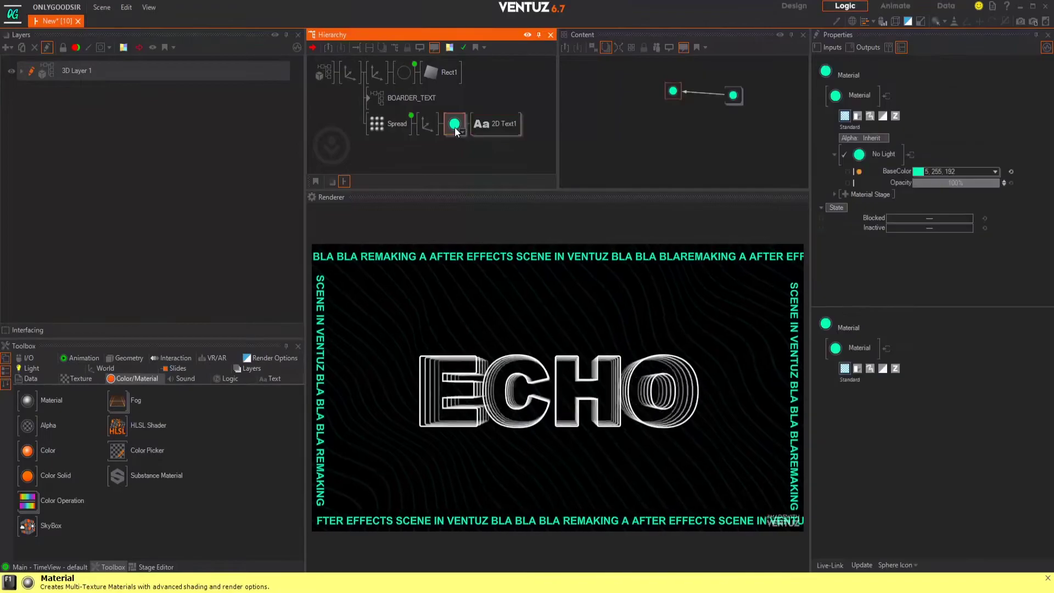
{"action": "left_click", "coordinate": [884, 154]}
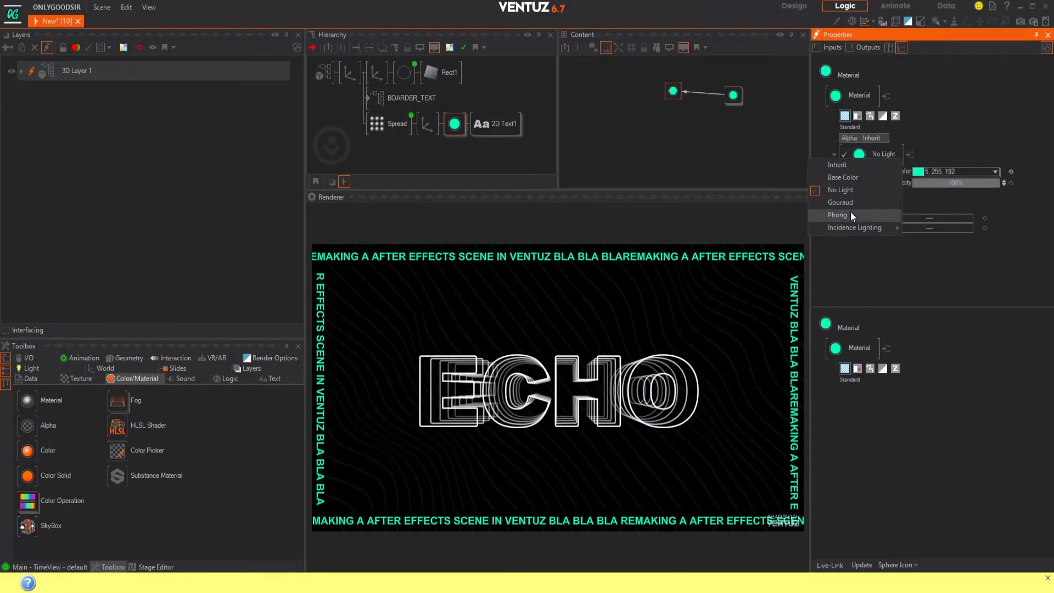
{"action": "left_click", "coordinate": [851, 214]}
{"action": "left_click", "coordinate": [888, 157]}
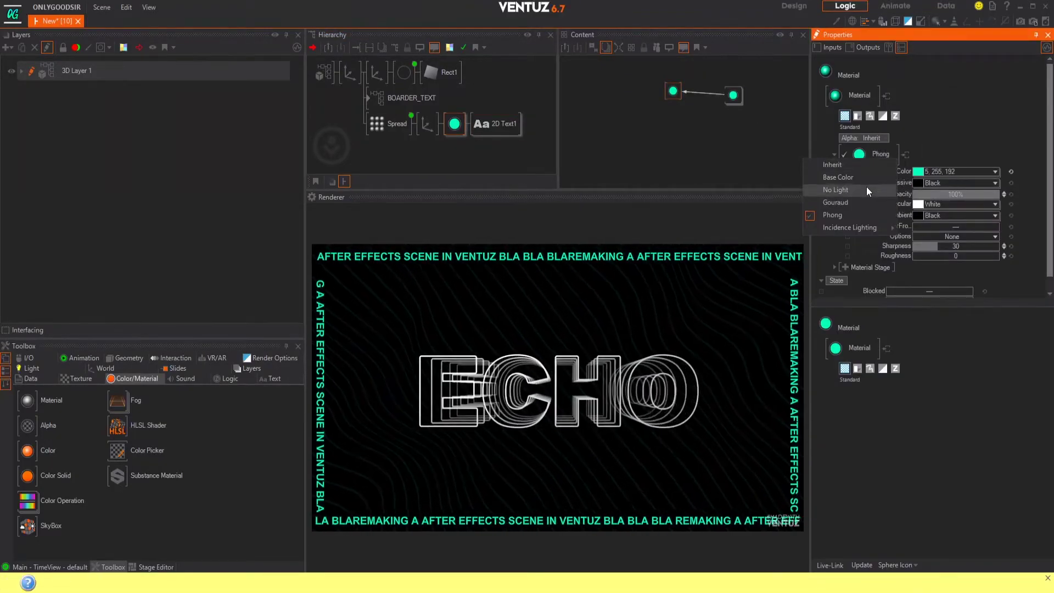
{"action": "left_click", "coordinate": [859, 187]}
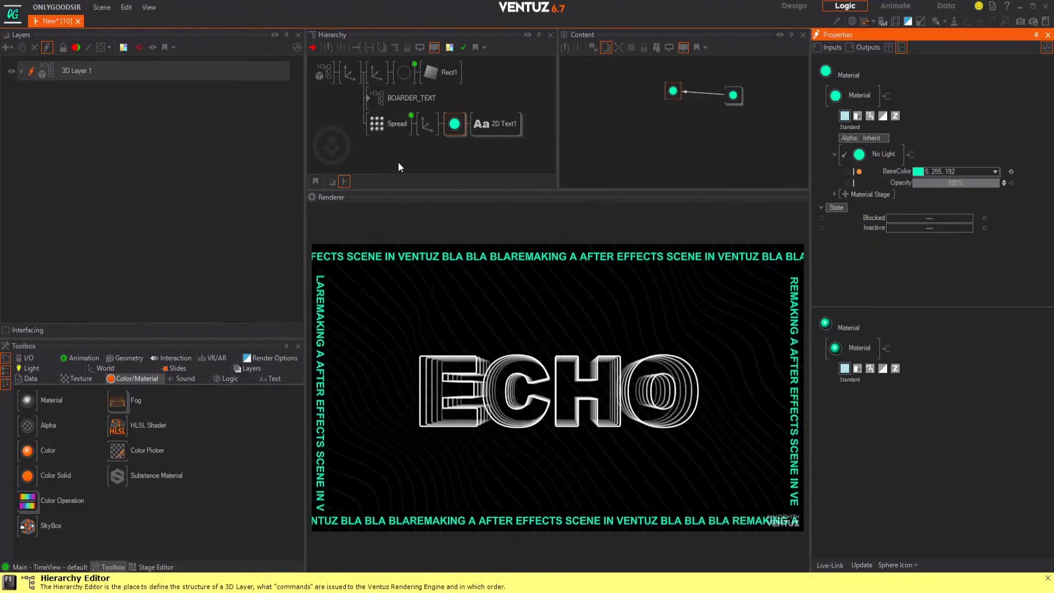
Enable ImproveTransparency on 2D Text1 and inspect the Block Text node that feeds it.
{"action": "left_click", "coordinate": [500, 125]}
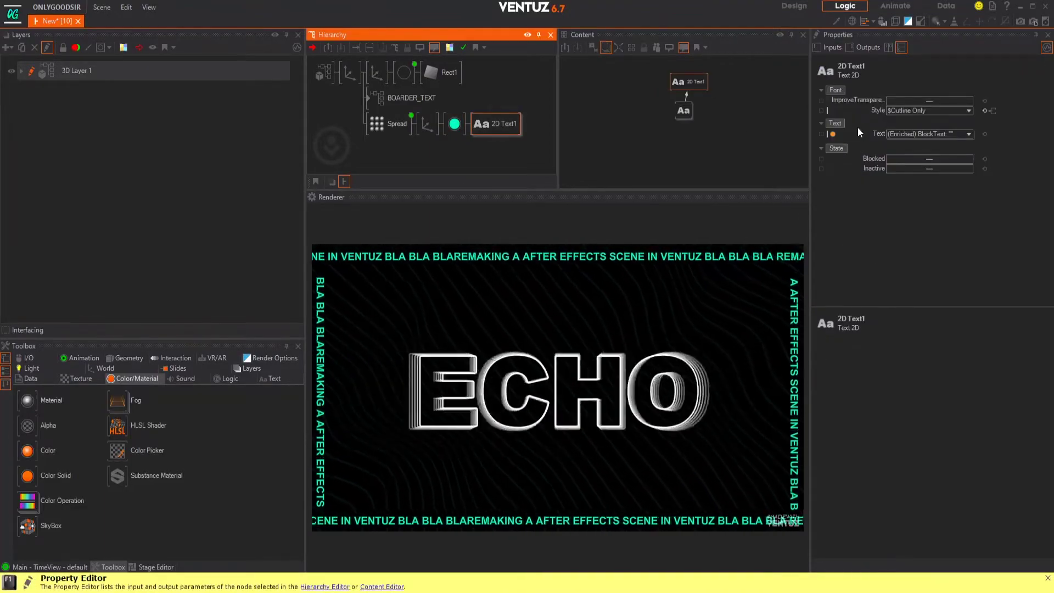
{"action": "left_click", "coordinate": [934, 103]}
{"action": "left_click", "coordinate": [603, 315]}
{"action": "left_click", "coordinate": [685, 112]}
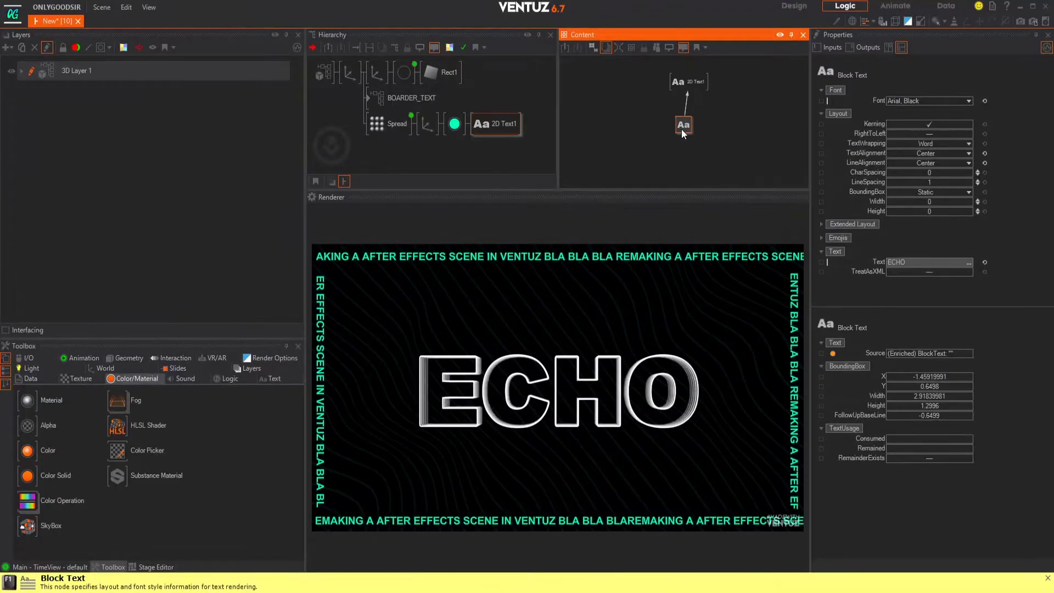
Review the available font styles for the ECHO 2D Text1, inspect the Outline Only effect settings and leave them unchanged.
{"action": "left_click", "coordinate": [690, 80]}
{"action": "left_click", "coordinate": [969, 111]}
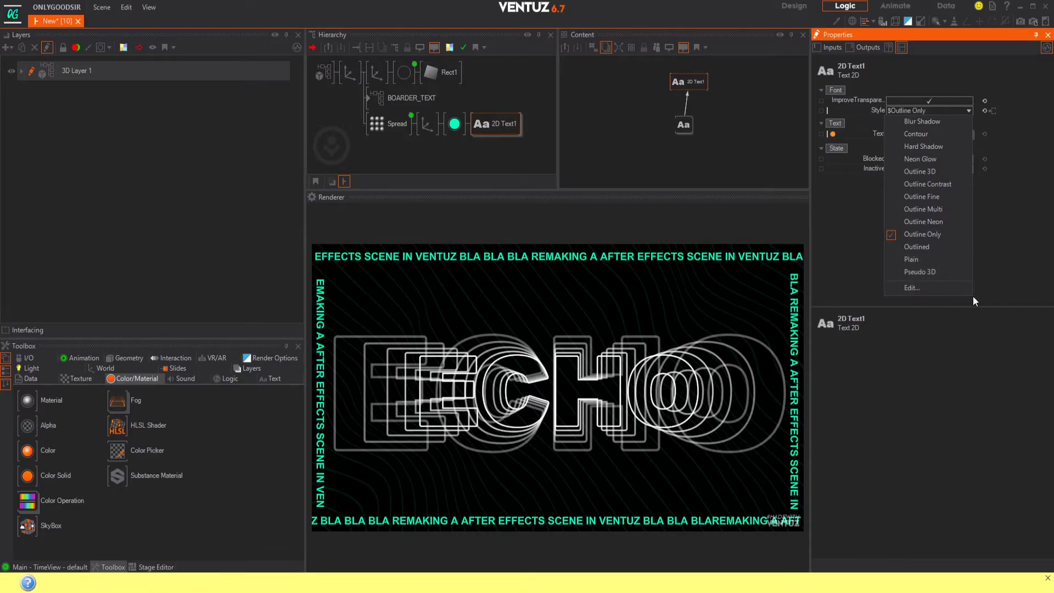
{"action": "left_click", "coordinate": [937, 286]}
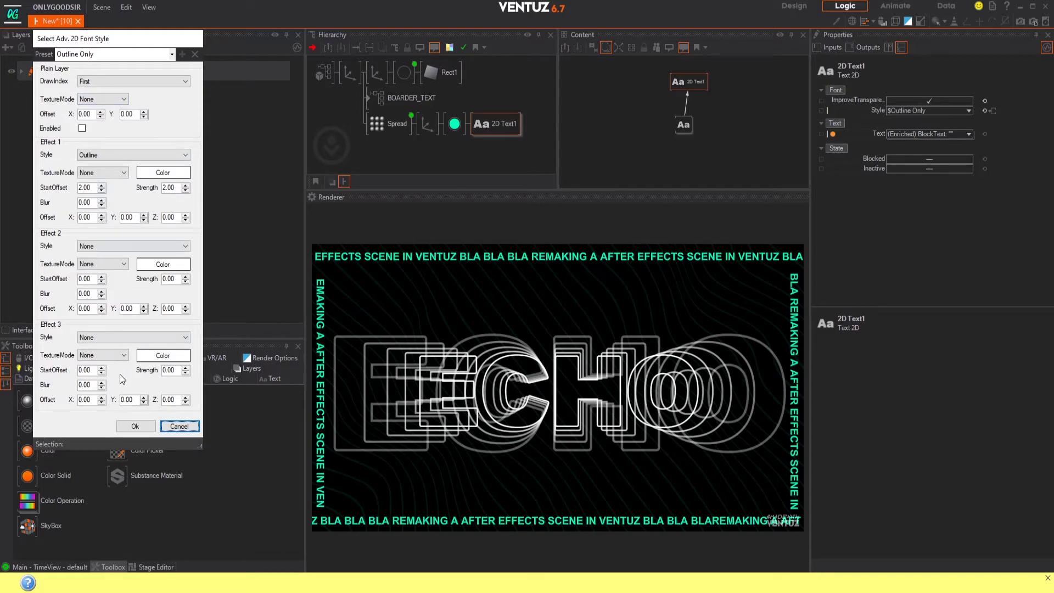
{"action": "left_click", "coordinate": [179, 427]}
Set the shared Material Provider's base colour to white (255, 255, 255) and compare the scene with the reference YouTube video.
{"action": "left_click", "coordinate": [455, 122]}
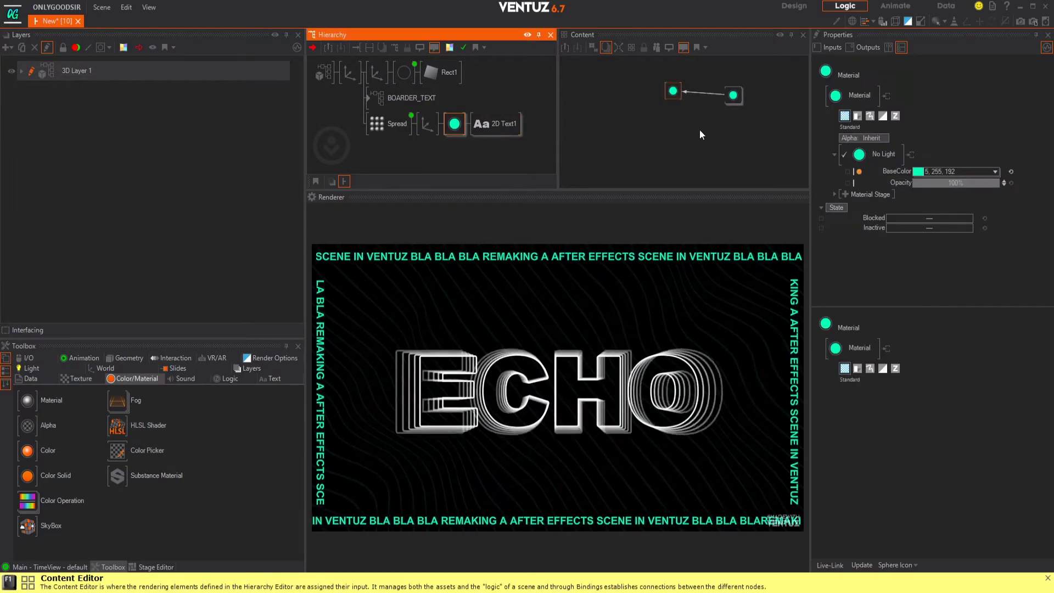
{"action": "left_click", "coordinate": [733, 96]}
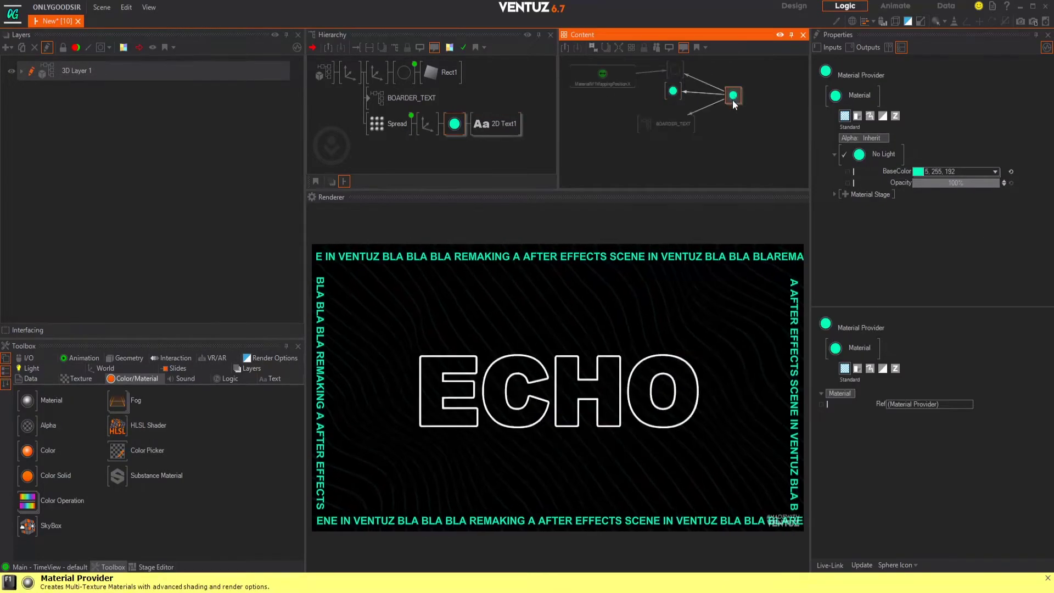
{"action": "left_click", "coordinate": [990, 171]}
{"action": "left_click_drag", "start_coordinate": [949, 192], "coordinate": [920, 174]}
{"action": "left_click", "coordinate": [958, 123]}
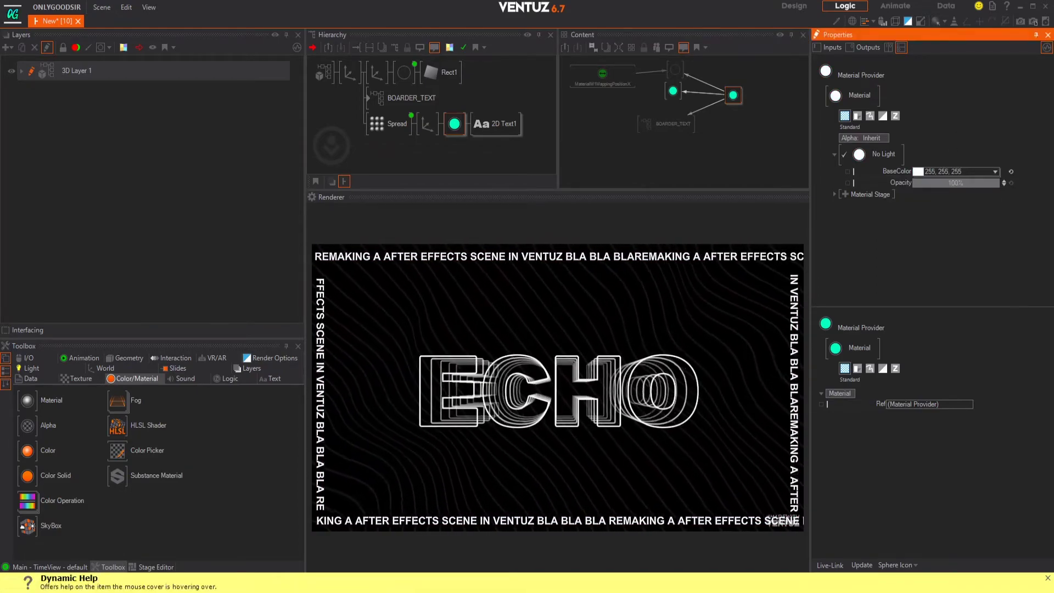
{"action": "key", "text": "alt+Tab"}
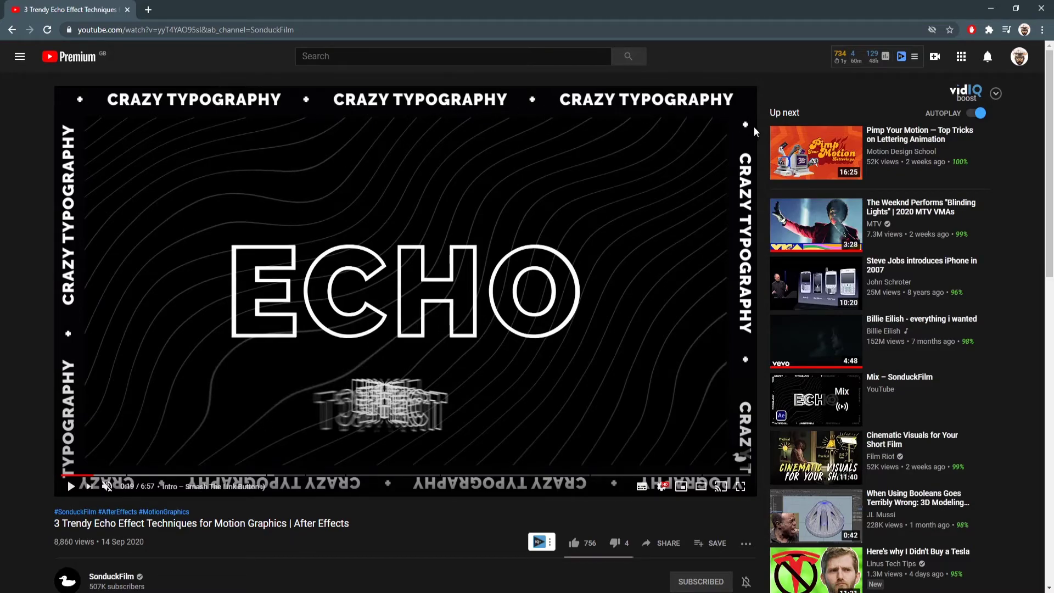
{"action": "left_click", "coordinate": [991, 7]}
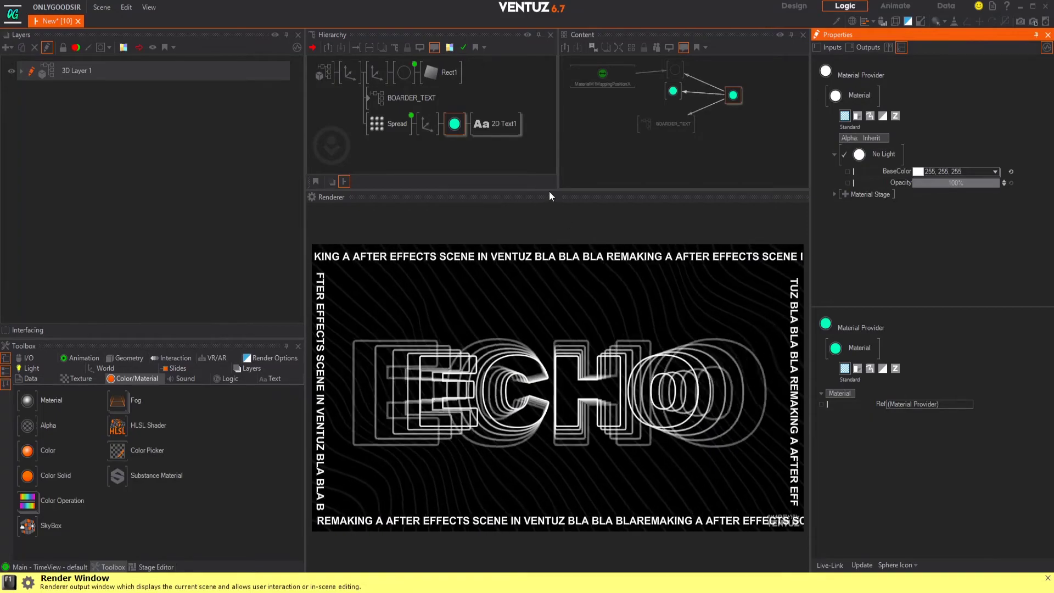
Go inside the BOARDER_TEXT container and show the help for its first 2D Text1 node.
{"action": "left_click", "coordinate": [417, 98]}
{"action": "double_click", "coordinate": [384, 98]}
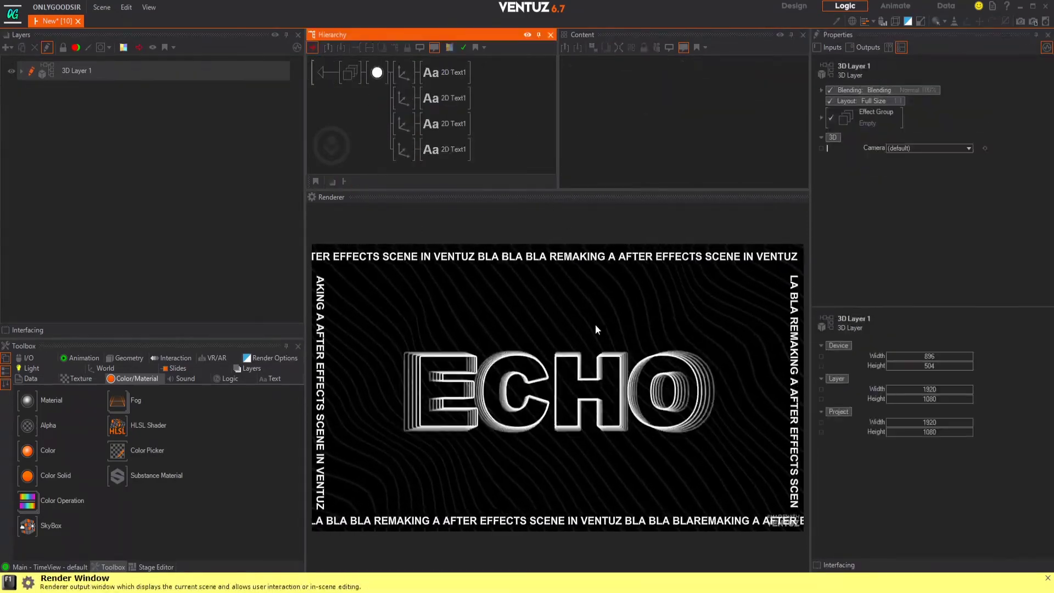
{"action": "left_click", "coordinate": [460, 80]}
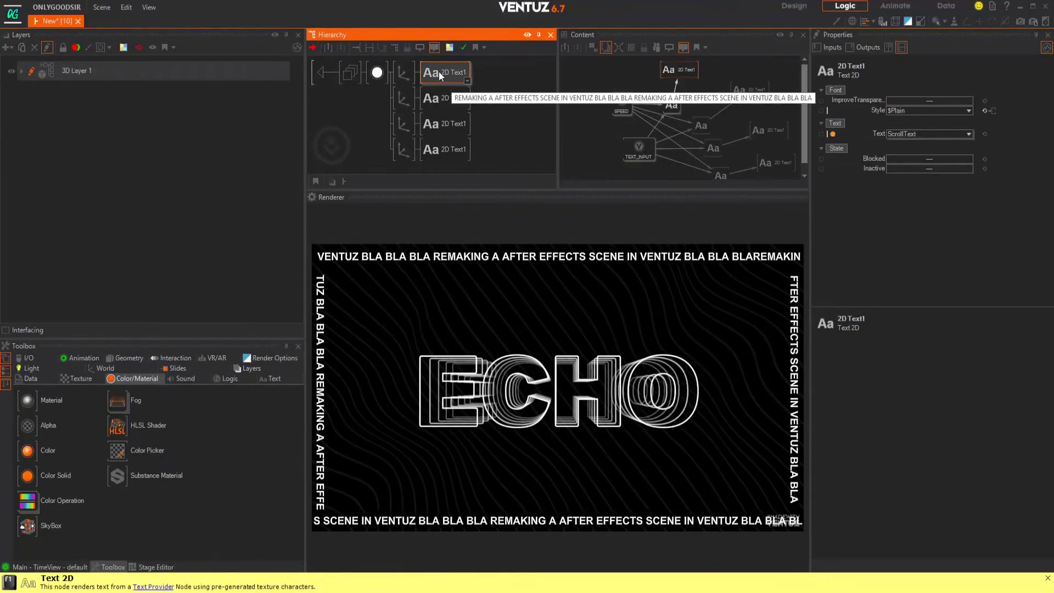
{"action": "key", "text": "F1"}
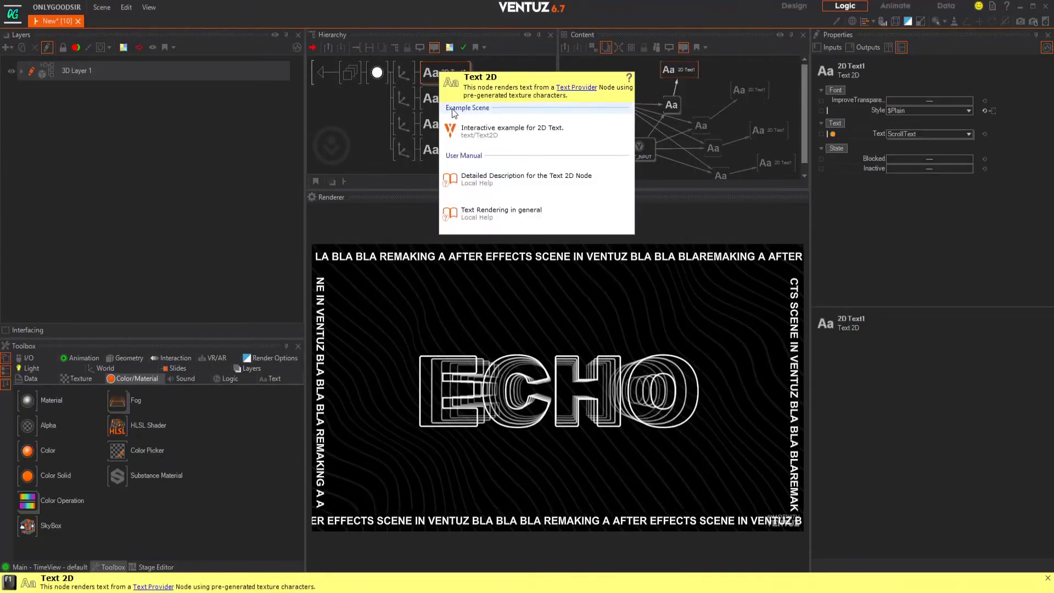
Look up the help for the toolbox's Text 2D node, close it and return from BOARDER_TEXT to the parent hierarchy.
{"action": "left_click", "coordinate": [177, 481]}
{"action": "left_click", "coordinate": [270, 379]}
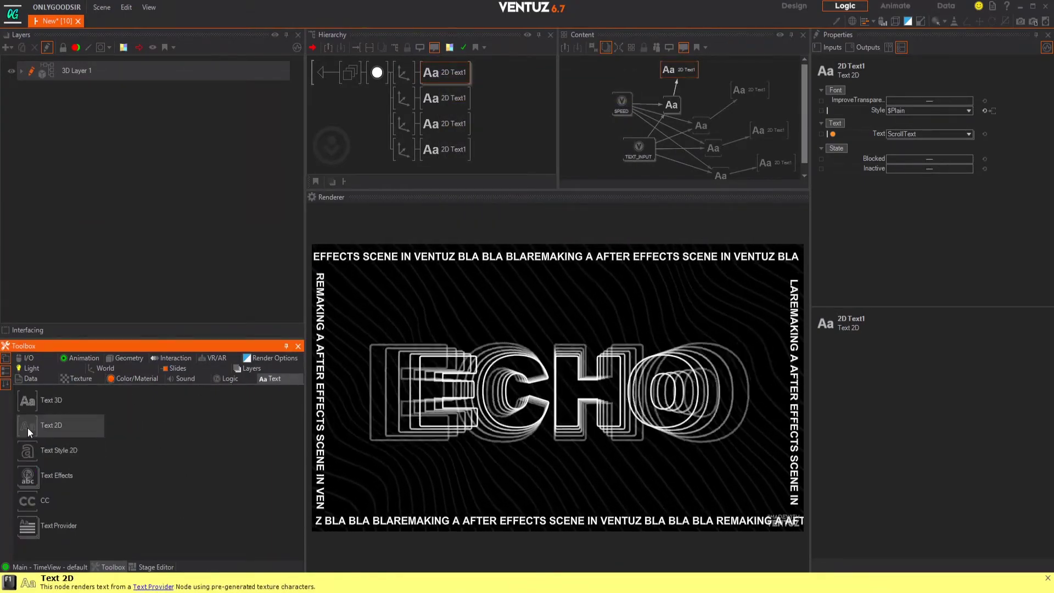
{"action": "key", "text": "F1"}
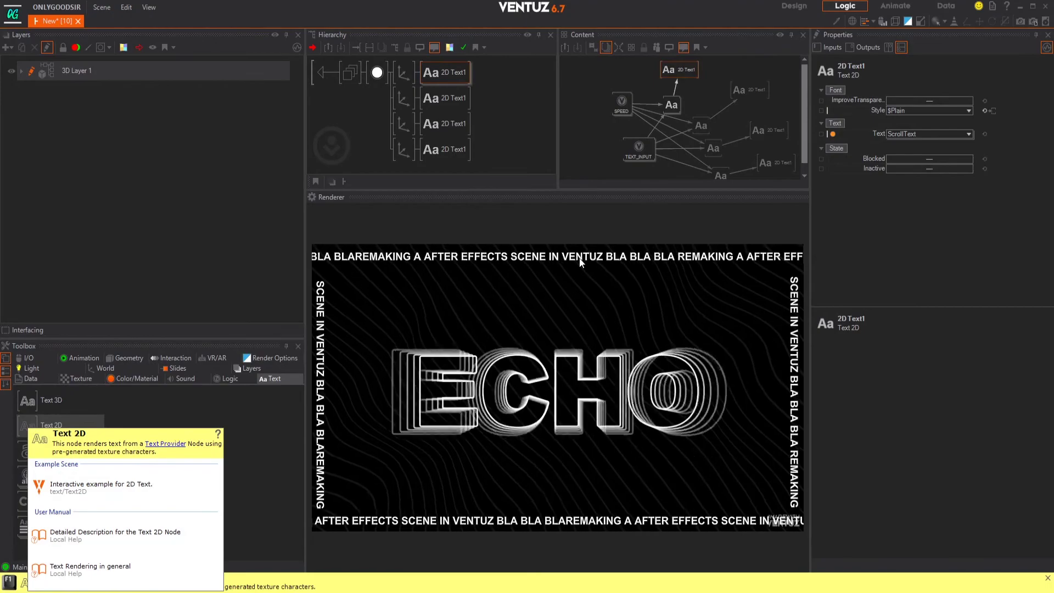
{"action": "left_click", "coordinate": [499, 101]}
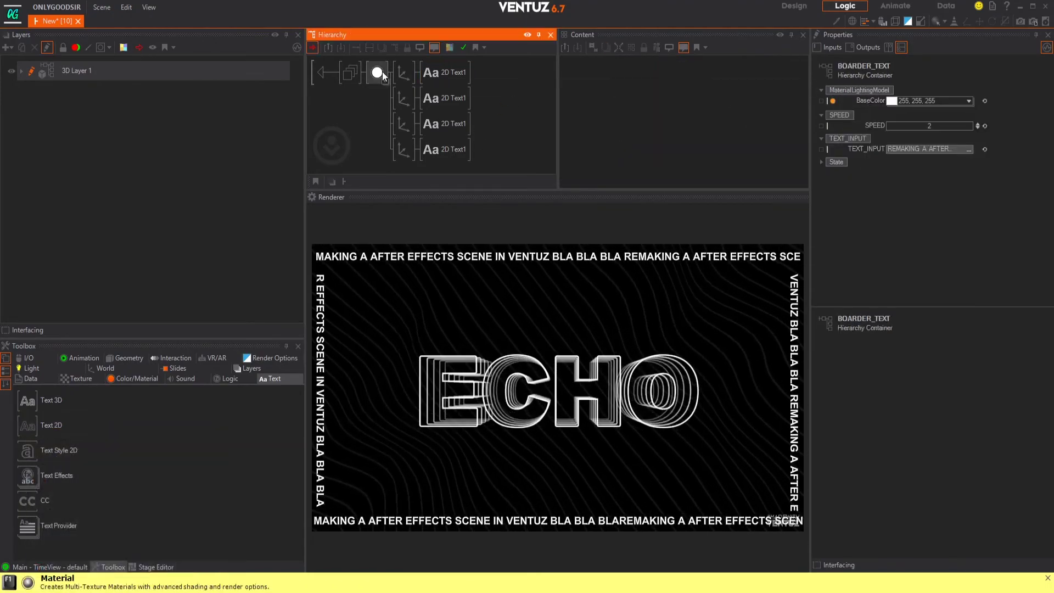
{"action": "left_click", "coordinate": [333, 74]}
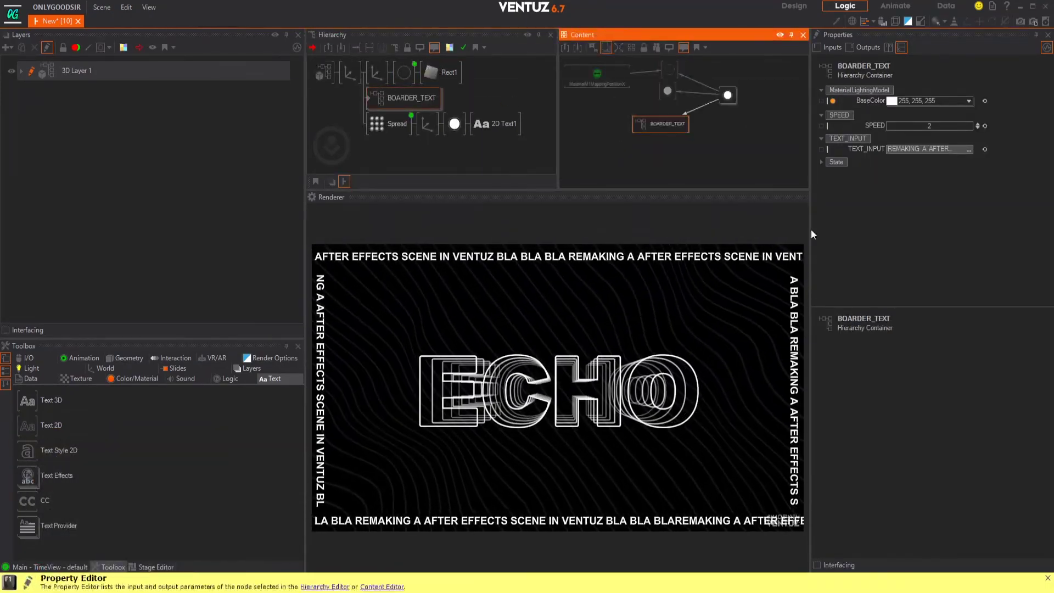